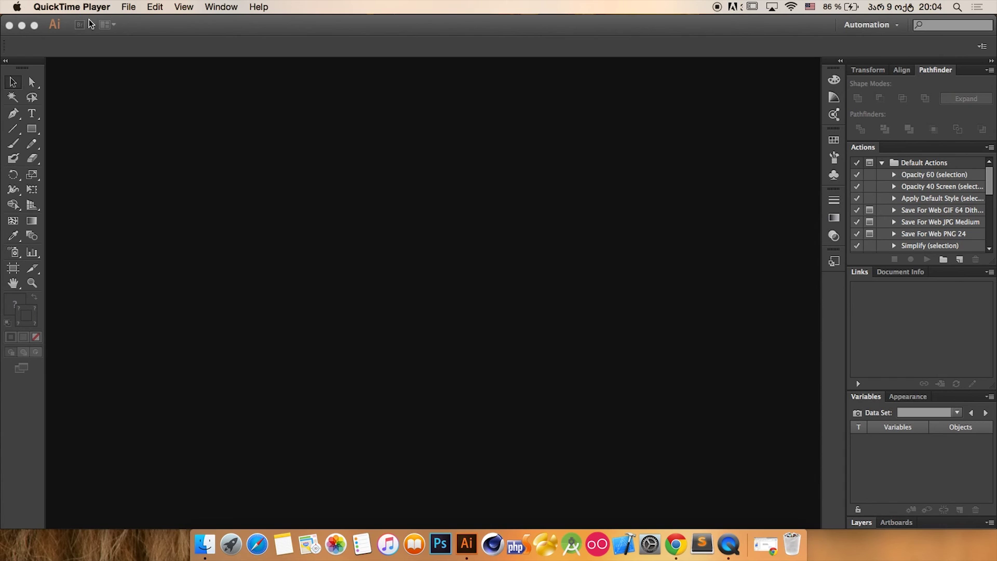
- Switch to Illustrator, start a new document and name it "vector 1"
click(135, 11)
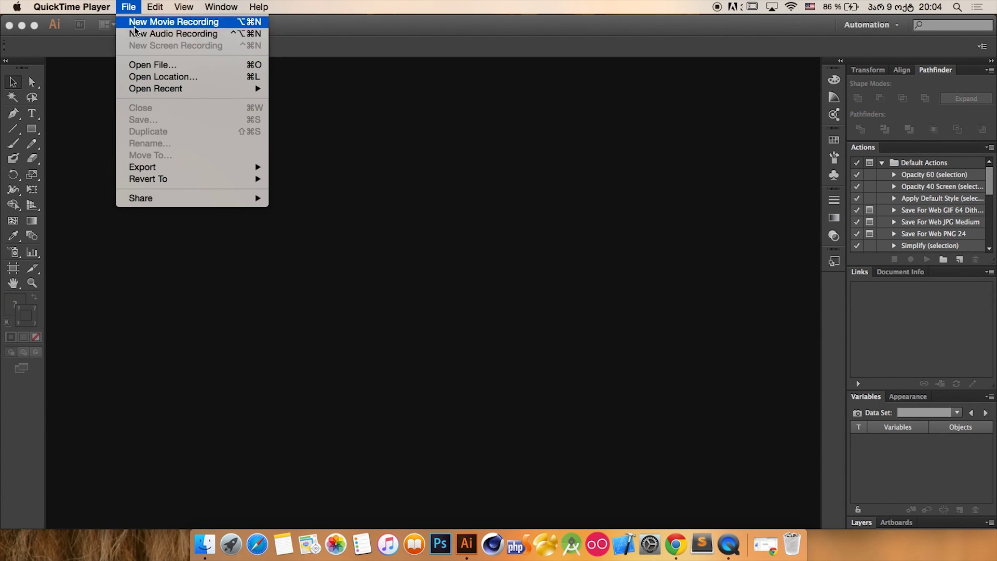
click(93, 74)
click(94, 7)
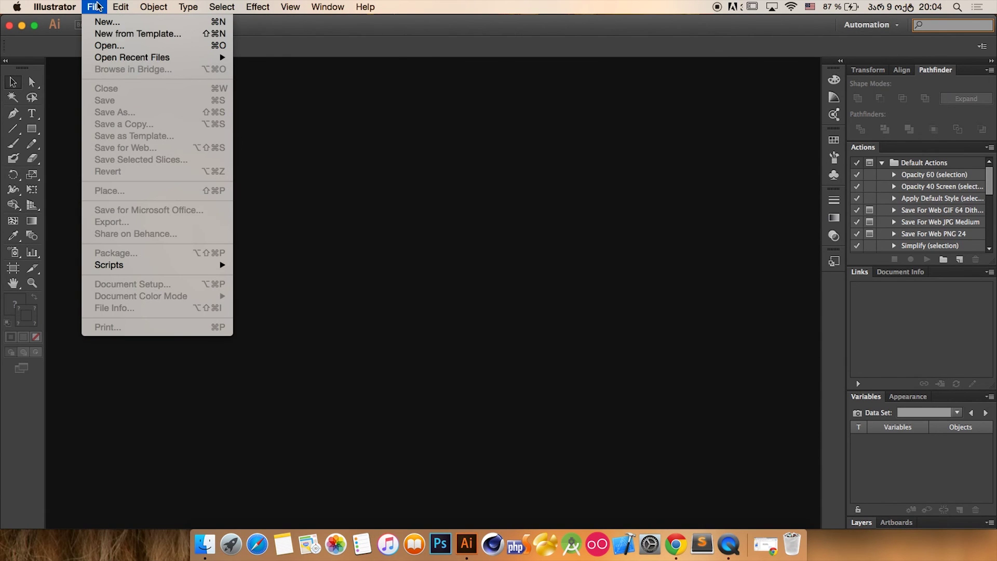
click(111, 23)
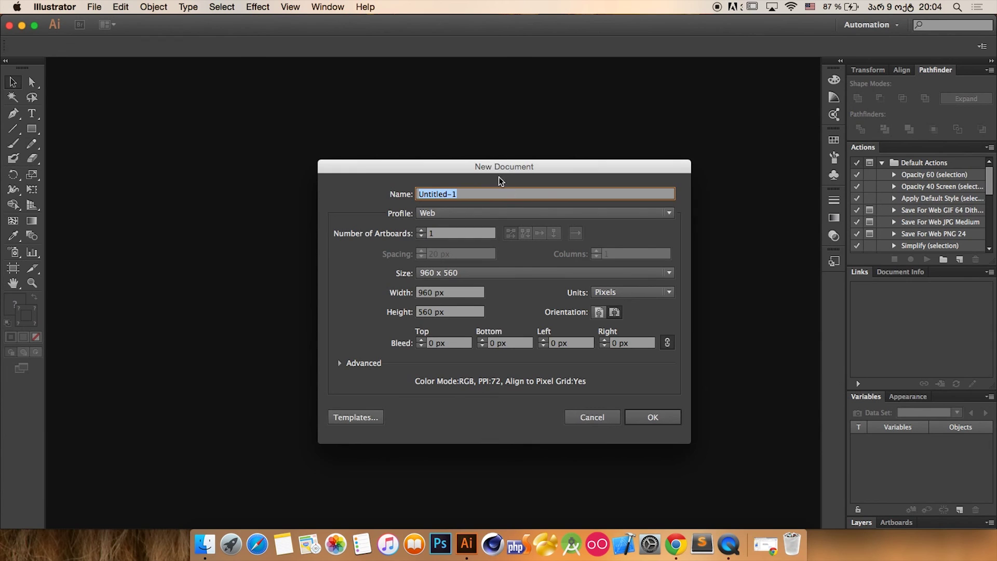
drag(449, 167, 394, 107)
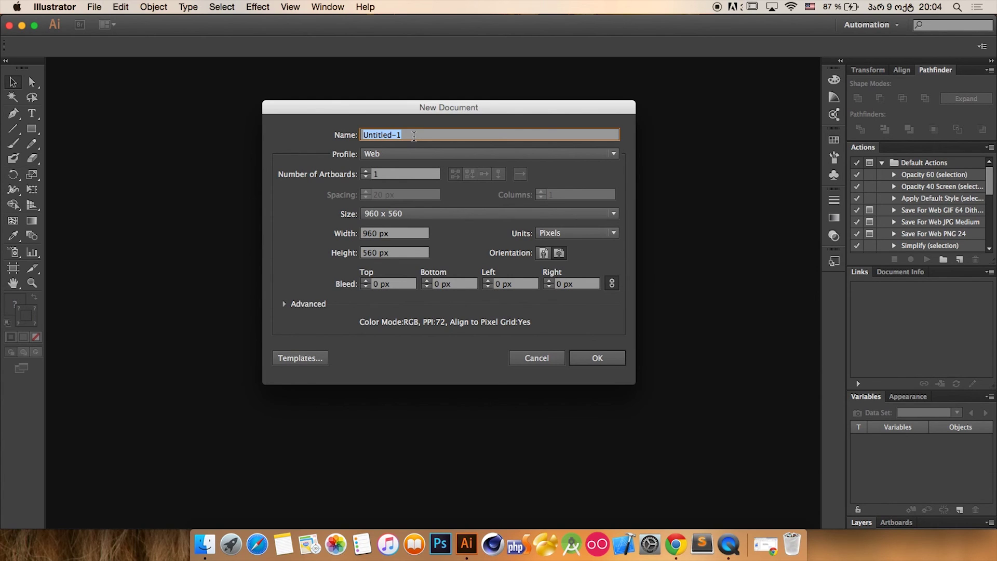
text(vector 1)
- Set the new document's profile to Basic RGB and look through the page sizes it offers
click(381, 156)
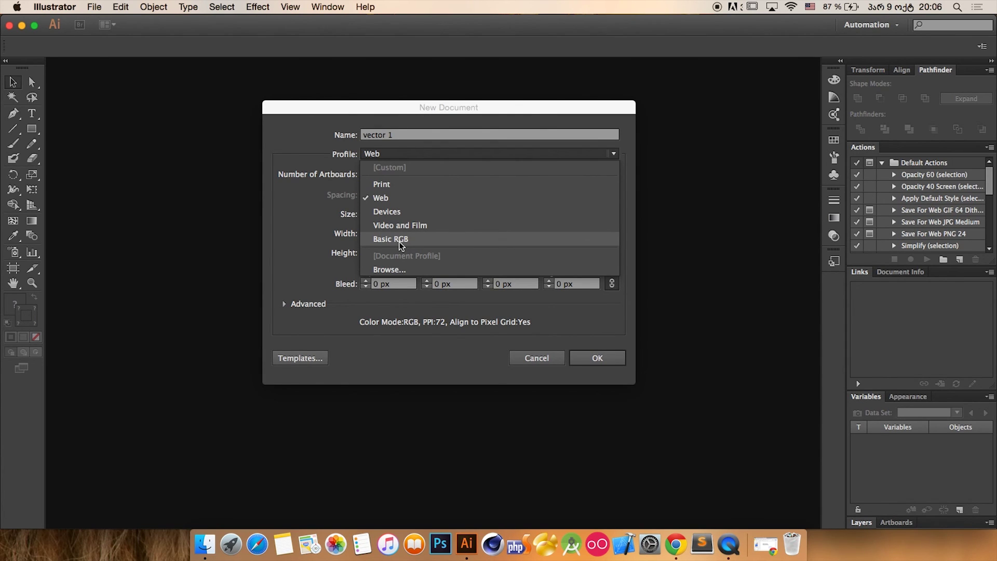
click(398, 240)
click(423, 214)
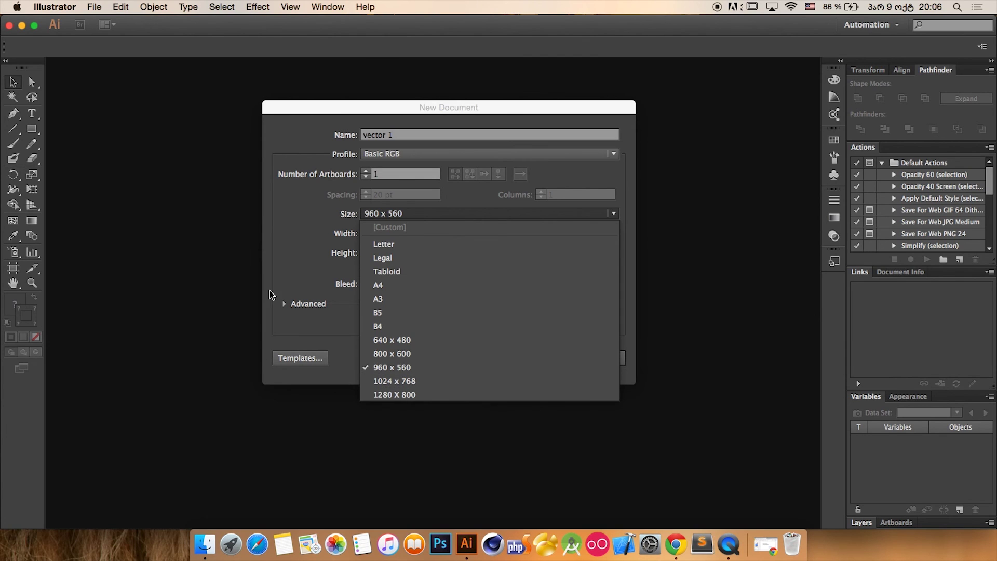
click(310, 245)
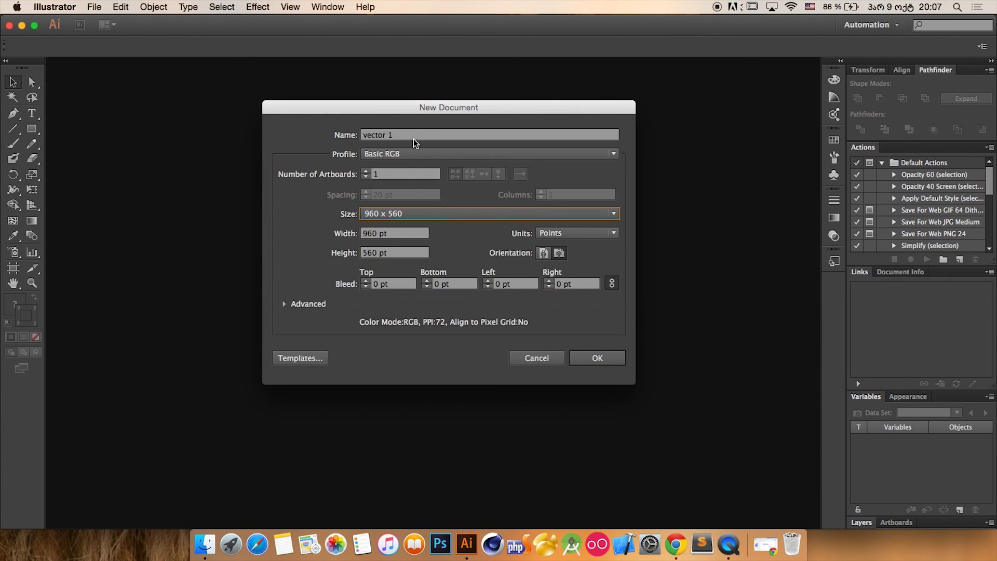
- Change the new document's profile to Print and look through its page sizes
click(407, 154)
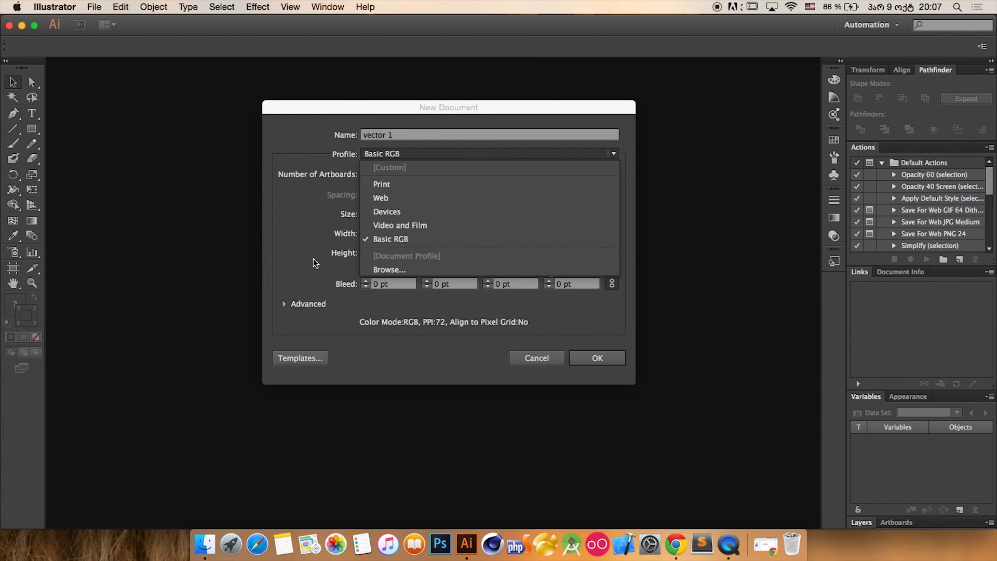
click(439, 187)
click(413, 155)
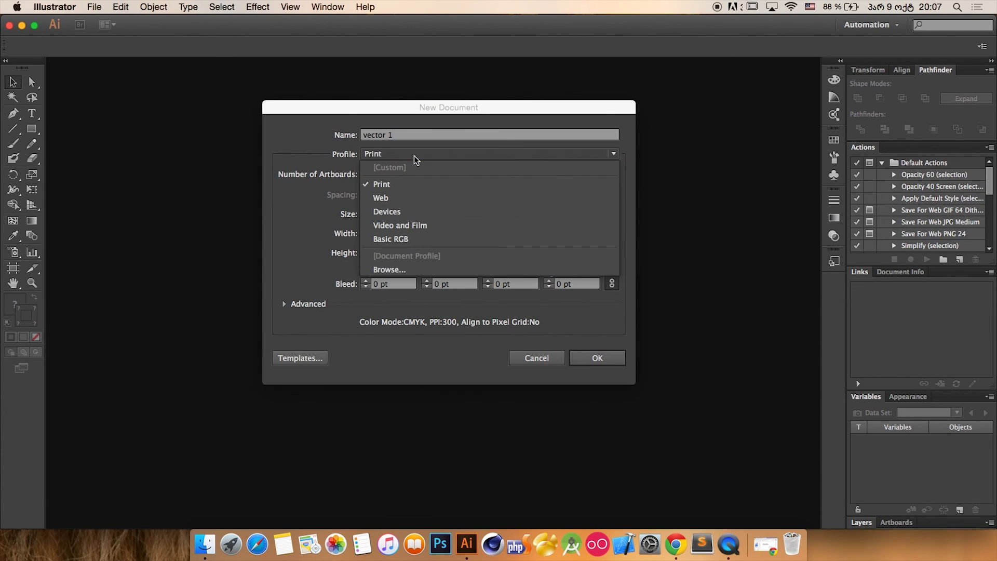
click(401, 188)
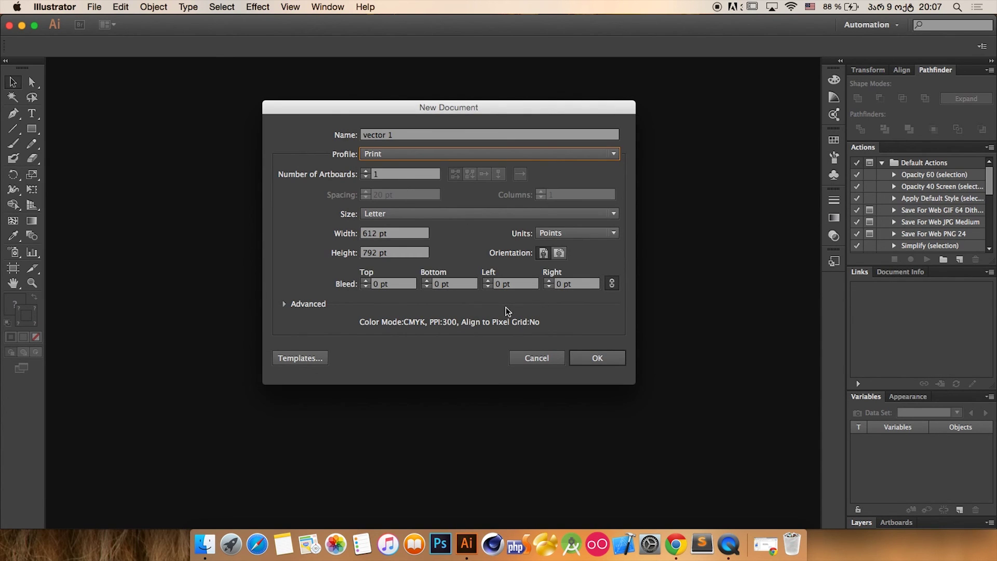
click(419, 222)
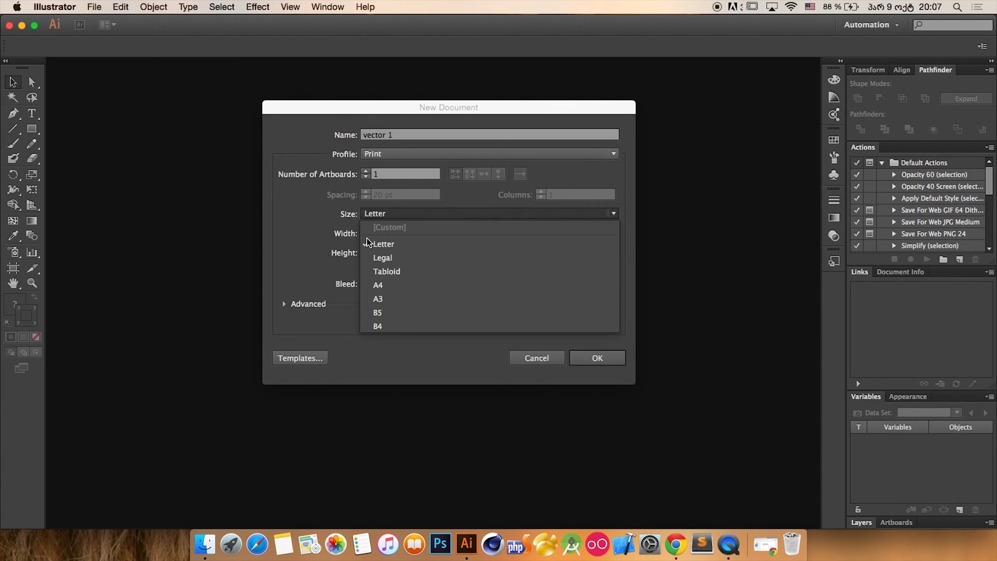
click(307, 254)
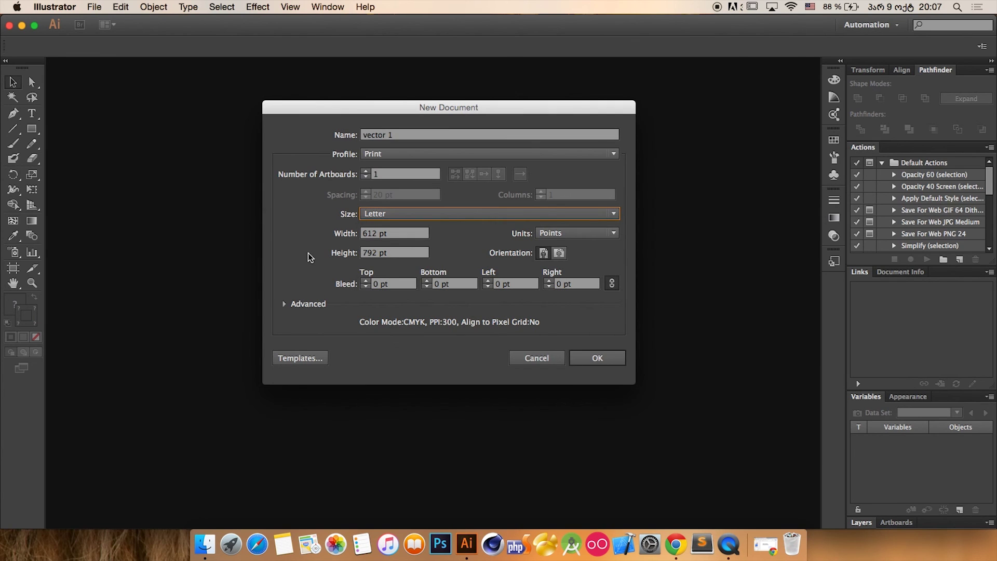
- Expand the new document's advanced settings and change the color mode to RGB
click(282, 304)
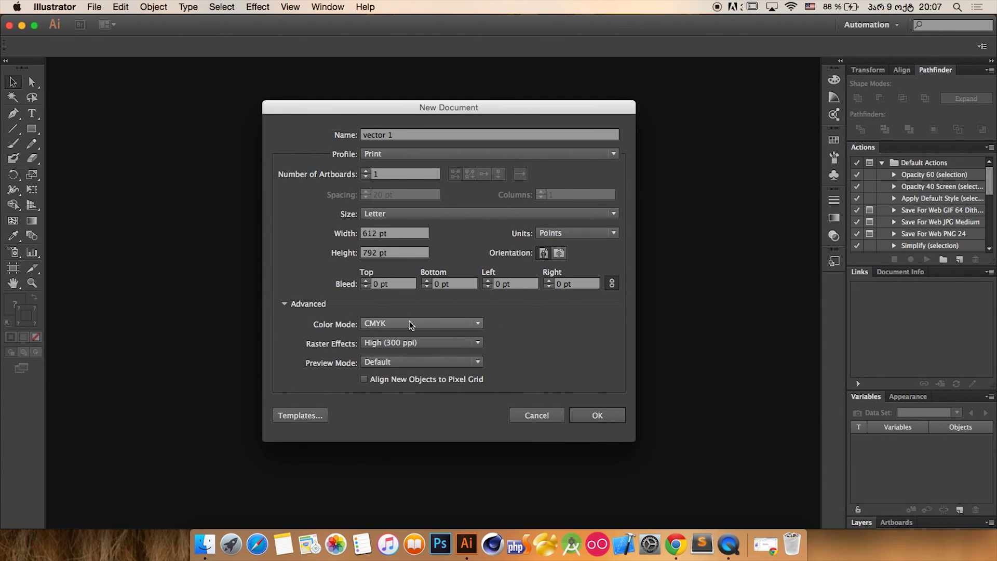
click(445, 324)
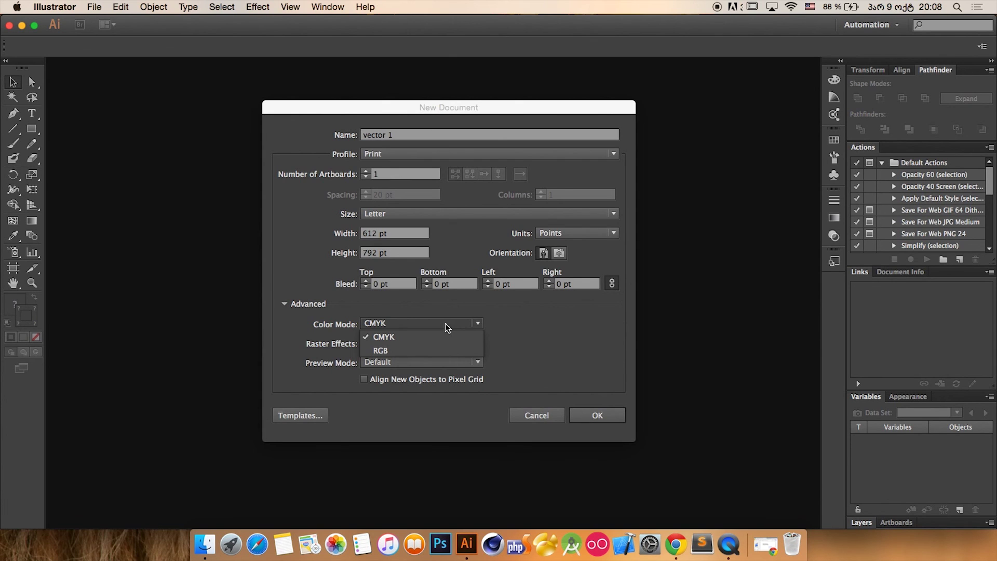
click(419, 351)
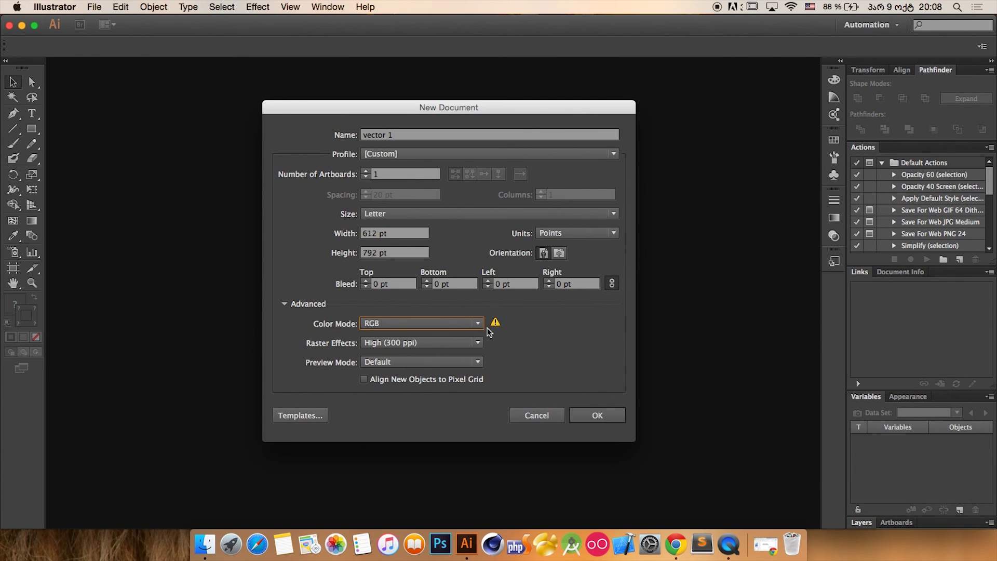
- Set the new document's profile to Basic RGB and its page size to A4
click(399, 154)
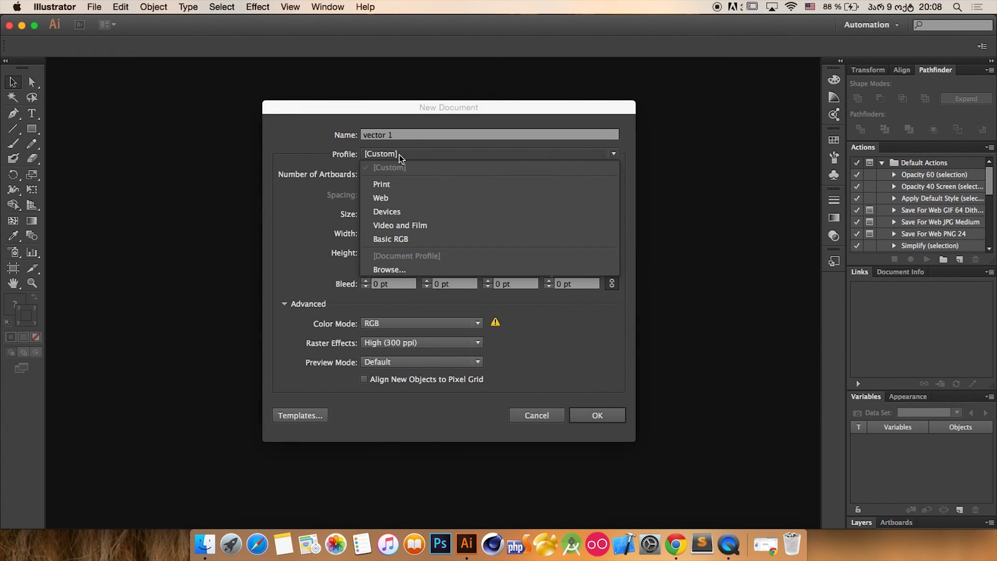
click(392, 255)
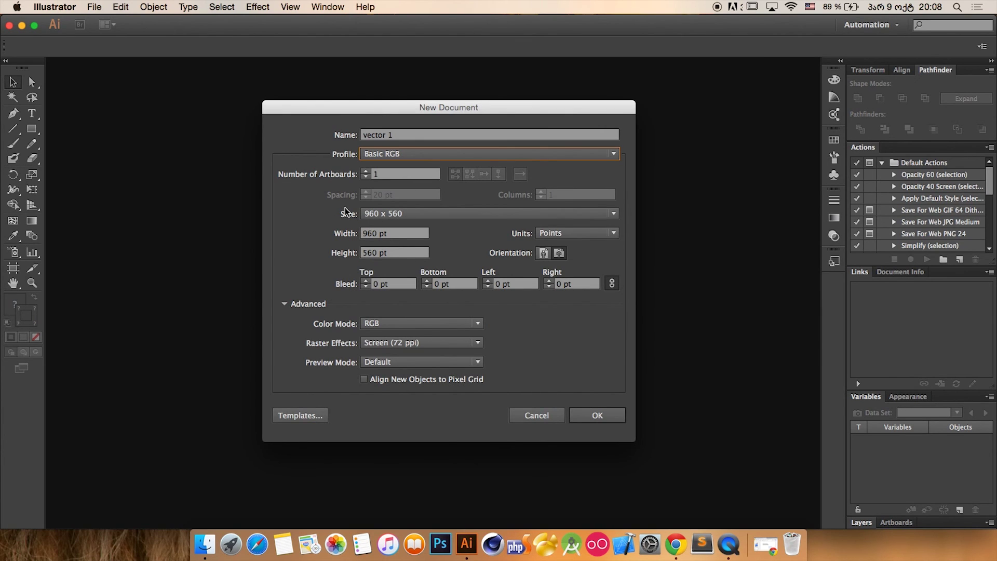
click(391, 219)
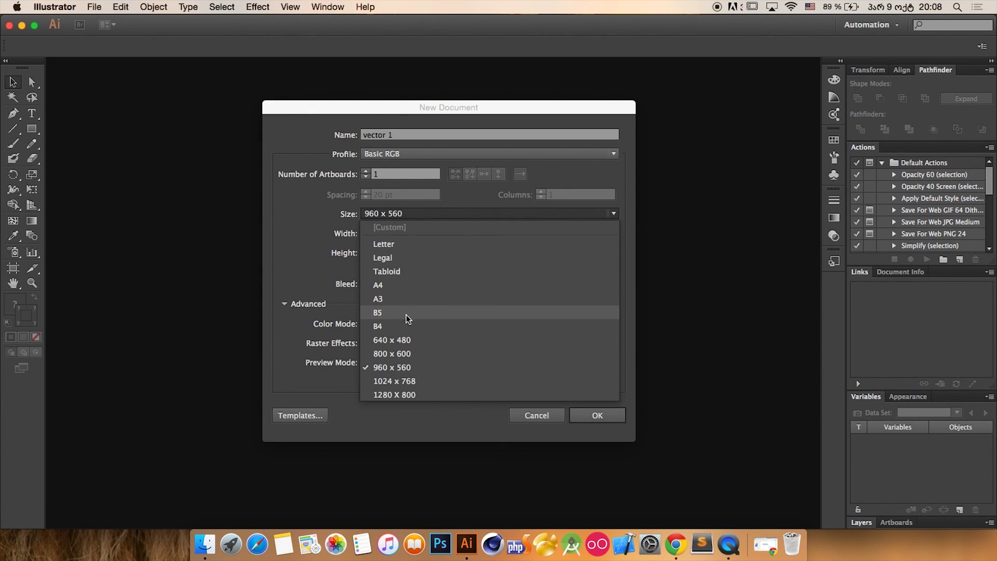
click(389, 286)
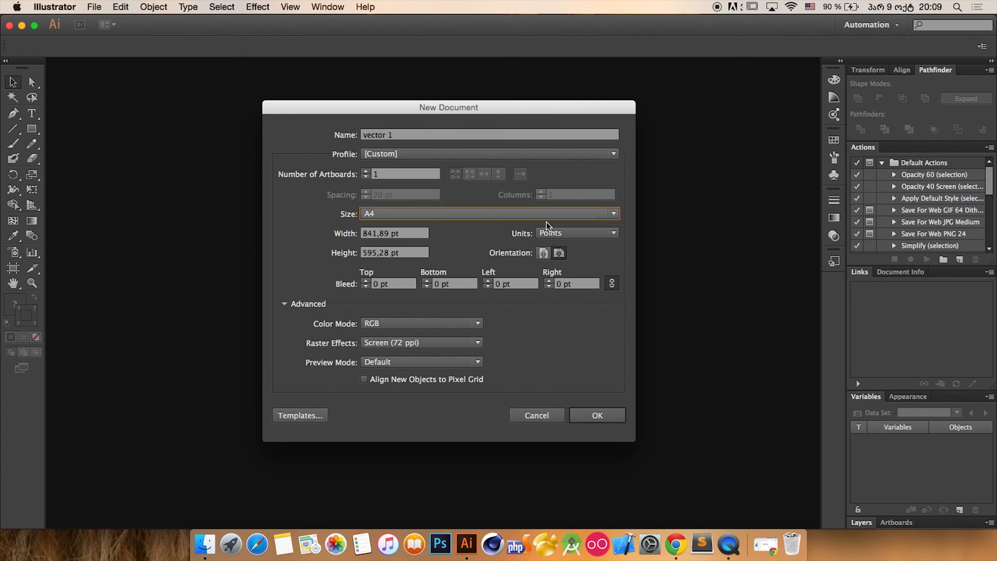
- Set the document units to Millimeters and create the document
click(566, 235)
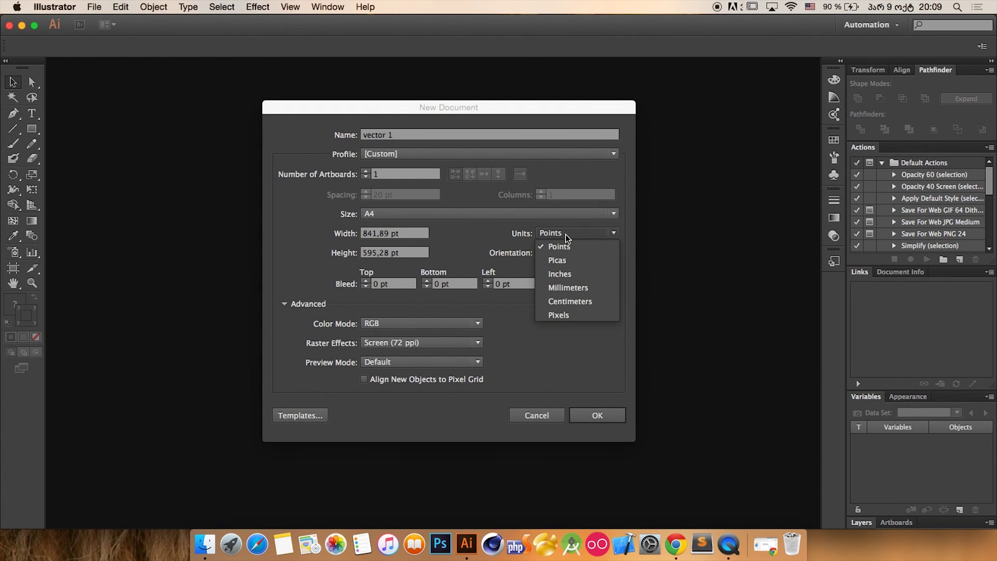
click(565, 289)
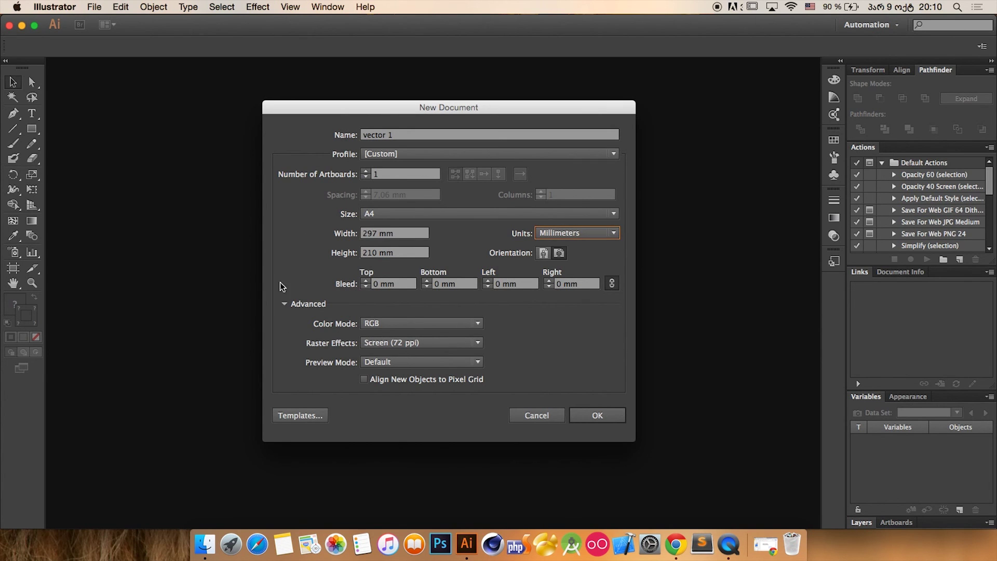
drag(410, 110, 392, 106)
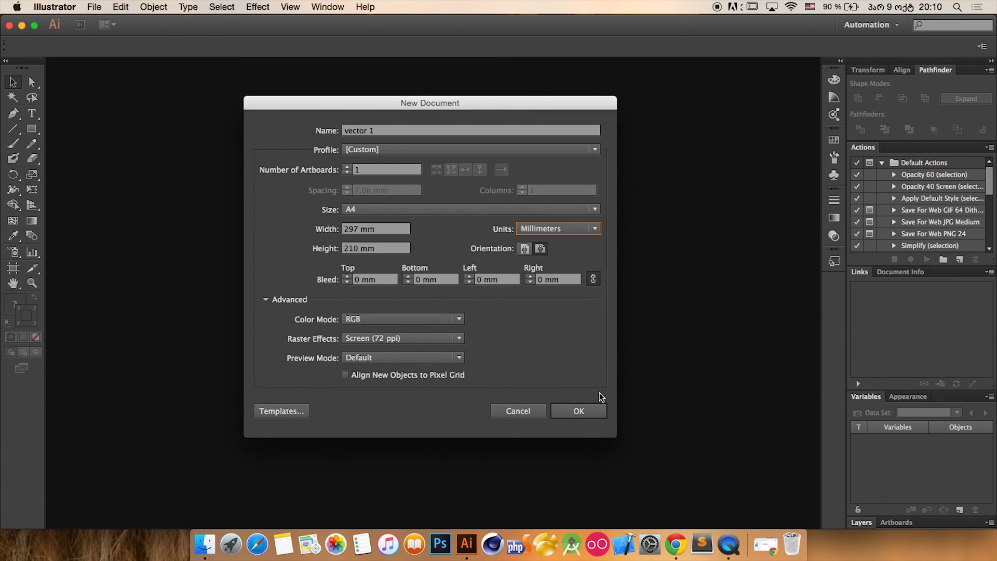
click(578, 411)
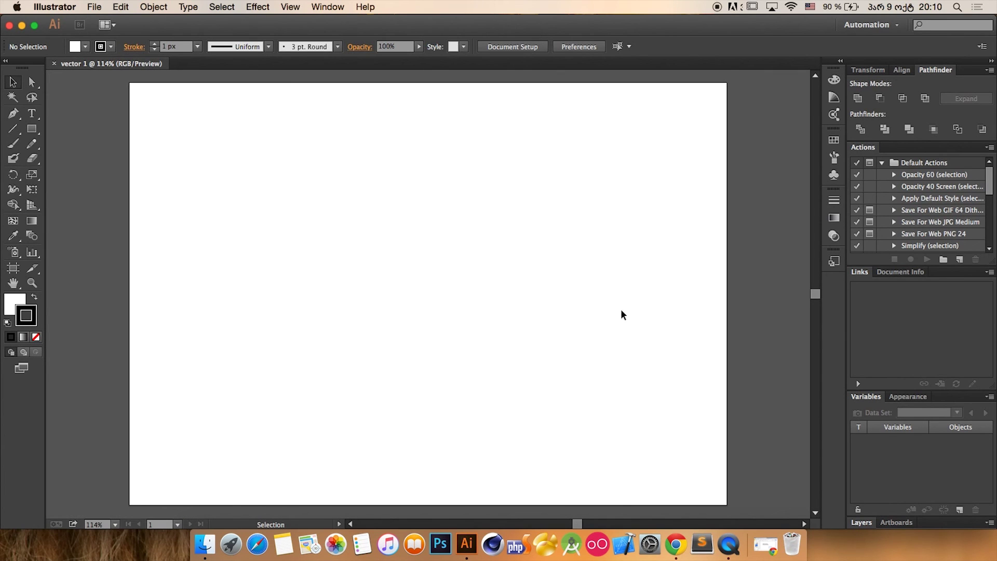
- Review the general Document Setup options for units, bleed and transparency, leaving them as they are
mouse_move(815, 294)
mouse_down()
mouse_move(813, 279)
mouse_move(813, 295)
mouse_up()
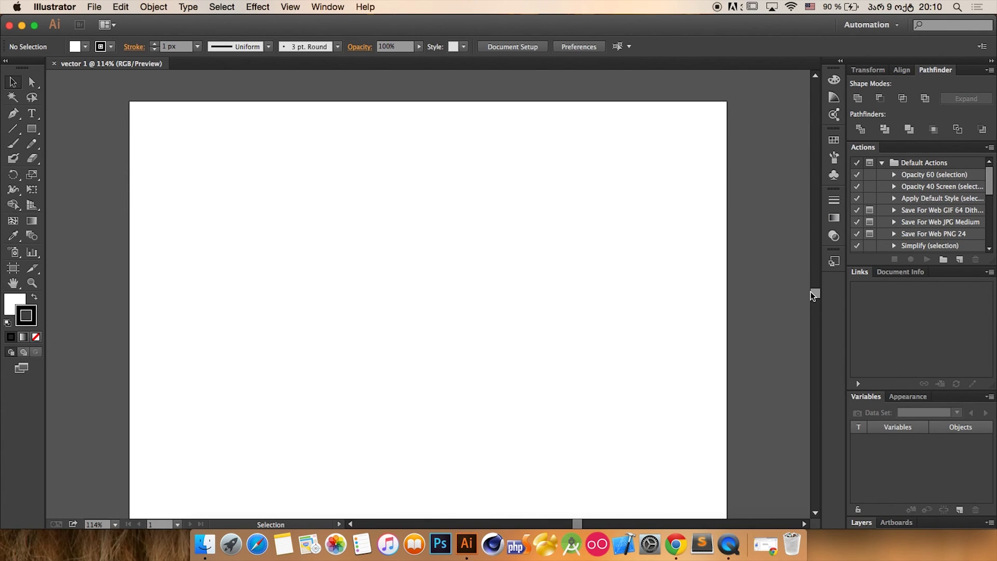
click(518, 47)
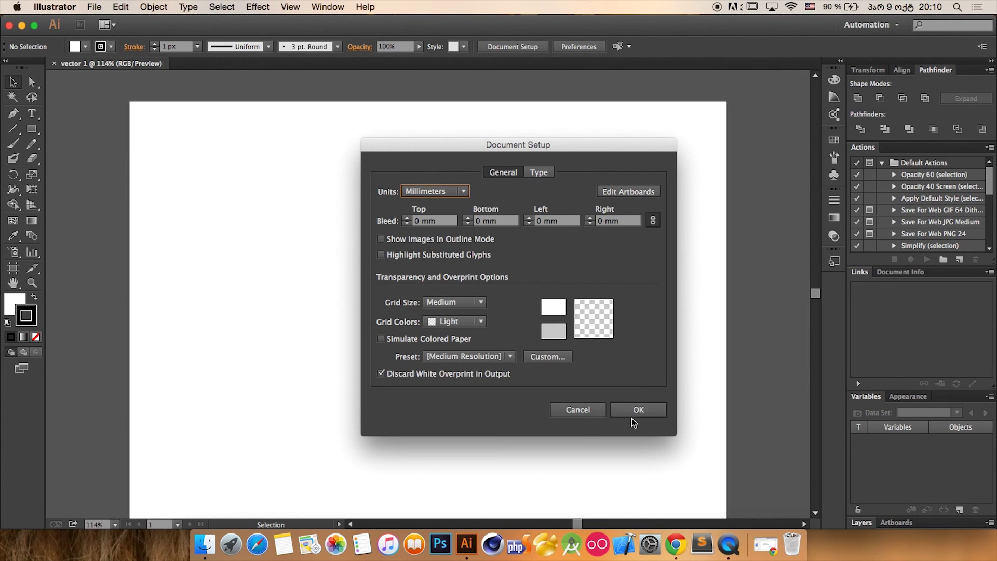
click(594, 410)
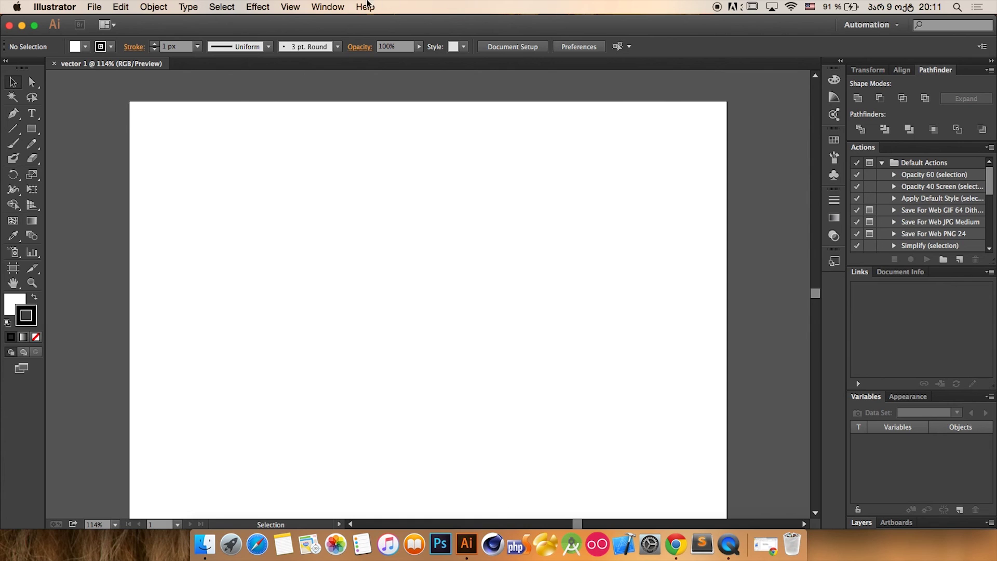
- Show the Swatches panel
click(332, 7)
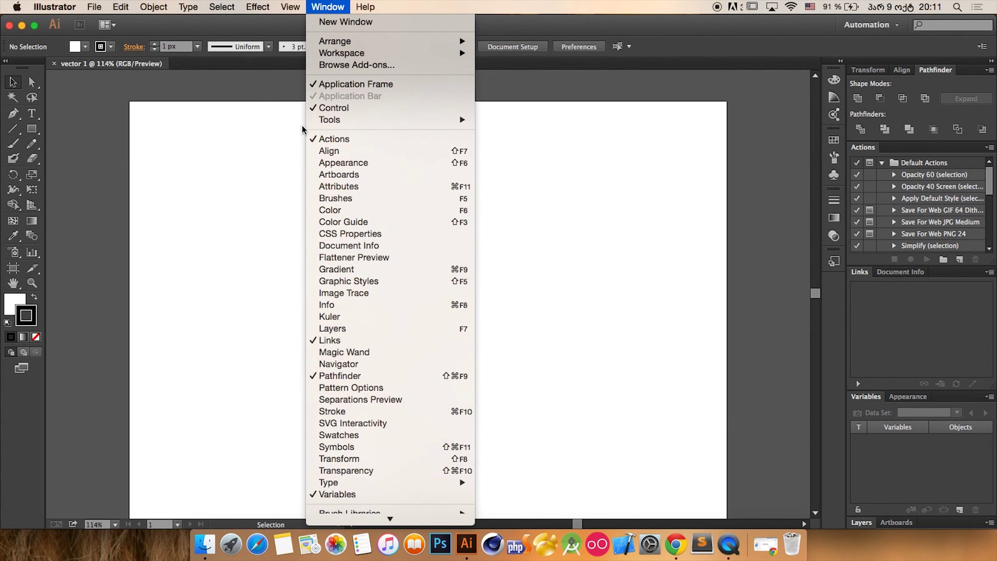
click(357, 435)
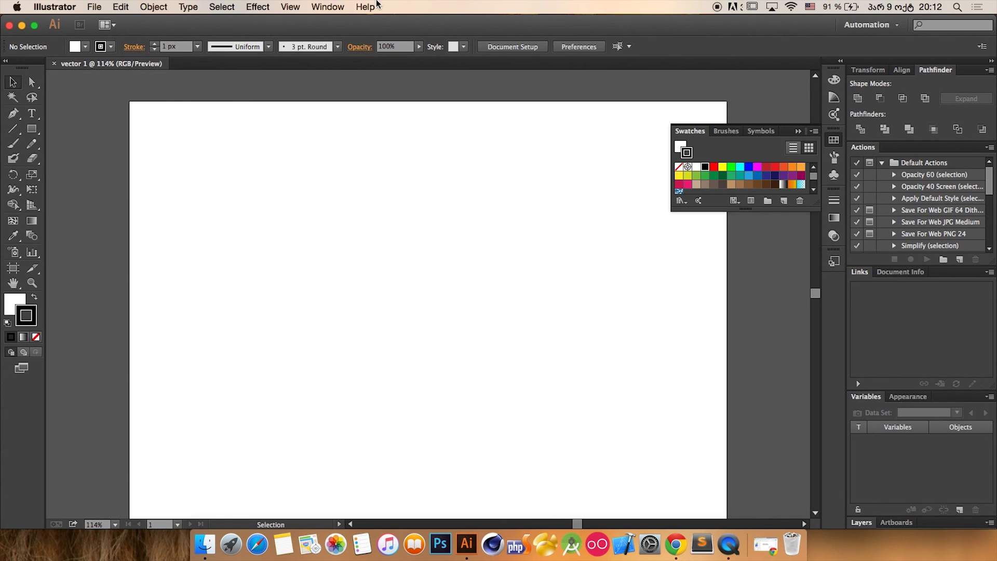
- Search the help for "swa" and hide the Swatches panel through the matching command
click(369, 7)
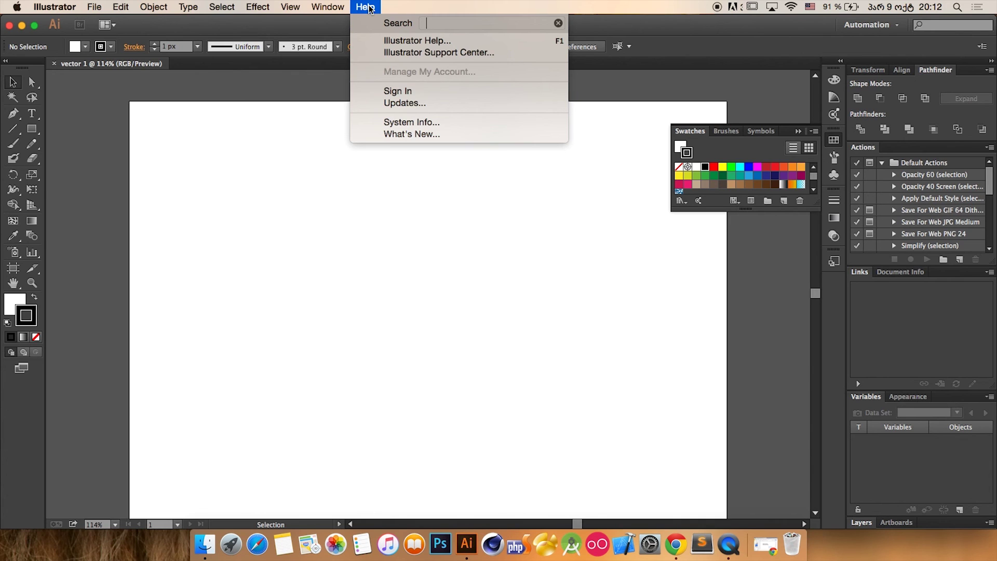
text(swa)
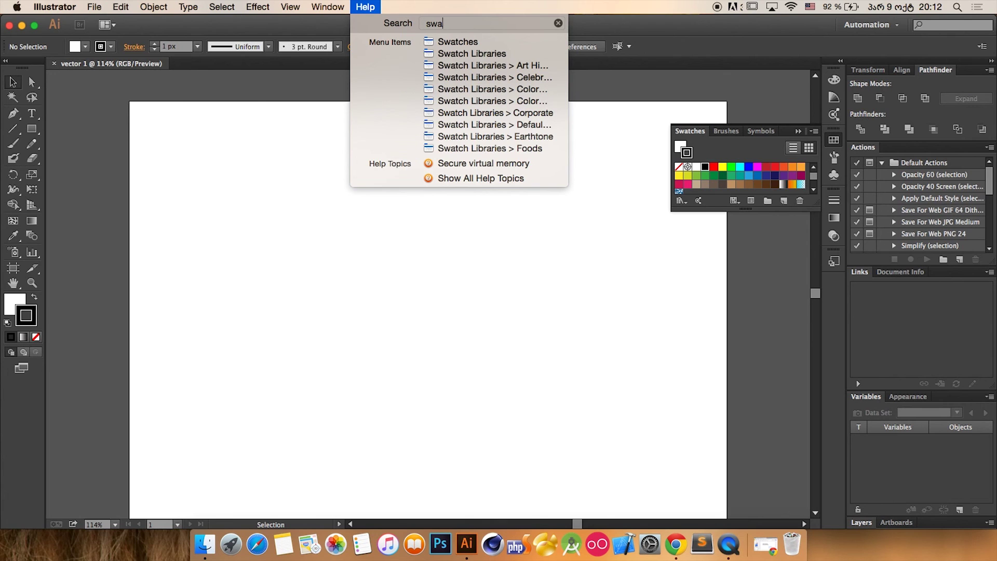
click(390, 6)
click(328, 7)
mouse_move(366, 6)
mouse_move(431, 43)
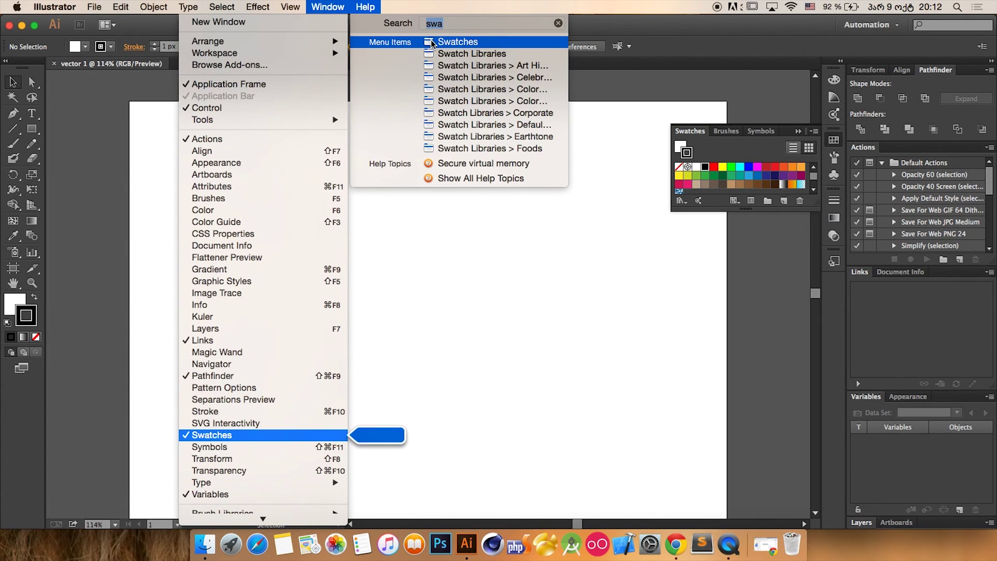
click(431, 43)
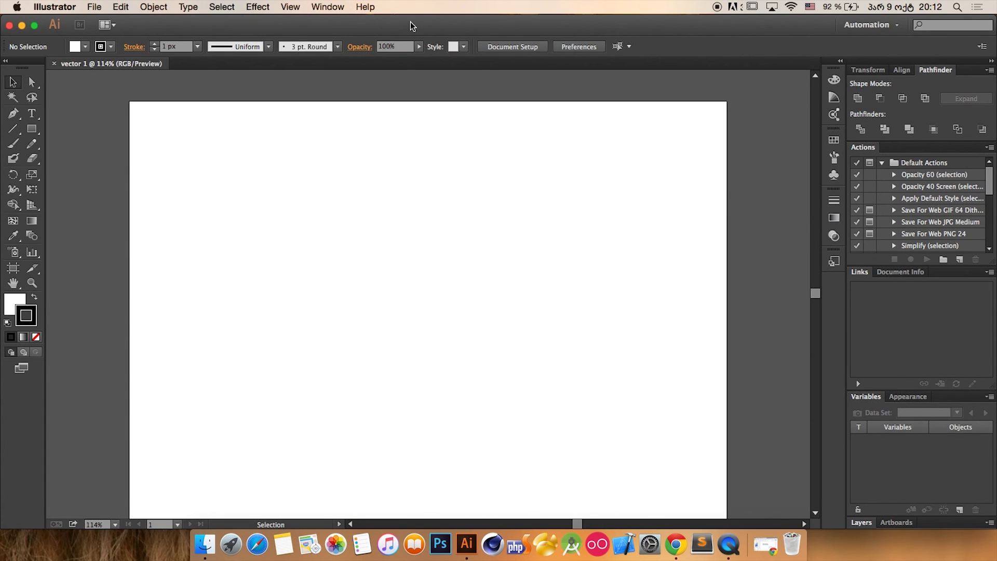
- Show the Swatches panel again using the command found by the "swa" help search
click(343, 6)
mouse_move(368, 8)
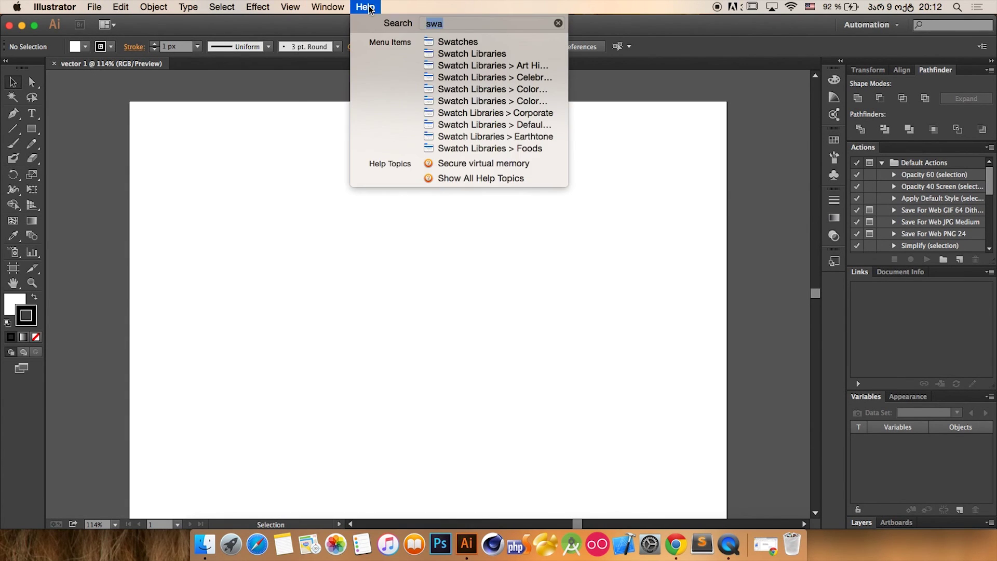
click(441, 43)
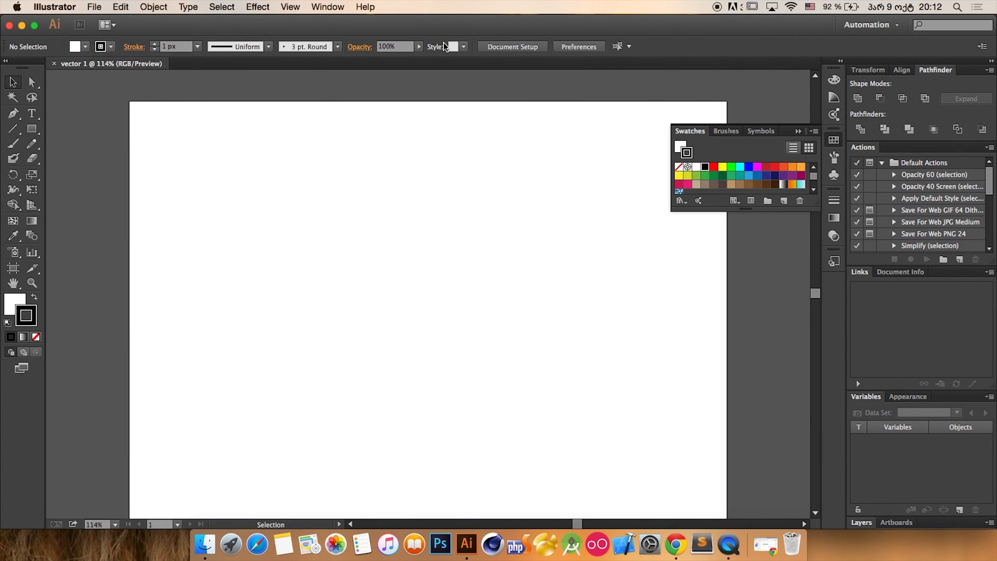
- Examine where the Swatches and Swatch Libraries commands matched by the "swa" help search are located
click(365, 7)
mouse_move(422, 41)
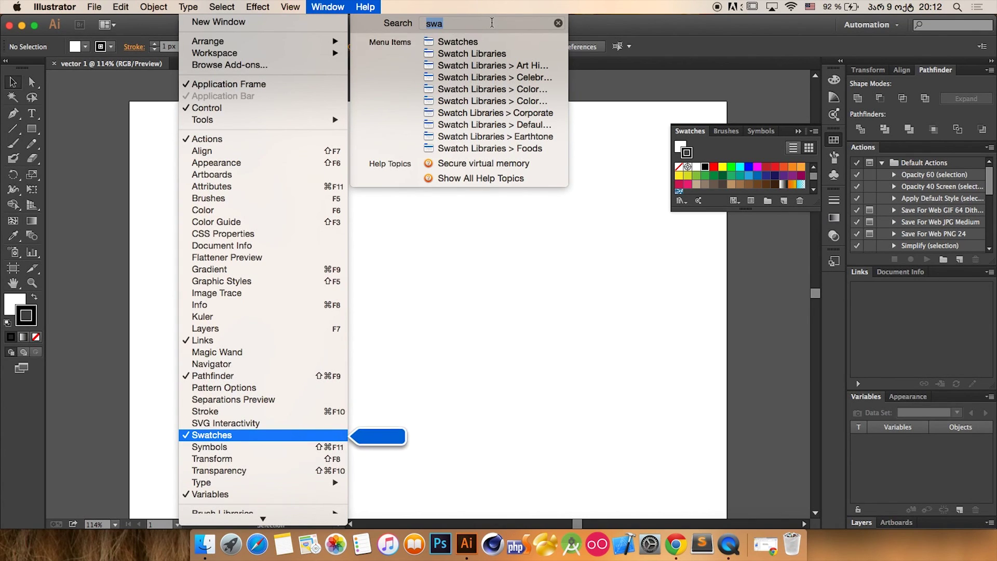
mouse_move(442, 148)
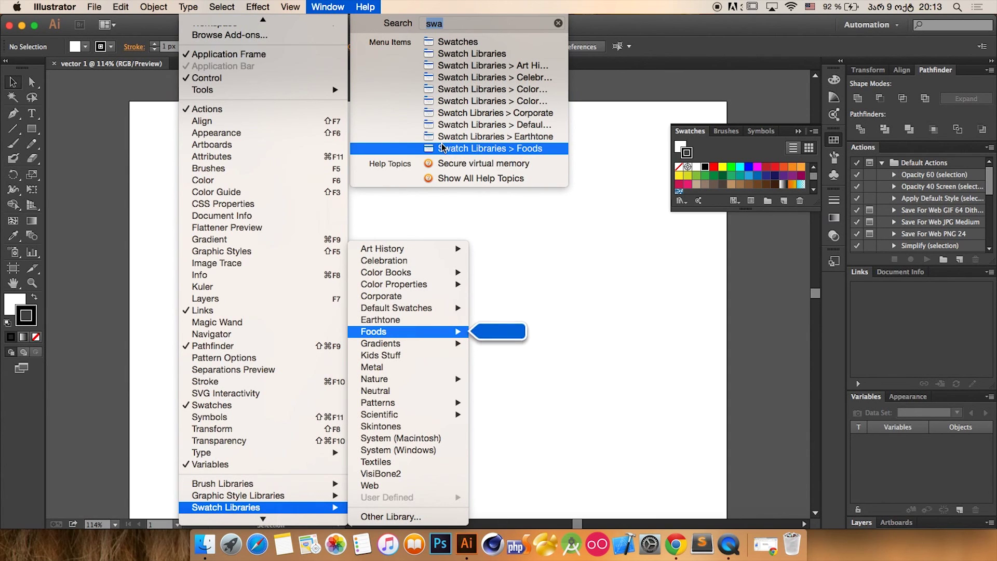
mouse_move(327, 7)
mouse_move(365, 7)
key(Down)
key(Down)
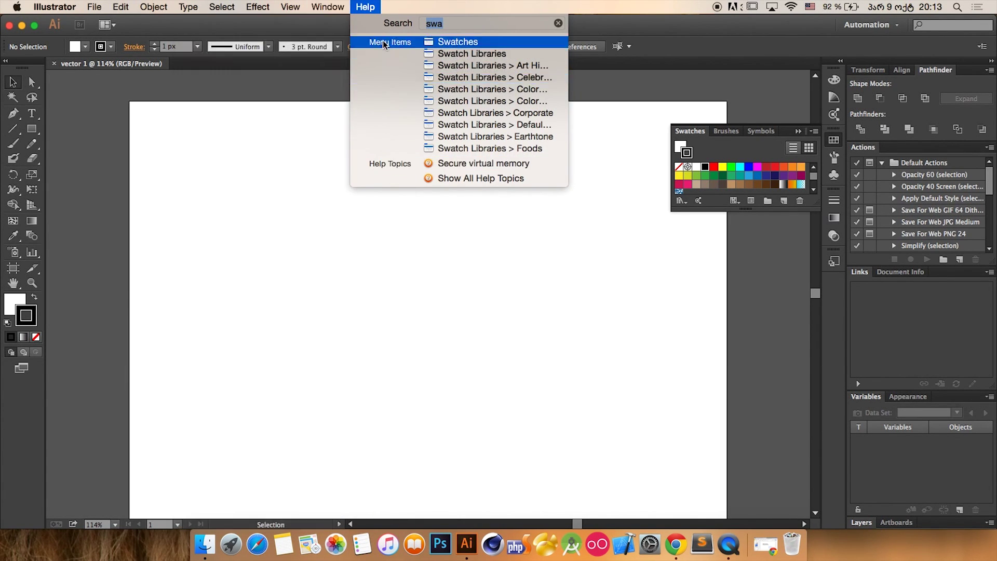
click(487, 232)
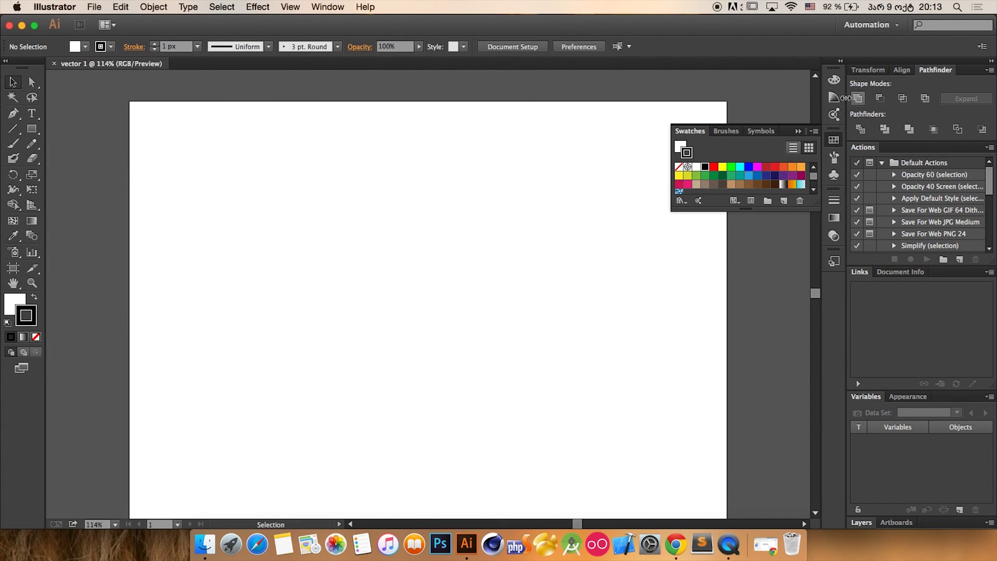
- Switch the workspace from Automation to Web
click(329, 6)
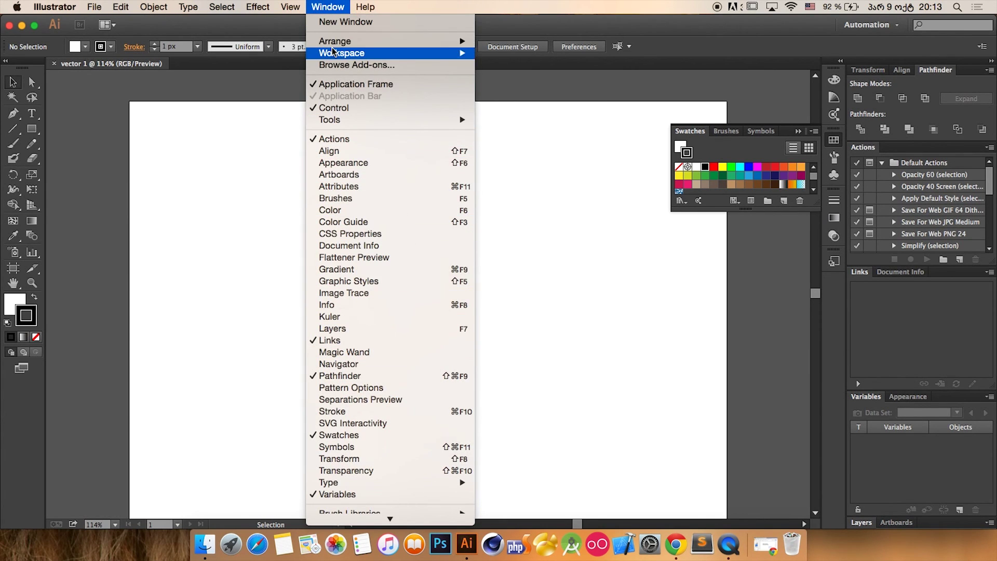
mouse_move(333, 43)
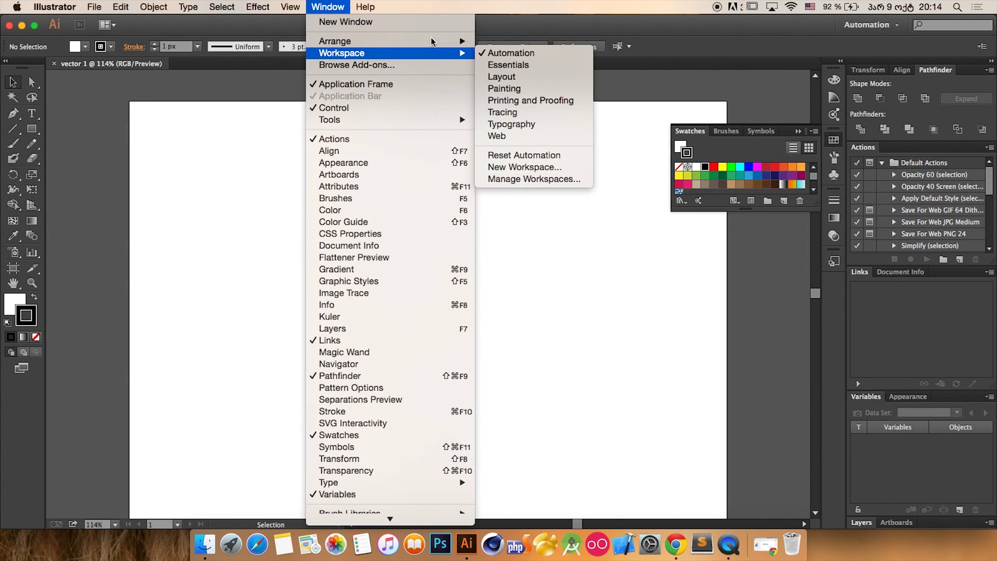
mouse_move(430, 42)
mouse_move(415, 56)
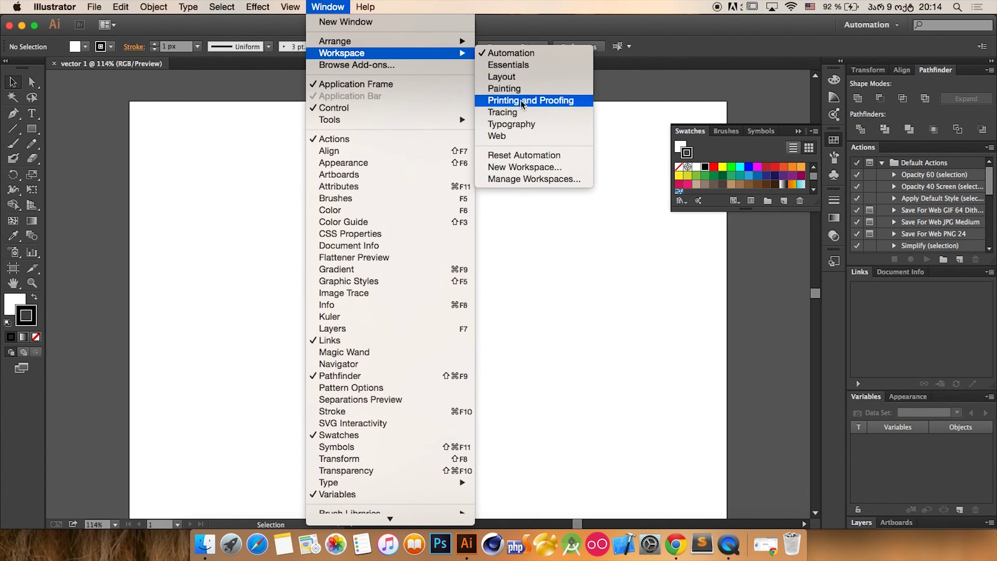
click(505, 137)
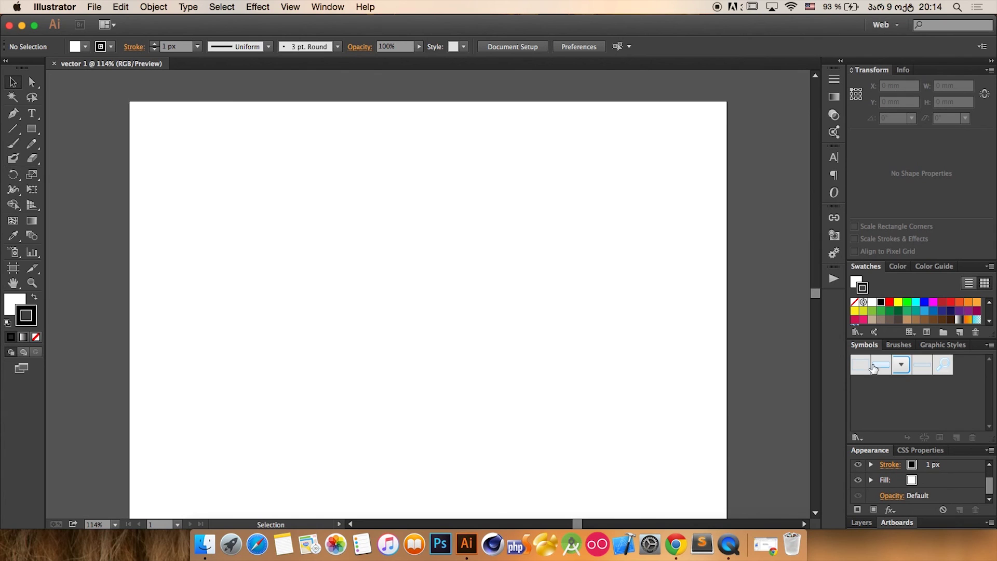
click(321, 6)
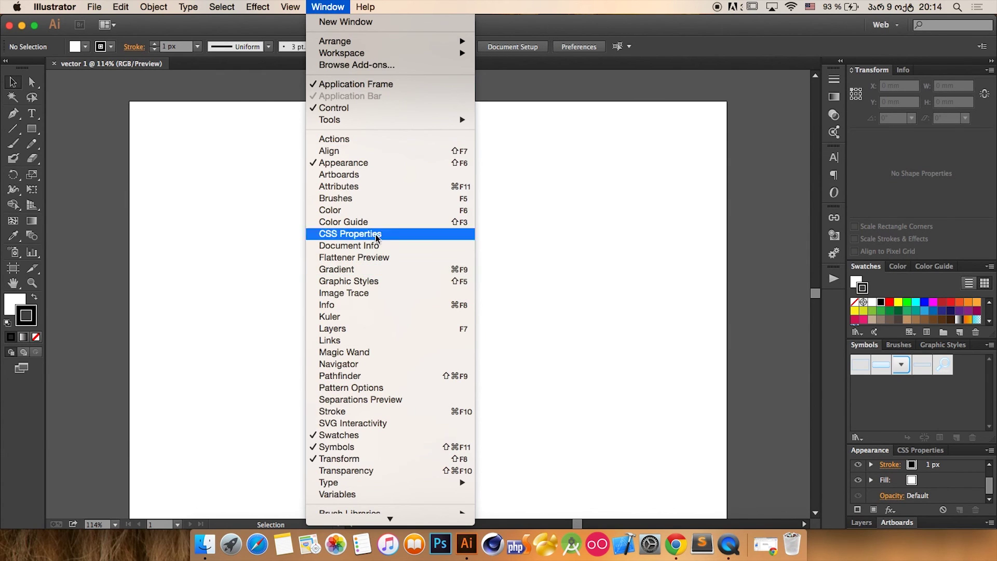
click(730, 203)
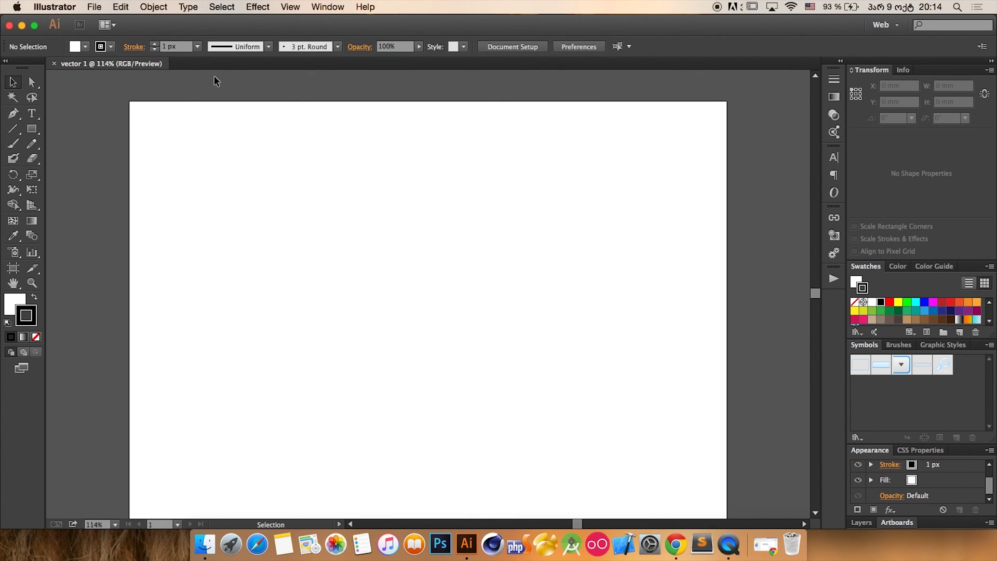
click(94, 5)
click(94, 4)
click(94, 6)
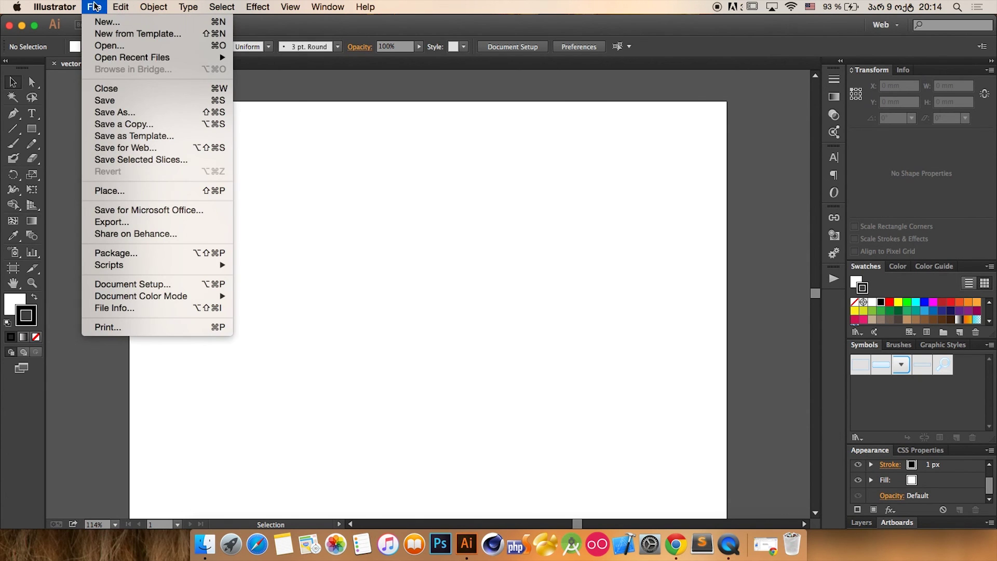
mouse_move(156, 7)
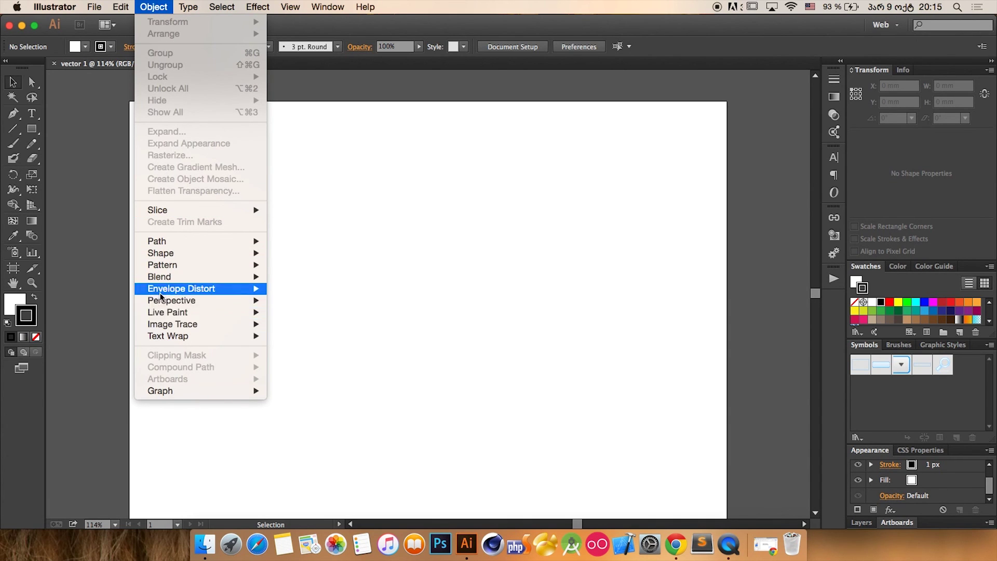
click(69, 136)
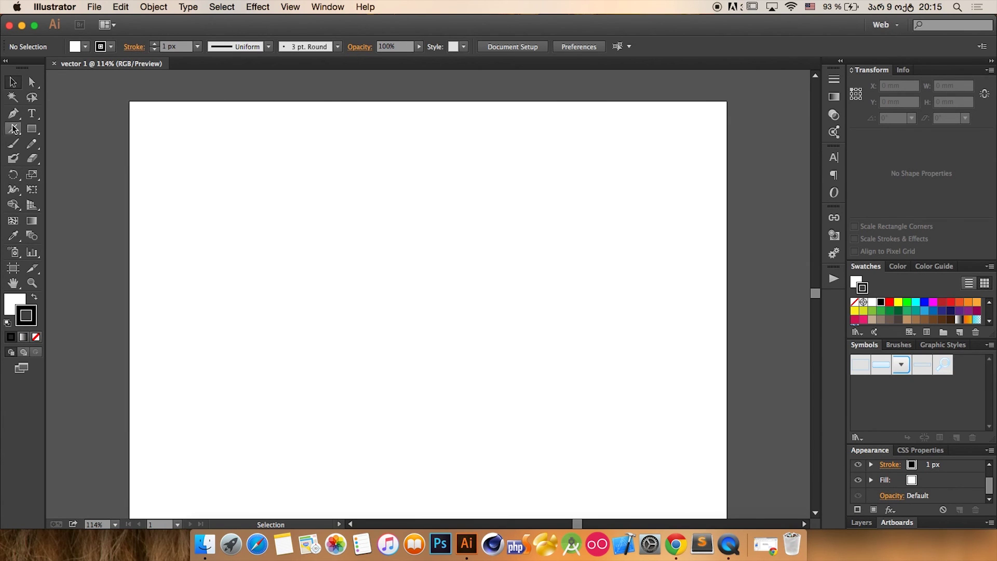
- Show the rulers and try switching between the Direct Selection and Selection tools, ending on Selection
click(31, 82)
click(13, 83)
key(super+r)
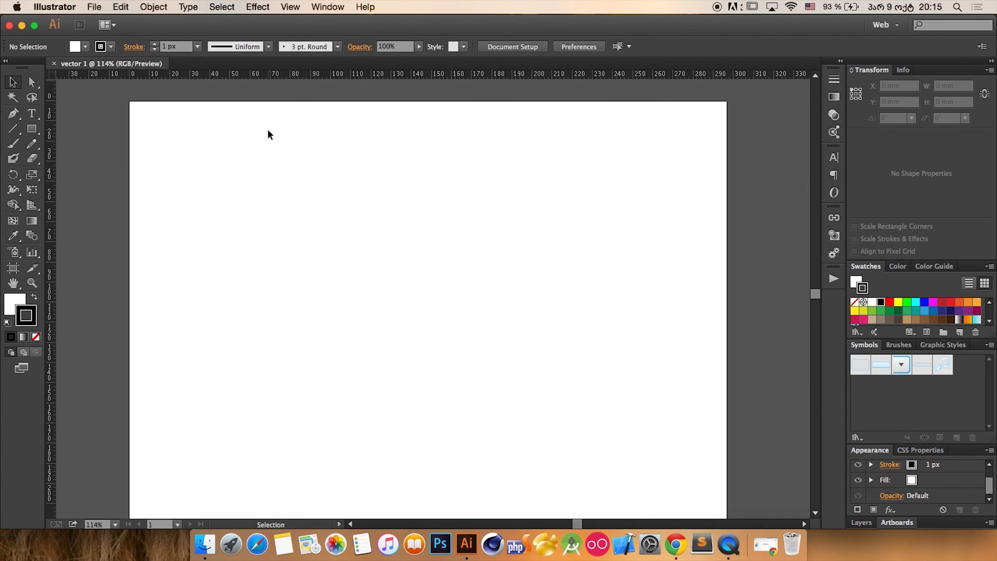
key(a)
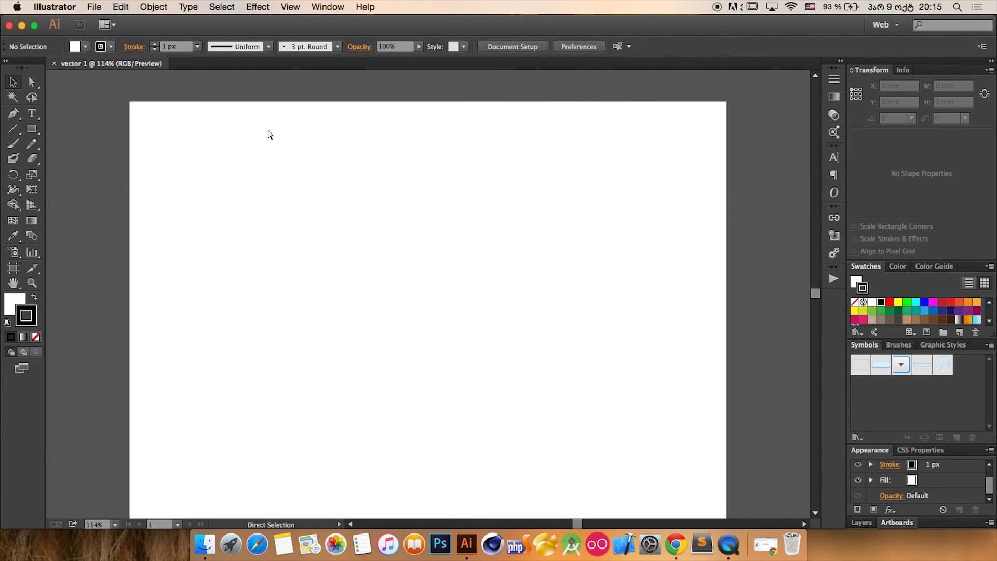
key(v)
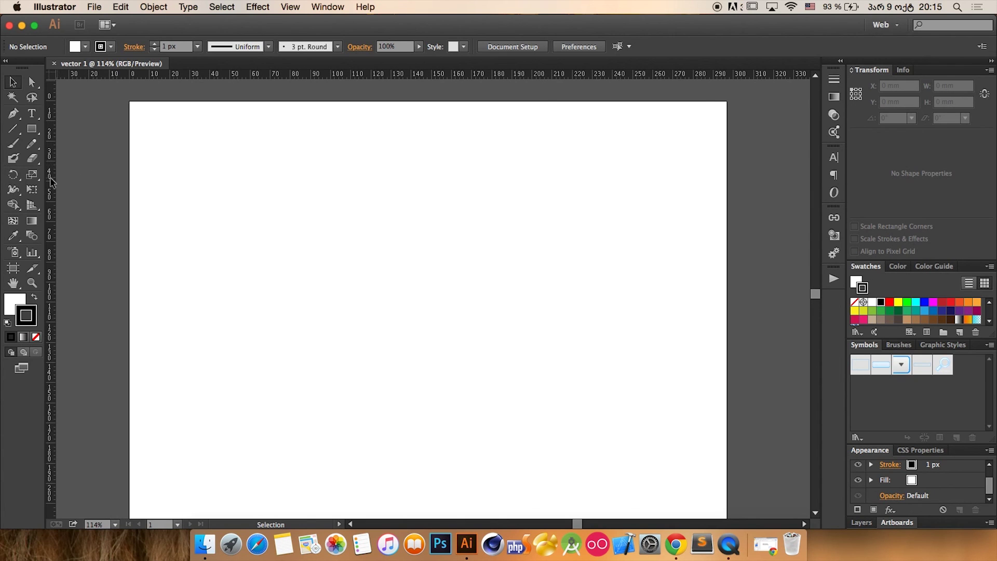
- Place vertical guides at about 71 mm and 255 mm and horizontal guides at about 55 mm and 159 mm
drag(51, 181, 51, 180)
drag(51, 181, 199, 227)
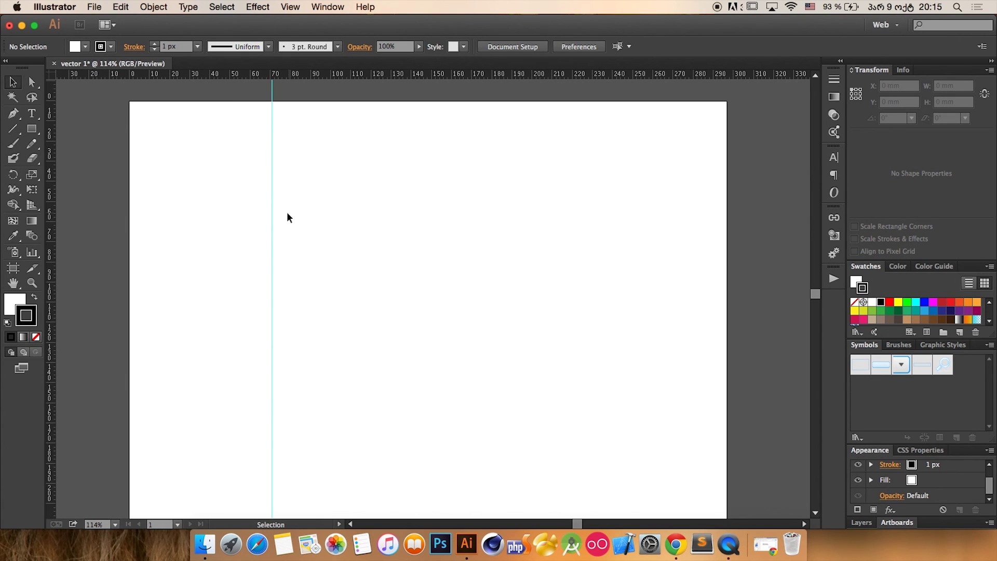
drag(274, 212, 353, 214)
drag(284, 77, 305, 211)
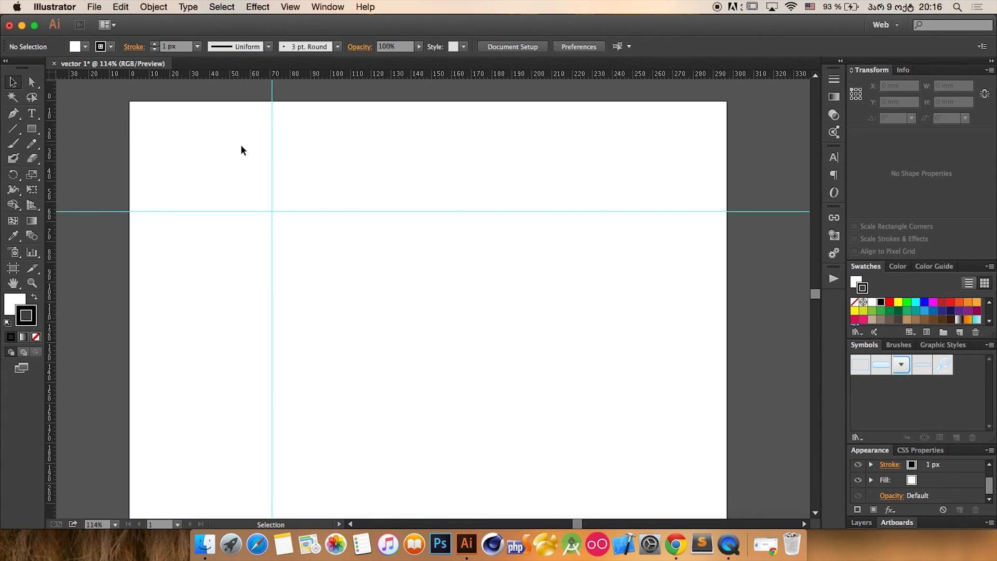
drag(52, 174, 642, 186)
drag(590, 77, 581, 421)
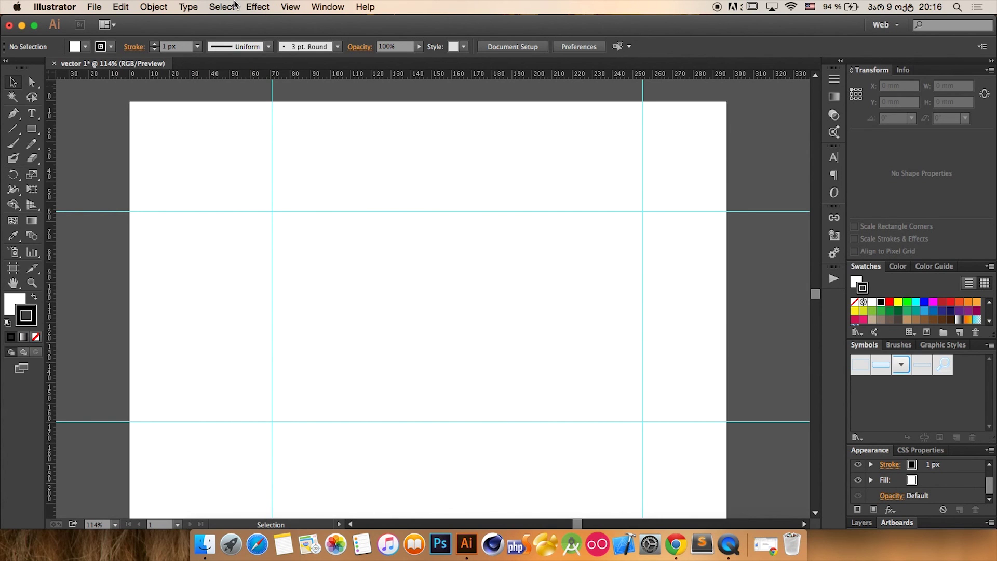
- Unlock the guides and move the left vertical guide to about 35 mm and the upper horizontal guide to about 33 mm
click(155, 7)
mouse_move(290, 7)
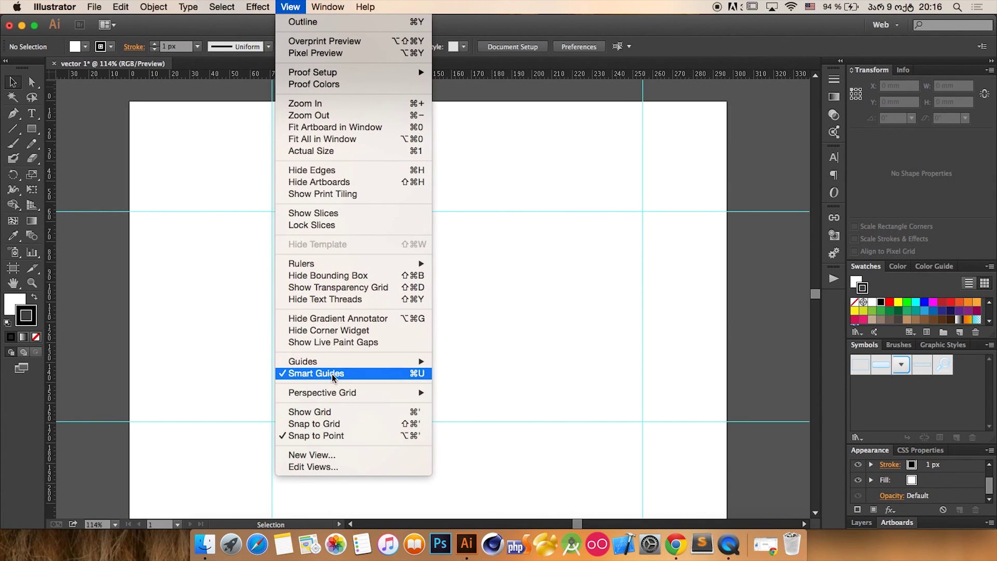
mouse_move(338, 365)
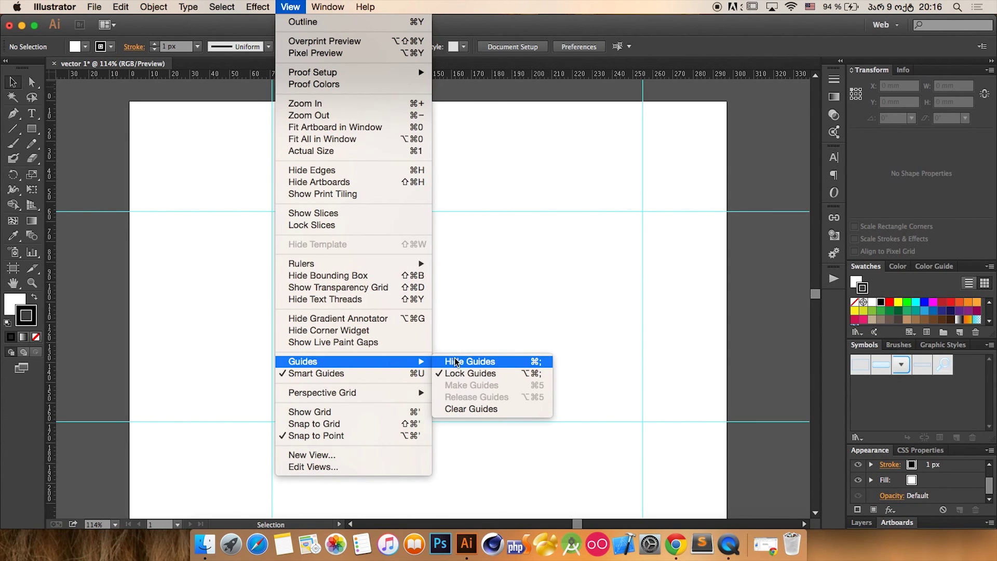
click(482, 374)
click(272, 164)
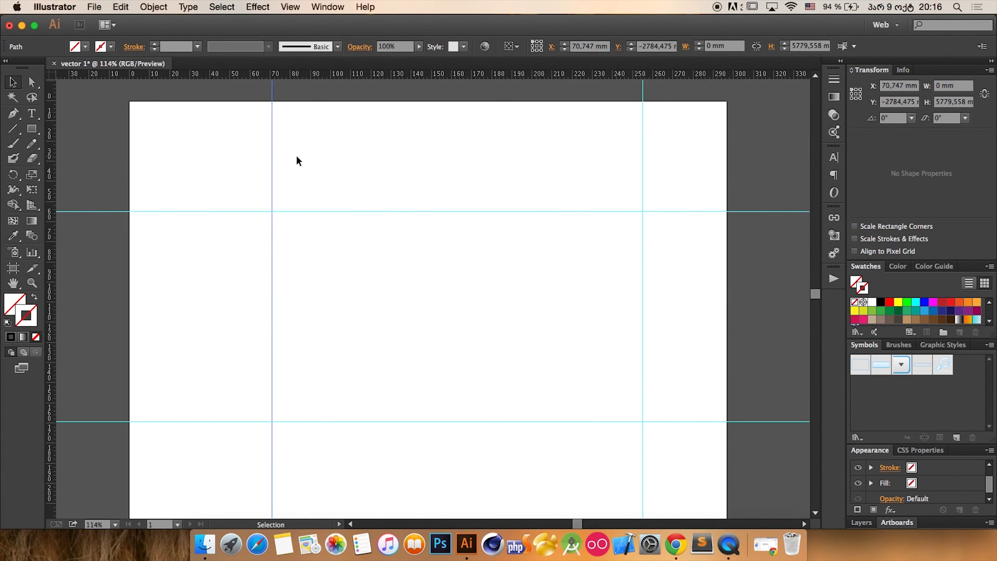
drag(273, 161, 307, 168)
click(291, 6)
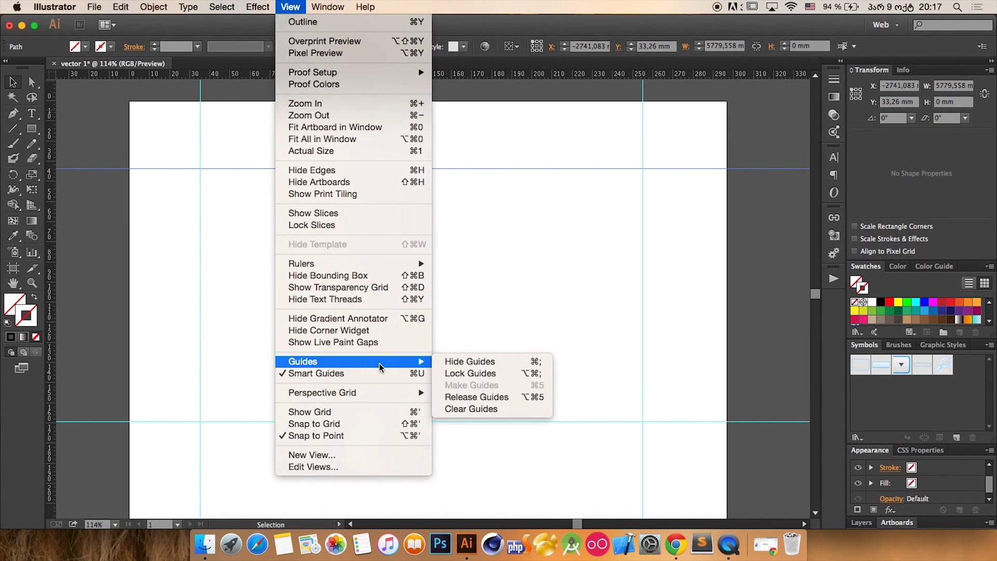
click(637, 281)
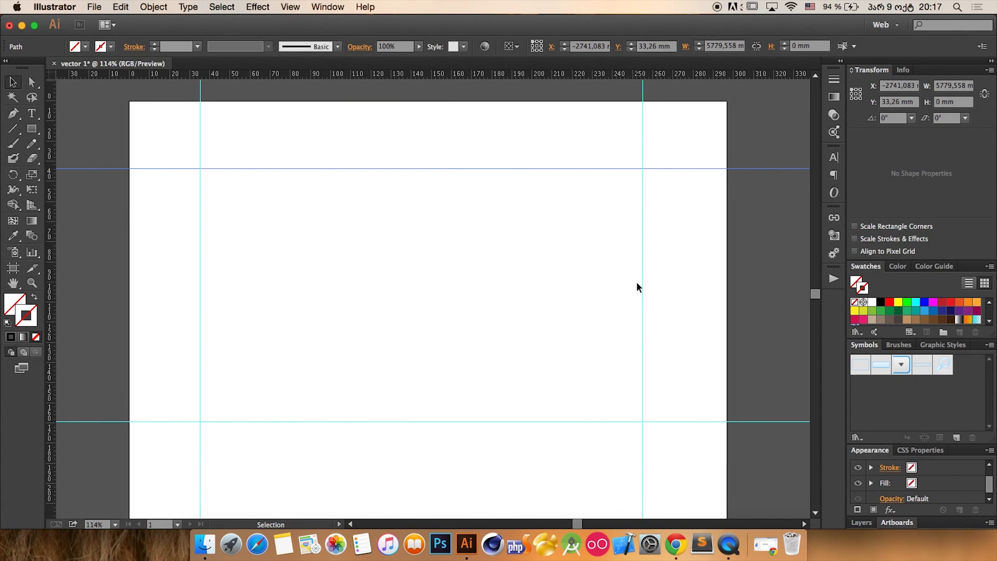
- Deselect the guide, toggle the guides' visibility several times and leave the guides shown and locked
key(a)
click(637, 283)
key(super+semicolon)
key(super+semicolon)
key(super+semicolon)
key(super+semicolon)
key(super+semicolon)
key(super+semicolon)
key(v)
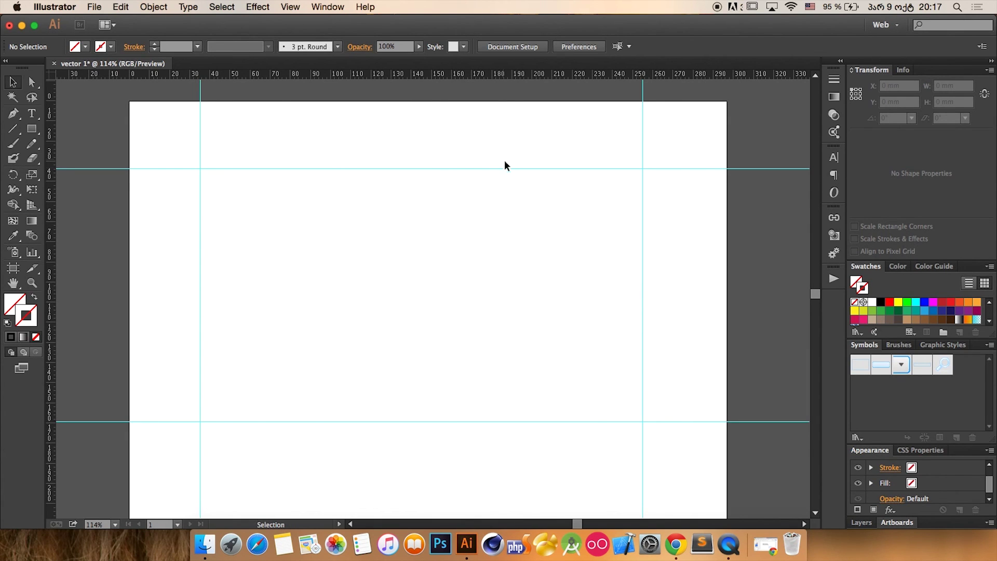
- Unlock the guides, select all four of them and delete them
click(289, 7)
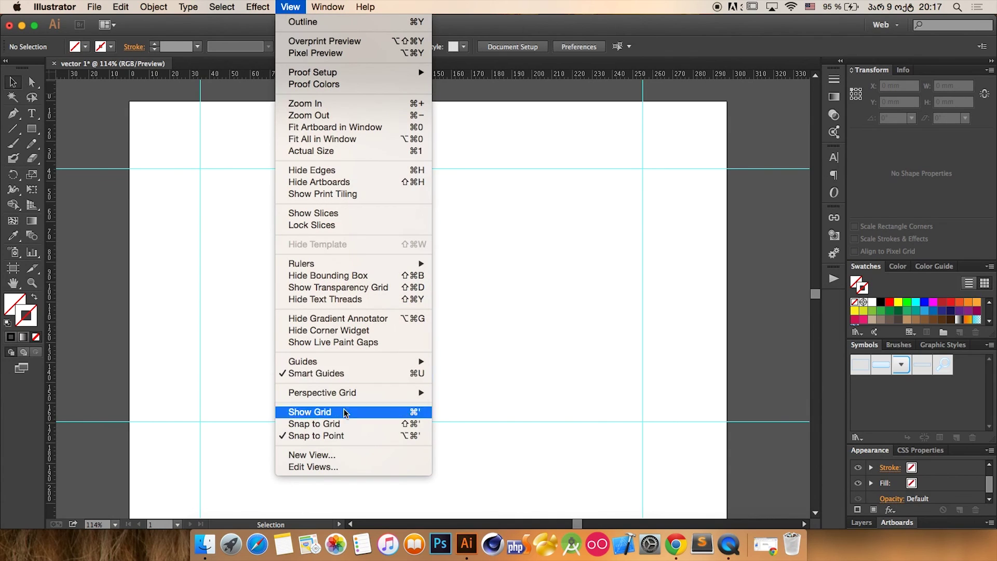
mouse_move(369, 362)
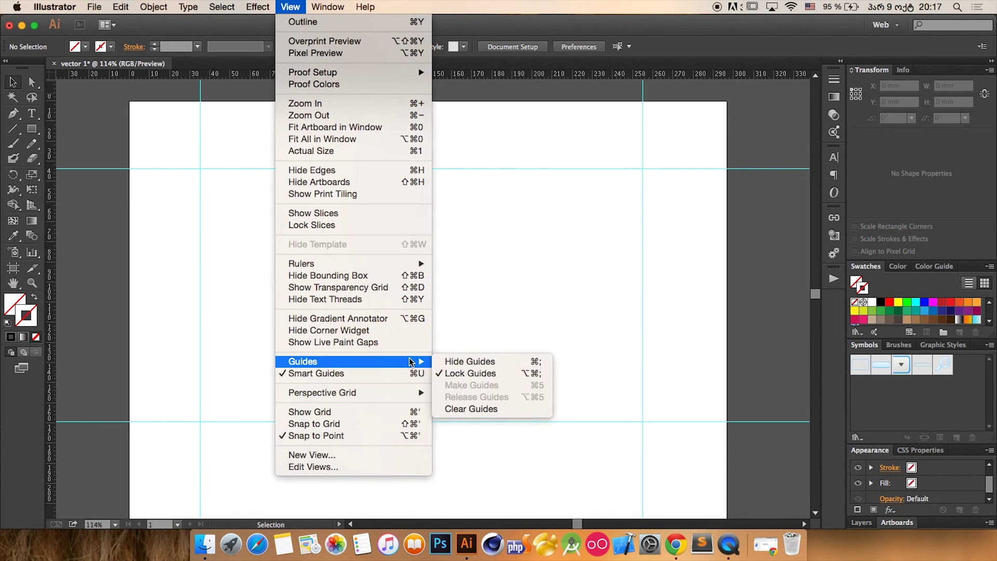
click(477, 374)
key(super+a)
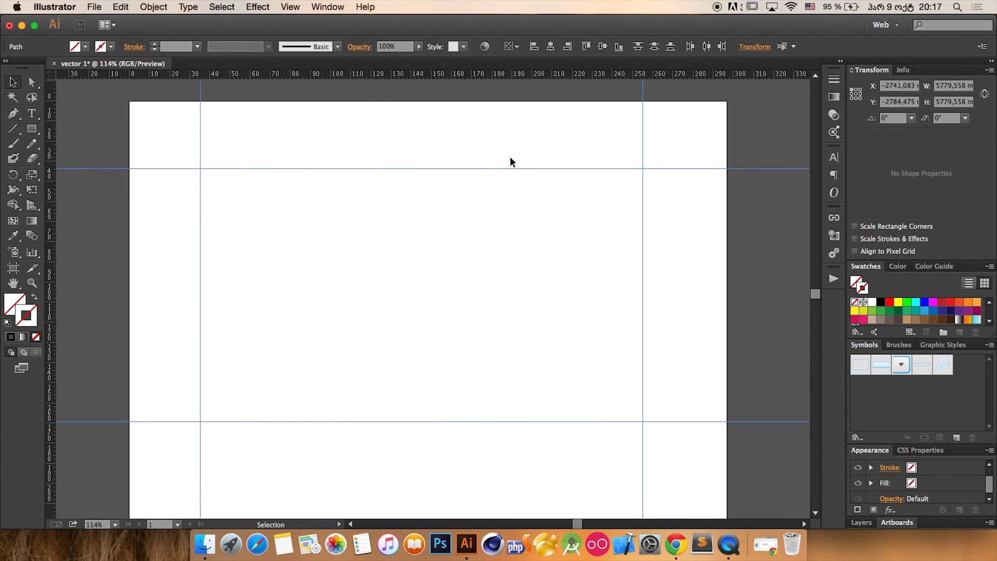
click(510, 157)
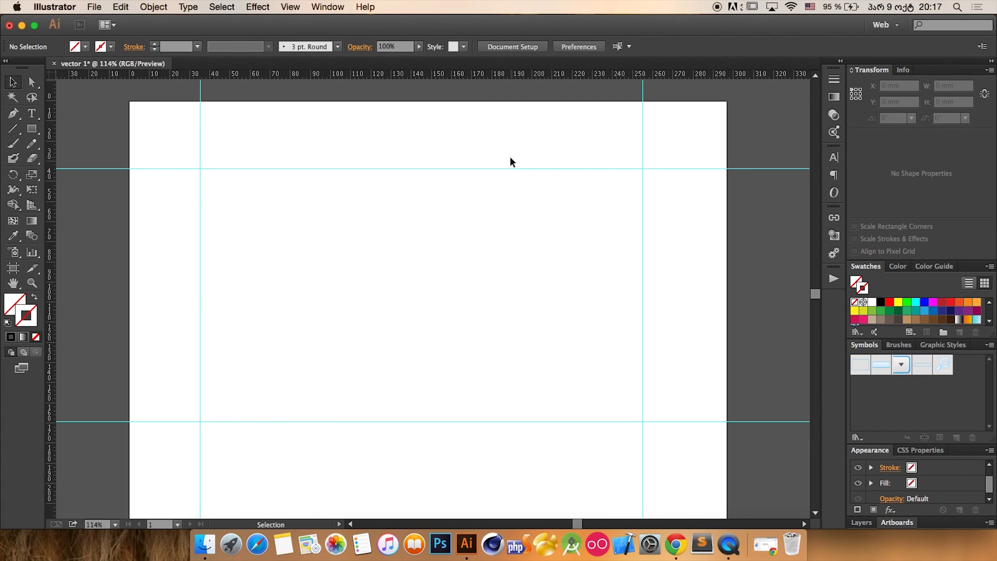
key(super+a)
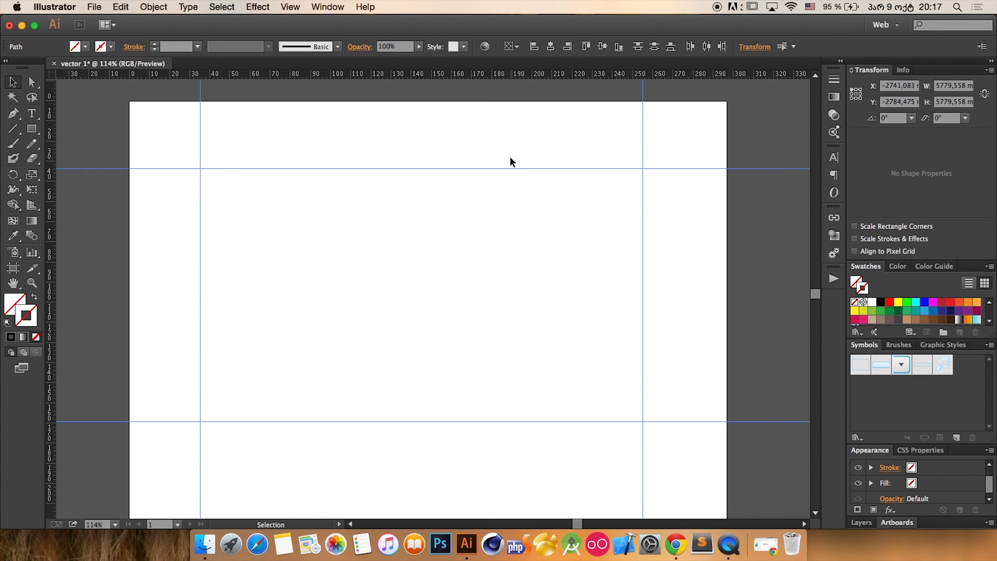
key(Delete)
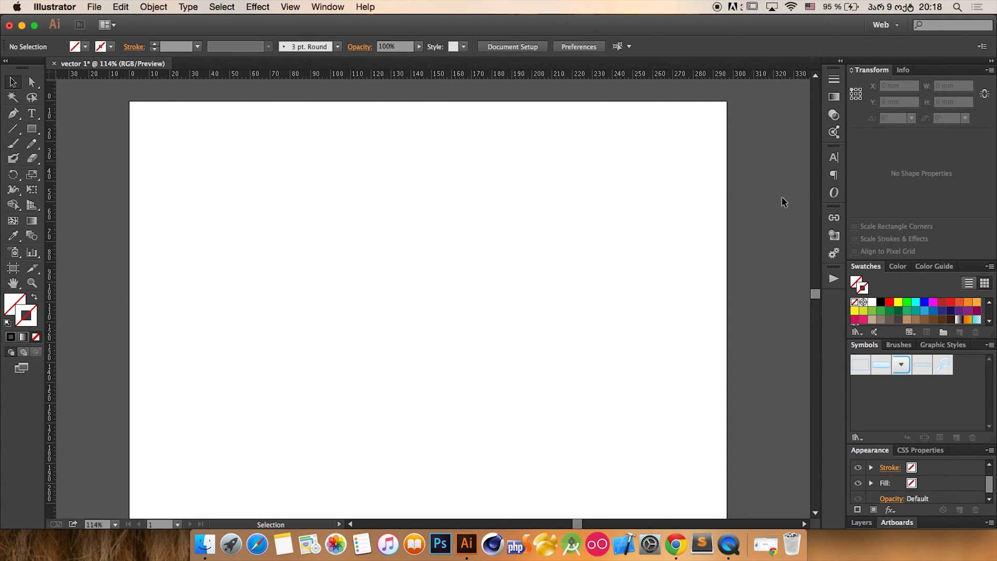
- Draw a rectangle about 20 by 16 mm just left of the artboard and give it a red stroke
key(m)
drag(67, 189, 113, 227)
key(v)
click(77, 147)
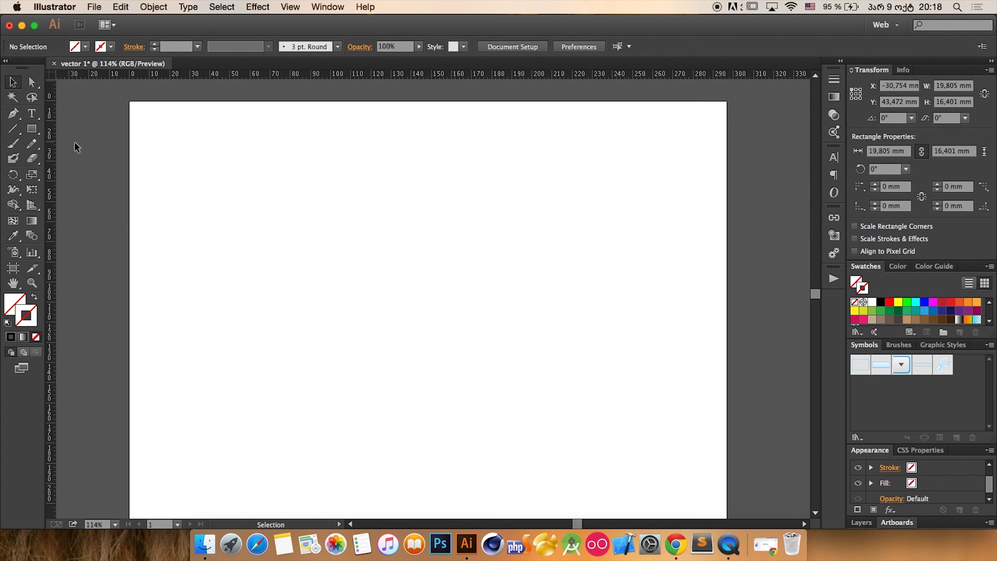
drag(84, 149, 126, 224)
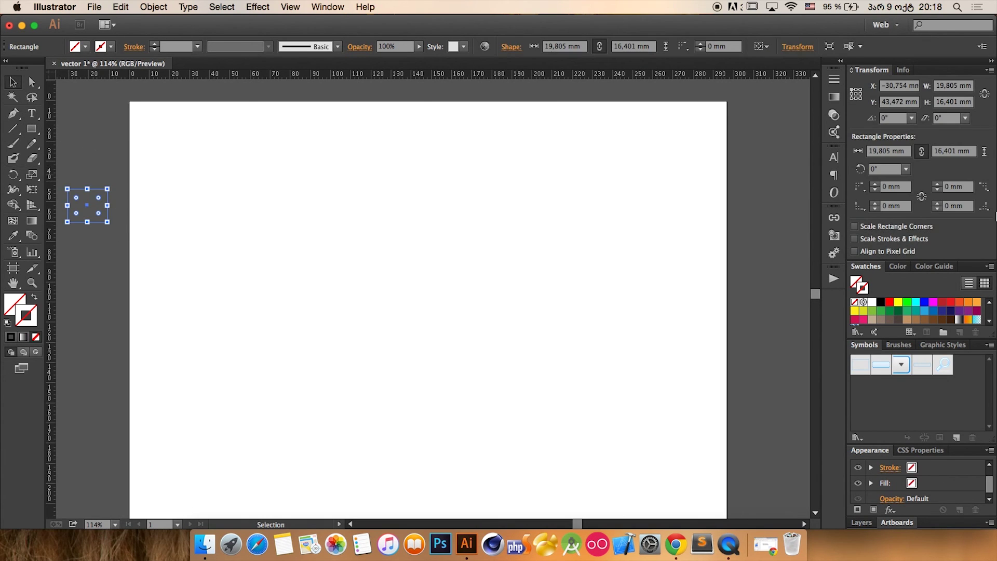
click(889, 303)
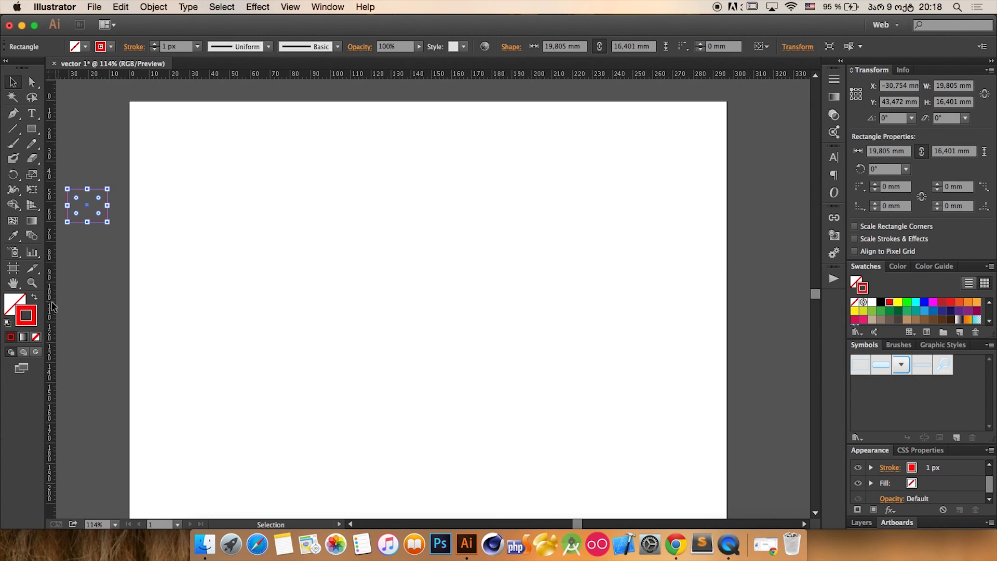
- Move the red rectangle onto the upper-left part of the artboard and deselect it
click(84, 148)
drag(84, 148, 115, 222)
drag(96, 208, 240, 228)
click(334, 205)
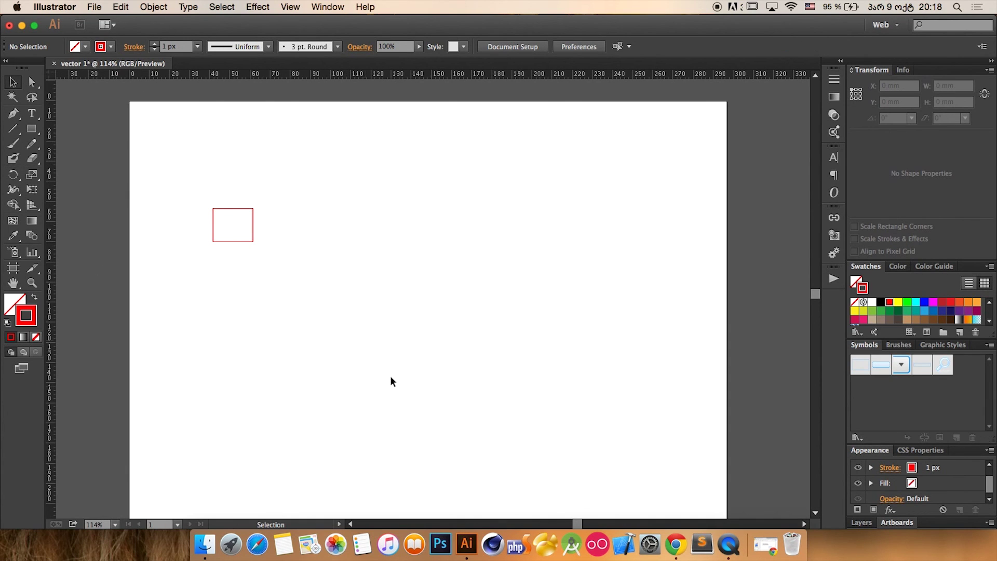
- Select the red rectangle on the artboard and delete it
drag(311, 169, 199, 287)
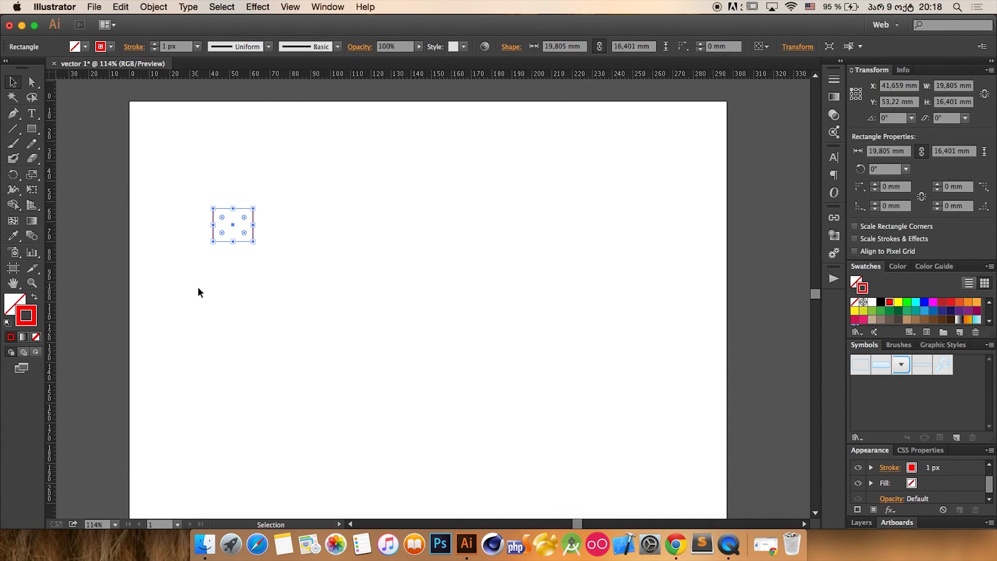
key(Delete)
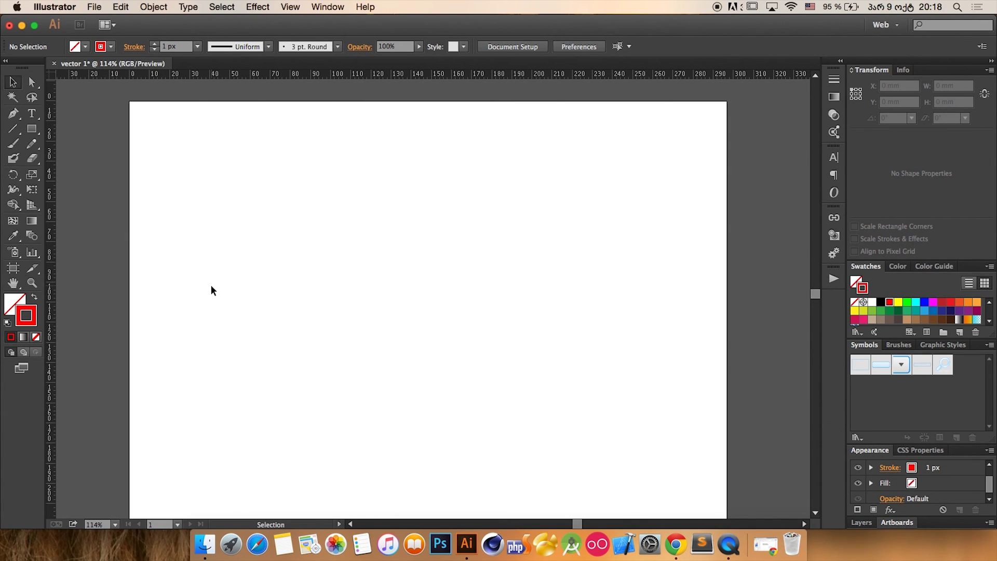
- Zoom the document view out and in several times, finishing at 25% magnification
click(31, 283)
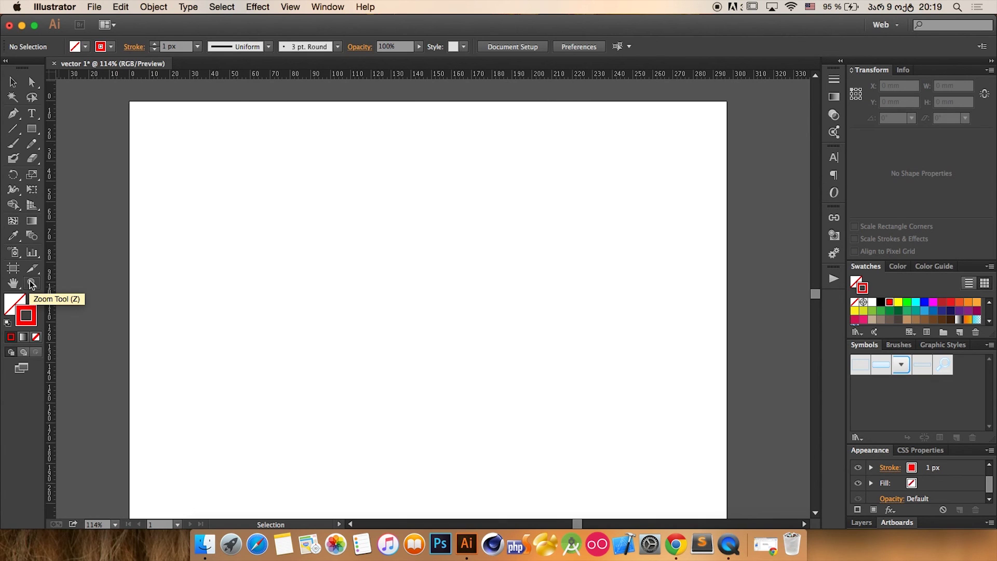
key(minus)
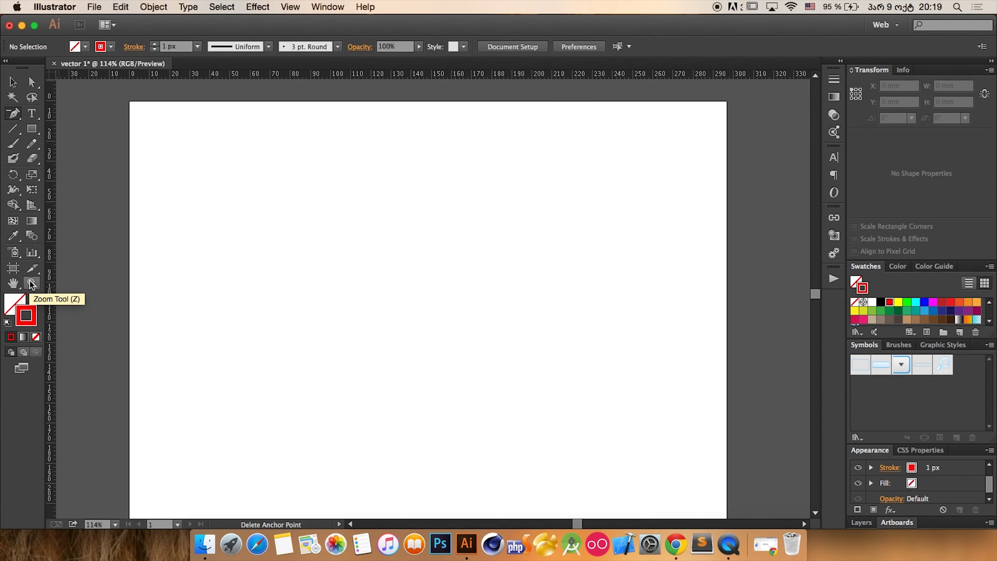
key(super+minus)
key(super+minus)
key(super+minus)
key(super+minus)
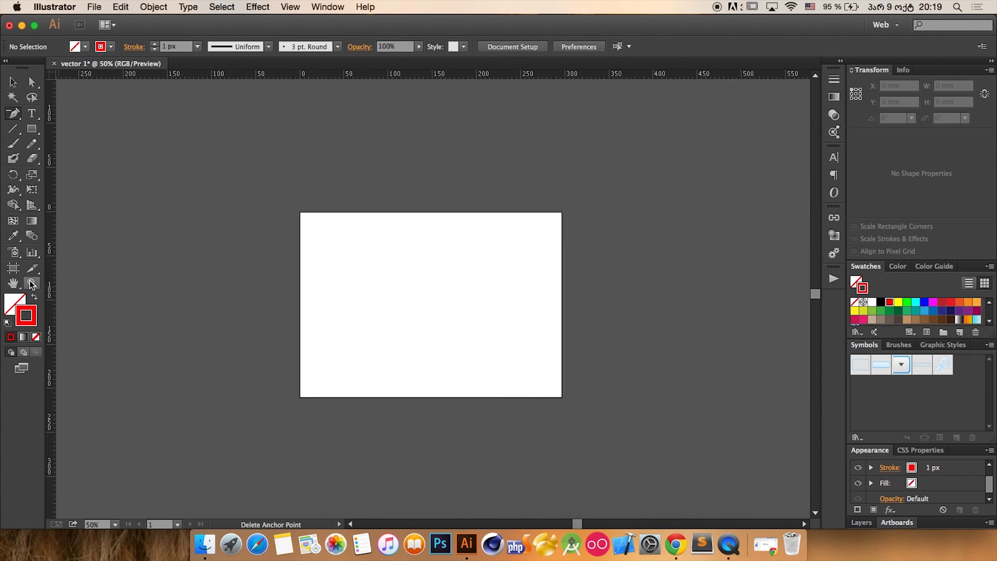
key(super+plus)
key(super+plus)
key(super+plus)
key(super+plus)
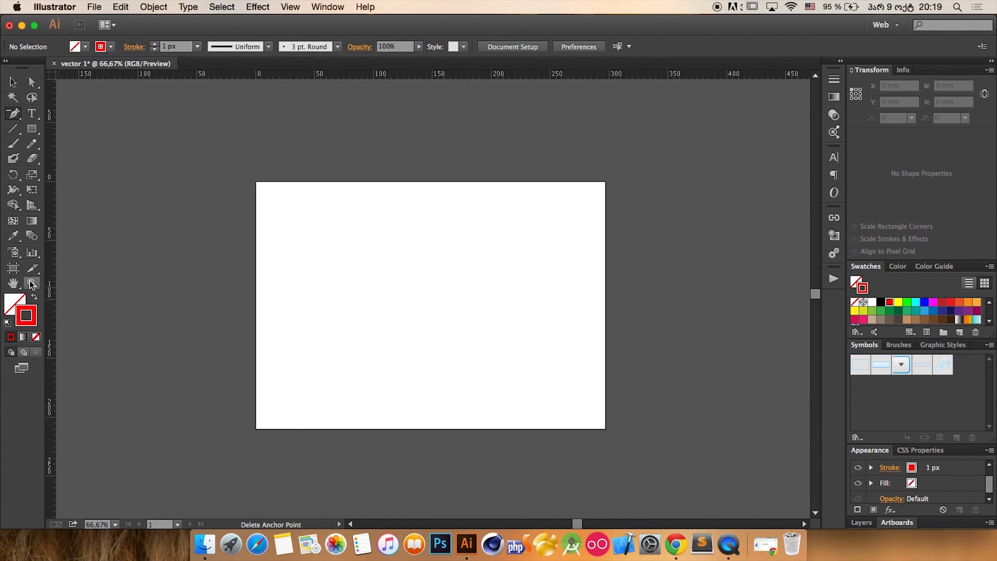
key(super+minus)
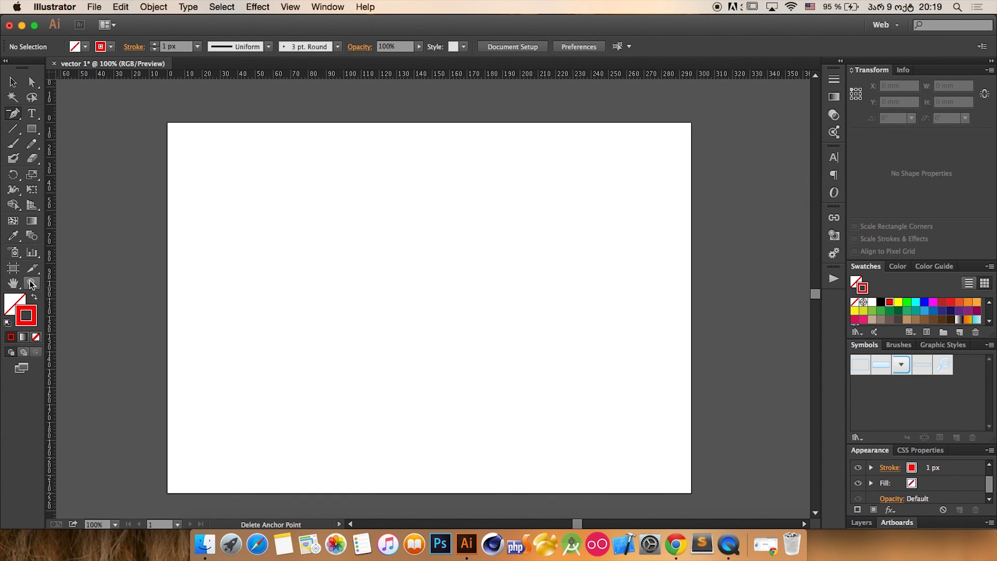
scroll(32, 284, up, 2)
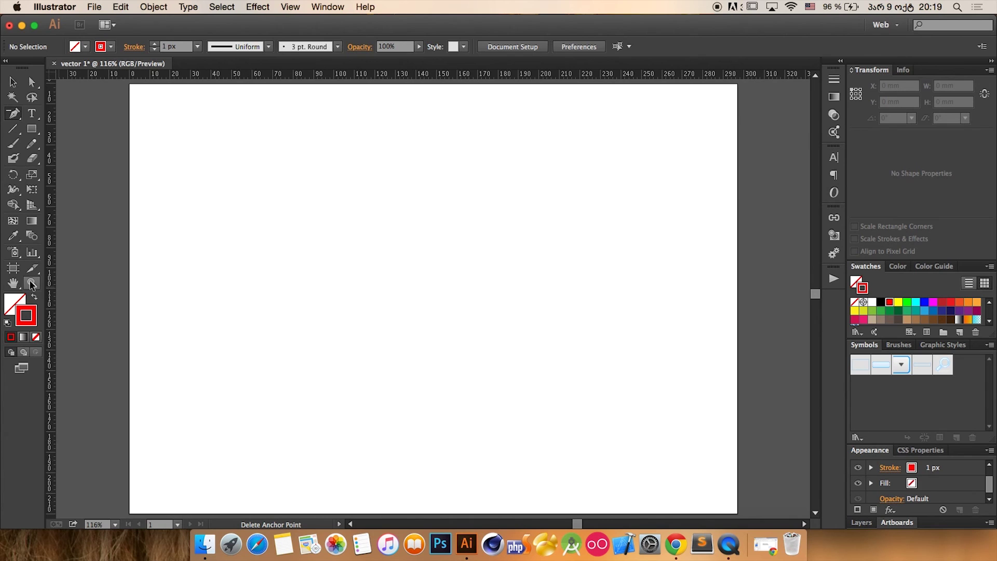
key(super+minus)
key(super+minus)
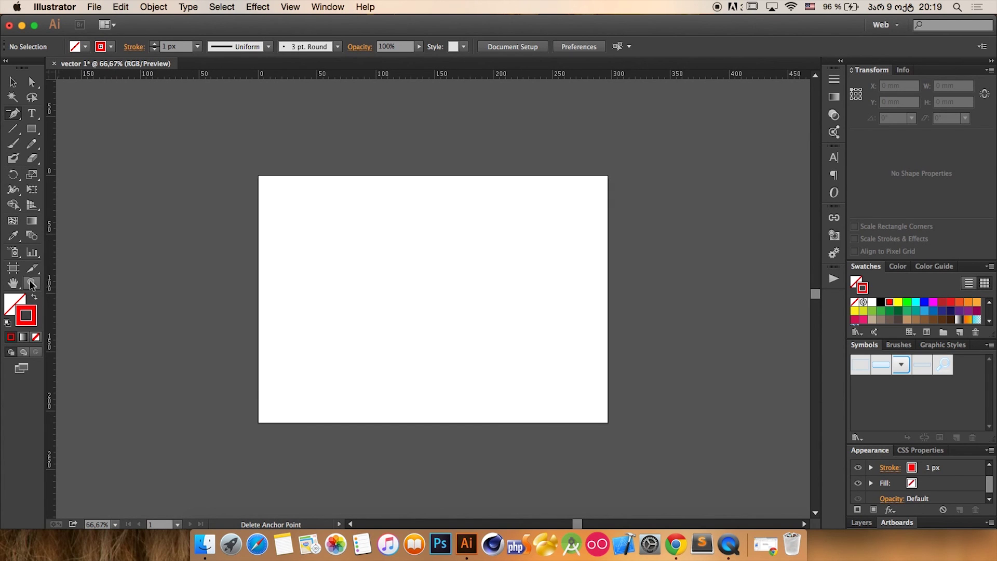
key(super+minus)
key(super+minus)
key(super+minus)
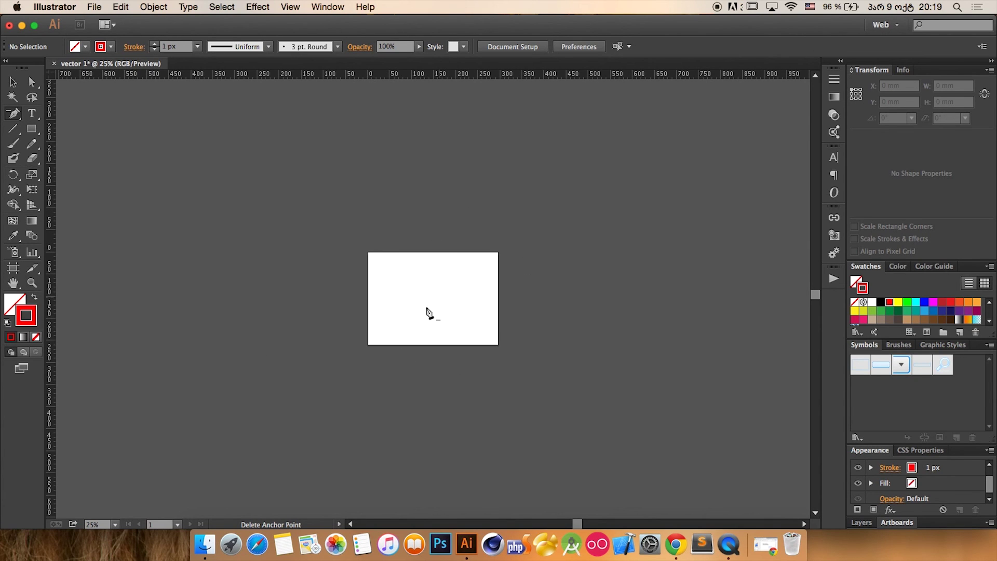
- Switch to editing the artboard and set its height to 100 mm
click(13, 82)
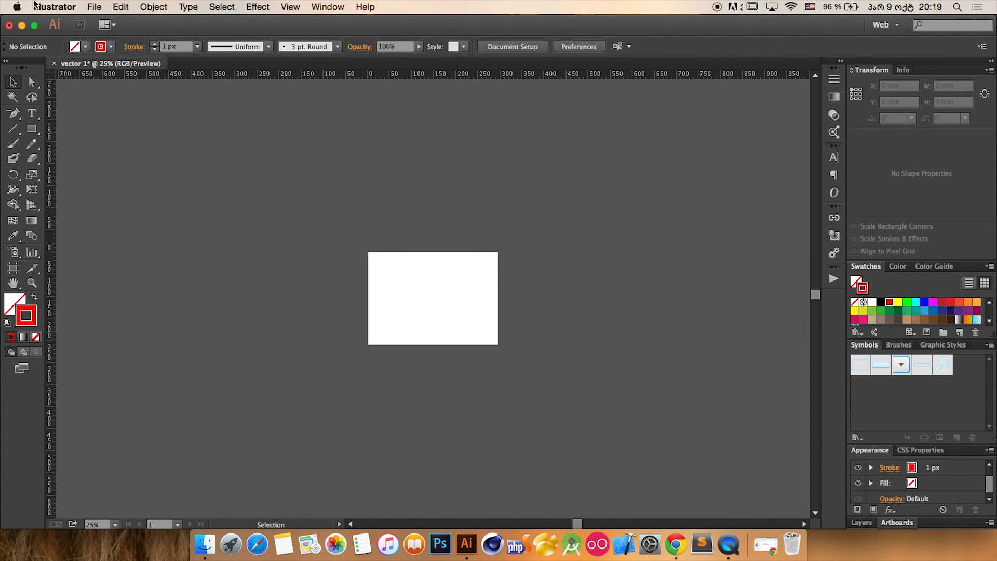
click(11, 270)
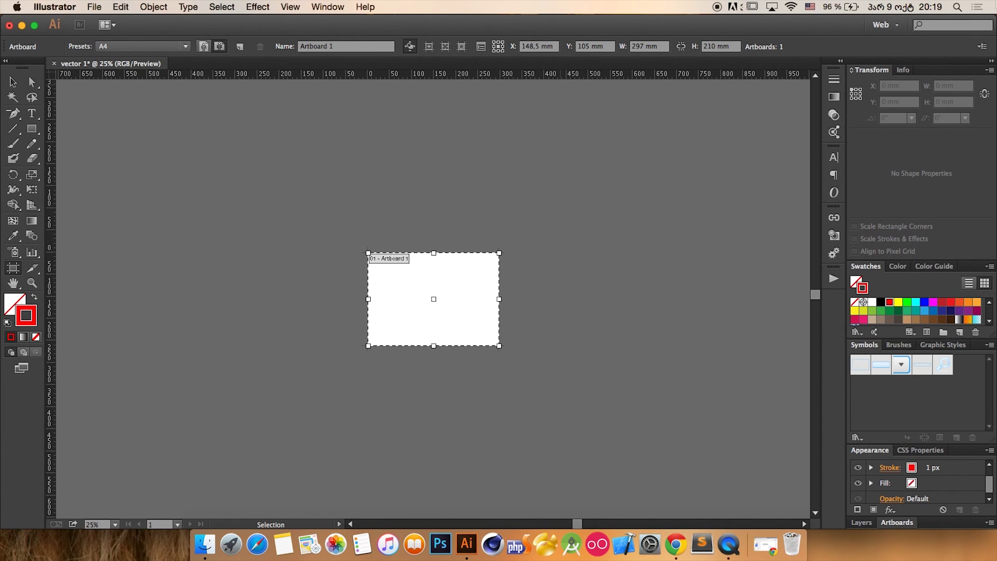
click(707, 46)
double_click(707, 46)
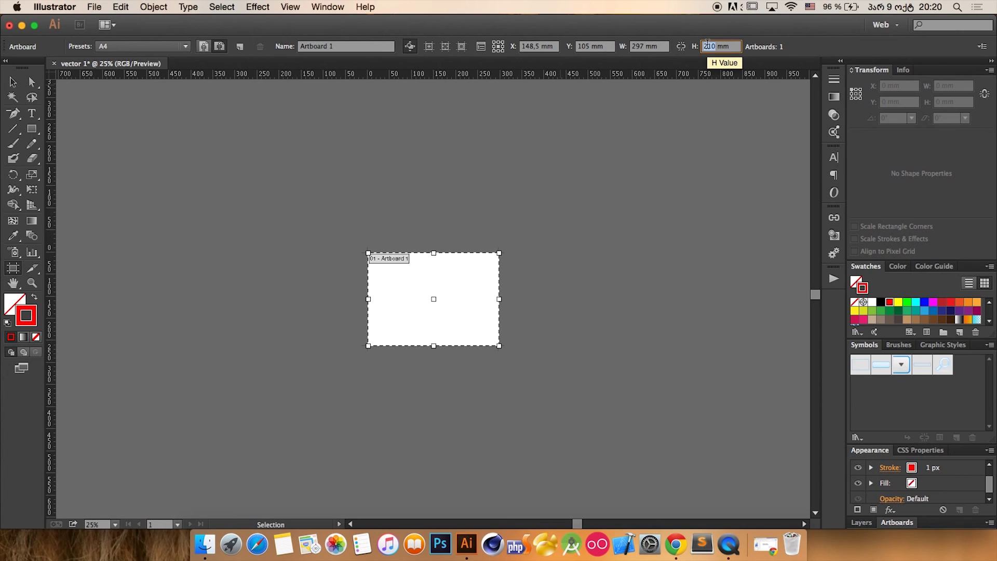
text(100)
key(Return)
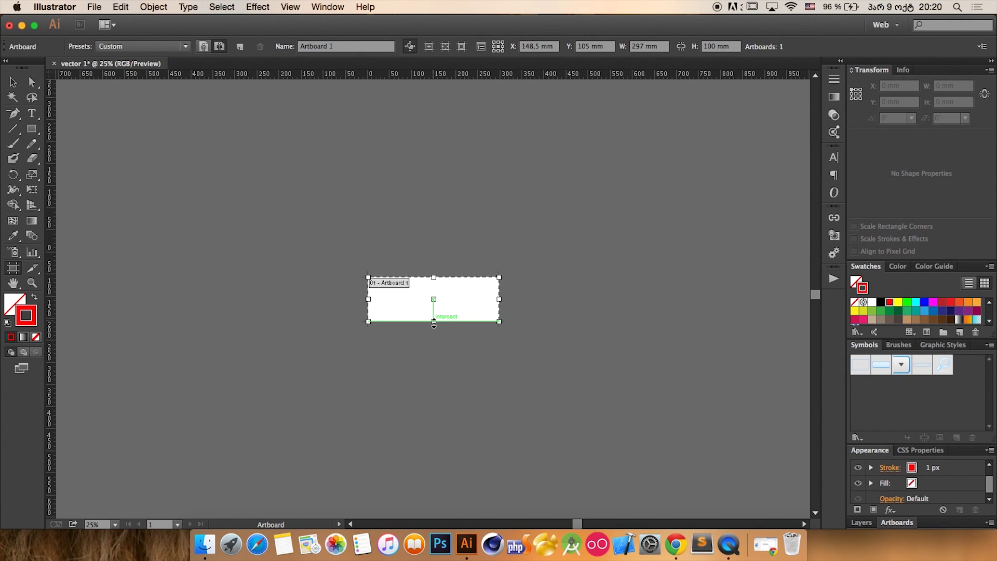
- Extend the artboard's lower edge until it is about 207 mm high, and open its Artboard Options without applying changes
drag(433, 323, 434, 370)
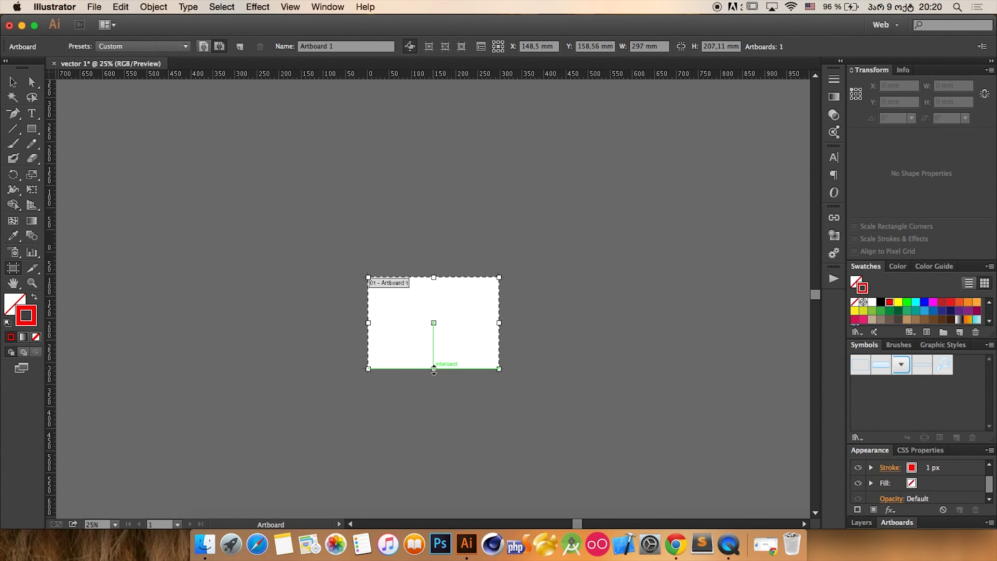
double_click(434, 370)
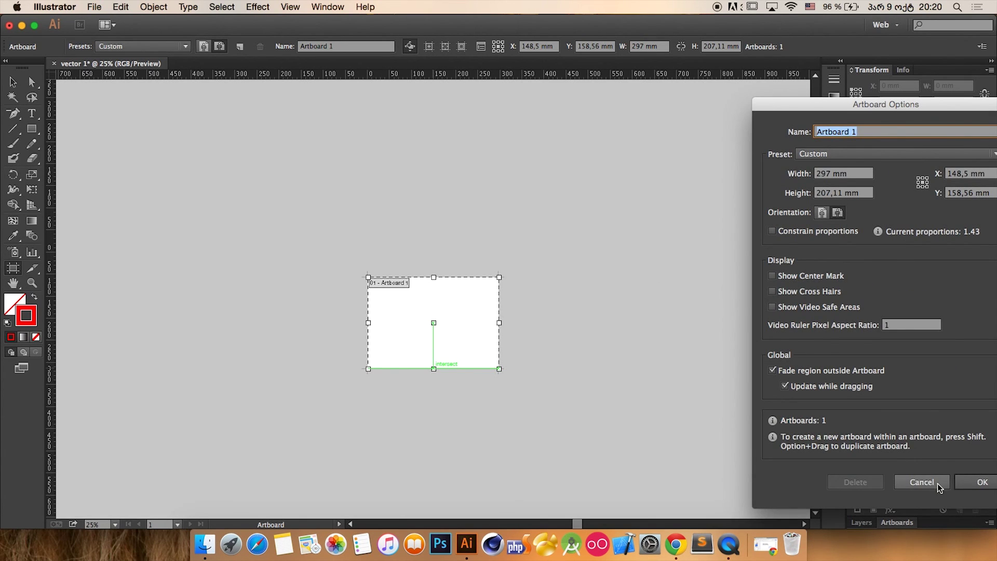
click(938, 483)
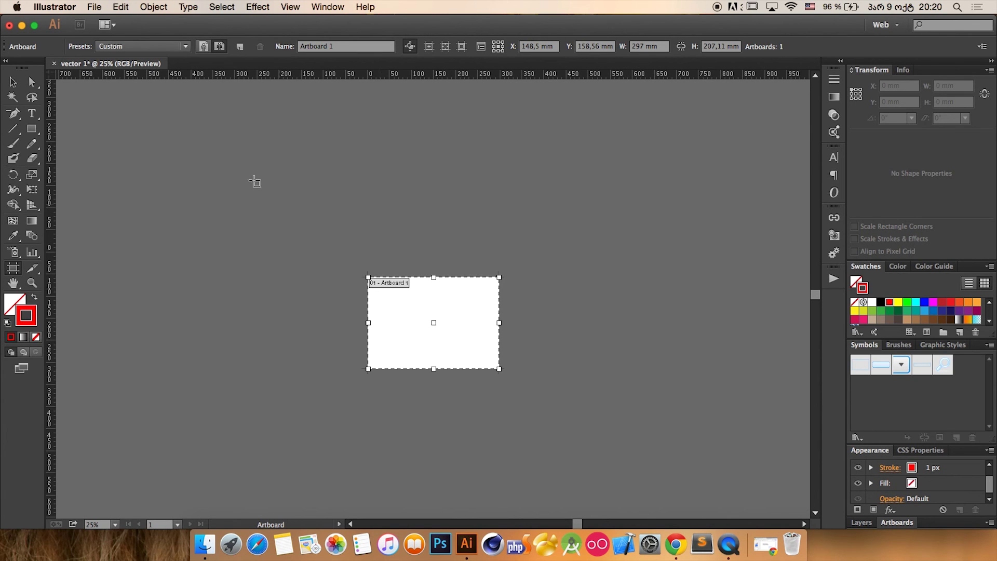
- Add a second artboard of the same size level with the first on its right side, and delete it
click(240, 47)
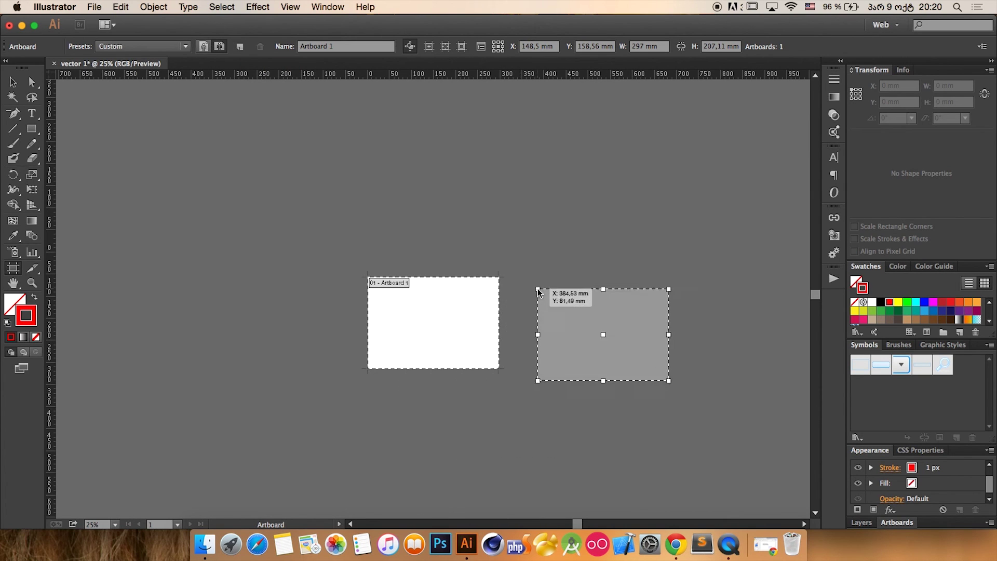
click(520, 278)
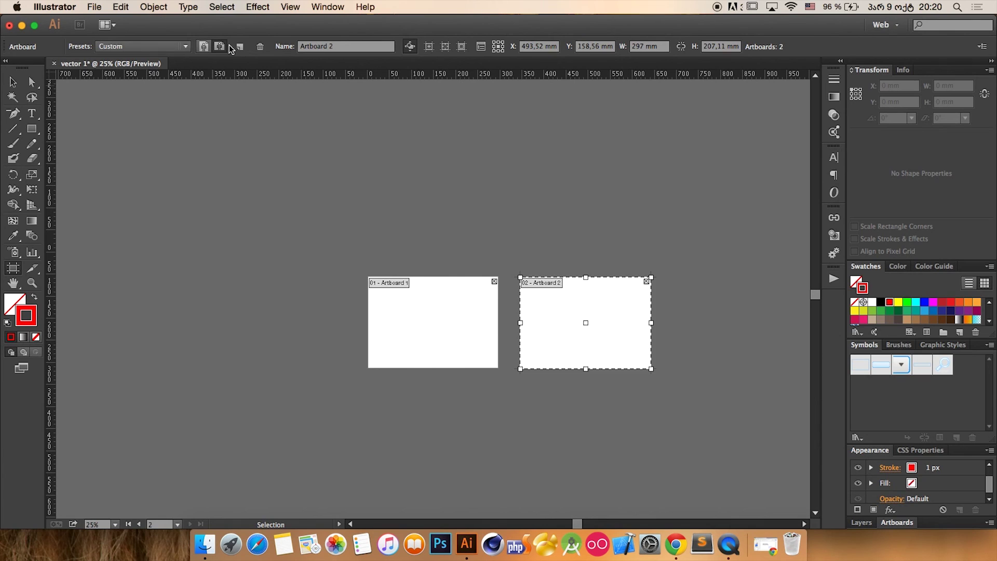
click(259, 47)
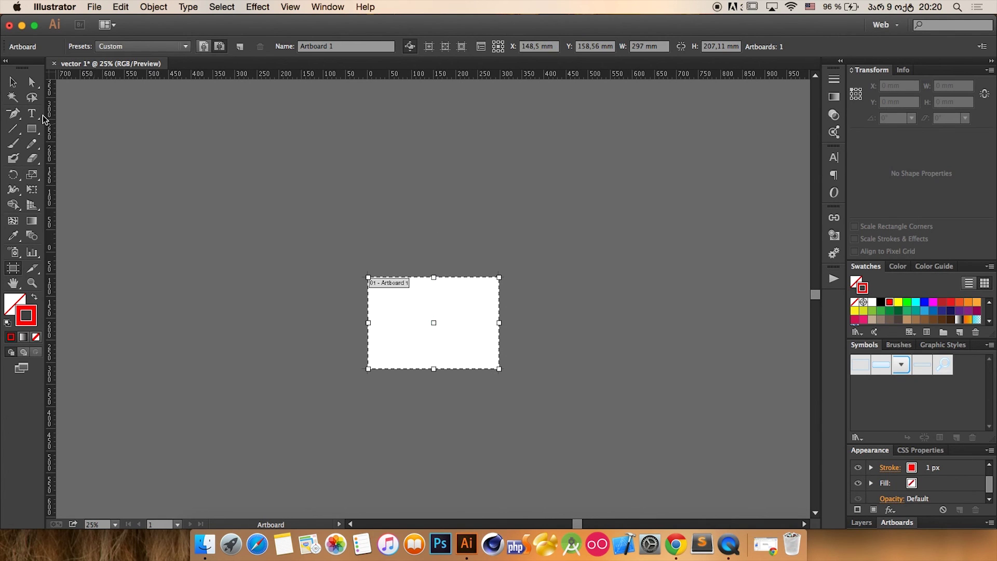
- Leave artboard editing and fit the whole artboard in the window
click(13, 81)
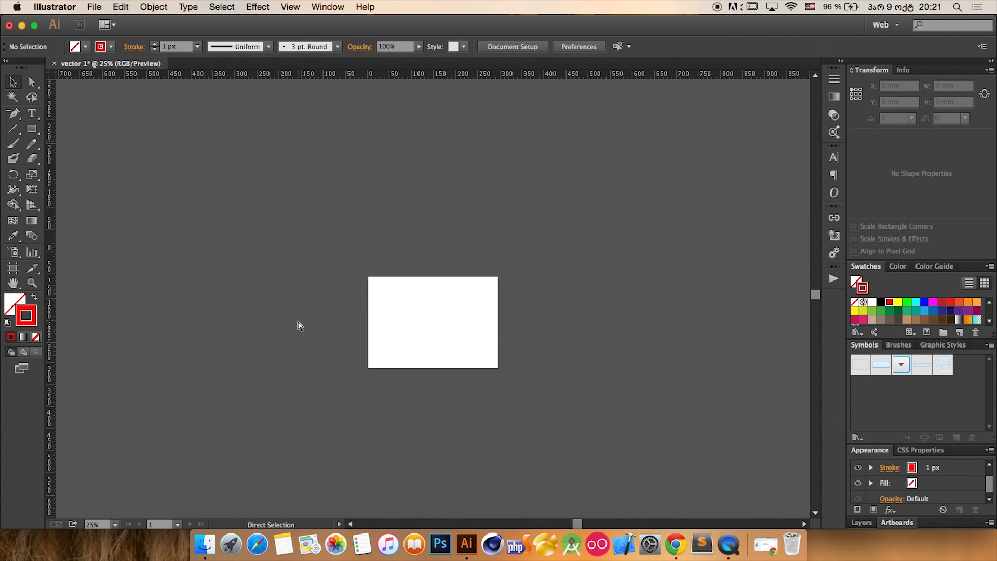
key(super+0)
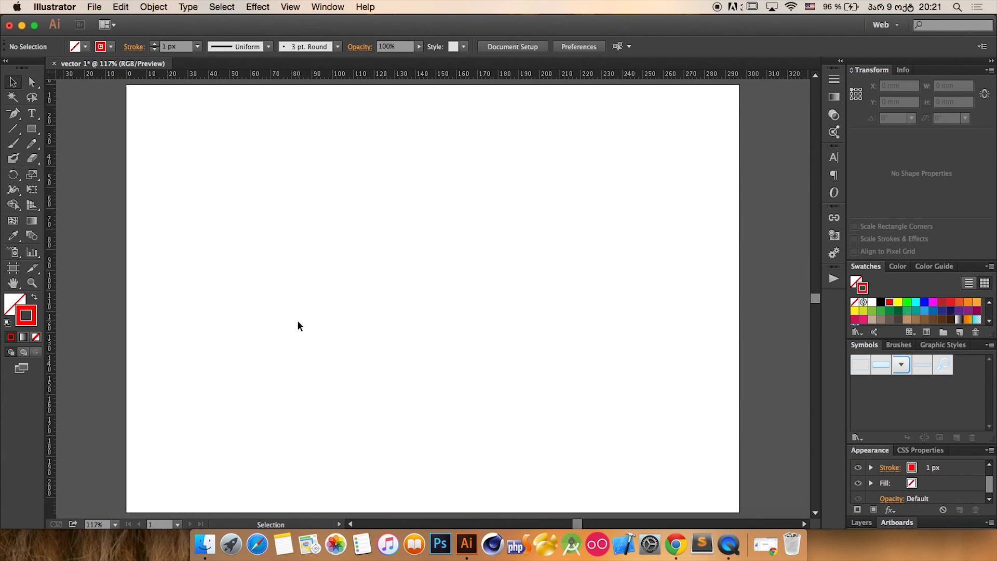
click(716, 6)
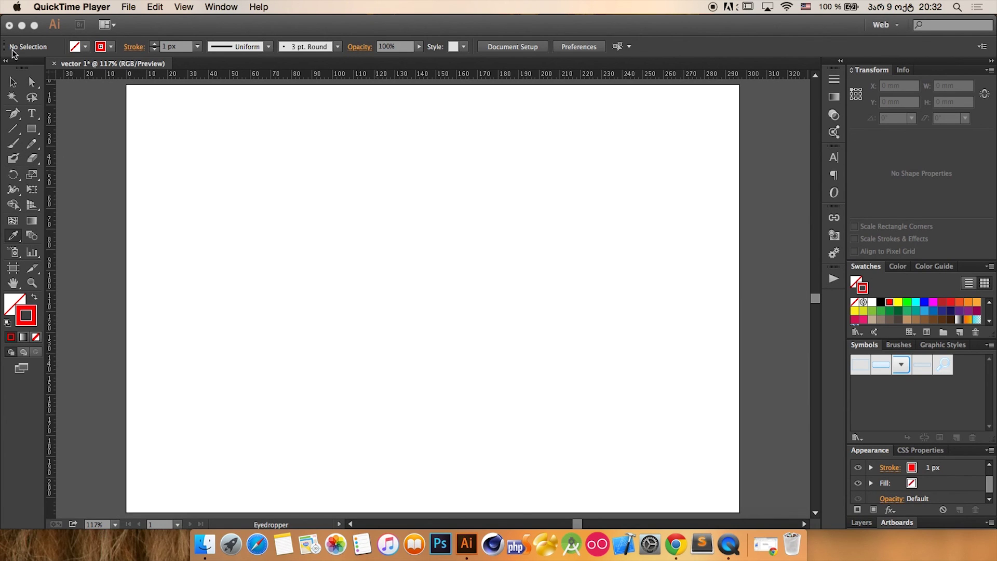
- Draw a rectangle about 103 by 68 mm on the artboard and delete it, and do the same with a square about 83 mm wide
click(35, 133)
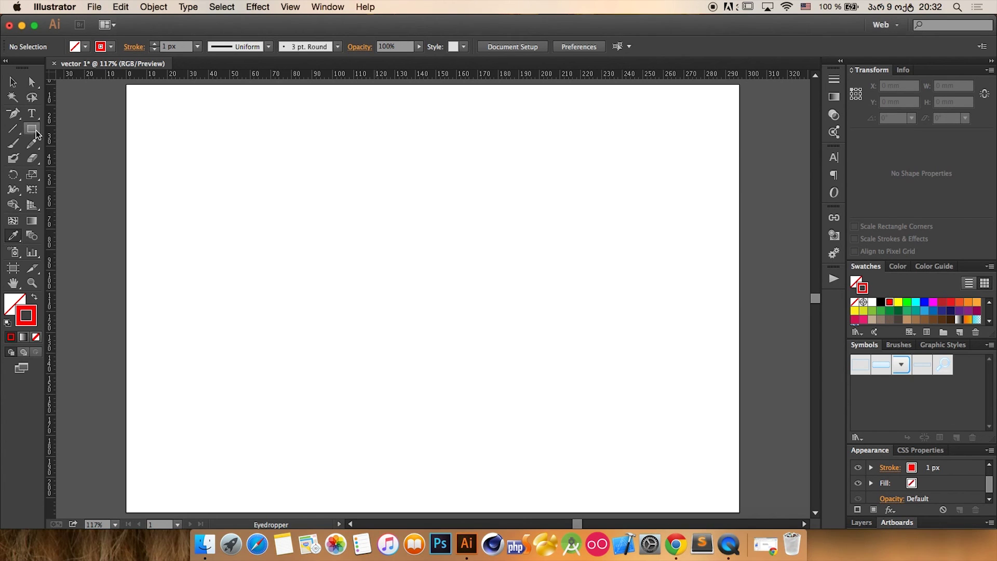
click(36, 133)
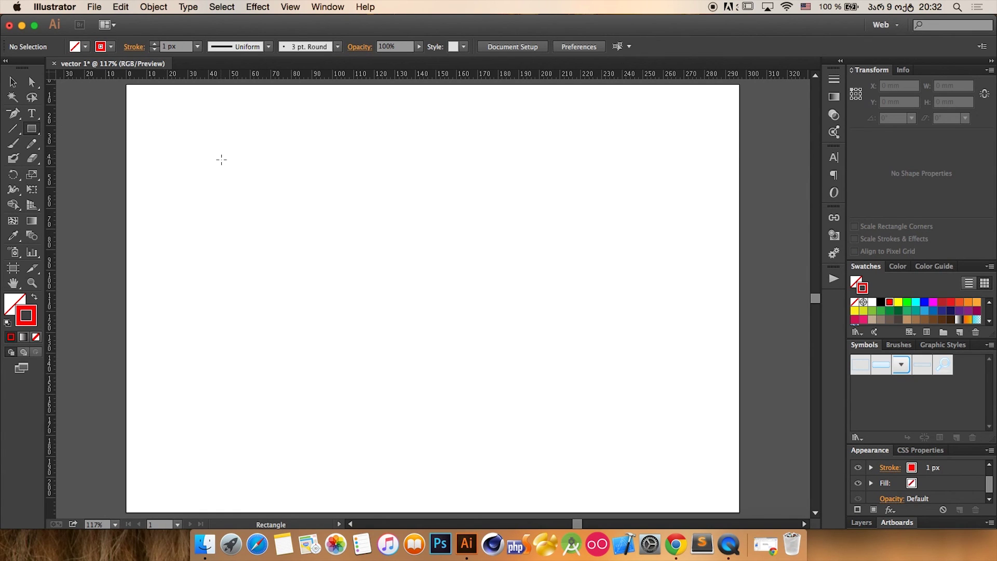
mouse_move(222, 159)
mouse_down()
mouse_move(419, 263)
mouse_move(304, 240)
mouse_move(459, 280)
mouse_move(358, 232)
mouse_move(434, 299)
mouse_up()
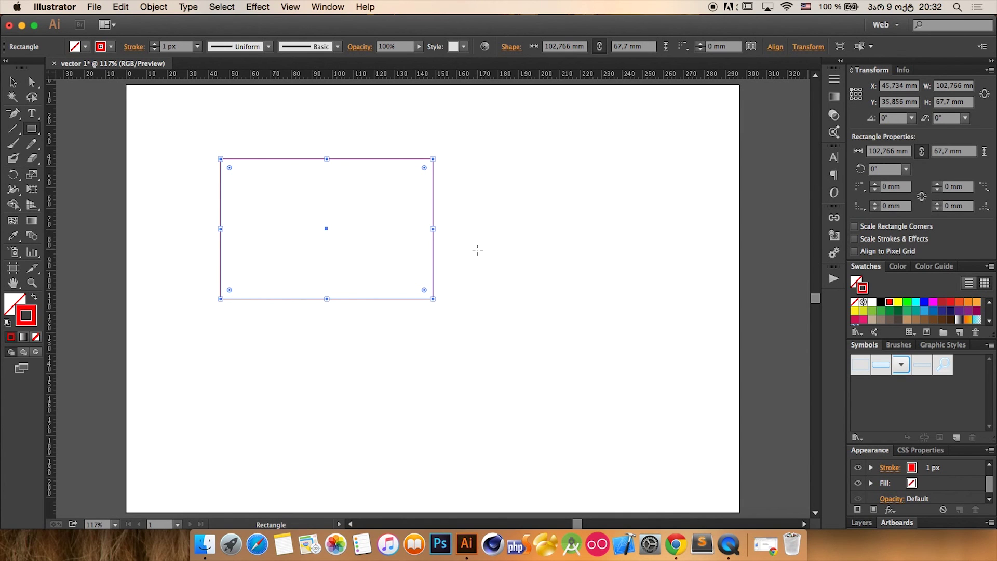
key(Delete)
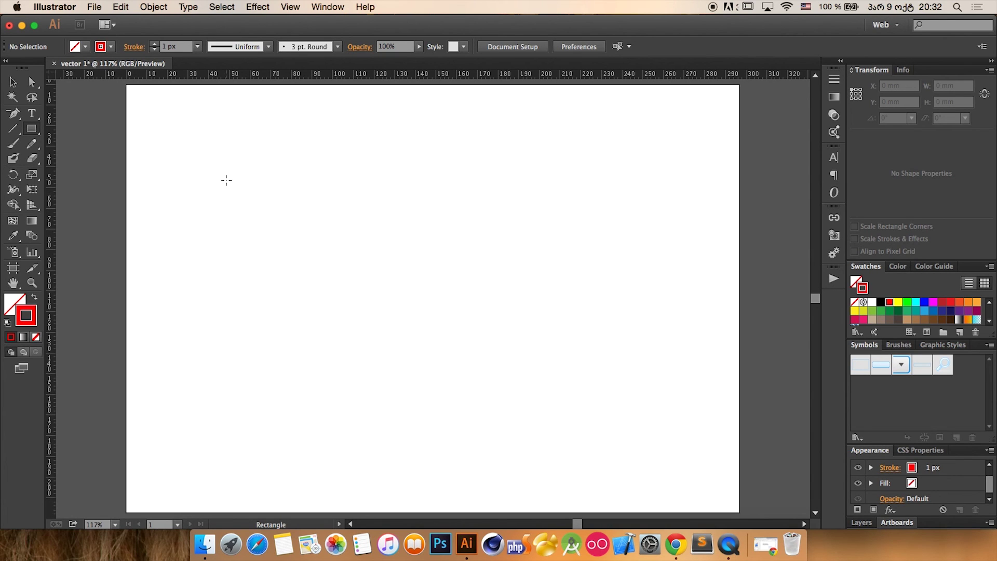
drag(226, 181, 398, 352)
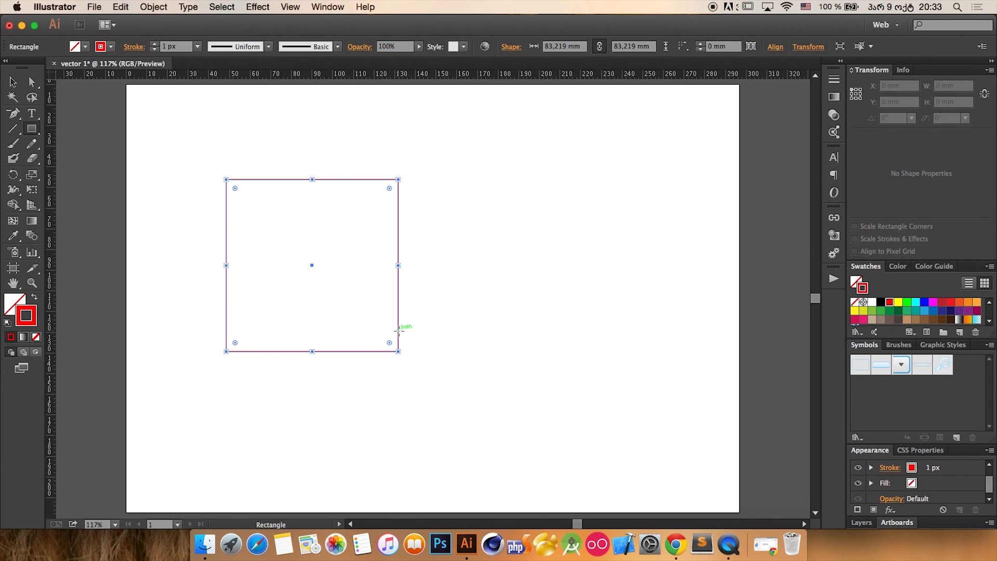
key(Delete)
- Create a 50 by 50 mm square on the artboard by entering exact dimensions, and delete it
click(307, 256)
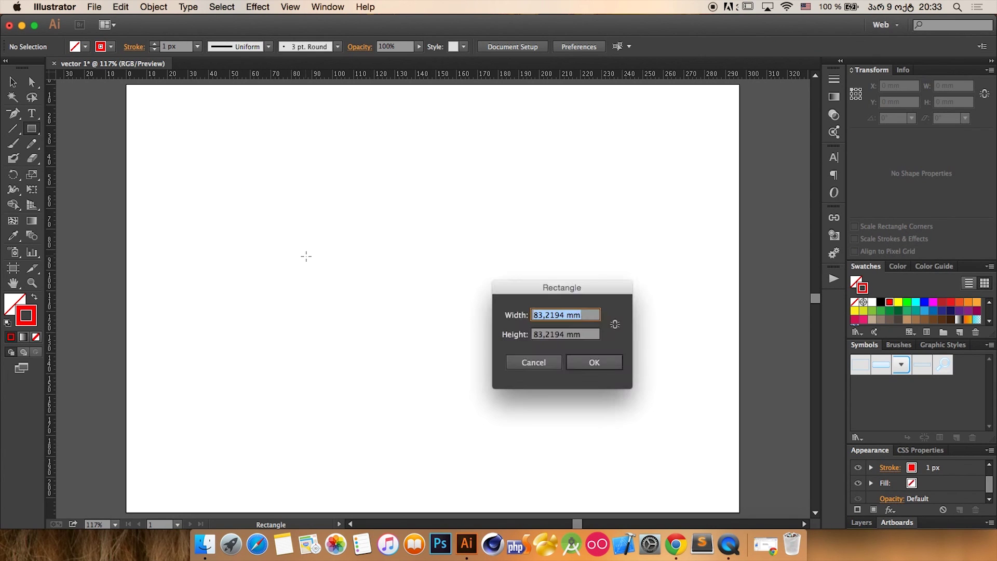
key(Escape)
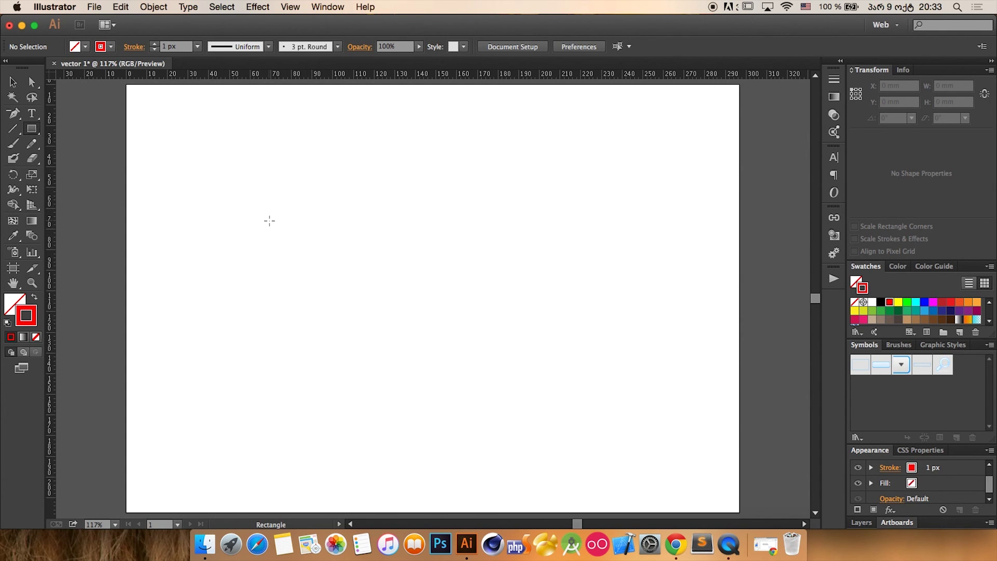
click(309, 211)
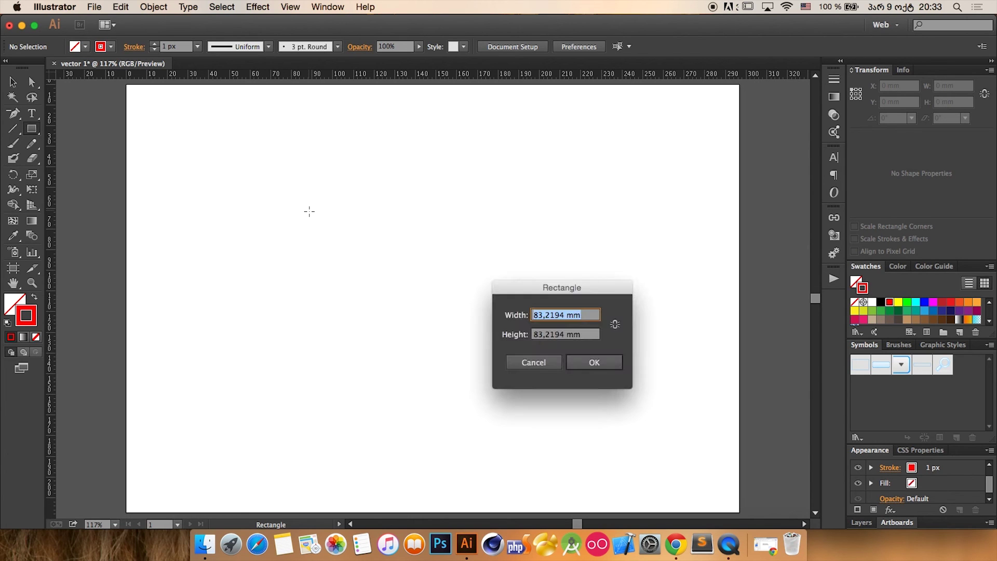
drag(536, 293, 446, 238)
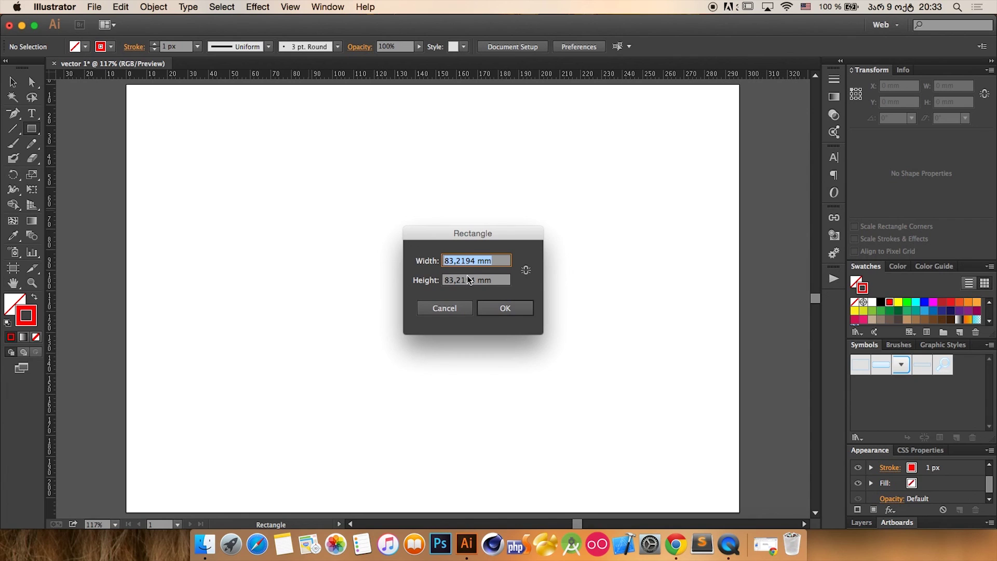
text(20)
key(BackSpace)
key(BackSpace)
text(50)
key(Tab)
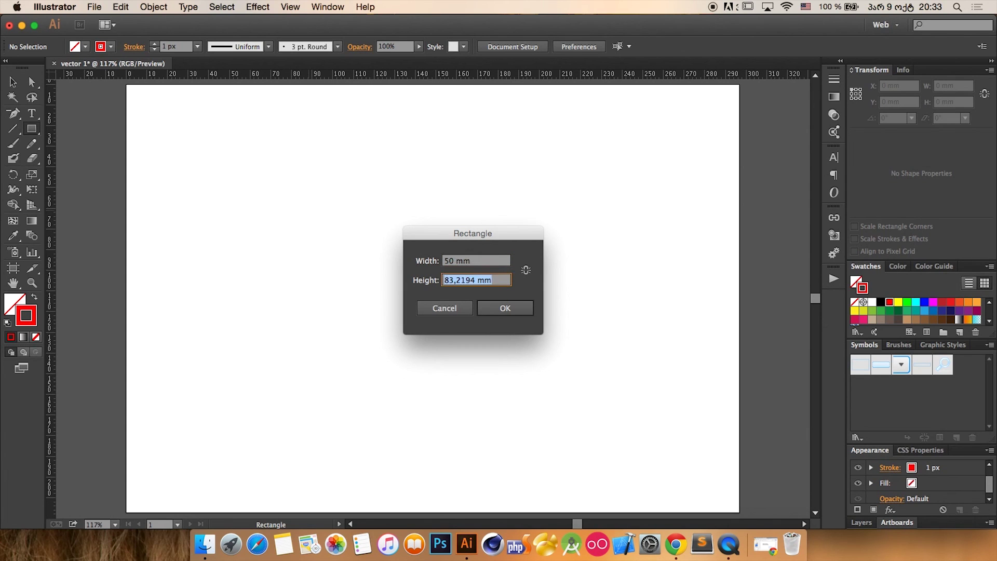
text(50)
key(Return)
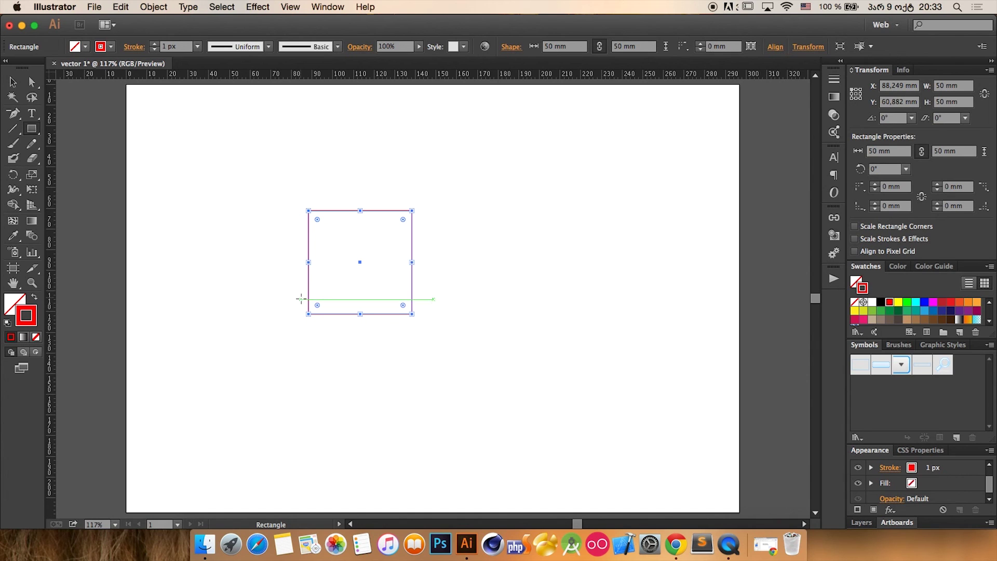
key(Delete)
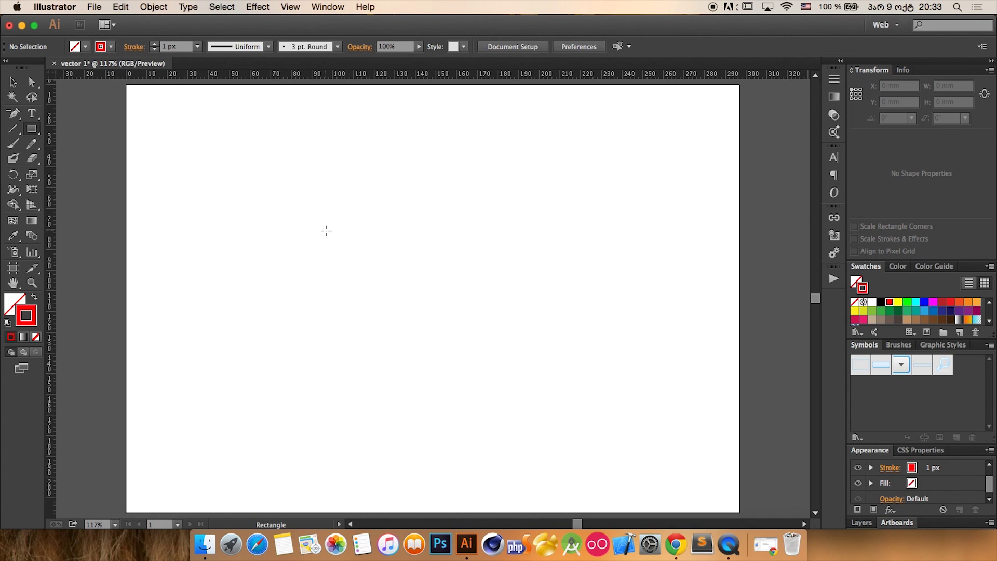
- Draw a rectangle about 64 by 63 mm and delete it, and do the same with one about 58 mm wide drawn from its centre
drag(327, 230, 458, 360)
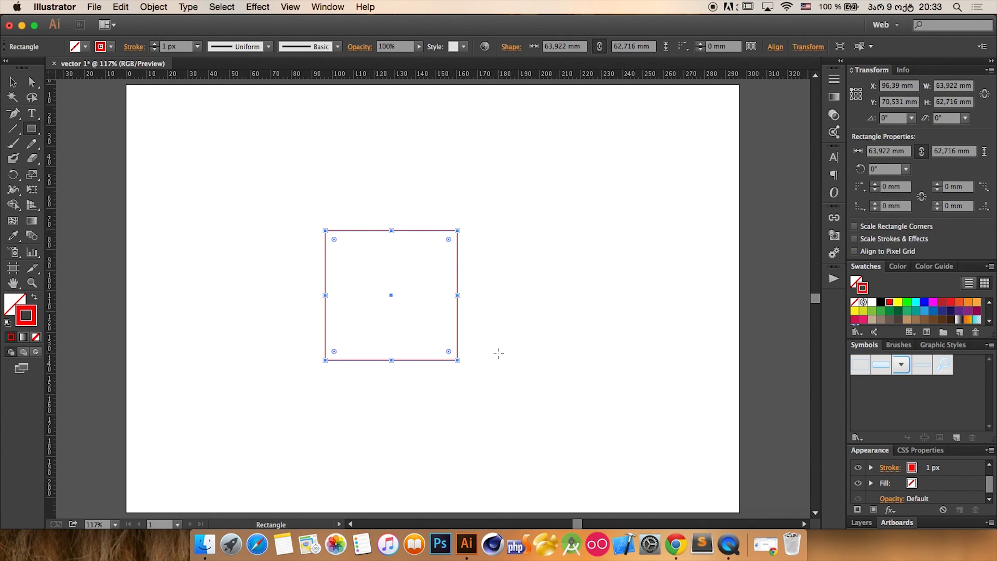
key(Delete)
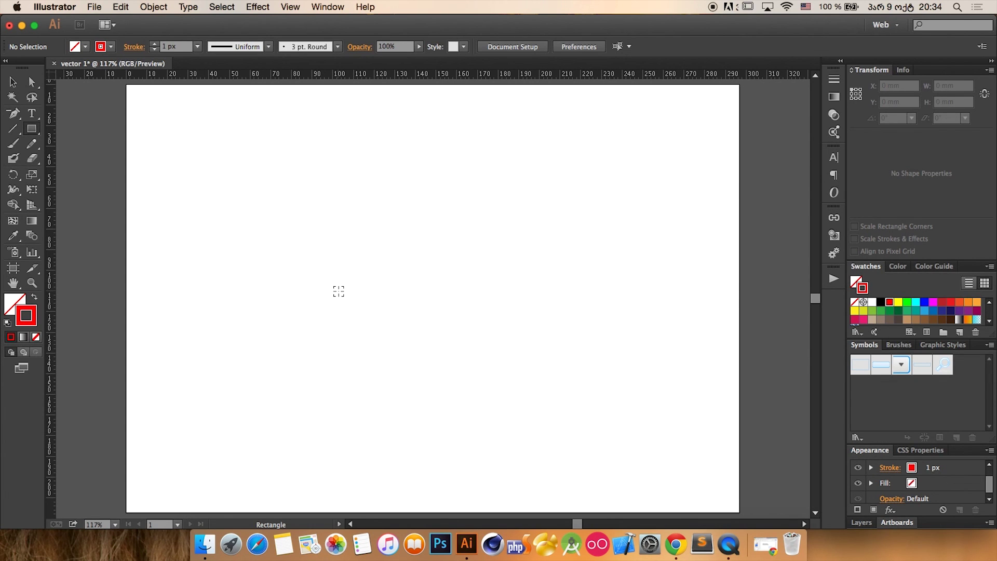
drag(338, 291, 398, 230)
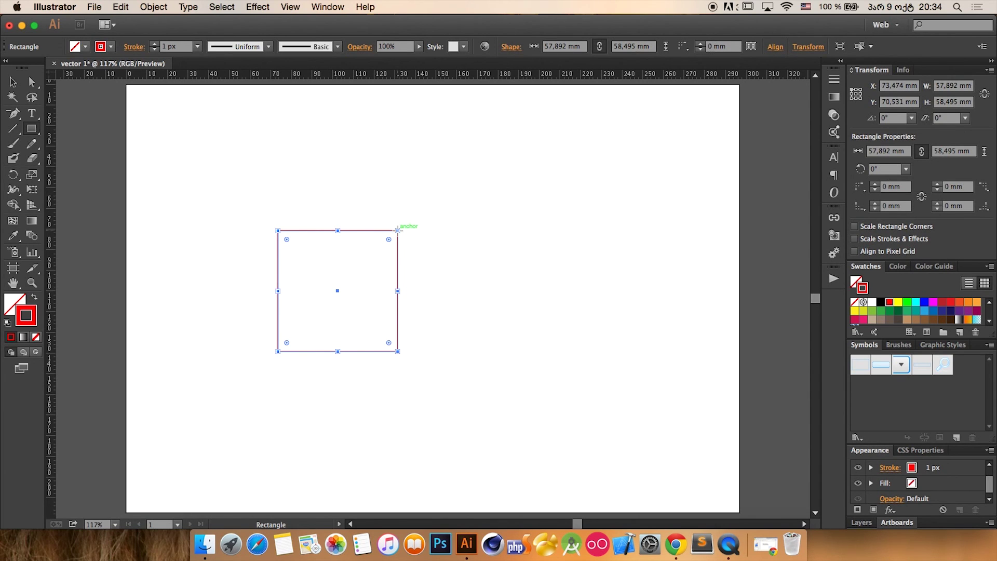
key(Delete)
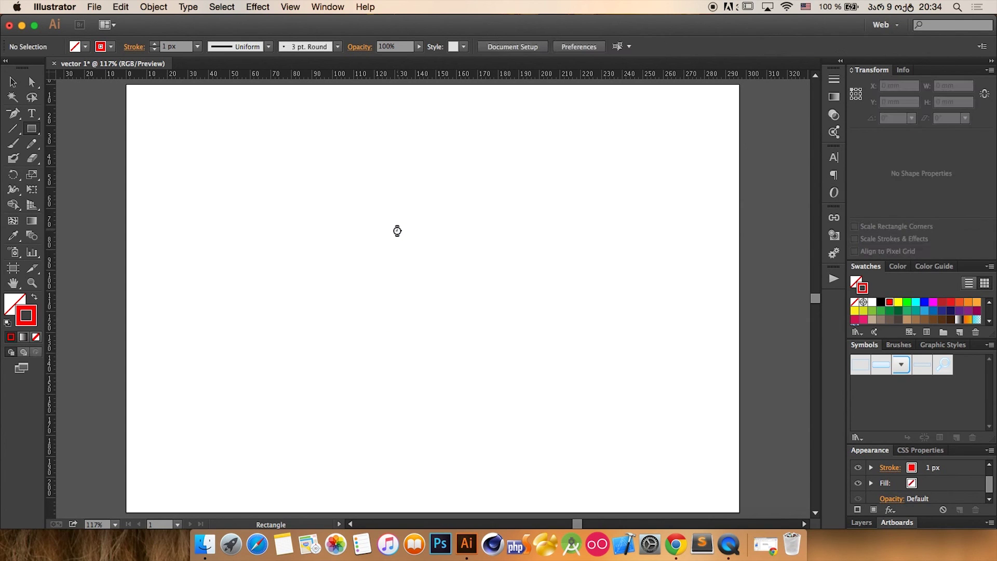
- Draw a rectangle about 27 by 90 mm, one about 66 by 30 mm against its side, and one about 99 by 91 mm outward from its centre
drag(366, 284, 423, 470)
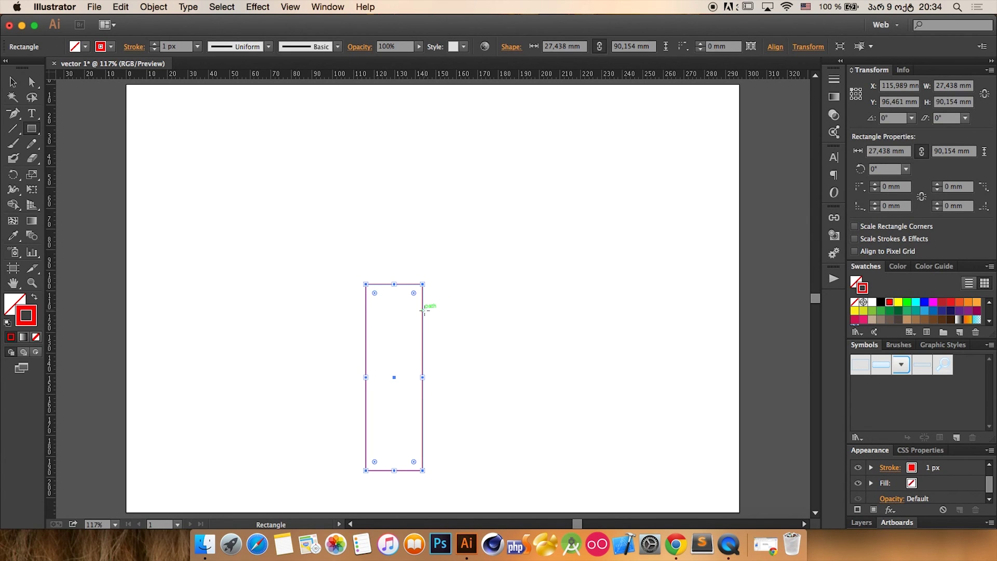
drag(422, 288, 559, 351)
key(super+shift+b)
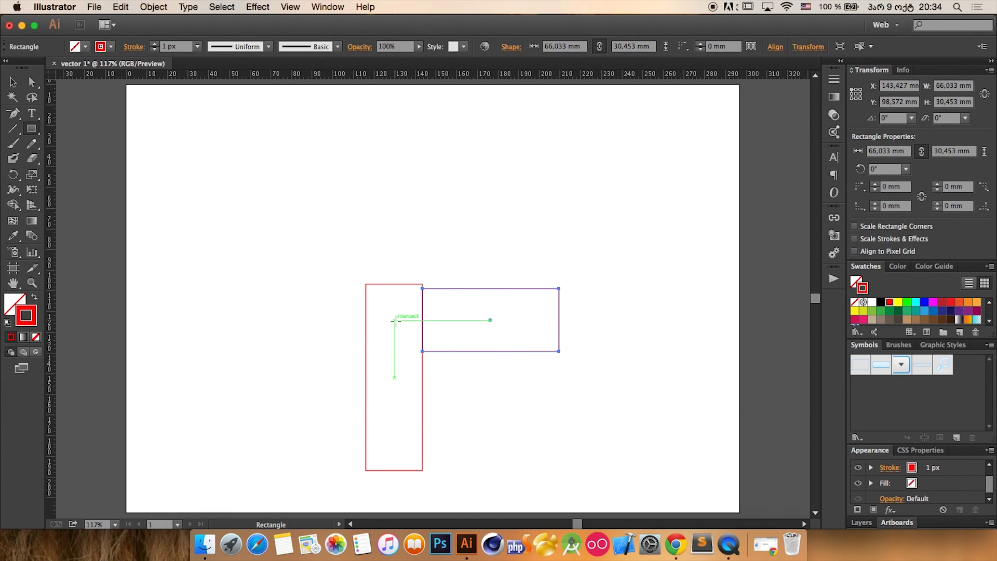
click(395, 320)
key(Escape)
drag(395, 320, 291, 224)
- Select the three overlapping rectangles together and delete them
key(v)
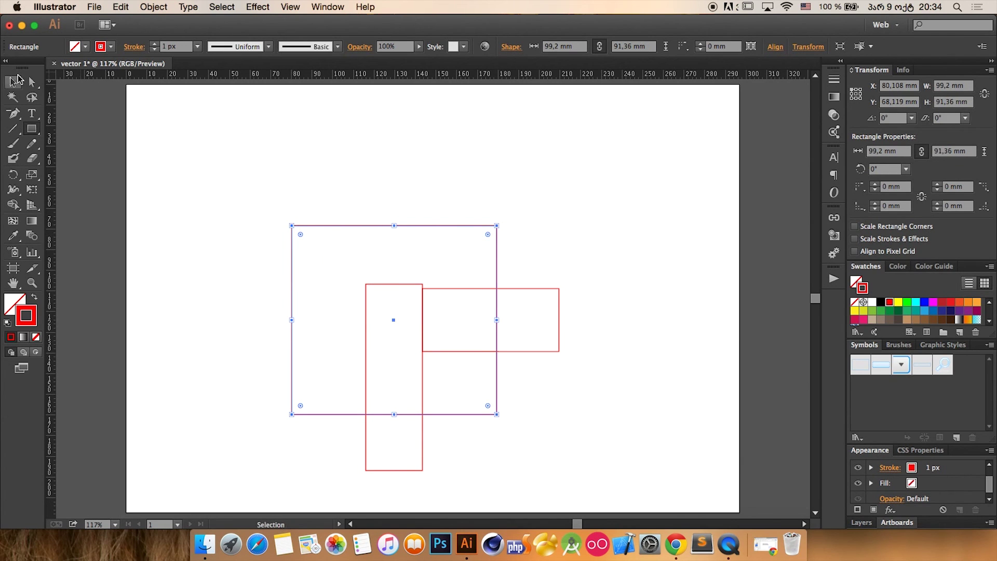
click(231, 146)
drag(237, 158, 508, 369)
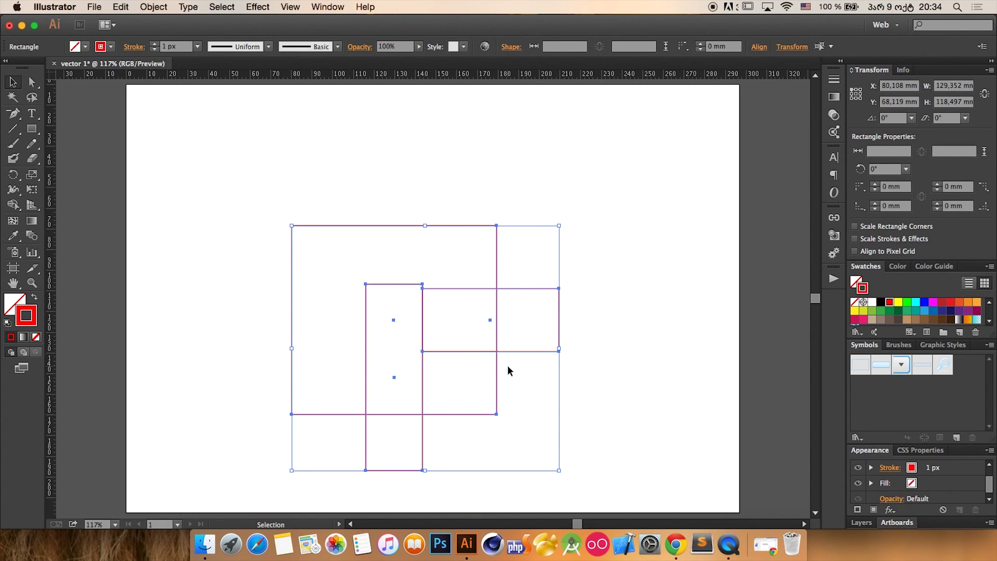
key(Delete)
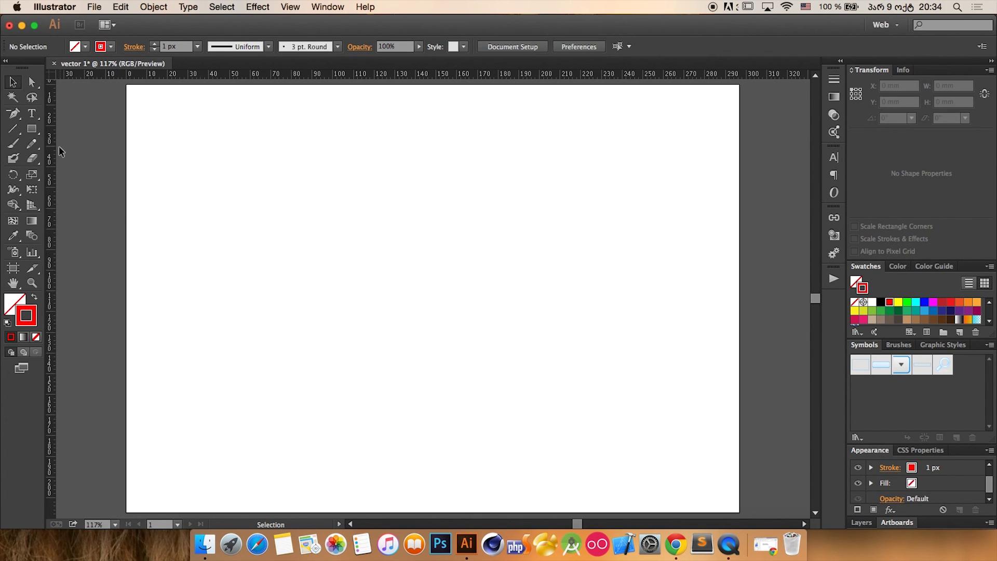
- Start drawing a rounded rectangle near the artboard's middle and increase its corner radius to about 7.8 mm while sizing it
click(31, 130)
click(32, 130)
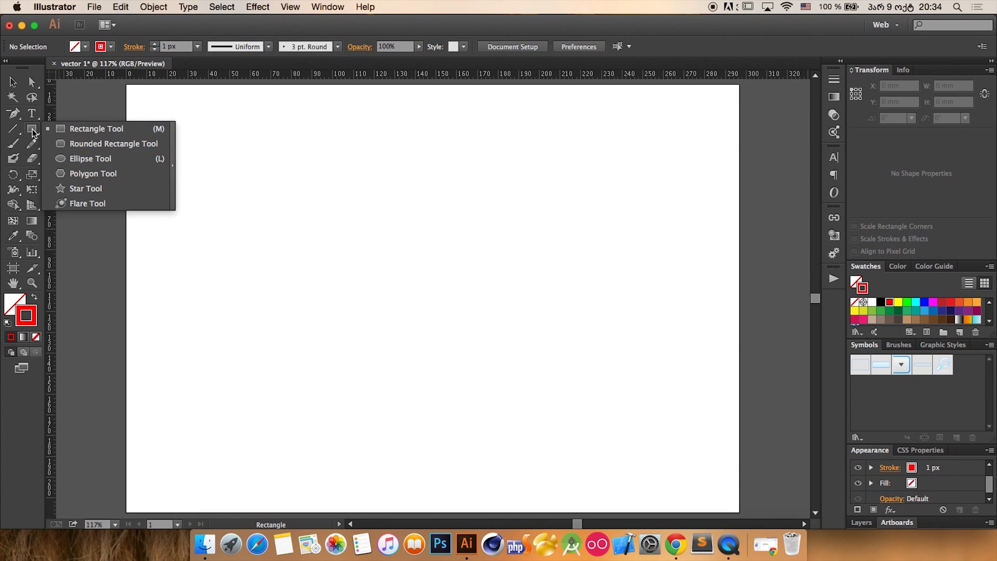
click(77, 138)
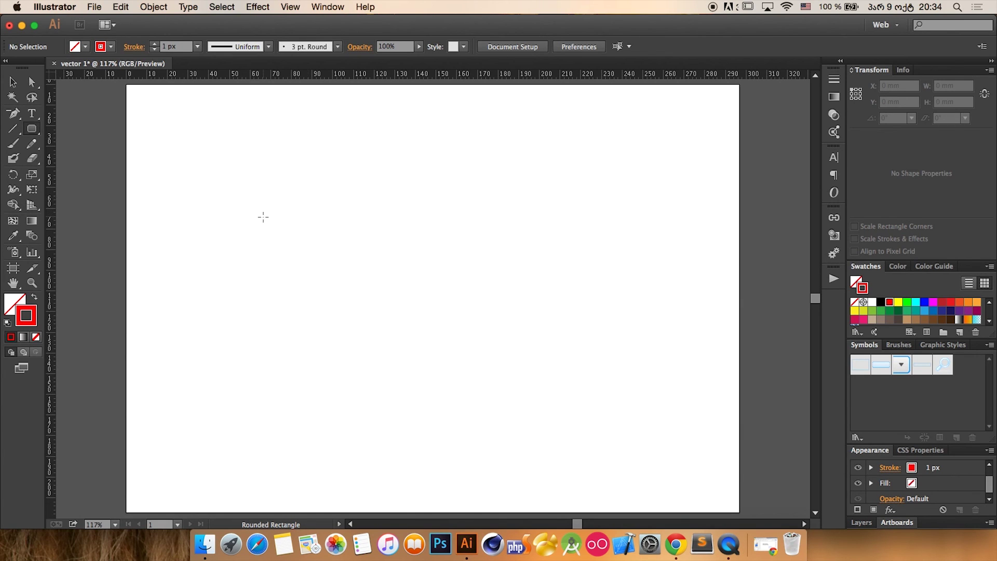
drag(263, 217, 371, 290)
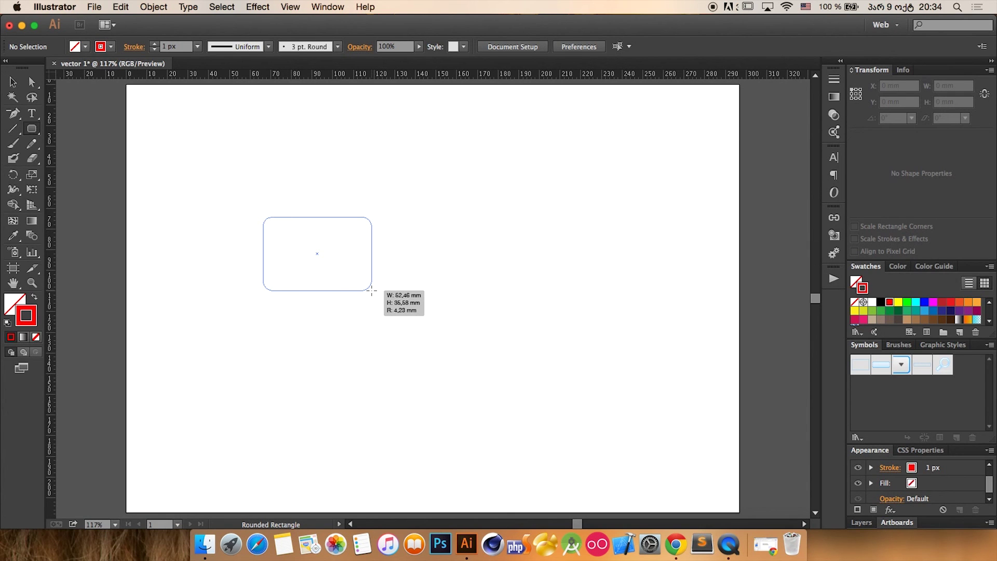
drag(371, 291, 545, 378)
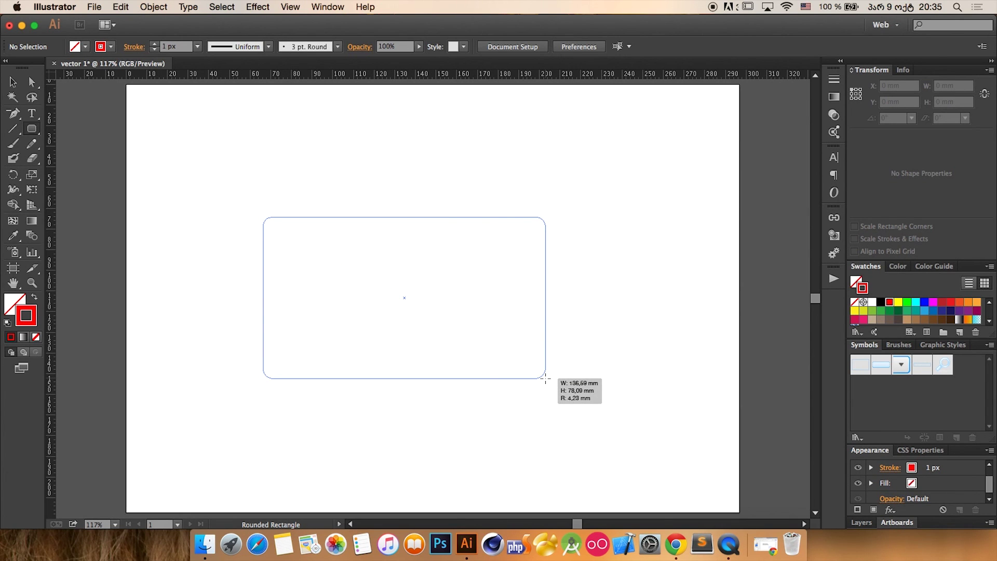
key(Up)
key(Up)
key(Up)
key(Up)
key(Up)
key(Up)
key(Up)
key(Up)
mouse_move(545, 378)
mouse_down()
mouse_move(451, 311)
mouse_move(314, 246)
mouse_move(331, 271)
mouse_move(530, 366)
mouse_up()
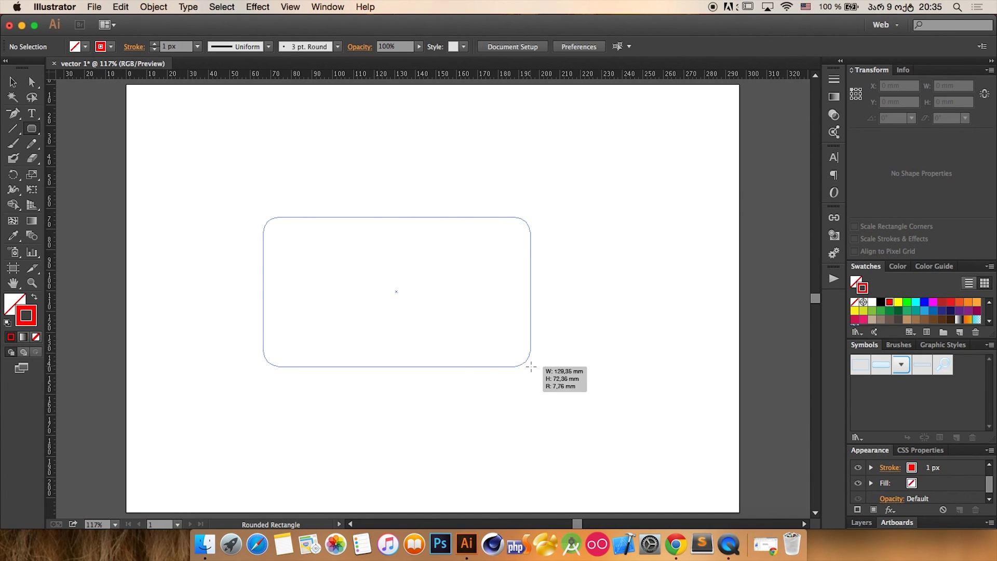
mouse_move(531, 366)
mouse_down()
mouse_move(401, 314)
mouse_move(515, 393)
mouse_up()
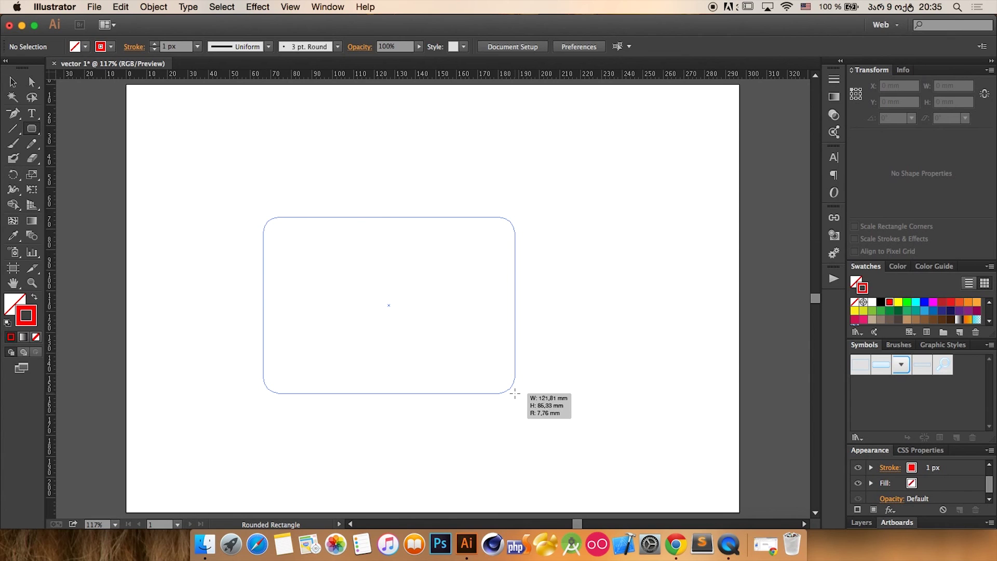
- Vary the corner radius up and down while drawing, and finish the rounded rectangle at about 124 by 72 mm with an 18.7 mm radius
key(Up)
key(Up)
key(Up)
key(Up)
key(Up)
key(Down)
key(Down)
key(Down)
key(Down)
key(Down)
key(Down)
key(Down)
key(Down)
key(Up)
key(Up)
key(Up)
key(Up)
key(Up)
key(Up)
key(Up)
key(Up)
key(Up)
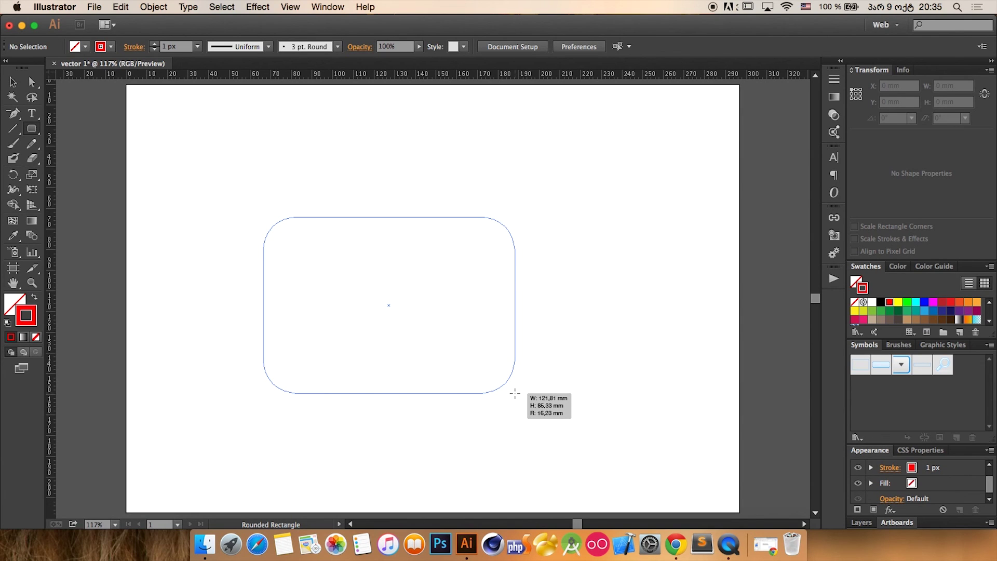
key(Up)
key(Up)
key(Up)
drag(515, 393, 519, 365)
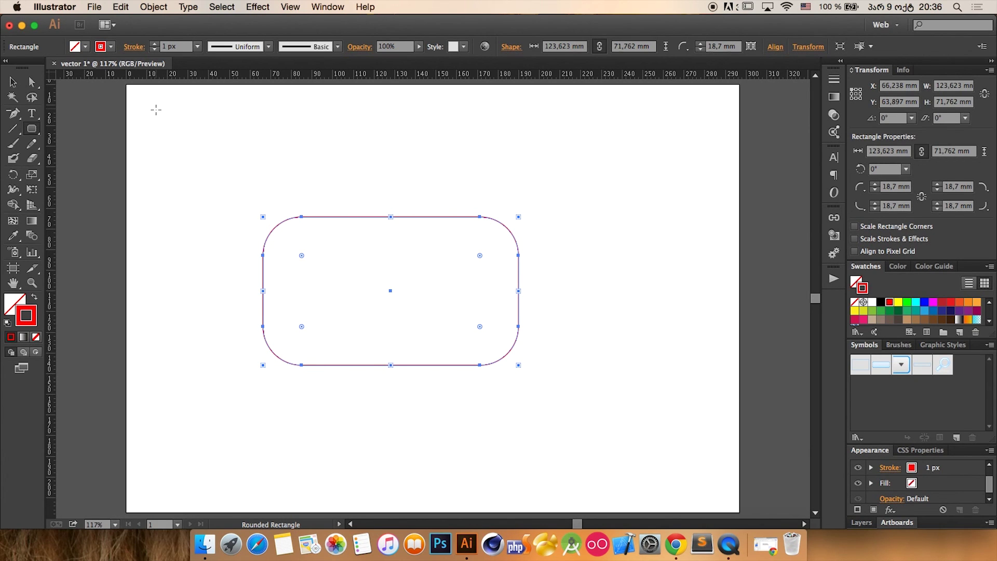
- Deselect the rounded rectangle, select it again by its outline, and delete it
click(13, 82)
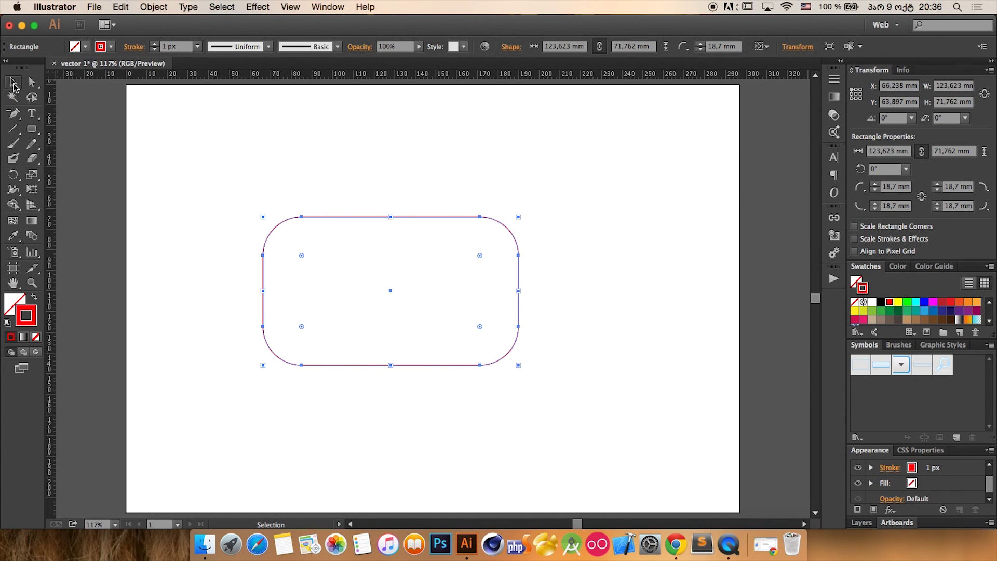
click(298, 162)
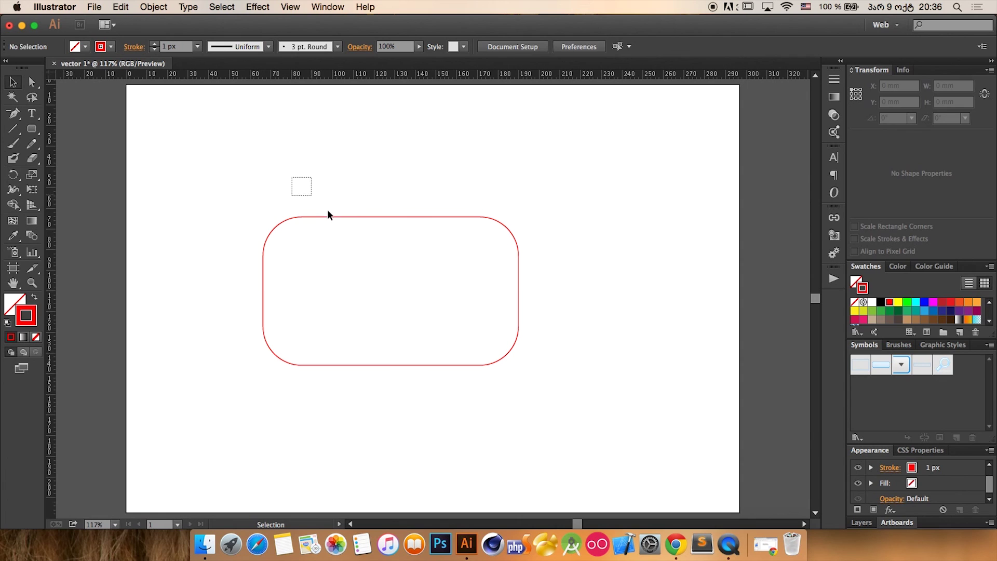
click(327, 217)
key(Delete)
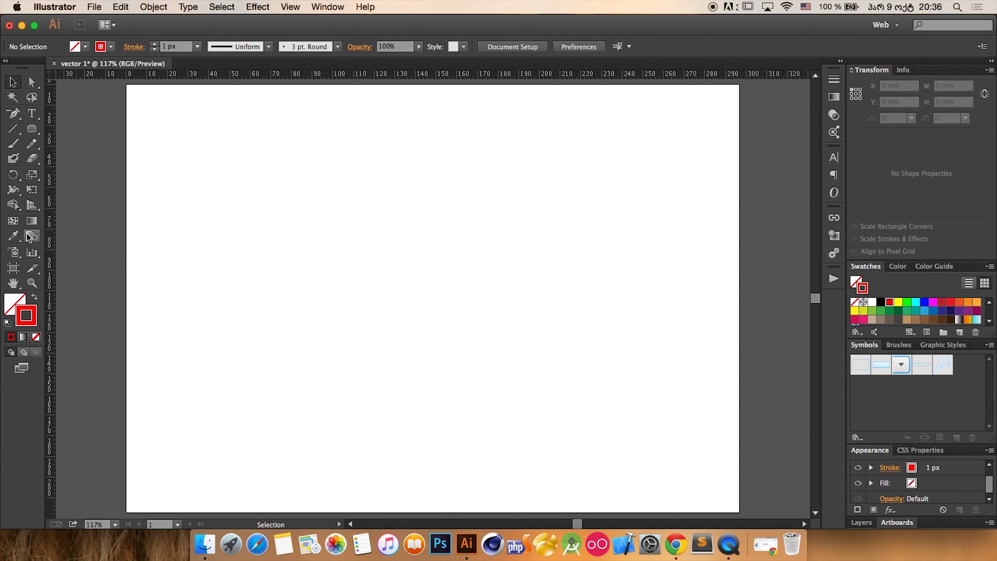
- Draw several ellipses and circles, including ones about 74 by 70 mm, 55 by 55 mm and 31 by 17 mm, and delete them all
click(33, 128)
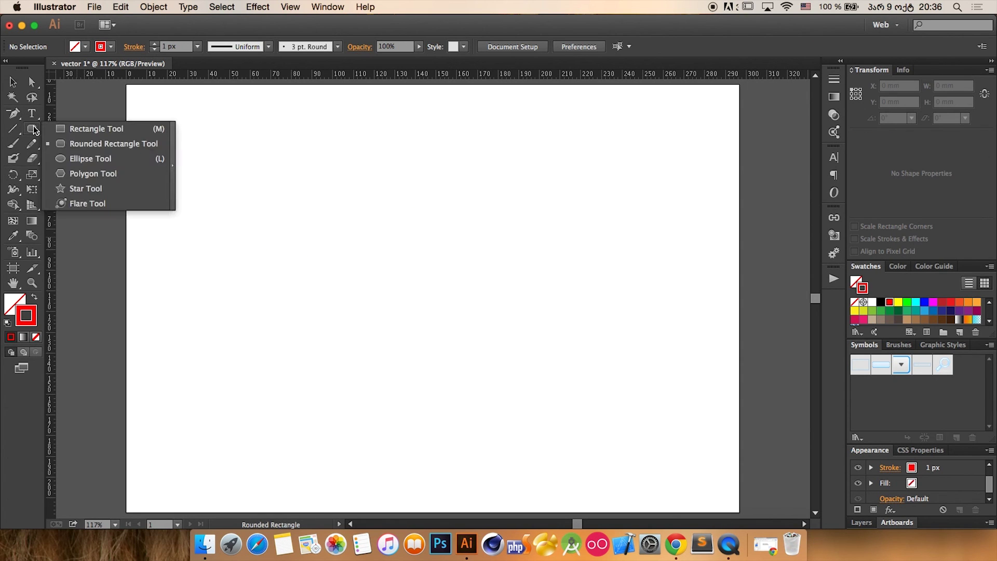
click(78, 161)
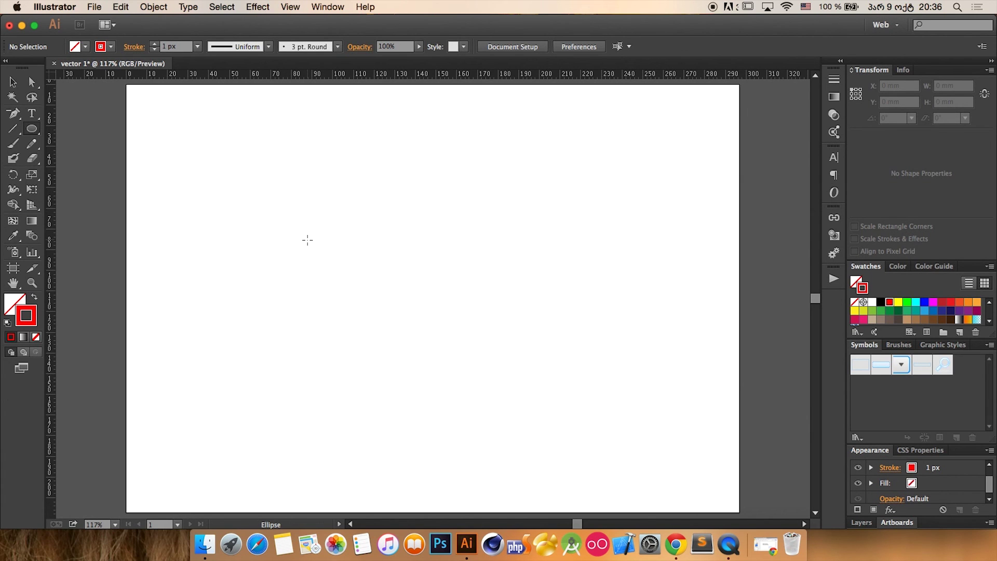
drag(308, 239, 498, 347)
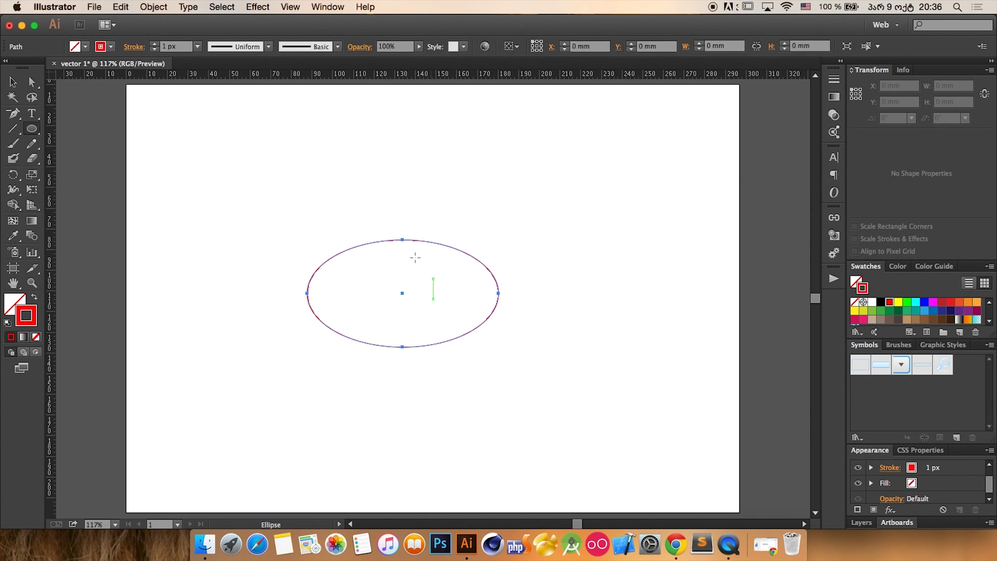
mouse_move(398, 186)
mouse_down()
mouse_move(444, 213)
mouse_move(474, 257)
mouse_up()
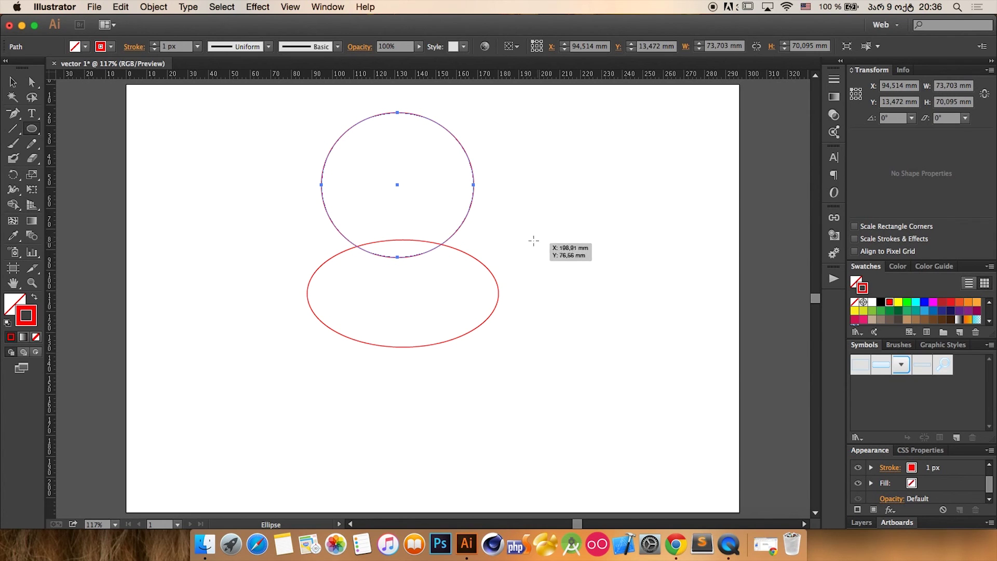
mouse_move(535, 237)
mouse_down()
mouse_move(681, 374)
mouse_move(641, 338)
mouse_move(649, 347)
mouse_up()
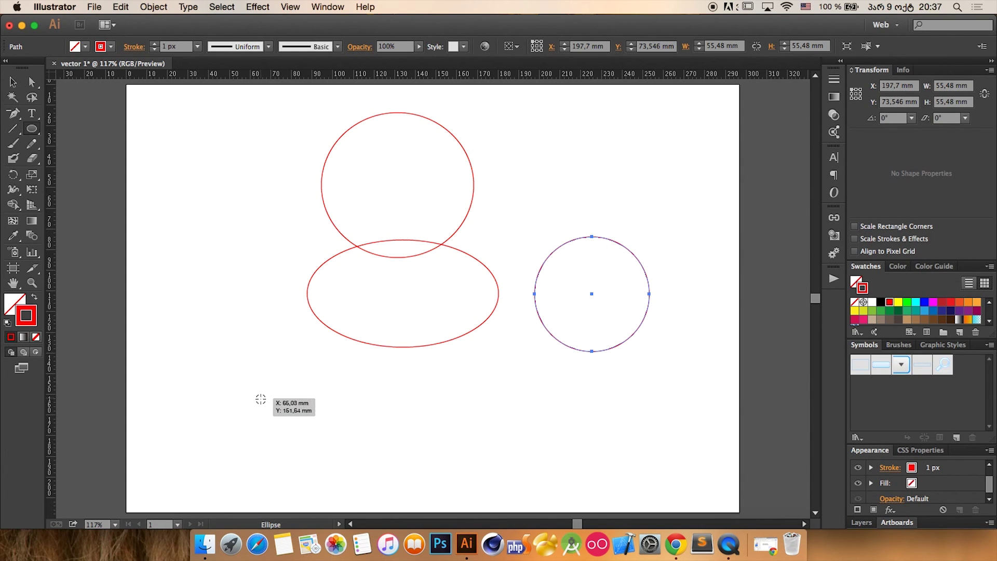
drag(263, 399, 436, 460)
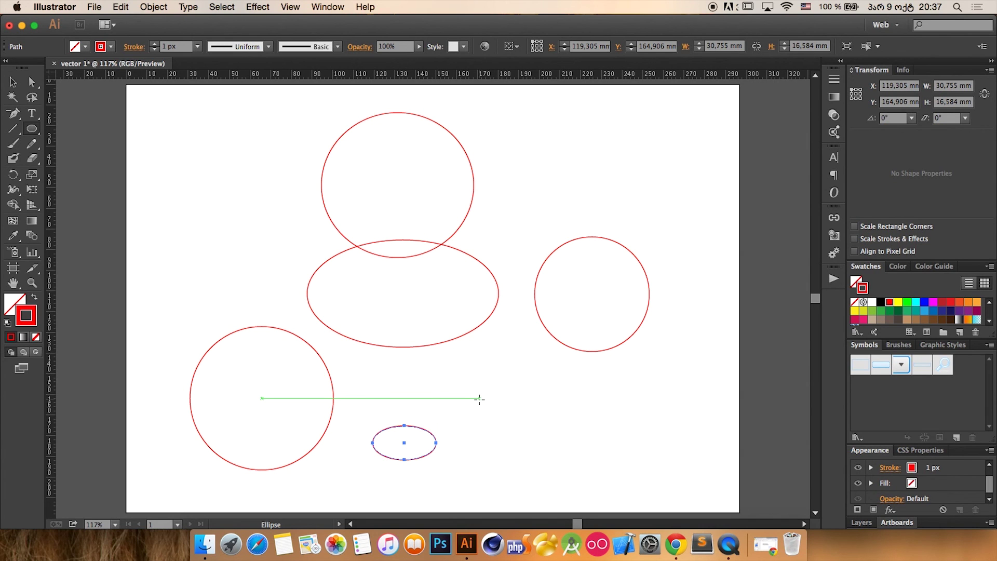
key(super+a)
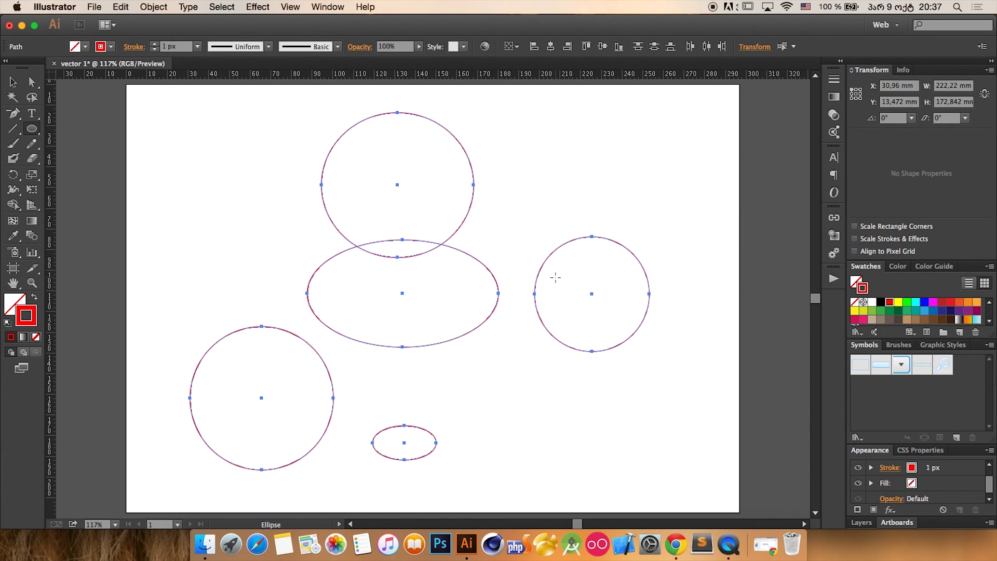
key(Delete)
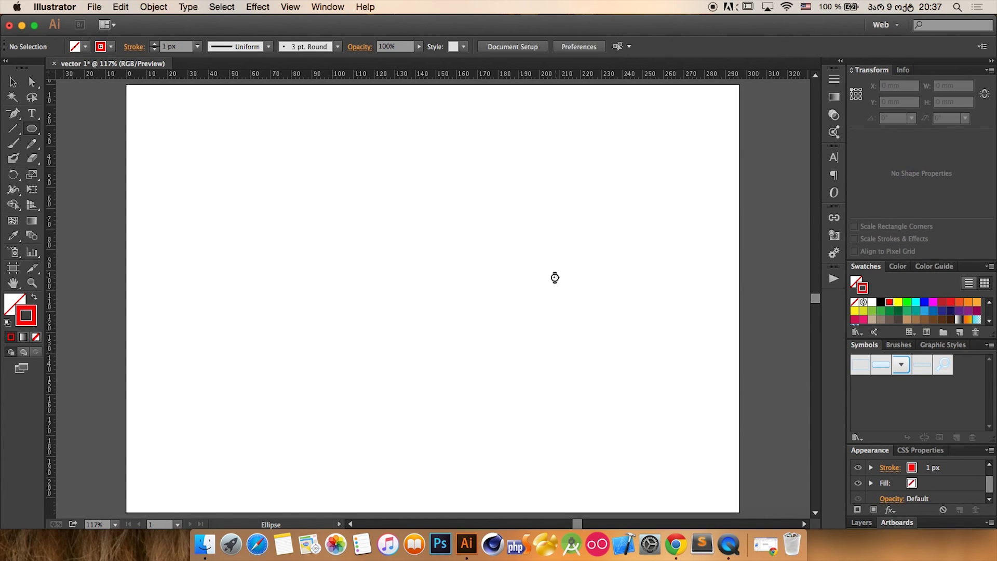
- Start drawing a hexagon about 65 mm wide in the artboard's upper-left area and raise its number of sides by ten
click(33, 129)
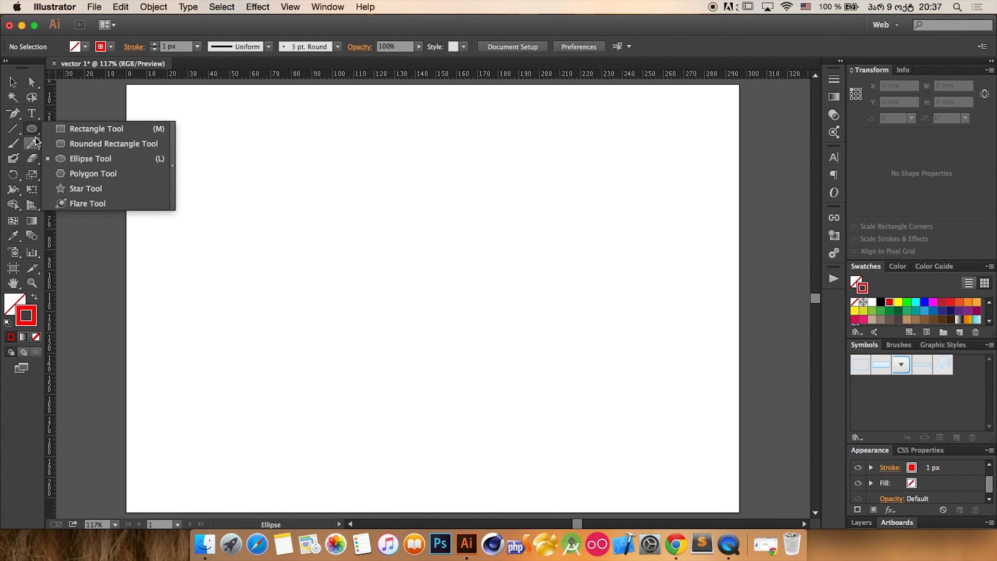
click(78, 172)
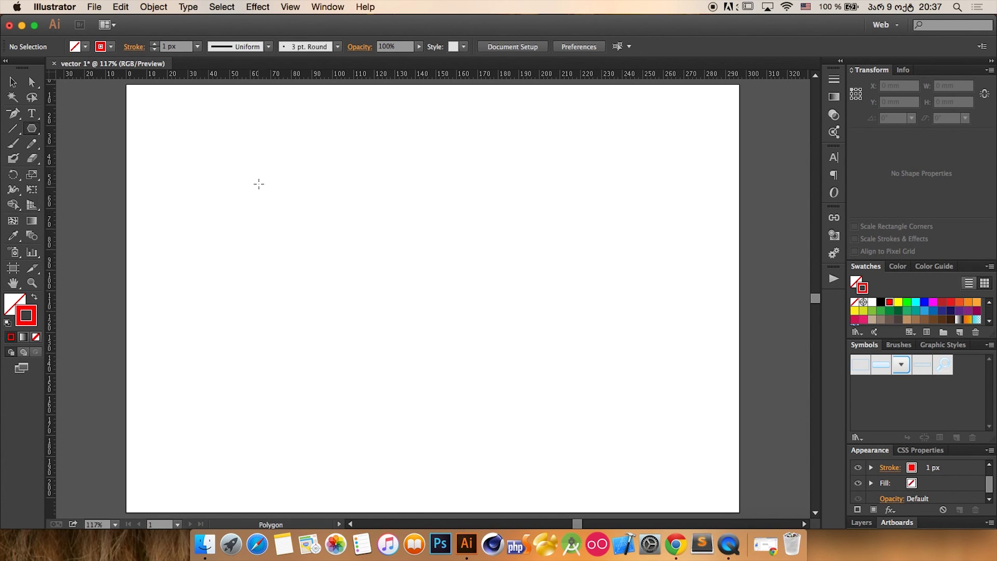
mouse_move(246, 197)
mouse_down()
mouse_move(310, 263)
mouse_move(291, 243)
mouse_move(275, 260)
mouse_move(351, 281)
mouse_move(284, 250)
mouse_move(256, 224)
mouse_move(288, 252)
mouse_up()
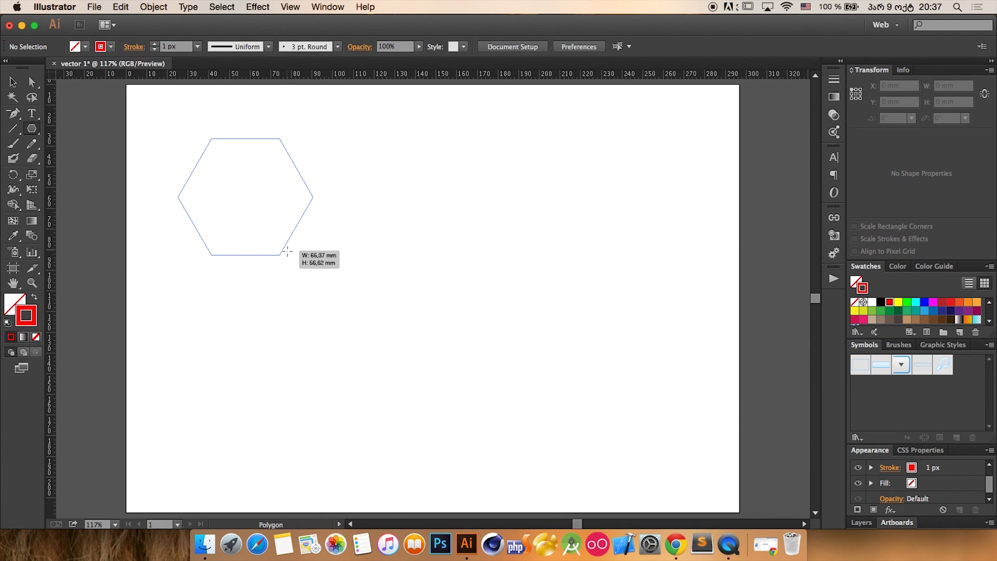
key(Up)
key(Up)
key(Up)
key(Up)
key(Up)
key(Up)
key(Up)
key(Up)
key(Up)
key(Up)
- Reduce the polygon being drawn to a triangle
drag(287, 251, 287, 251)
key(Down)
key(Down)
key(Down)
key(Down)
key(Down)
key(Down)
key(Down)
key(Down)
key(Down)
key(Down)
key(Down)
key(Down)
key(Down)
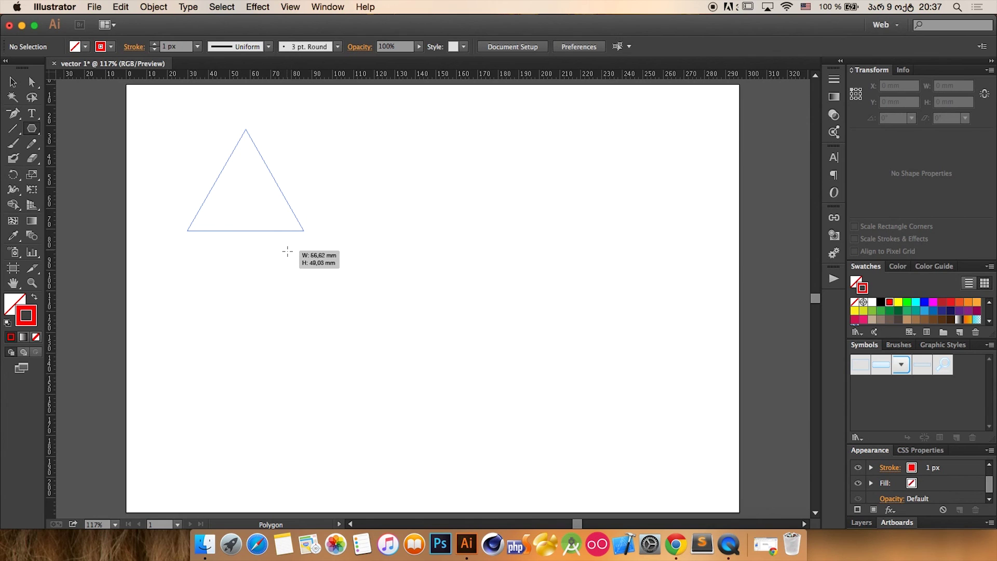
- Raise the polygon to 19 sides, finish it at about 65 mm wide, and delete it
key(Up)
key(Up)
key(Up)
key(Up)
key(Up)
key(Up)
key(Up)
key(Up)
key(Up)
key(Up)
key(Up)
key(Up)
drag(287, 251, 287, 251)
key(Up)
key(Up)
key(Up)
key(Up)
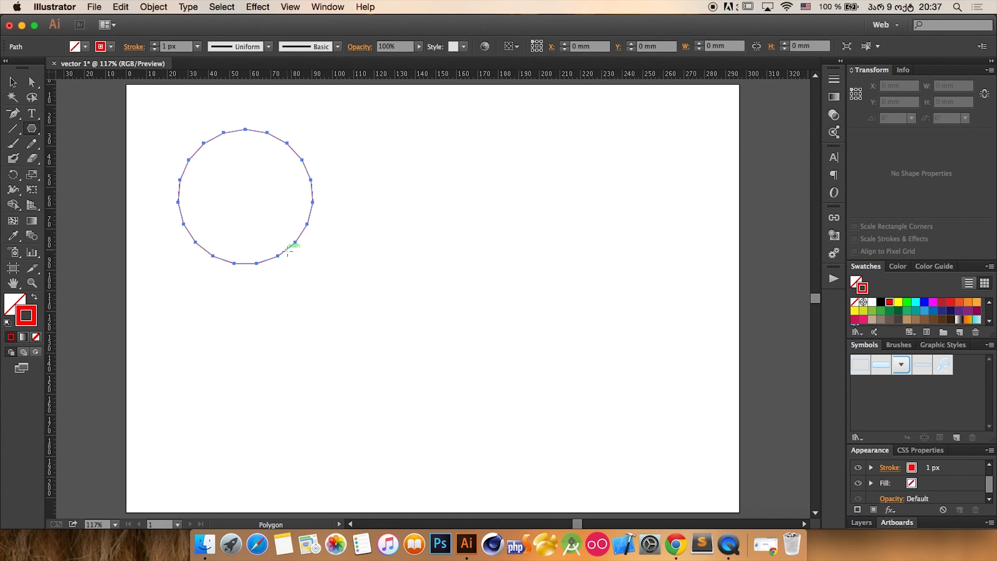
click(12, 80)
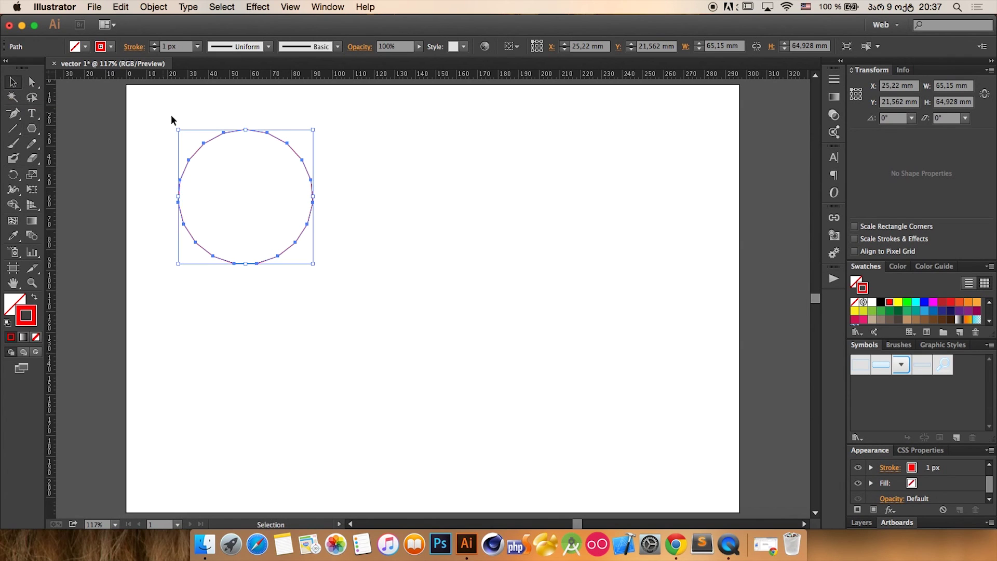
key(Delete)
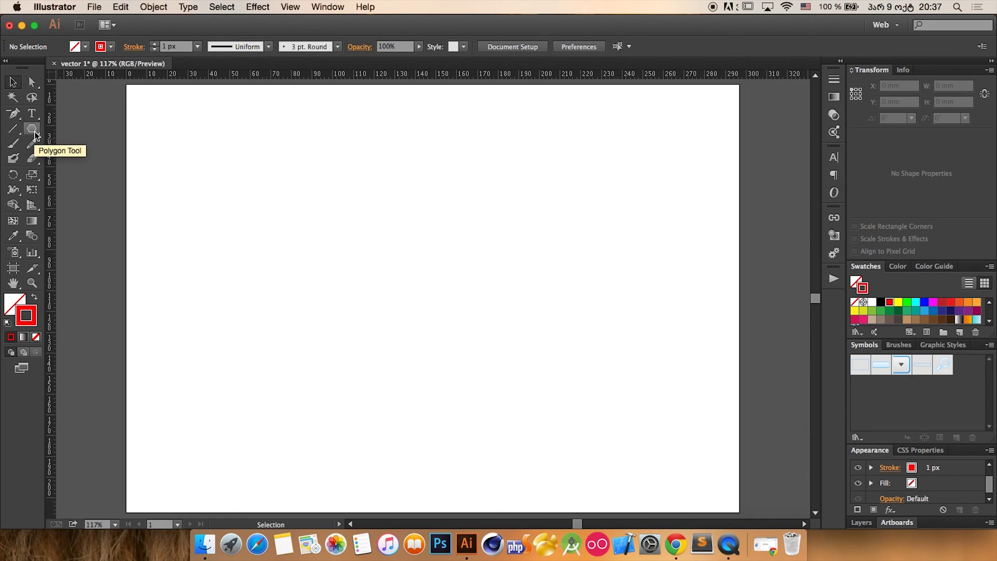
- Draw a star about 53 mm wide in the artboard's left half and raise it to 26 points
click(32, 129)
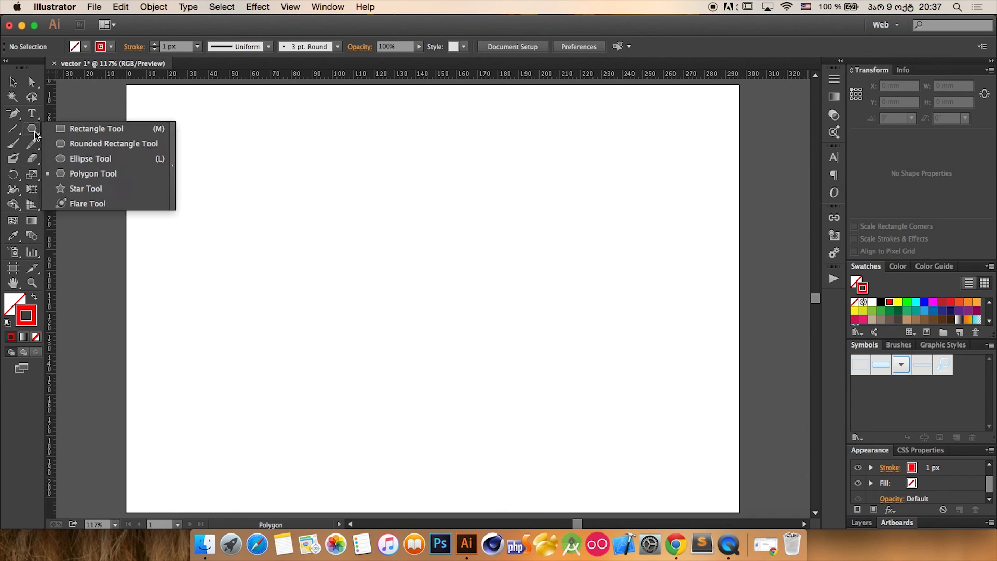
click(80, 191)
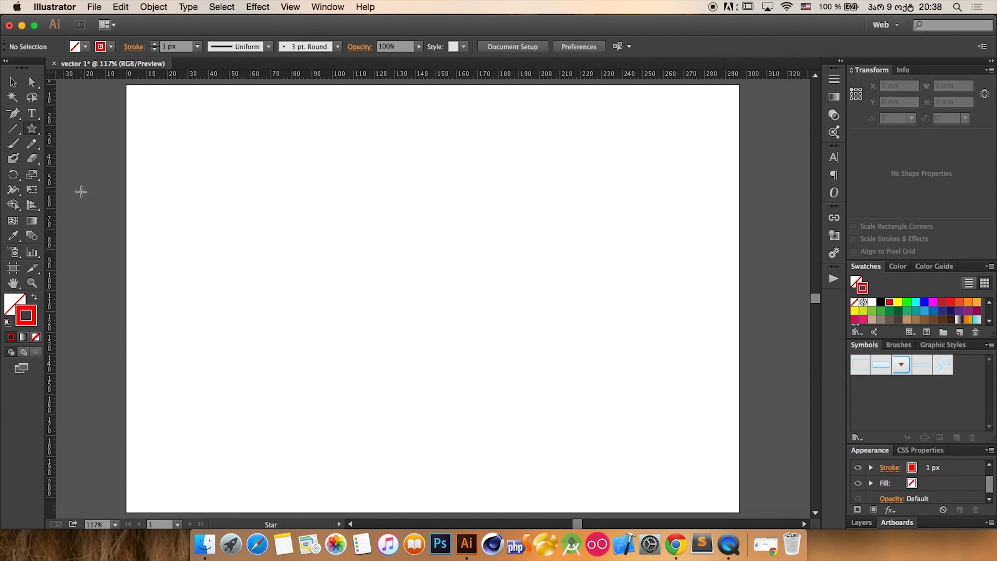
drag(285, 278, 326, 315)
key(Up)
key(Up)
key(Up)
key(Up)
key(Up)
key(Up)
key(Up)
key(Up)
key(Up)
key(Up)
key(Up)
key(Up)
key(Up)
key(Up)
key(Up)
key(Up)
key(Up)
key(Up)
key(Up)
key(Up)
key(Up)
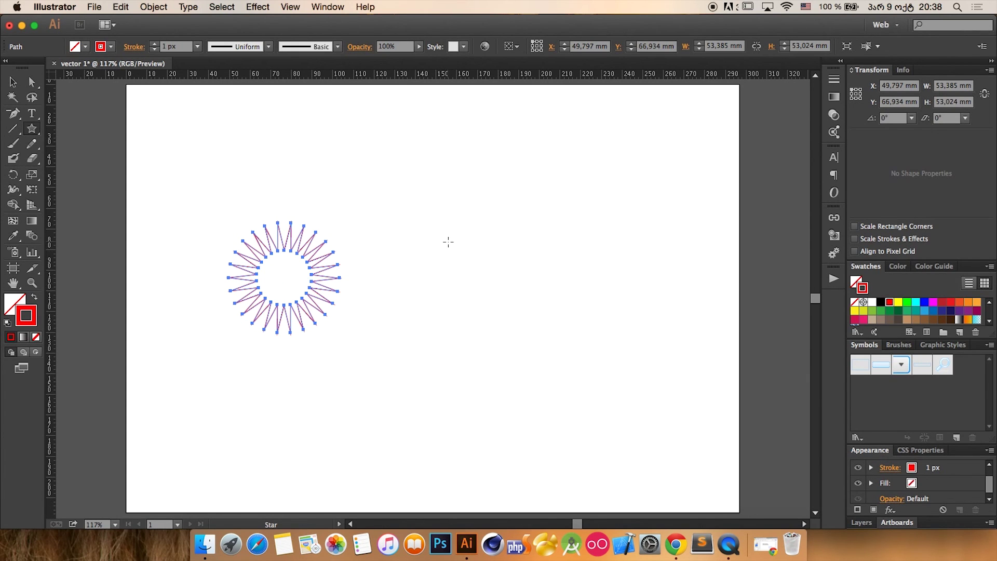
- Draw a second star about 37 mm wide beside the first, then open the Star dialog and dismiss it without changes
drag(434, 244, 460, 265)
click(538, 304)
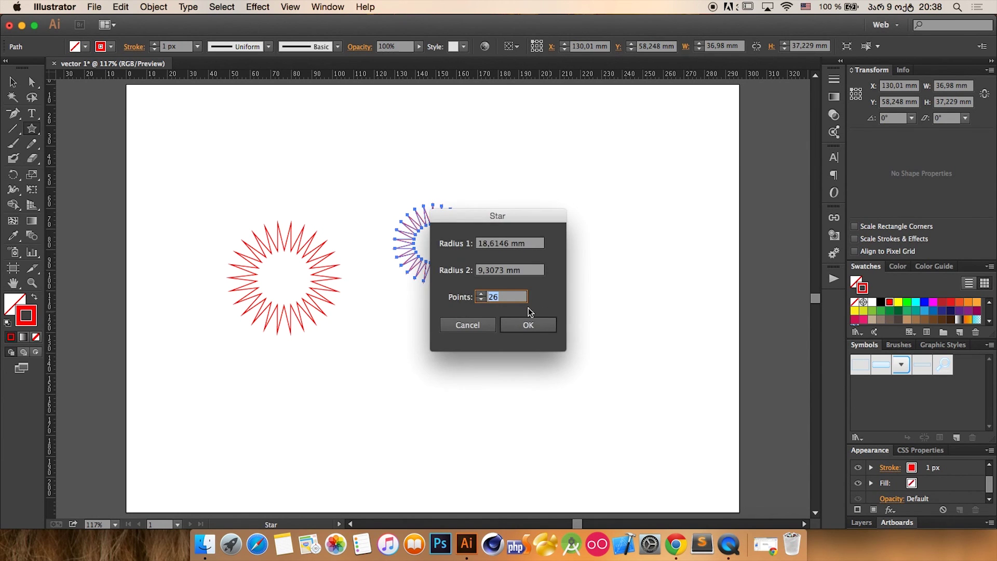
key(Escape)
click(526, 308)
text(``)
click(468, 325)
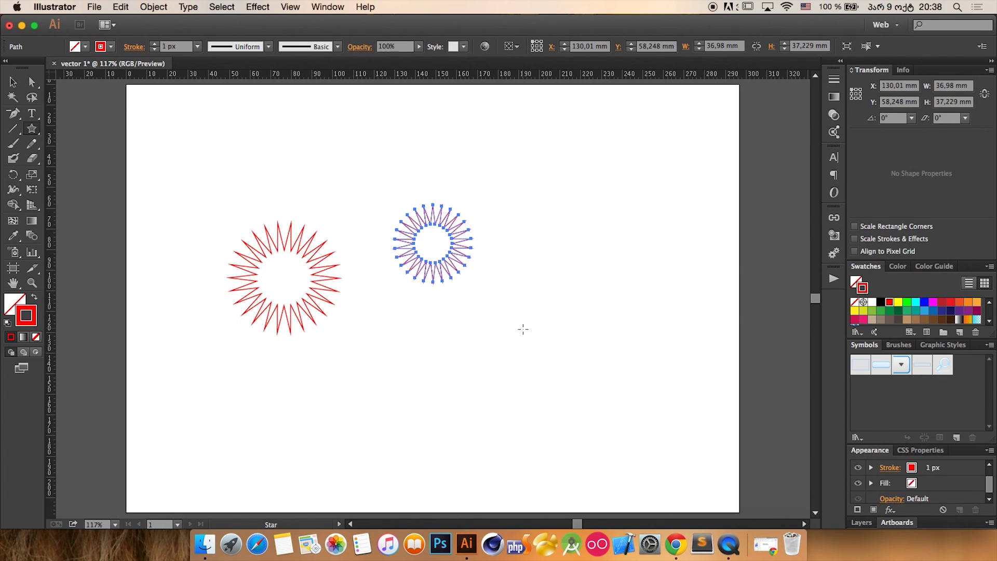
- Select both stars and delete them
key(v)
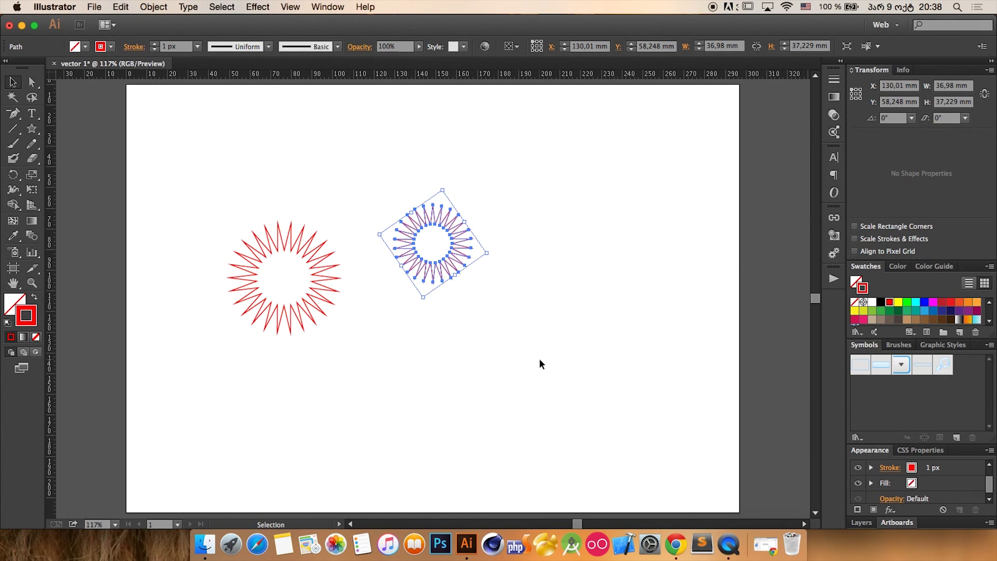
click(539, 358)
key(super+a)
key(BackSpace)
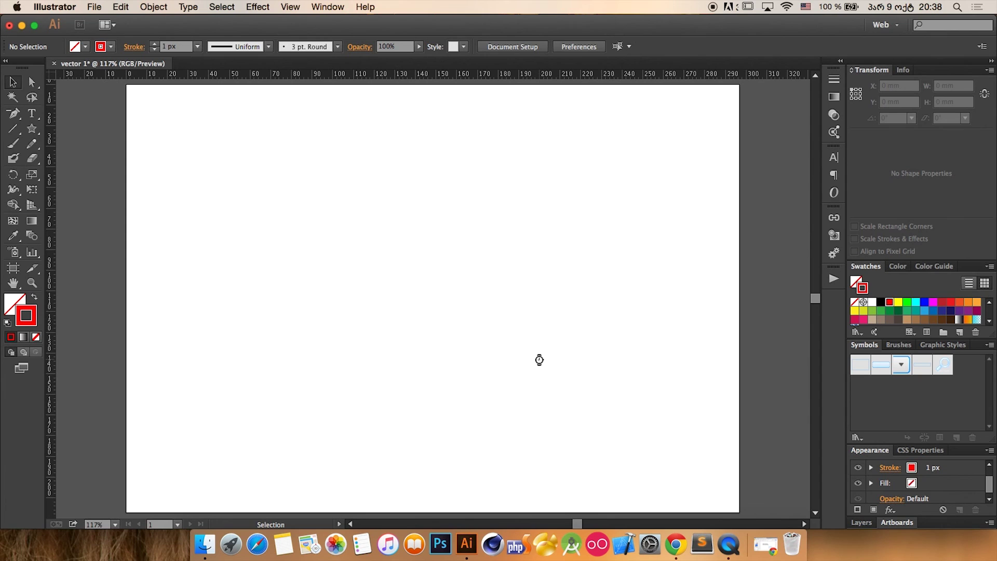
- Draw stars about 83, 54 and 179 mm wide, varying the inner radius of the last two, and delete them all
click(32, 128)
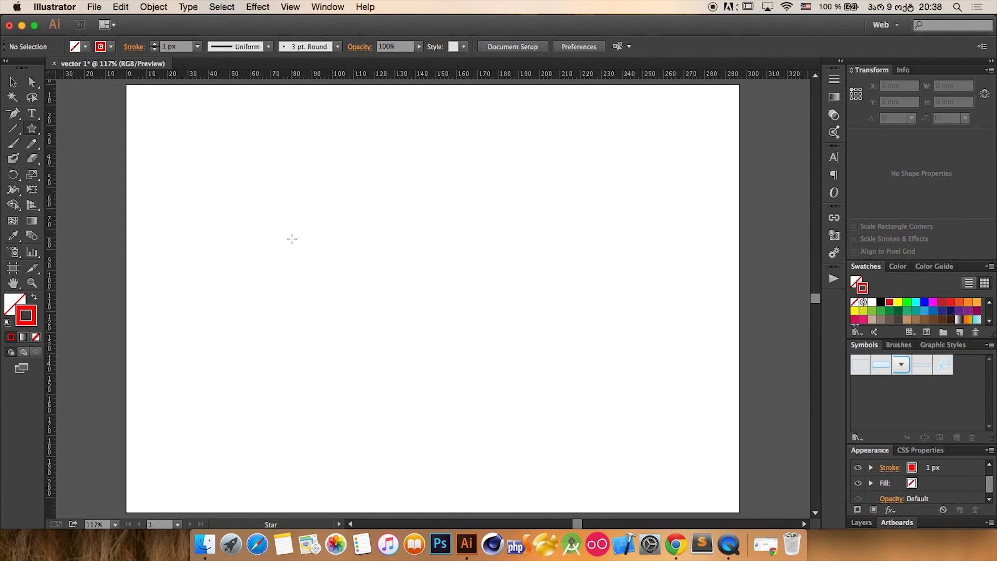
drag(292, 238, 343, 307)
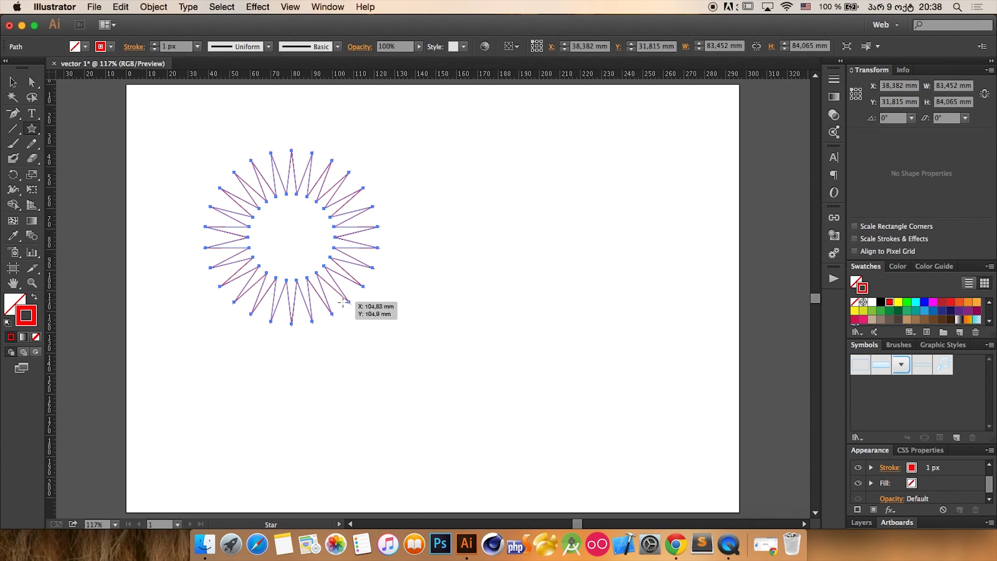
drag(461, 321, 621, 229)
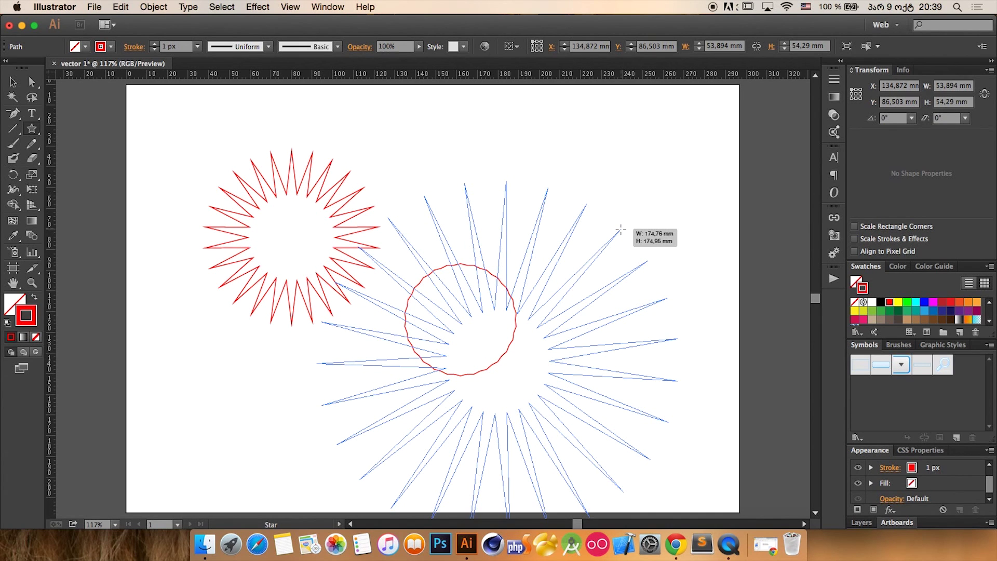
drag(621, 230, 544, 315)
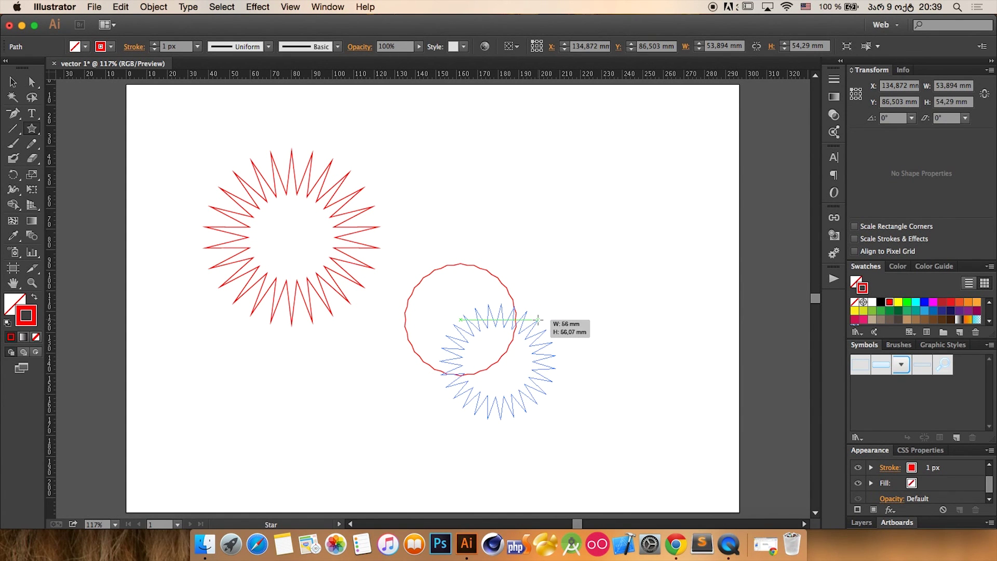
drag(562, 299, 640, 242)
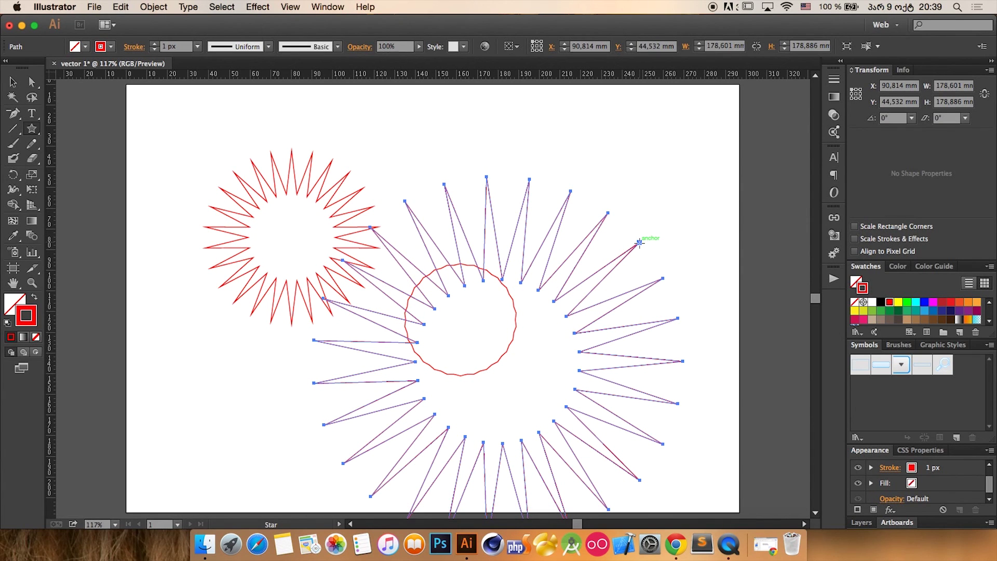
key(super+a)
key(Delete)
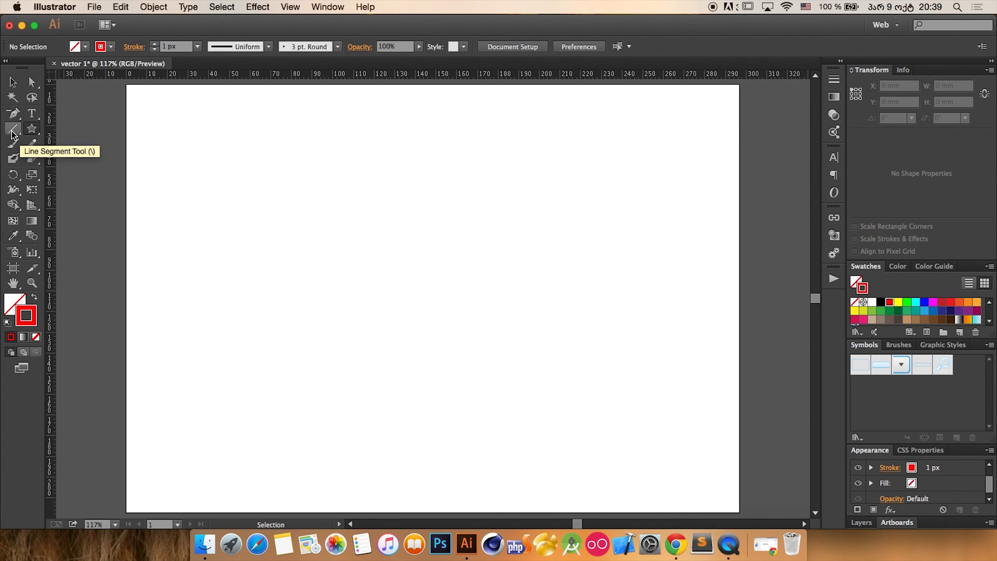
- Start drawing a star about 123 mm wide in the artboard's upper-left area and lower its number of points
drag(13, 134, 100, 129)
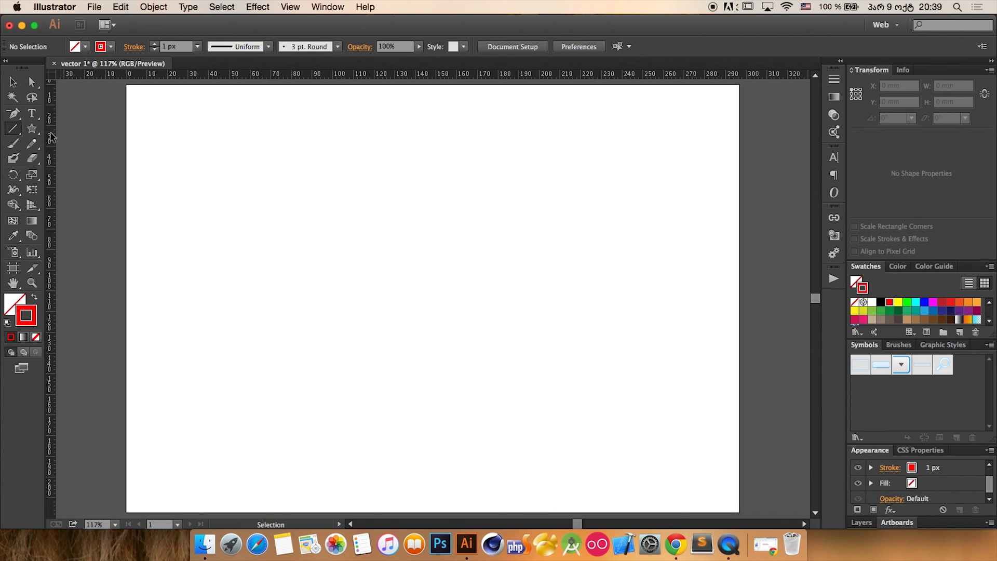
click(32, 128)
mouse_move(329, 233)
mouse_down()
mouse_move(391, 267)
mouse_move(421, 299)
mouse_move(419, 258)
mouse_move(509, 330)
mouse_move(434, 278)
mouse_move(520, 319)
mouse_move(383, 251)
mouse_move(454, 254)
mouse_move(401, 237)
mouse_move(551, 258)
mouse_move(457, 243)
mouse_up()
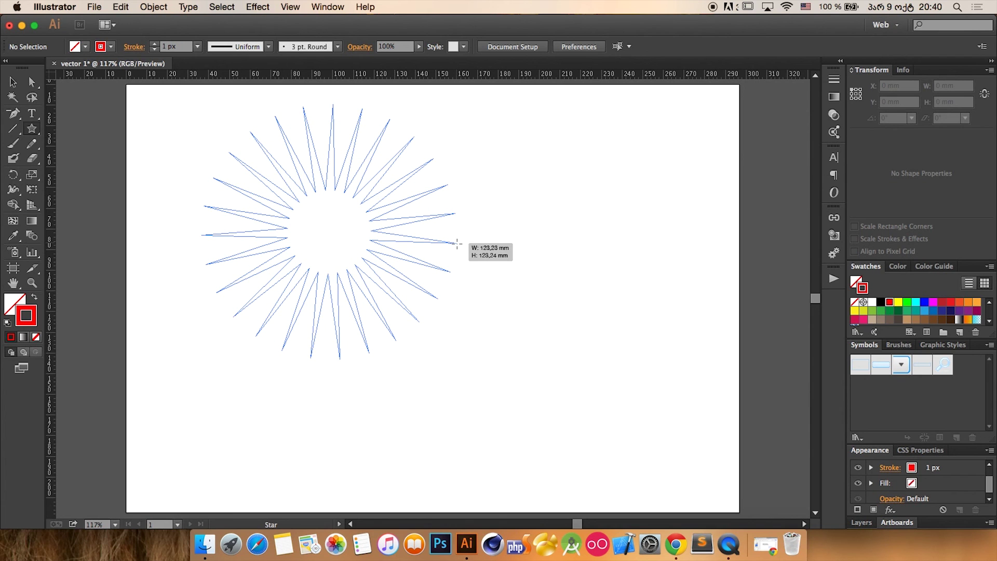
key(Down)
key(Down)
key(Down)
key(Down)
key(Down)
key(Down)
key(Down)
key(Down)
key(Down)
key(Down)
key(Down)
key(Down)
drag(457, 244, 456, 243)
key(Down)
key(Down)
key(Down)
key(Down)
- Raise the star's point count, finish it with 22 points at about 123 mm wide, and delete it
key(Up)
key(Up)
key(Up)
key(Up)
key(Up)
key(Up)
key(Up)
key(Up)
key(Up)
key(Up)
key(Up)
key(Up)
key(Up)
key(Down)
key(Down)
key(Down)
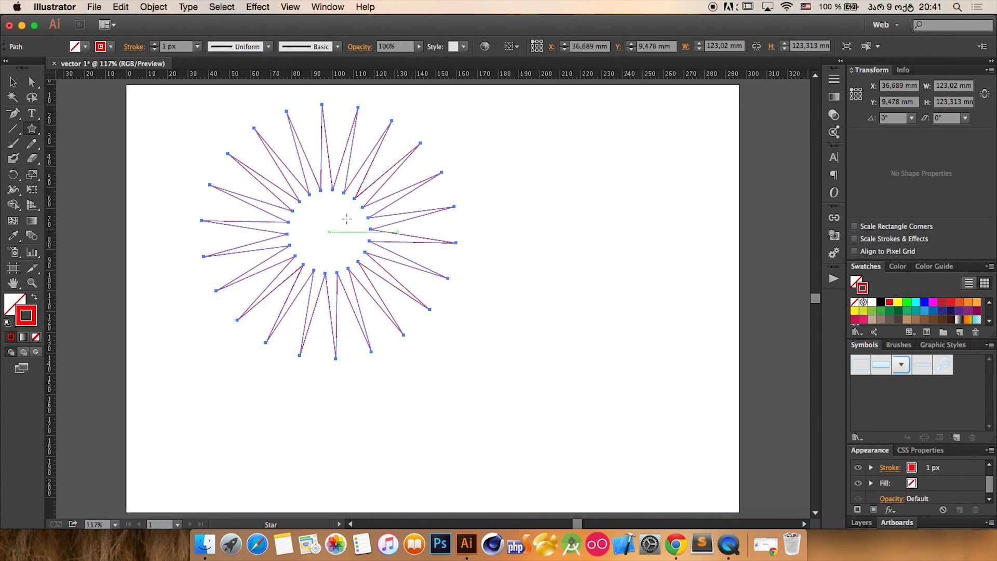
click(13, 82)
click(126, 110)
key(super+a)
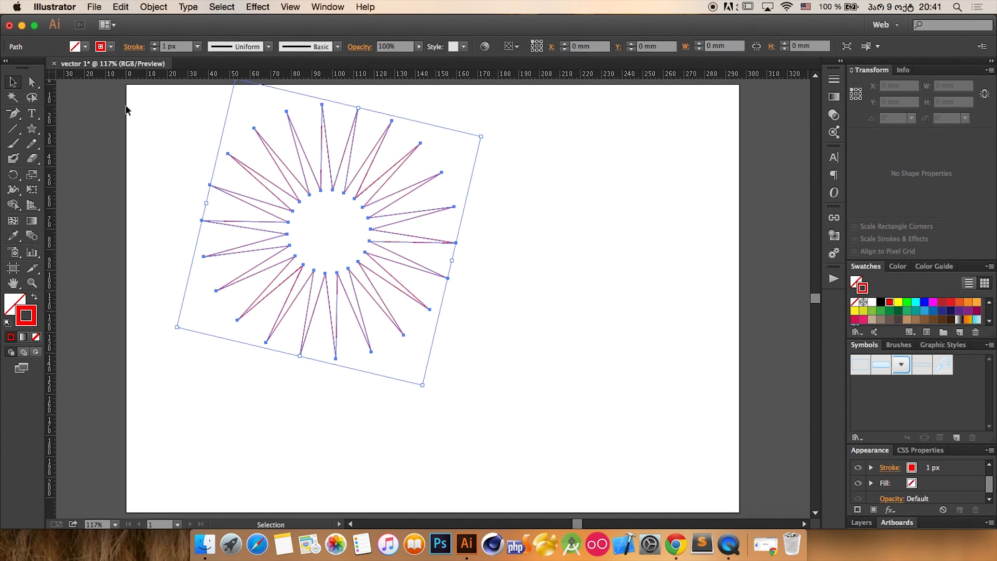
key(BackSpace)
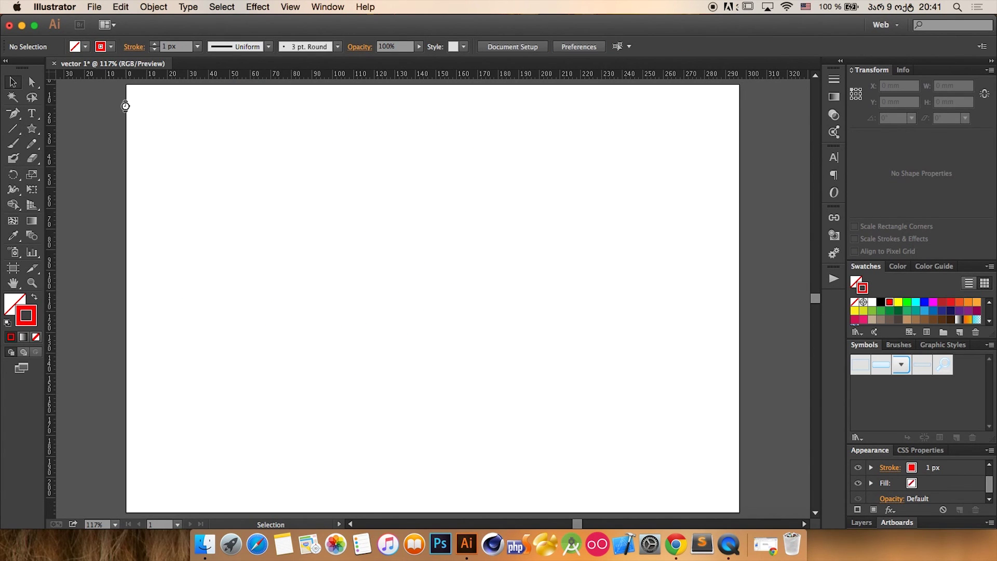
- Draw a slanted line spanning about 18 by 46 mm and a horizontal line about 118 mm long, then delete both
click(12, 130)
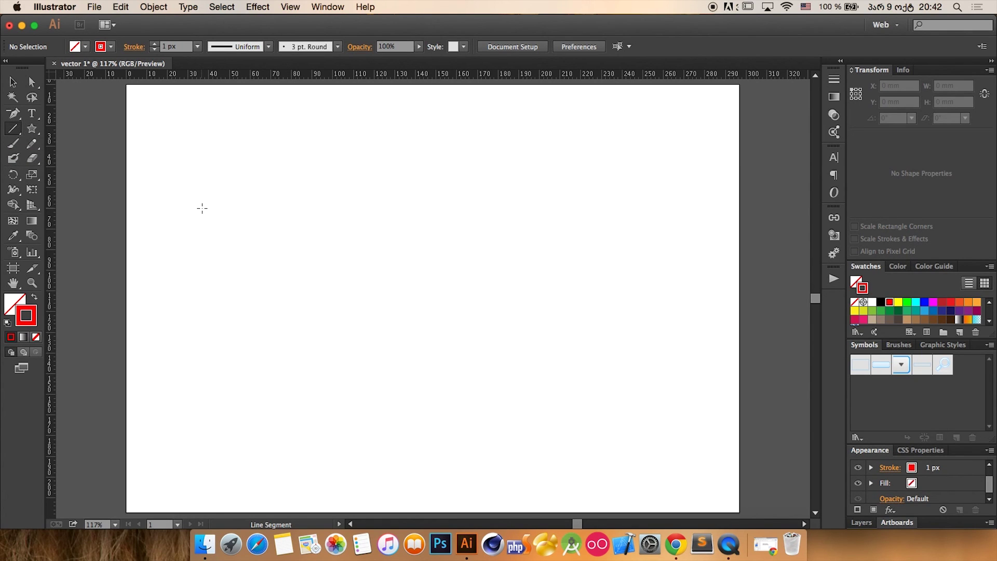
drag(202, 208, 239, 356)
scroll(192, 125, up, 3)
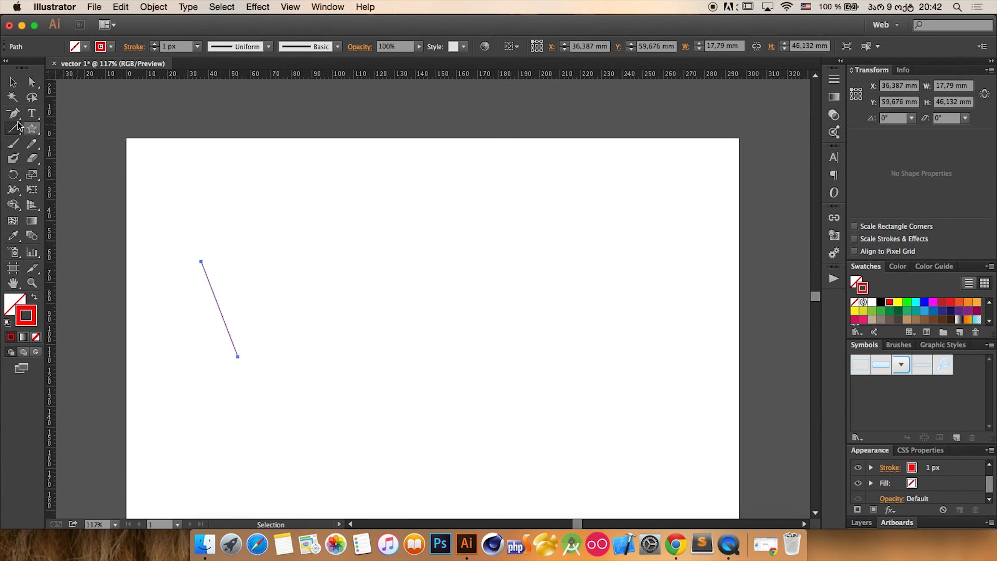
drag(306, 268, 549, 247)
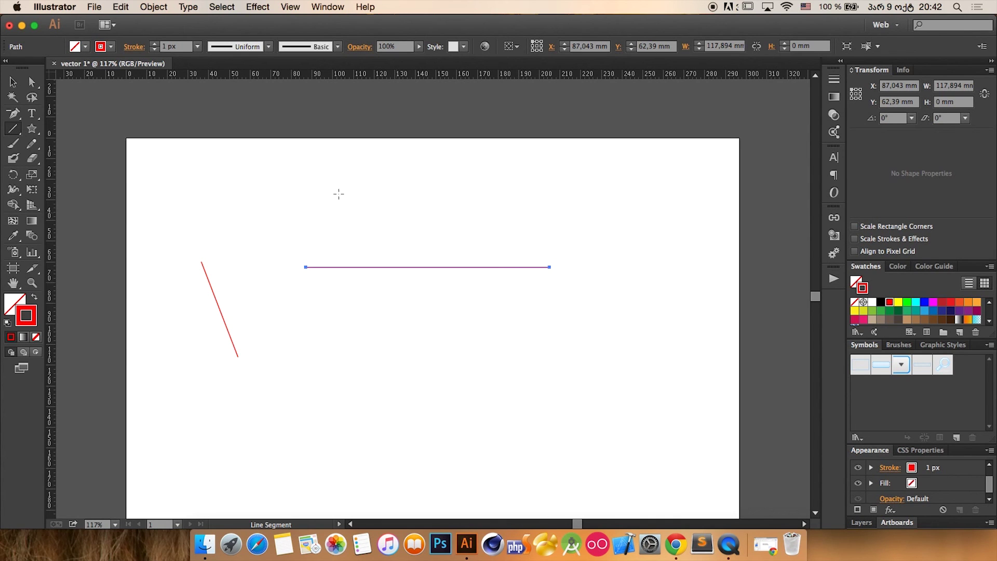
click(13, 81)
click(175, 169)
drag(175, 169, 684, 426)
key(Delete)
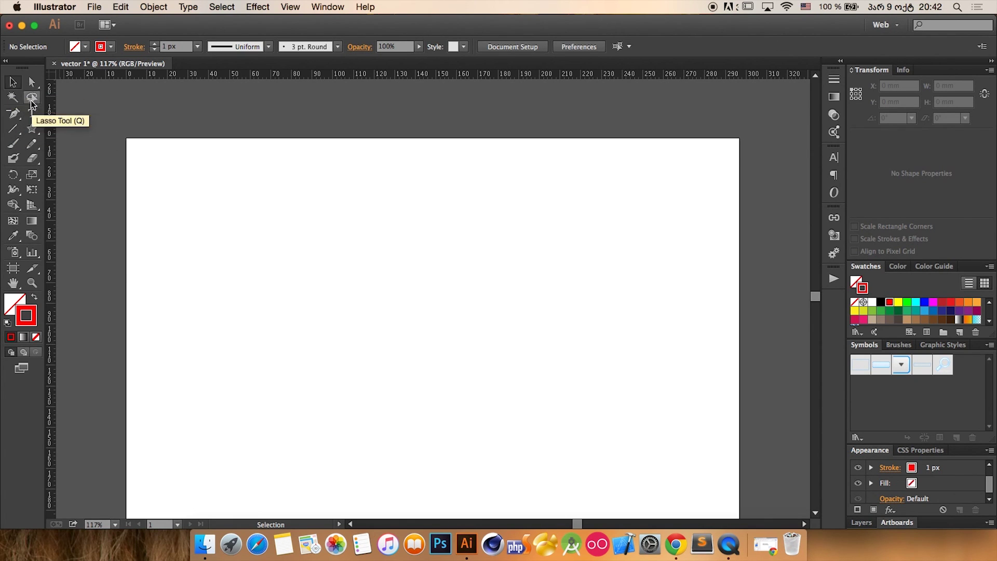
- Draw a closed four-sided path about 79 by 44 mm with the Pen tool in the artboard's upper-left area
click(15, 119)
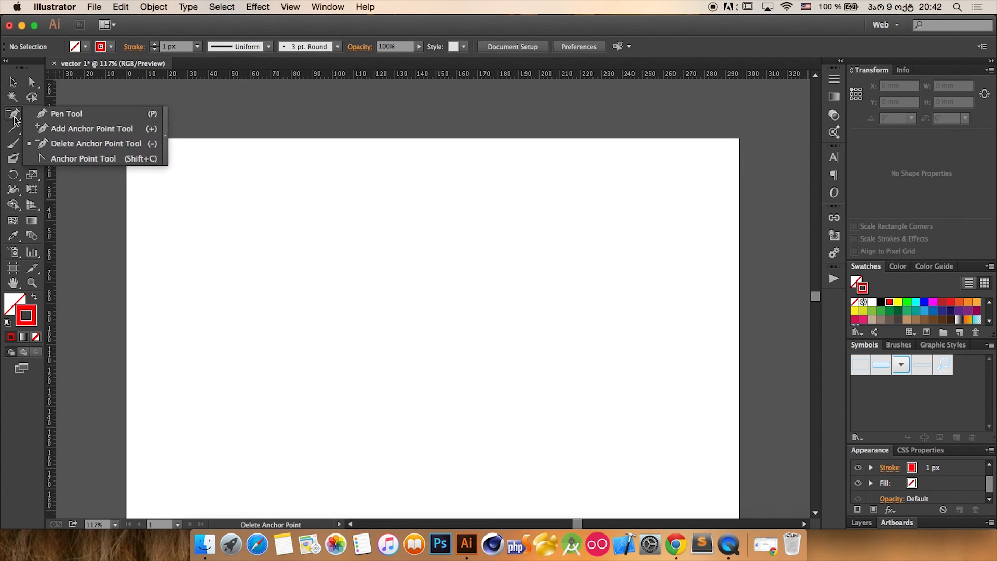
click(49, 115)
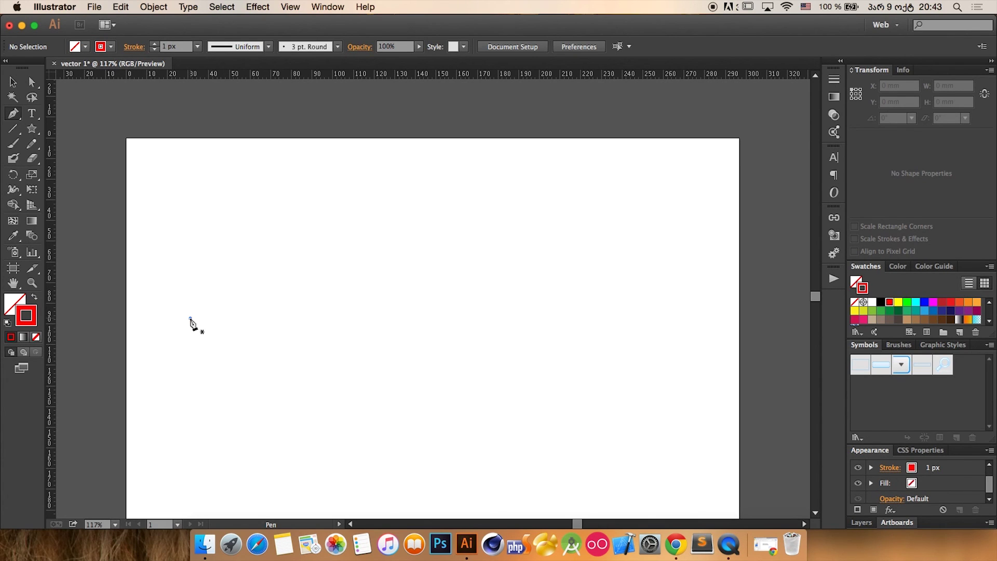
click(190, 318)
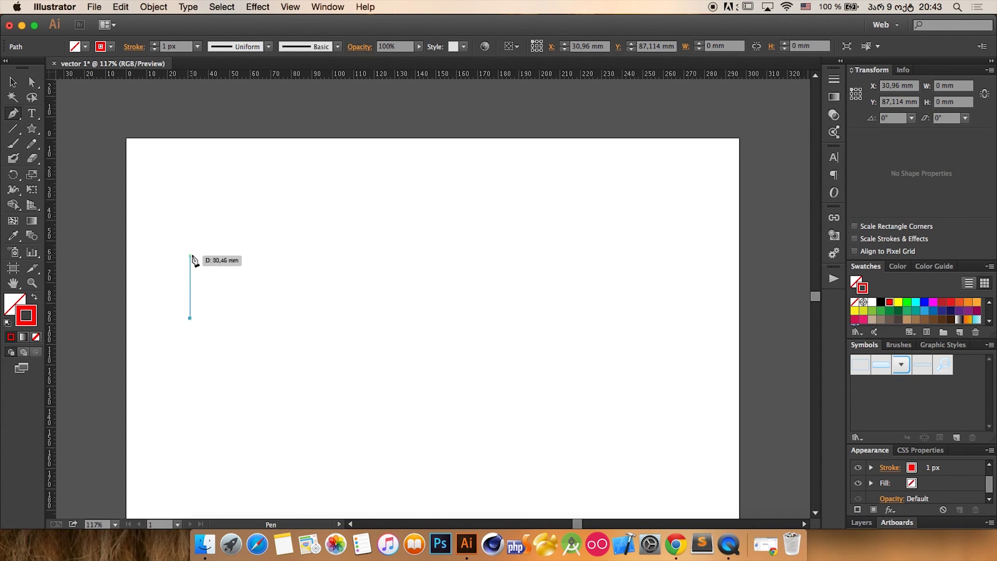
click(190, 227)
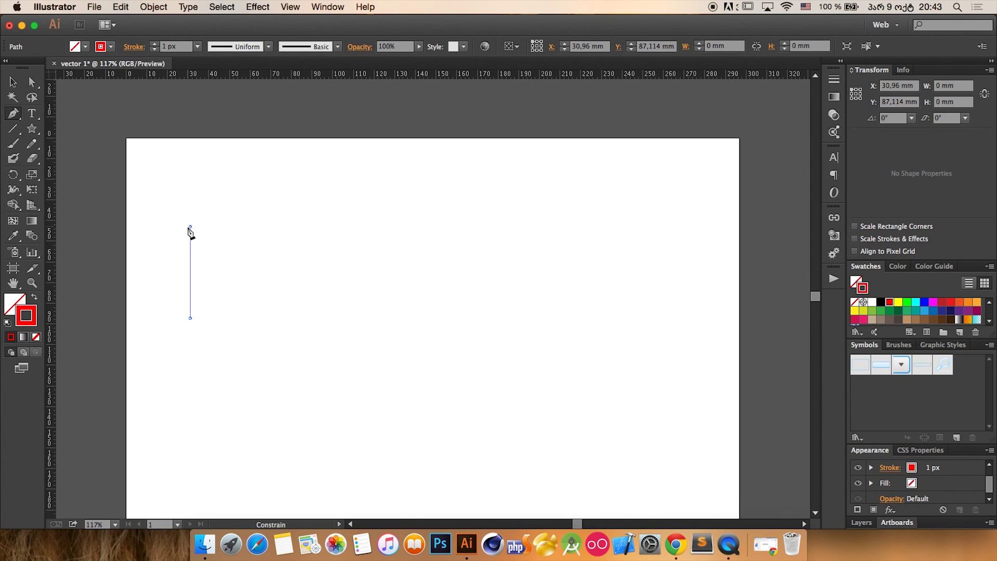
click(353, 227)
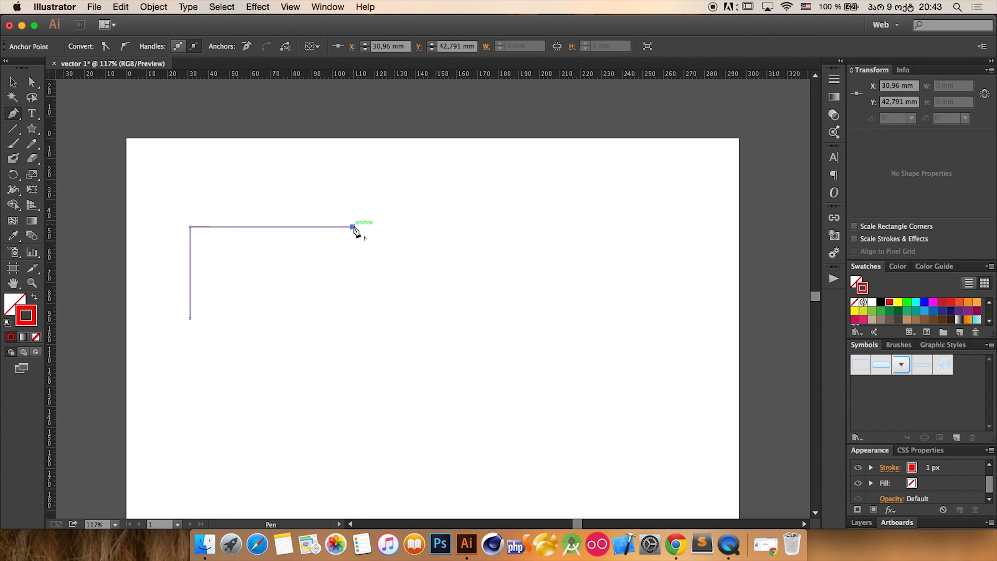
click(352, 316)
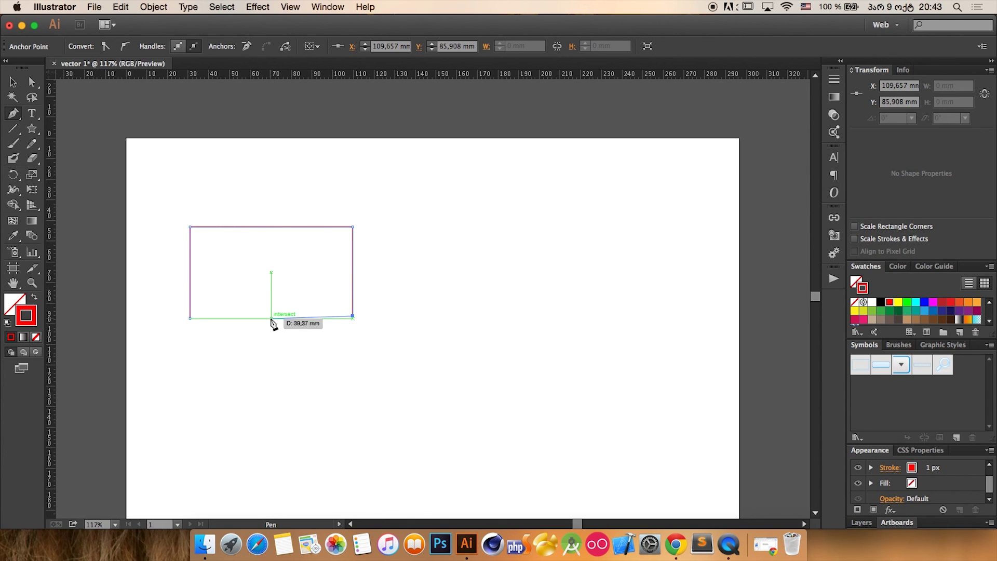
click(191, 319)
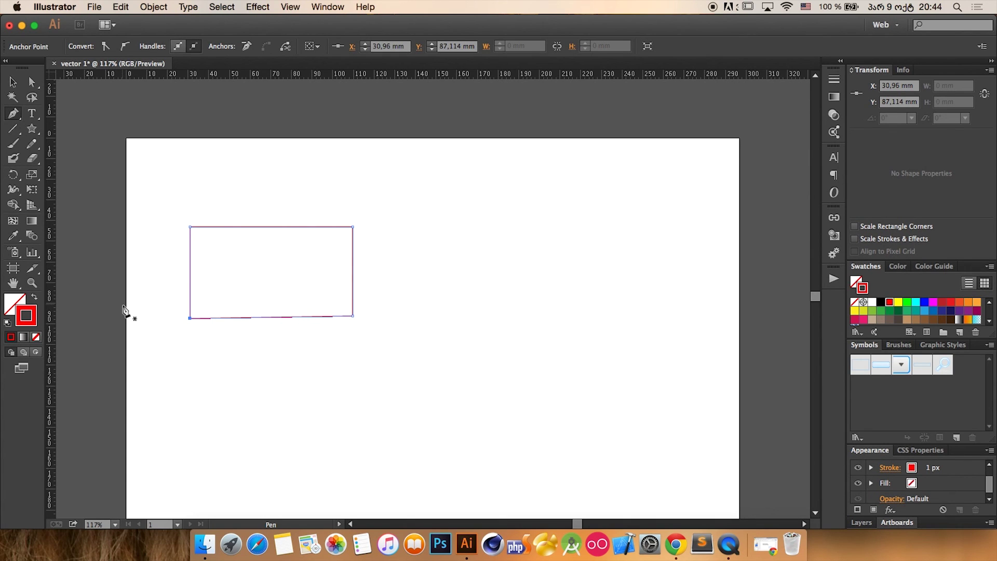
- Delete the closed four-sided path from the artboard
click(13, 82)
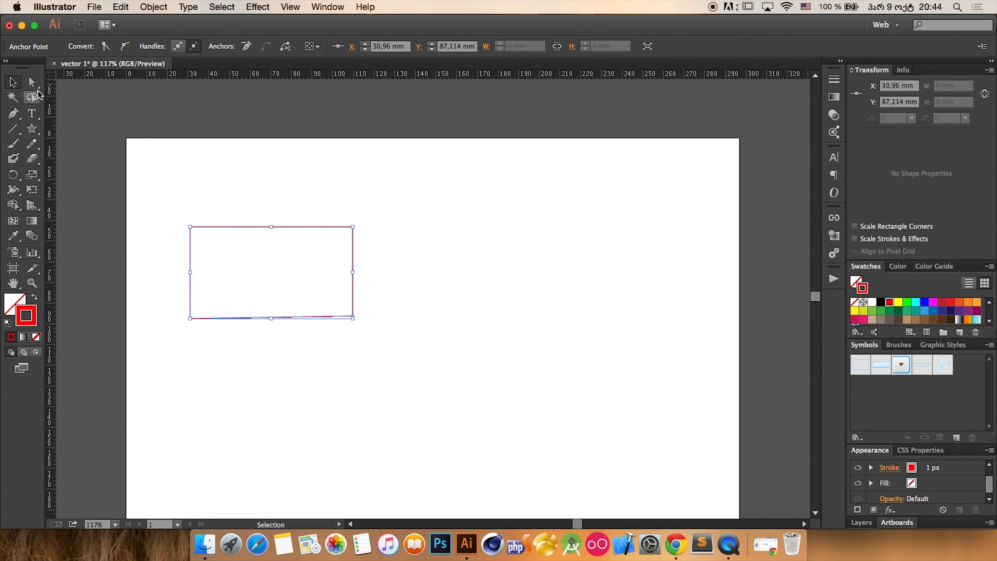
click(182, 150)
key(ctrl+a)
key(Delete)
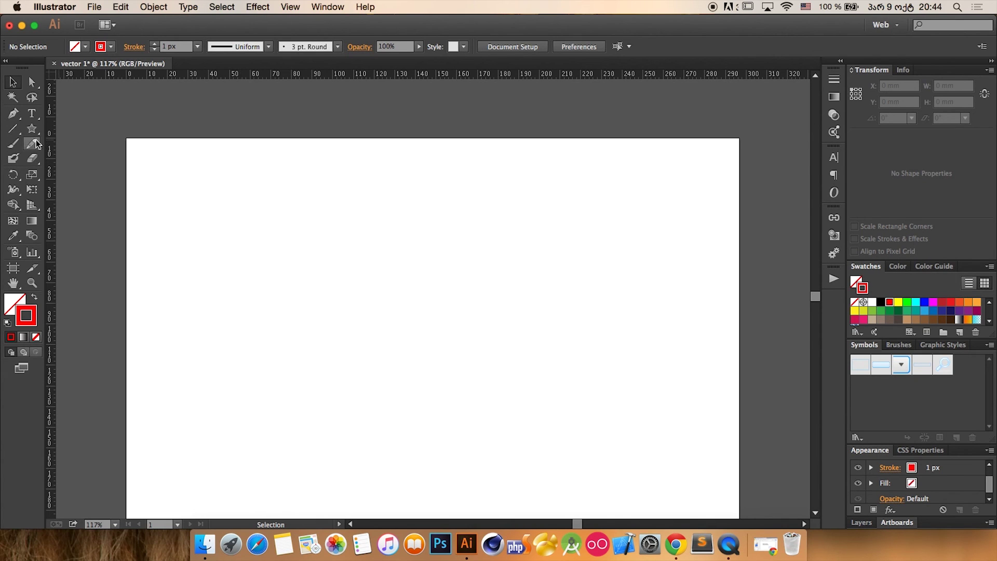
- Draw a closed, tilted leaf-shaped path about 25 by 36 mm with curved Pen segments in the artboard's left half
click(13, 113)
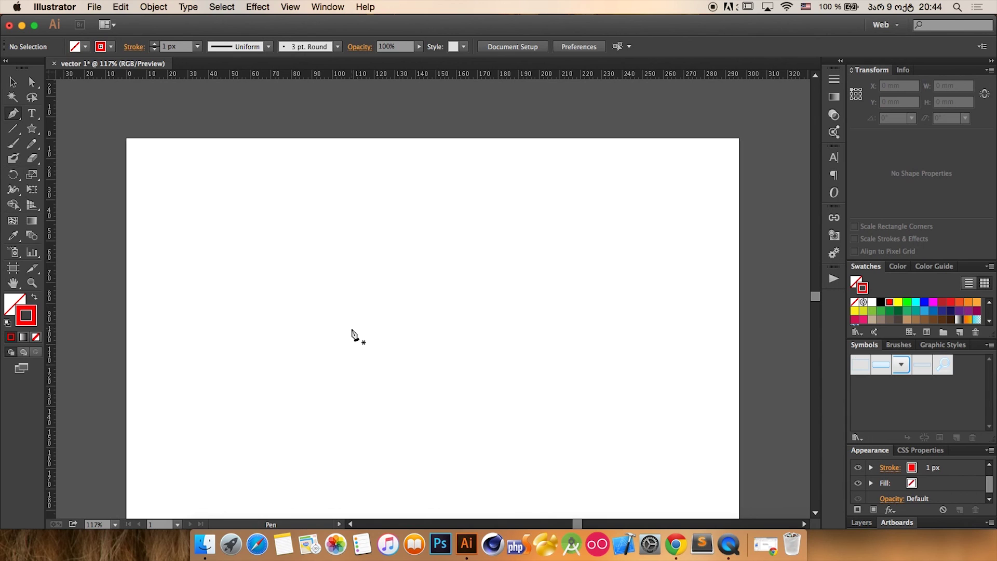
click(352, 329)
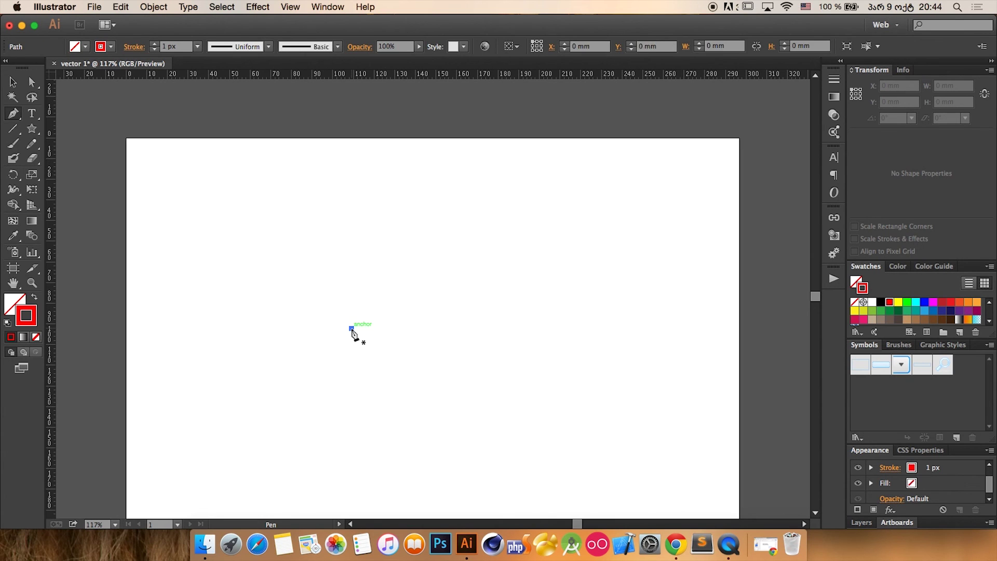
click(317, 307)
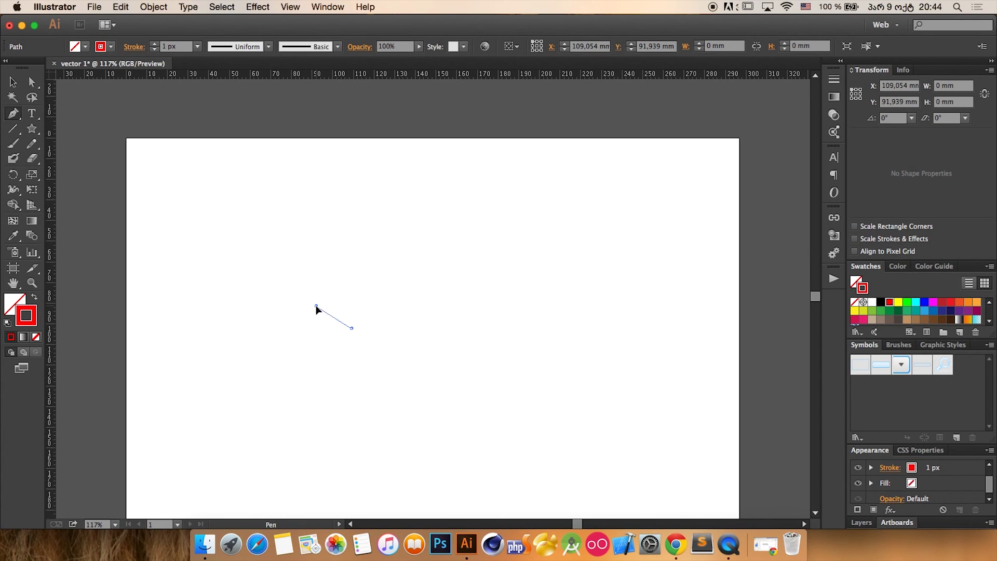
drag(317, 306, 302, 284)
drag(301, 283, 301, 282)
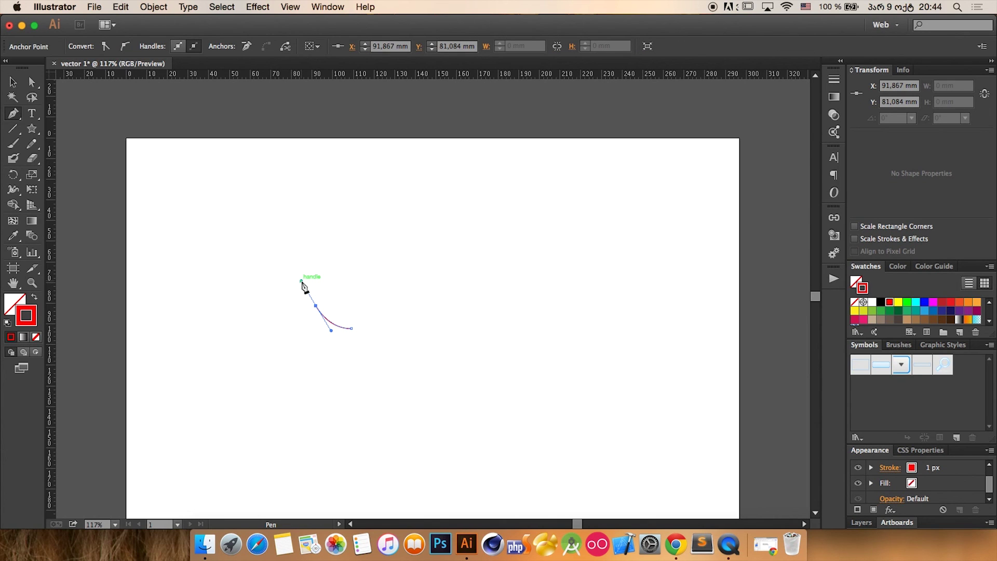
drag(302, 282, 317, 248)
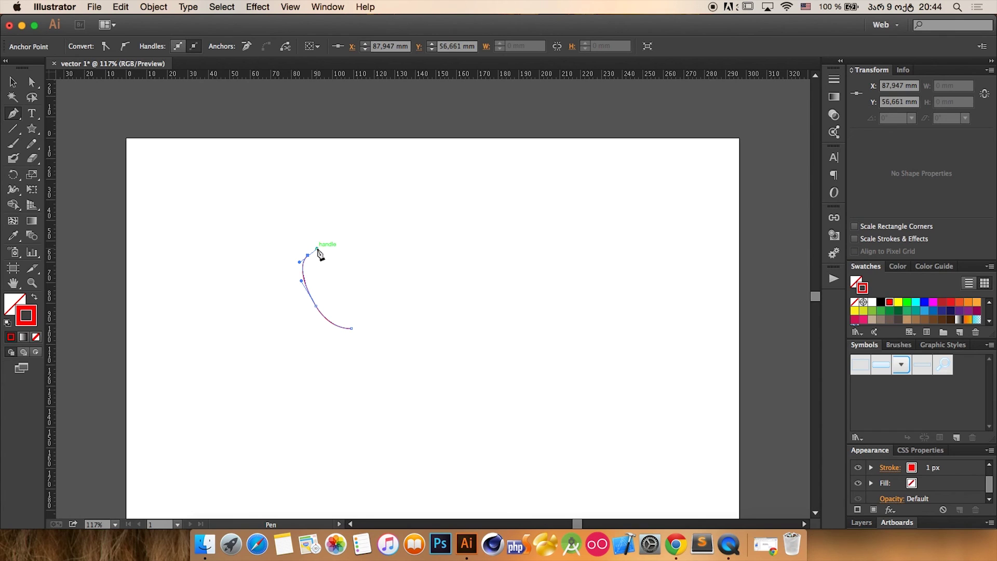
click(346, 279)
click(359, 301)
key(super+z)
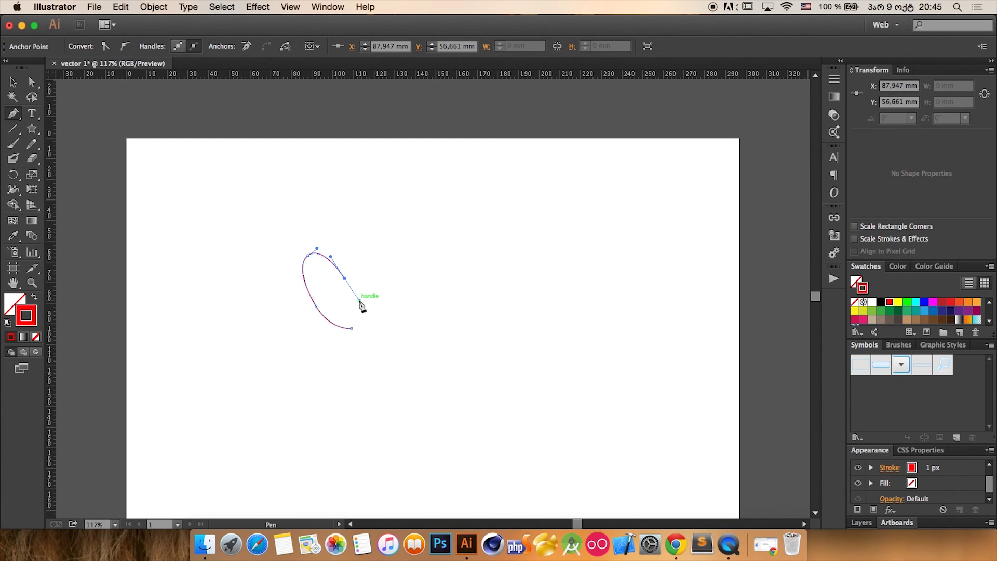
click(353, 330)
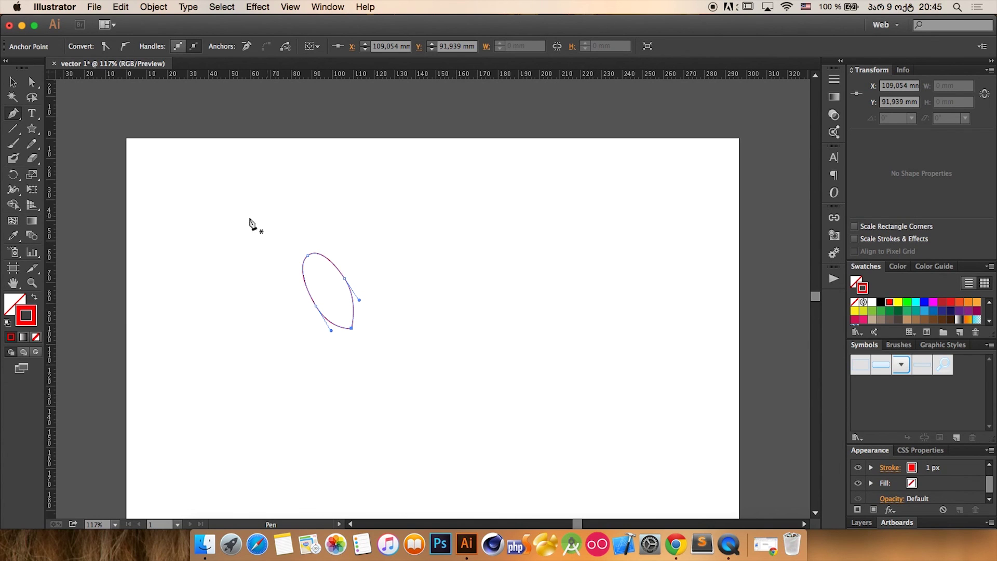
- Magnify the leaf-shaped path to 300% and select it to examine its outline and anchor points
key(v)
click(13, 82)
click(291, 205)
drag(278, 207, 411, 347)
key(a)
key(super+equal)
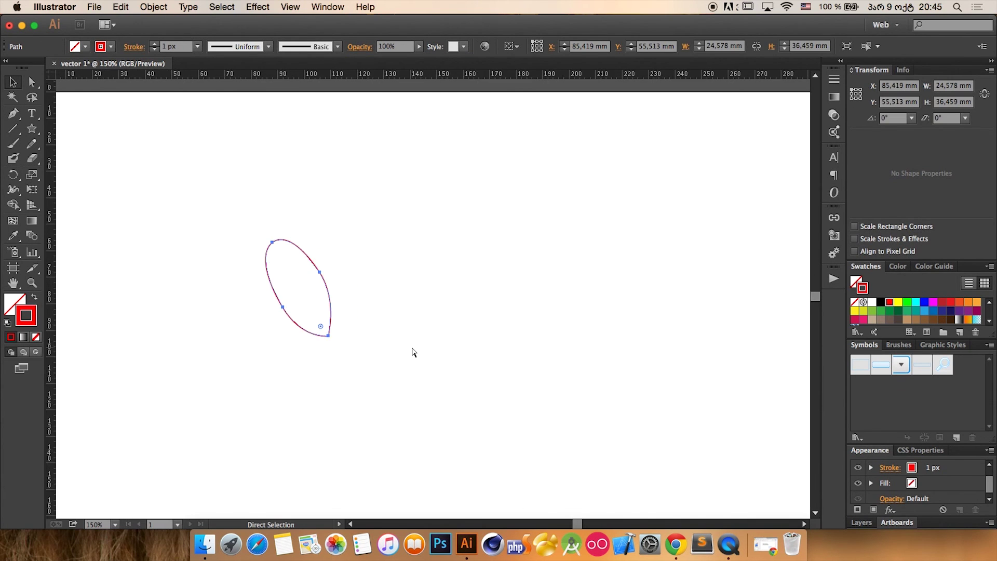
key(super+equal)
key(super+equal)
drag(245, 330, 452, 345)
key(v)
click(460, 333)
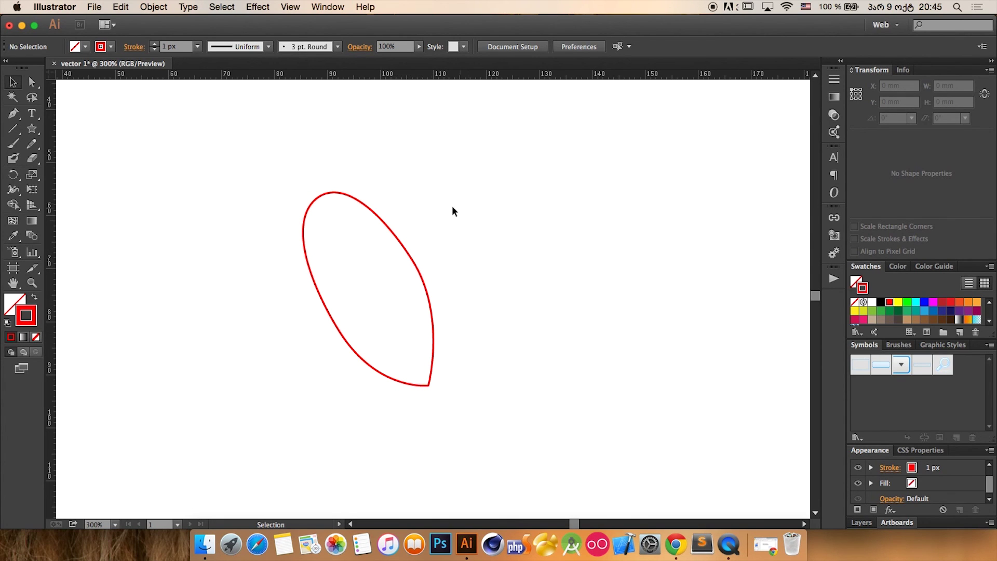
drag(478, 173, 292, 383)
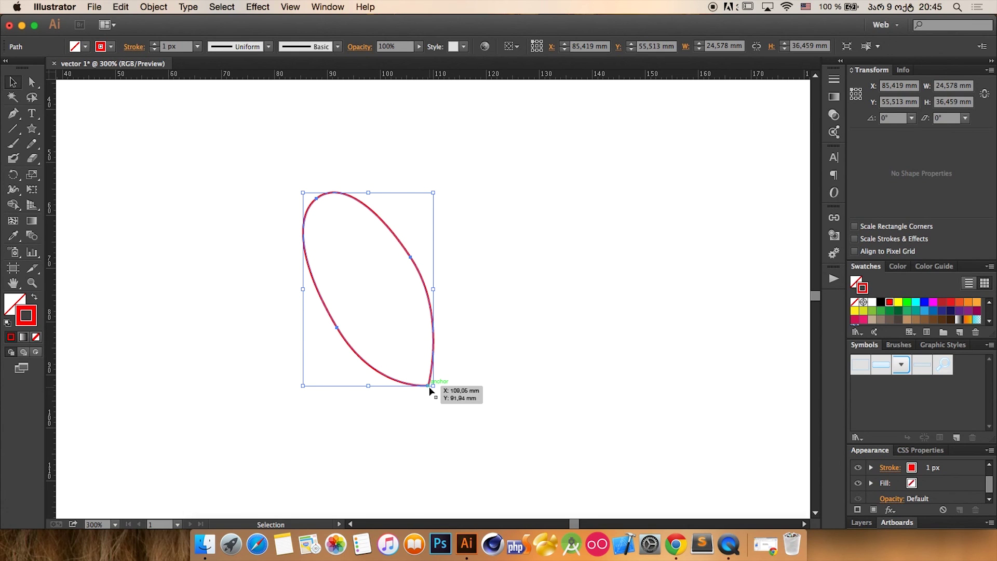
- Lengthen the lower direction handle of the path's upper-right anchor so the right-hand curve bulges outward
click(32, 83)
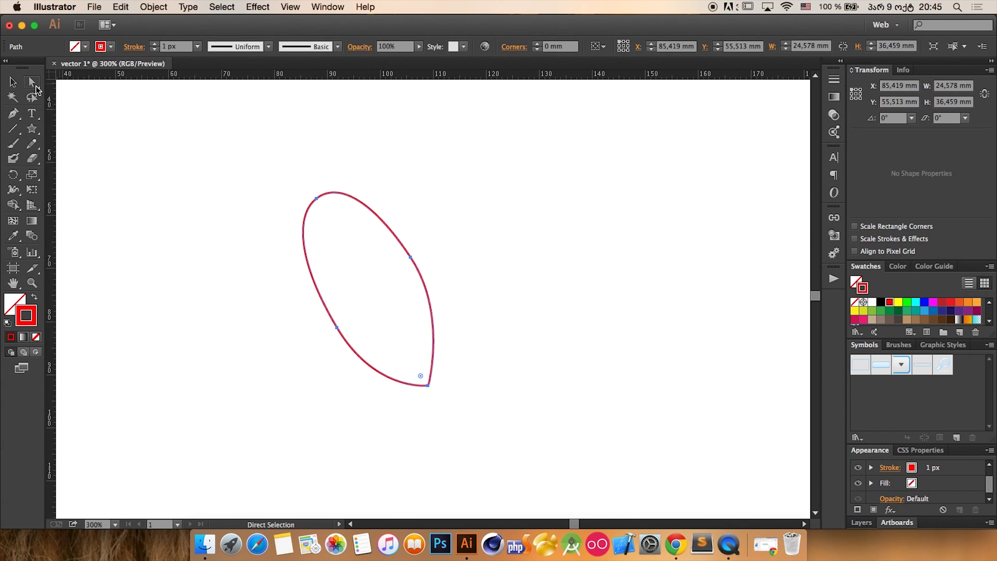
click(494, 207)
drag(448, 226, 384, 287)
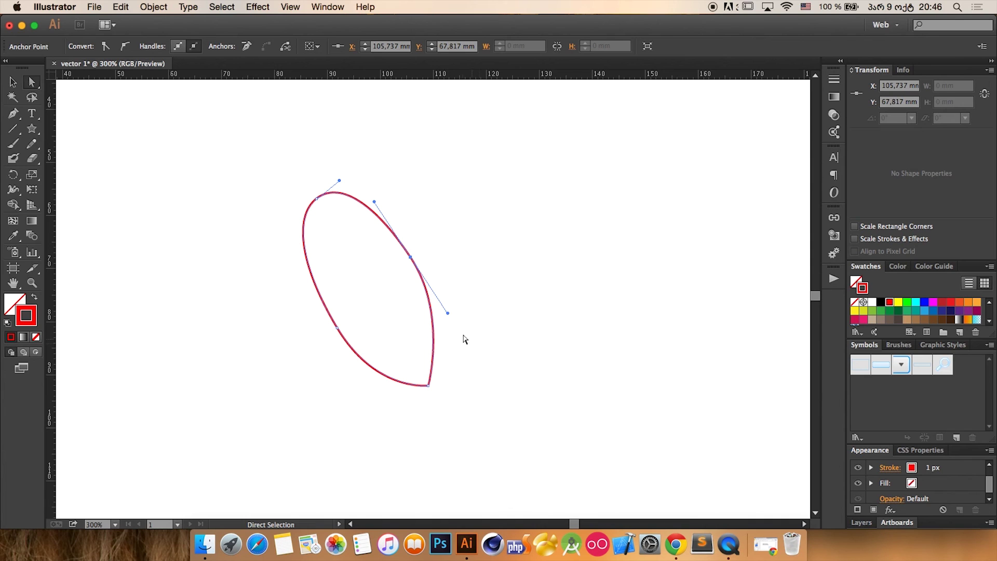
drag(448, 312, 474, 355)
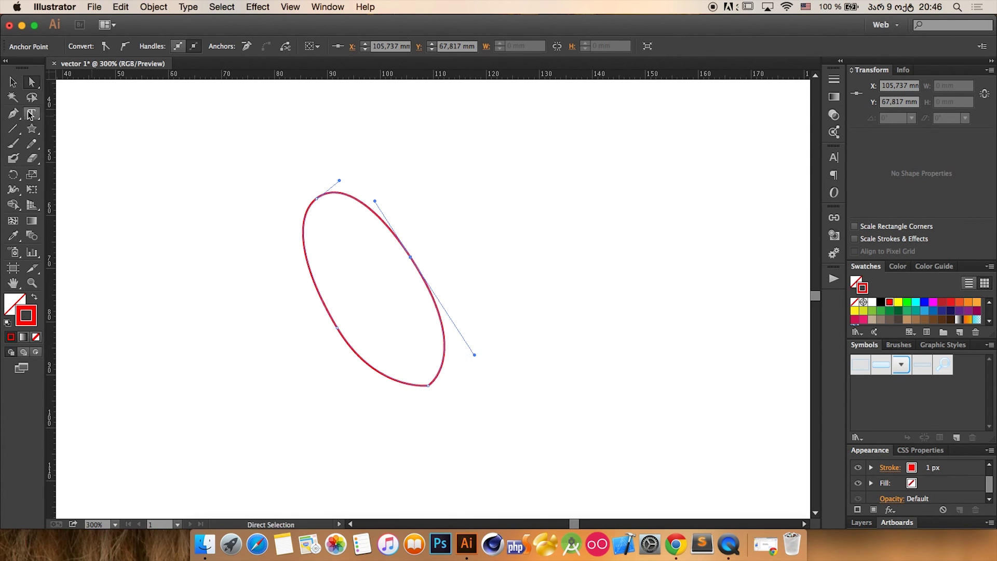
- Delete the leaf-shaped path and fit the whole artboard in the window
click(11, 82)
click(211, 176)
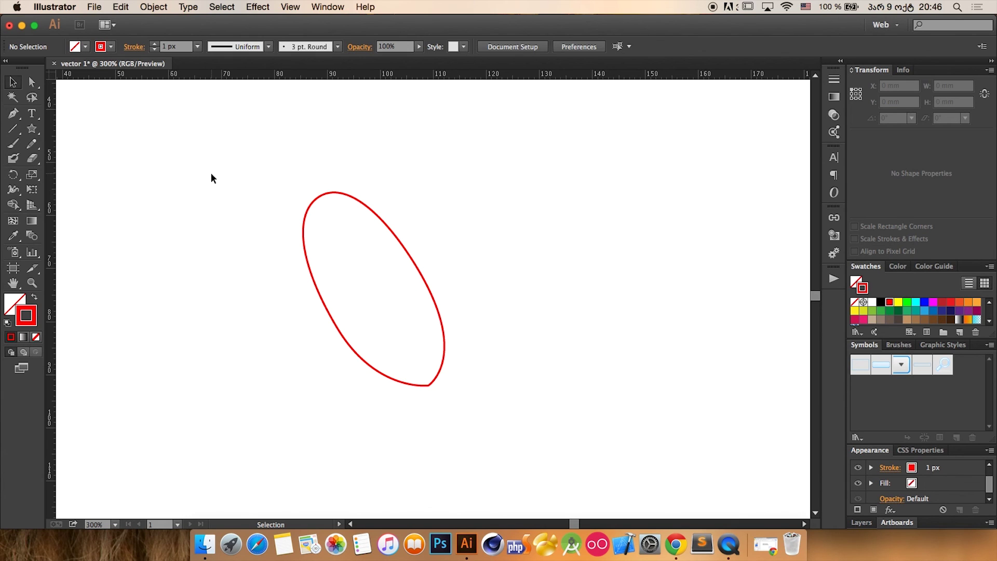
key(super+a)
key(Delete)
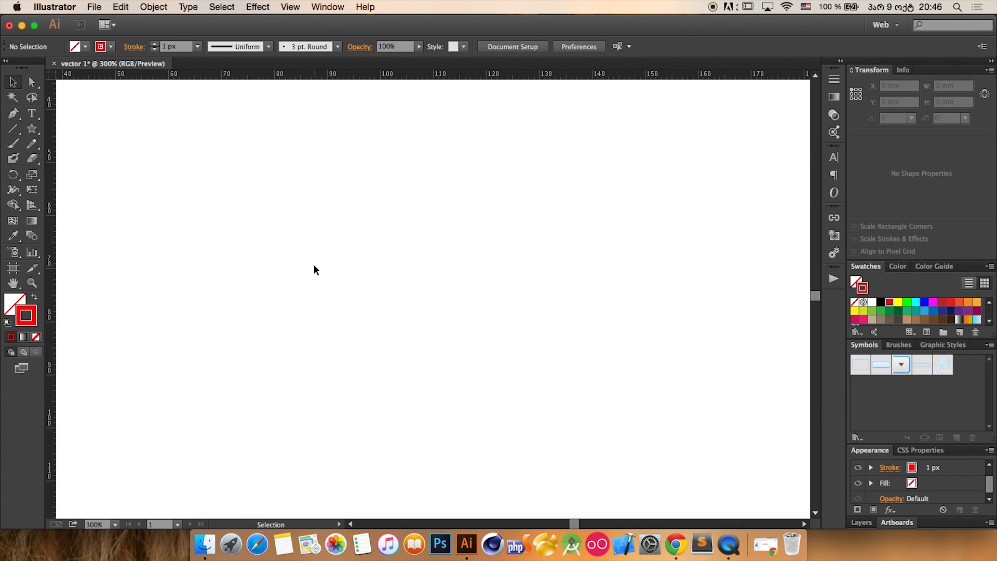
key(super+0)
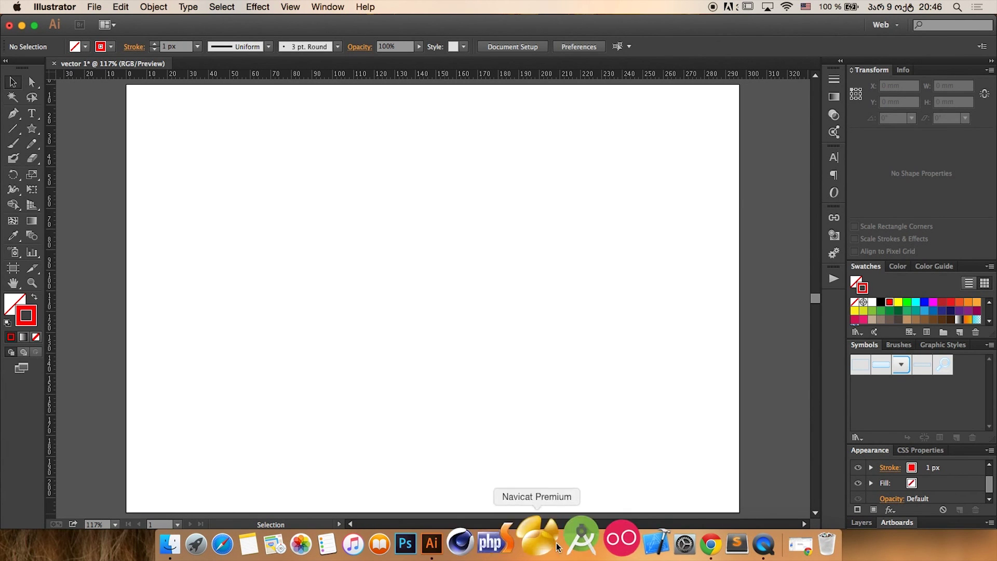
- Switch to Chrome and search Google Images for "simple poster titanic" in a new tab
click(758, 546)
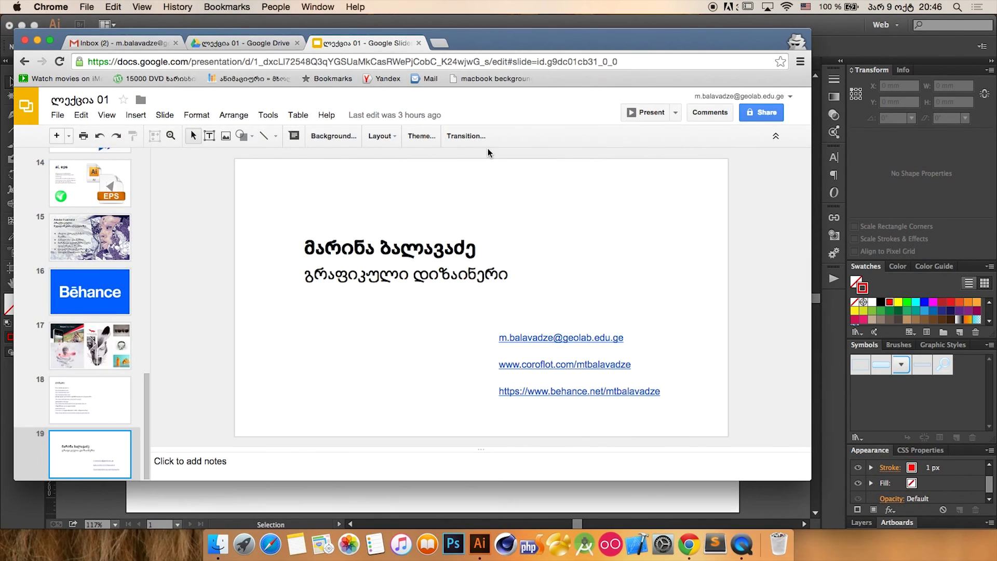
click(442, 44)
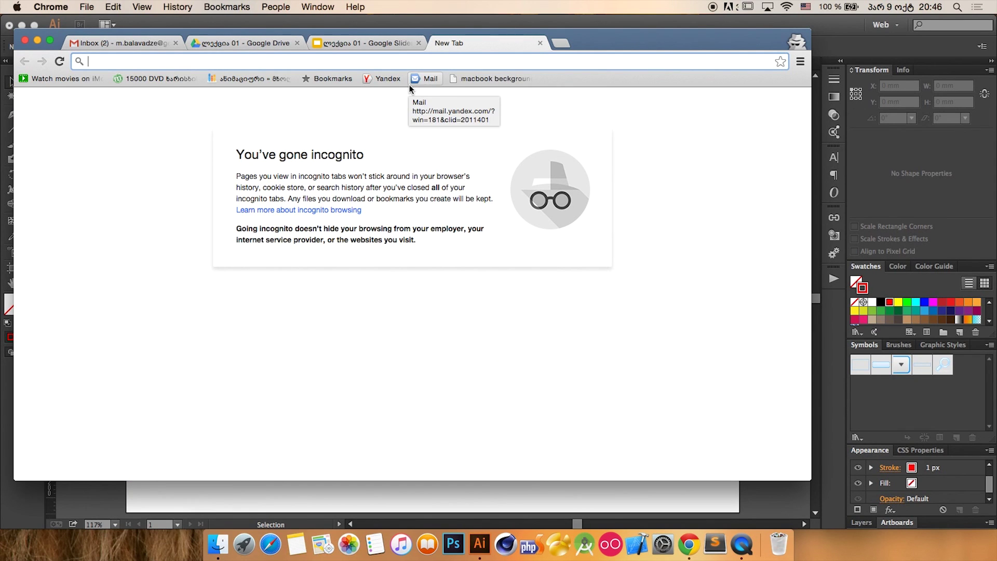
text(si)
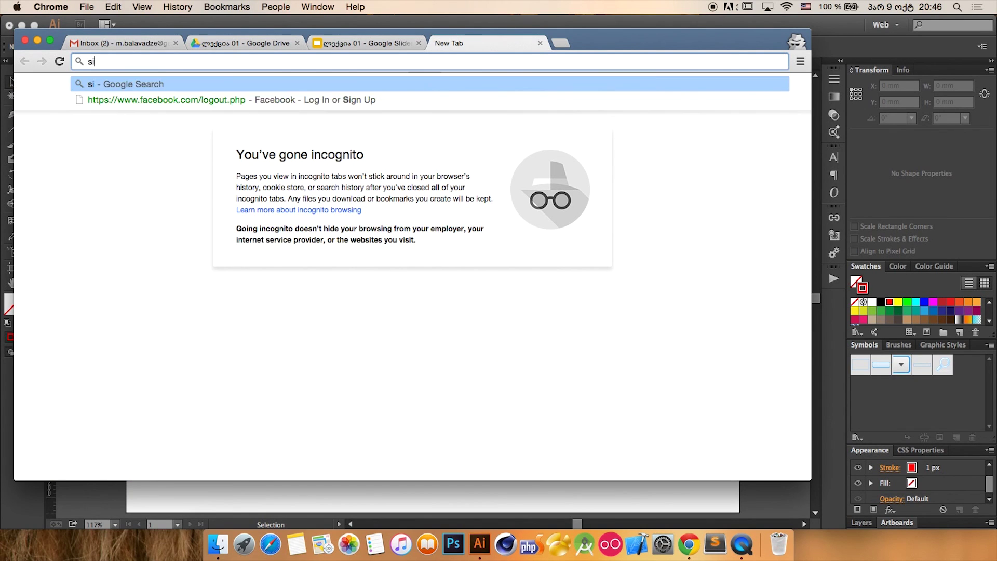
text(mple po)
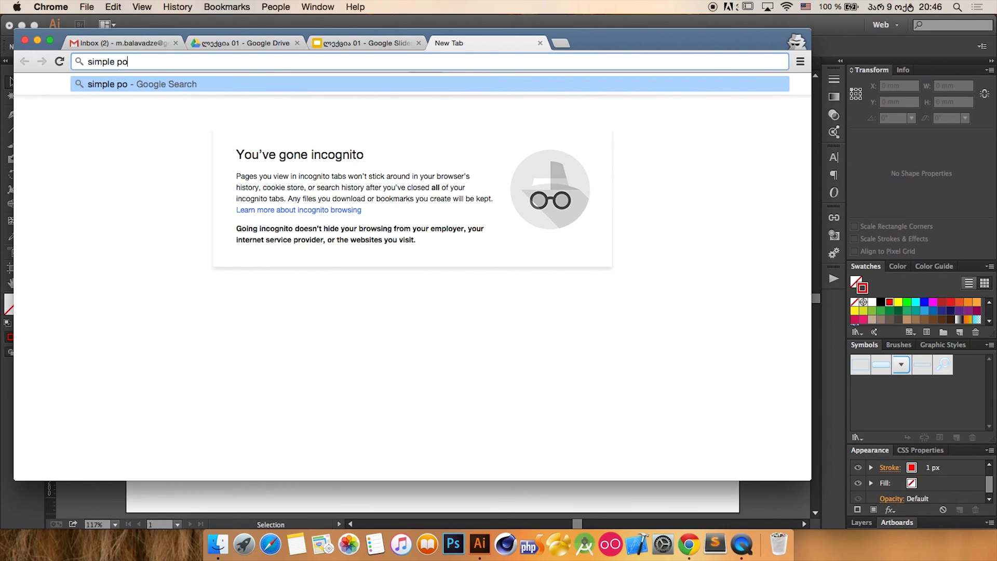
text(ster titanic)
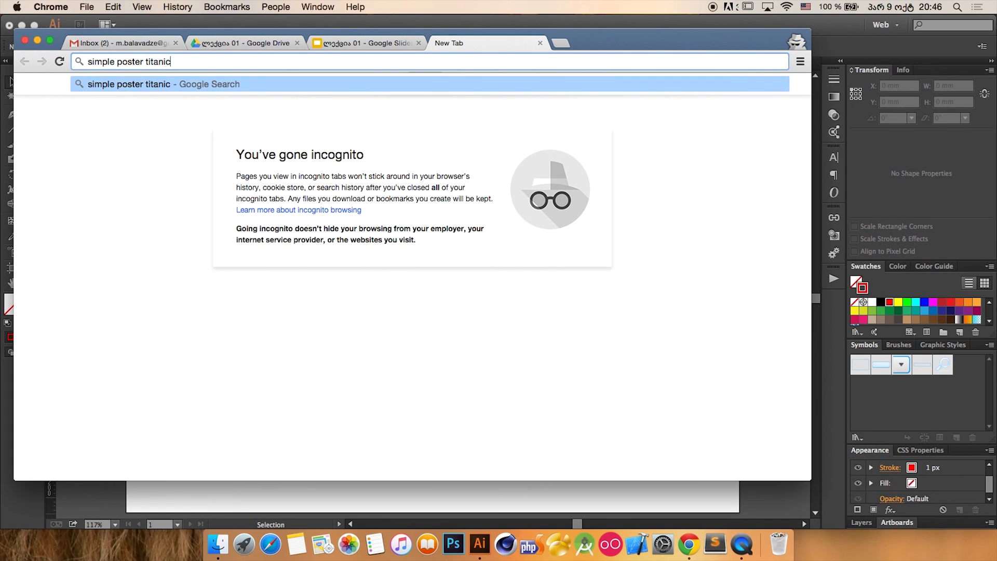
key(Return)
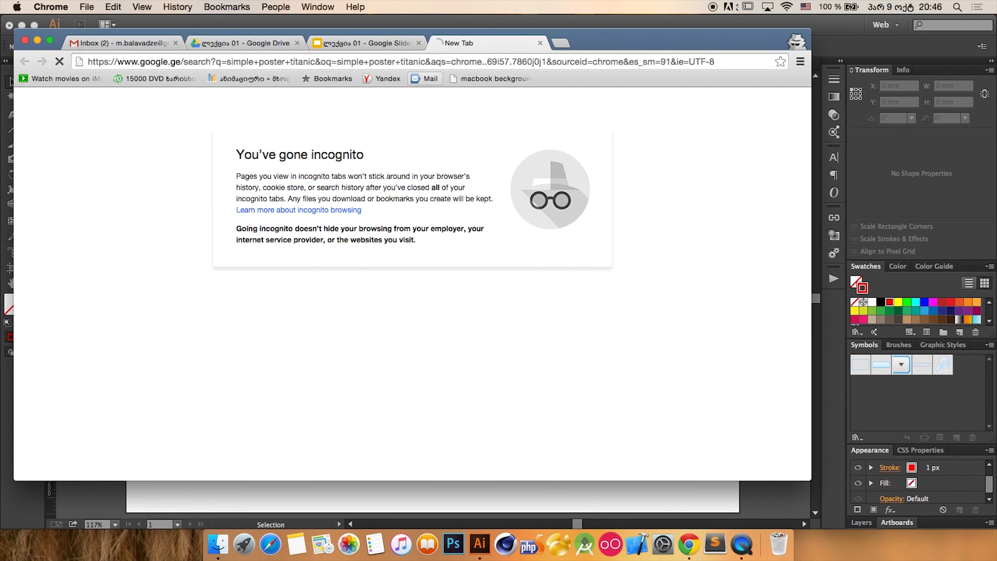
click(155, 144)
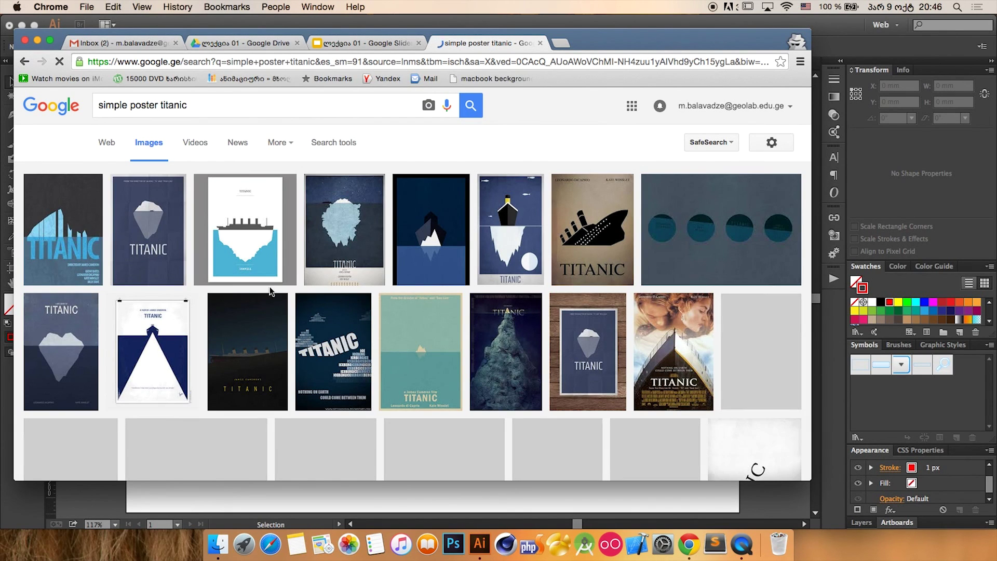
- Open the Titanic poster with the grey ship above a white iceberg at full size and save it to the Desktop as "poster"
click(248, 233)
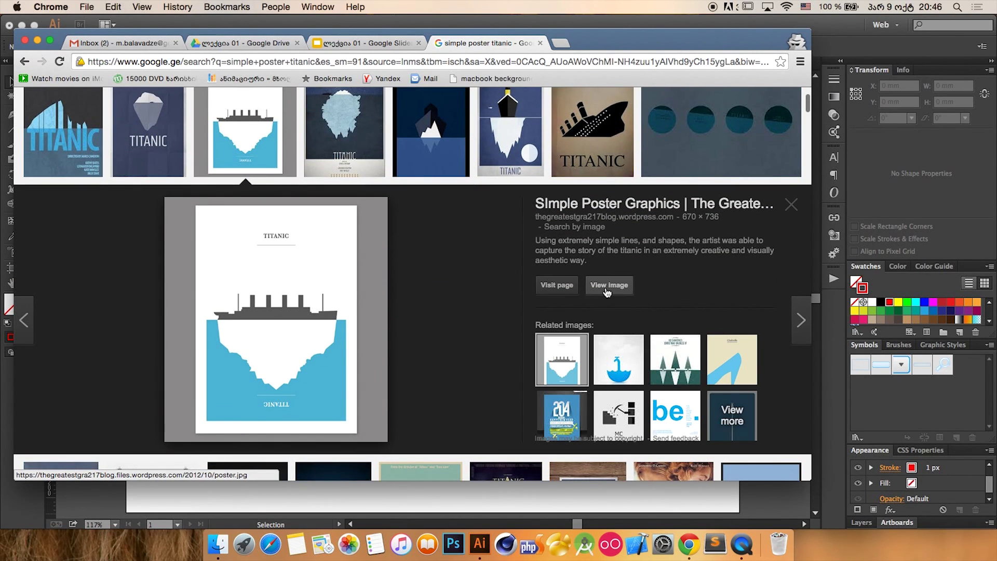
click(606, 289)
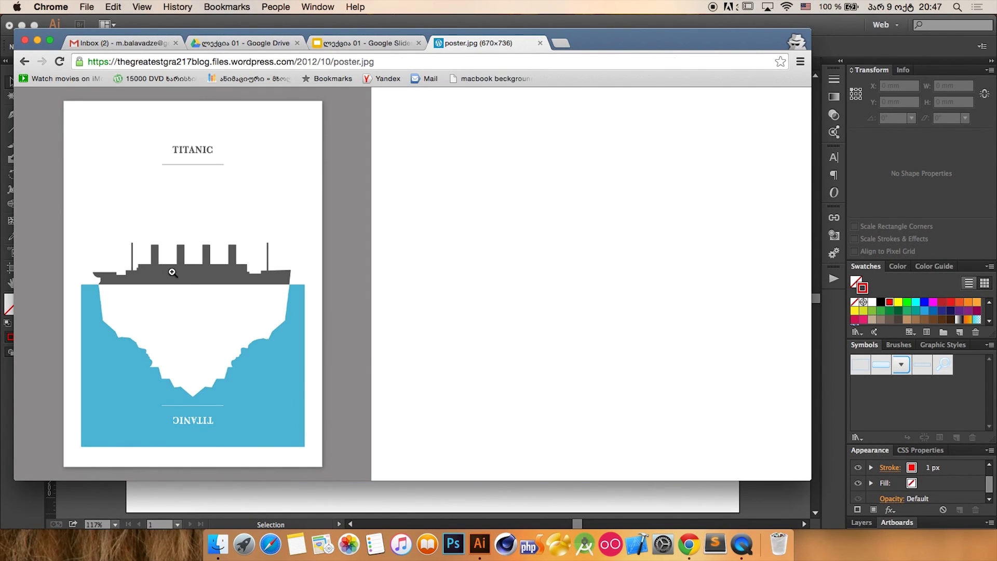
click(187, 240)
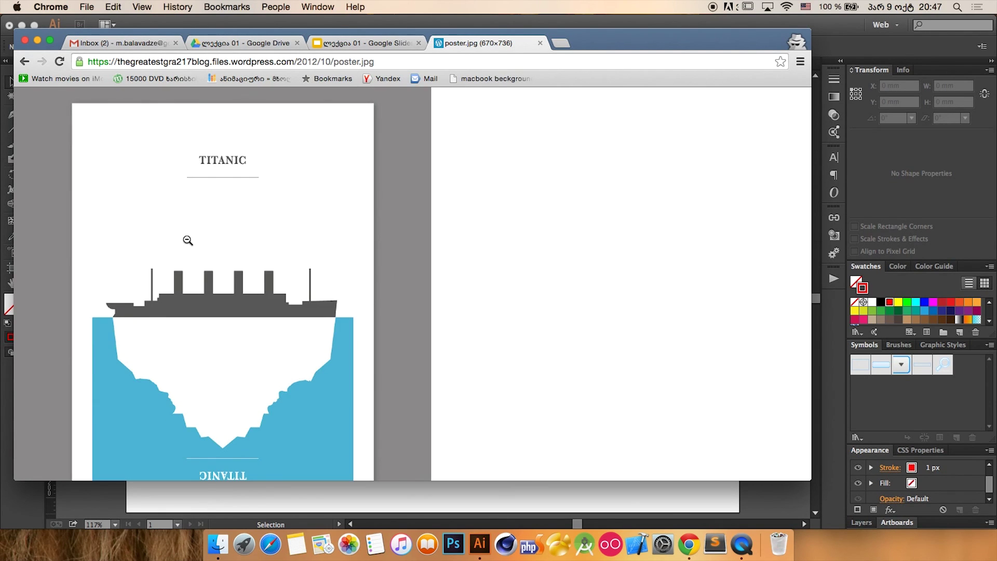
click(187, 240)
right_click(188, 240)
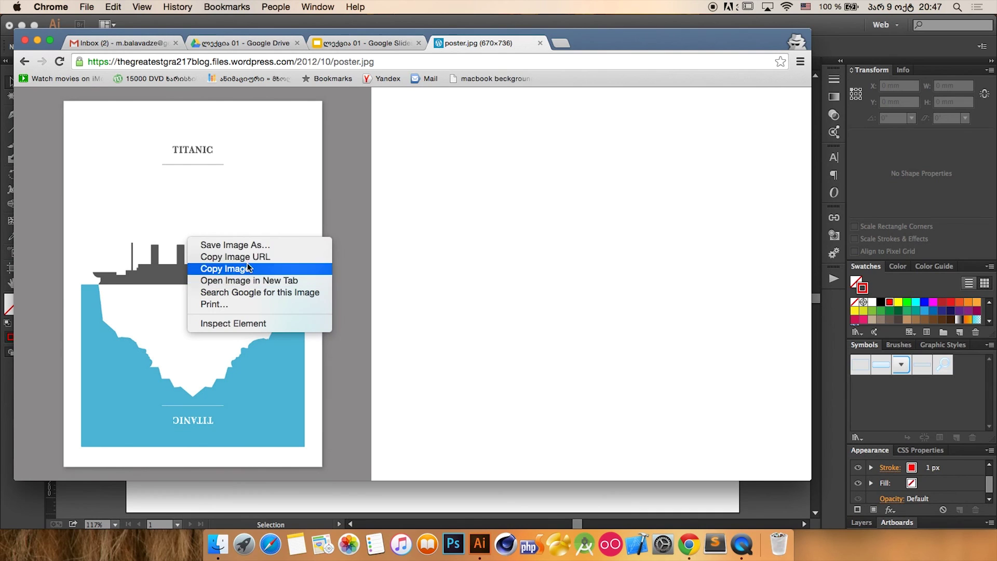
click(258, 247)
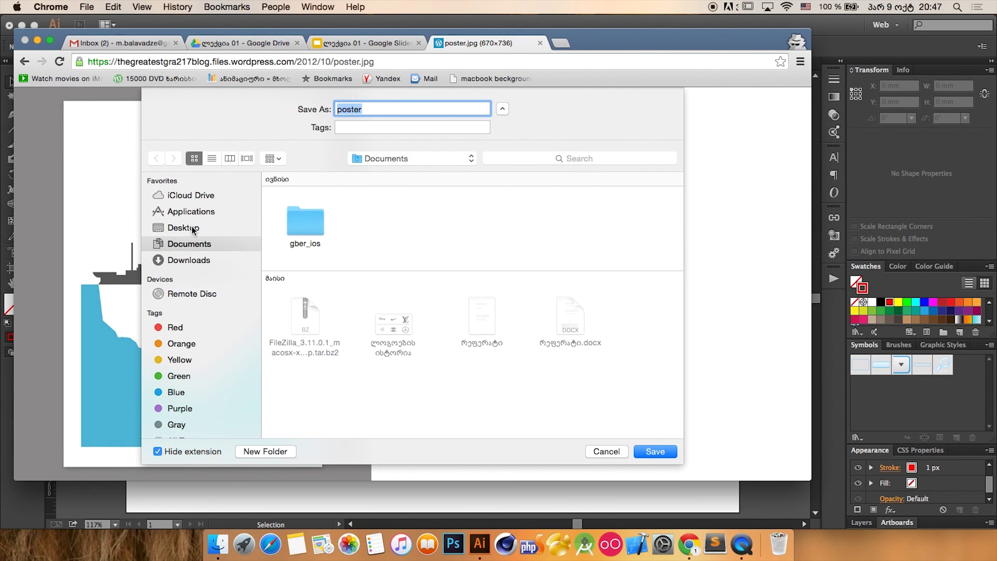
click(192, 229)
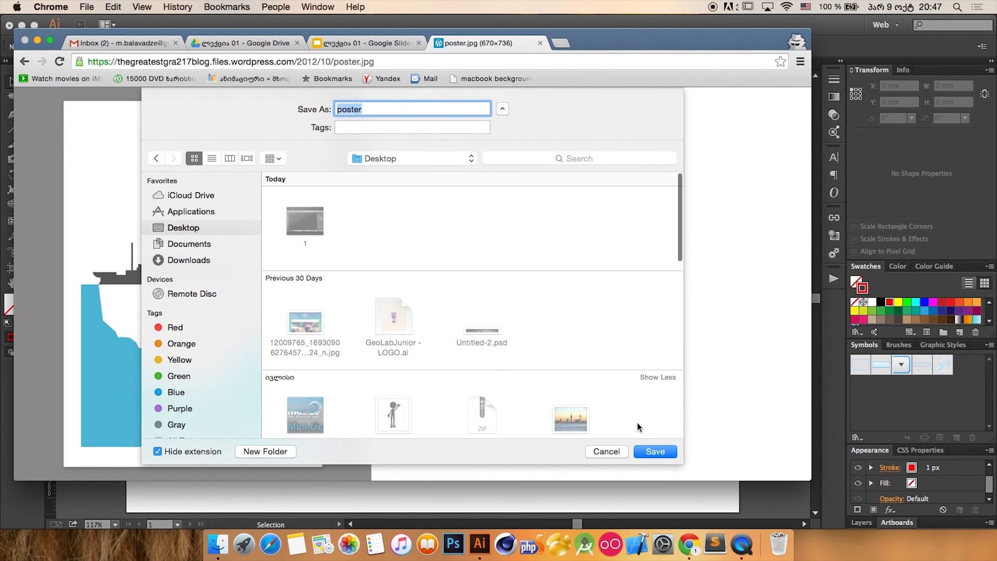
click(654, 449)
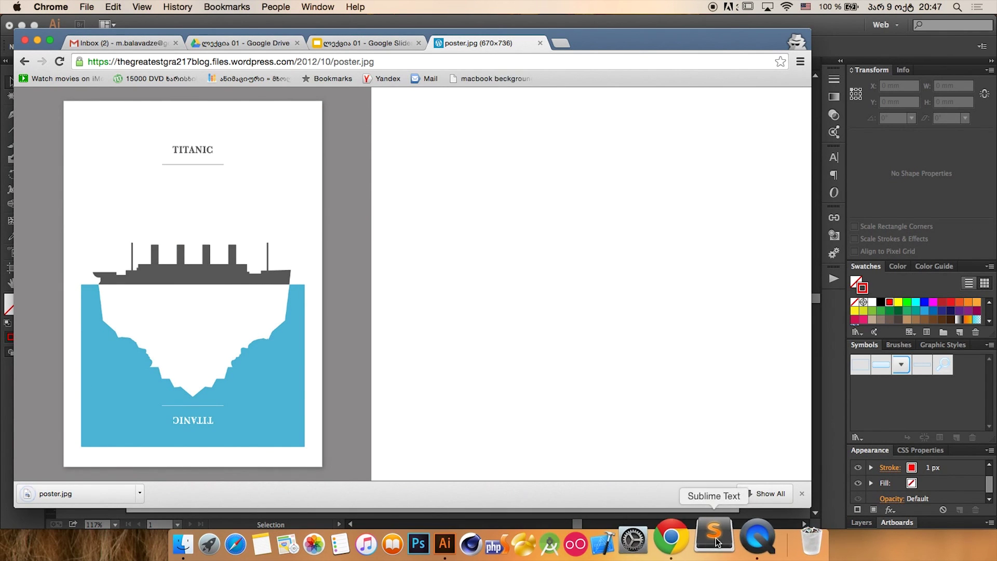
- Switch to Illustrator and close the document "vector 1" without saving
click(478, 542)
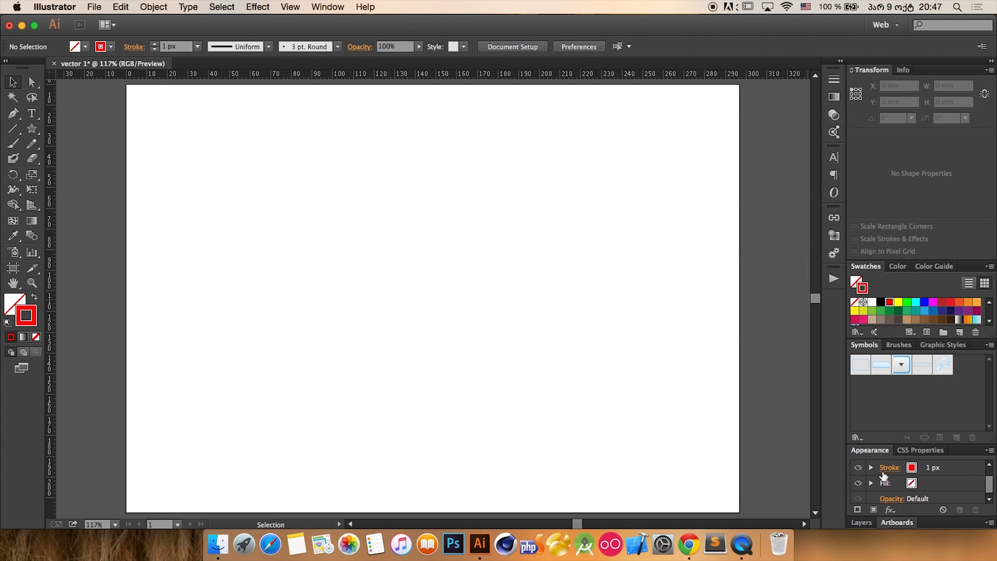
key(super+w)
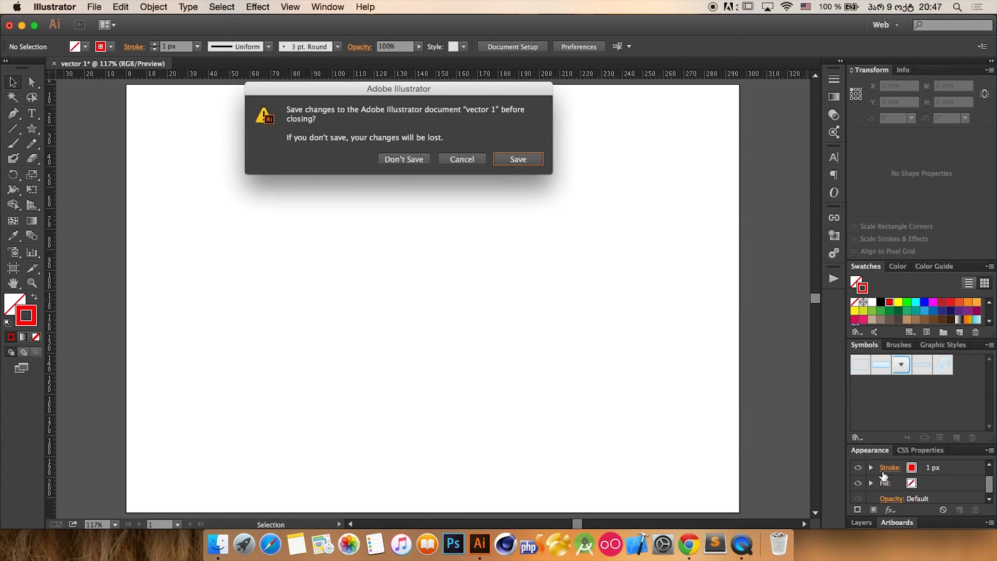
click(414, 159)
- Create a new A4 RGB document in portrait orientation with one artboard
key(super+n)
click(525, 248)
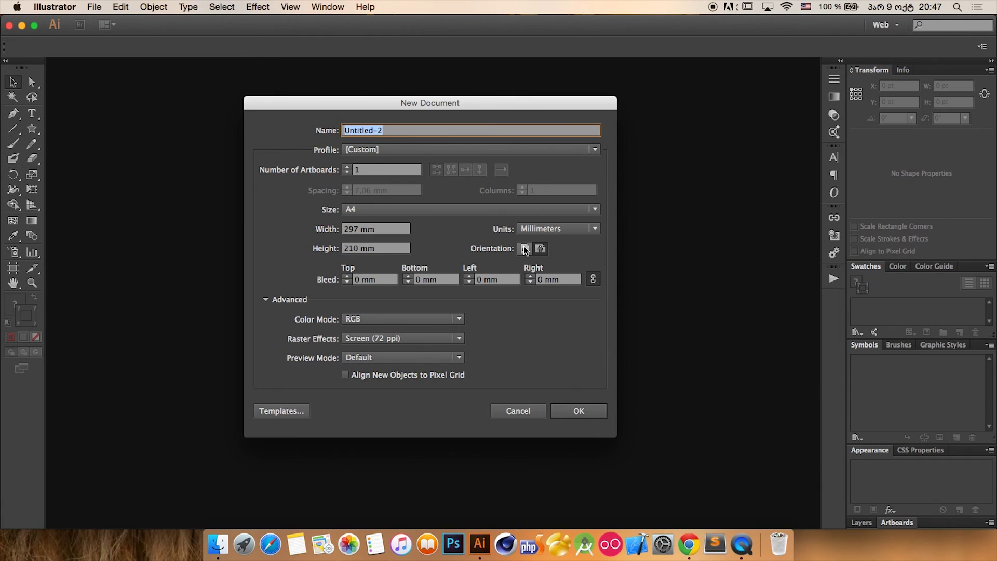
click(600, 410)
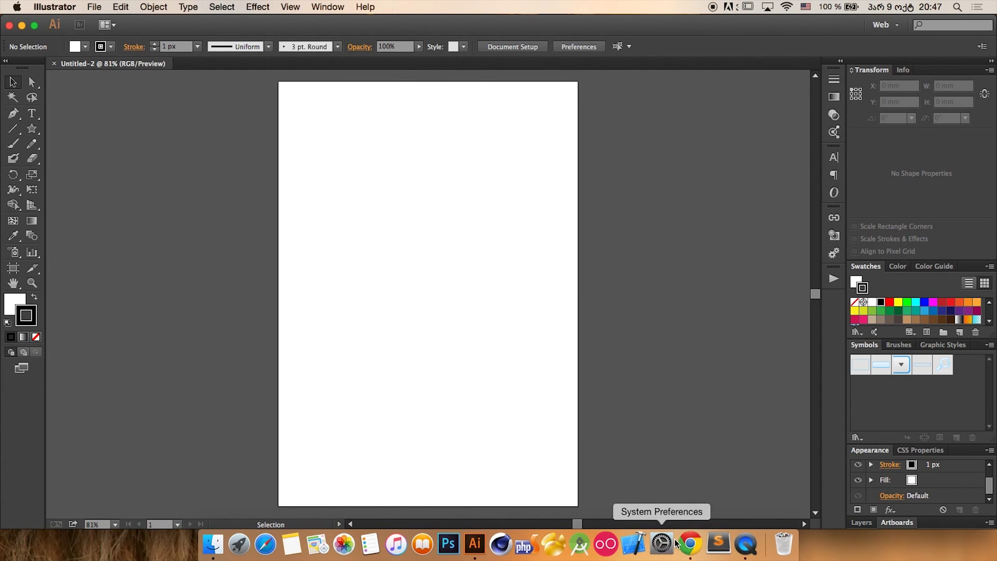
- Check the Titanic poster in Chrome, return to Illustrator and show the Layers panel
click(687, 552)
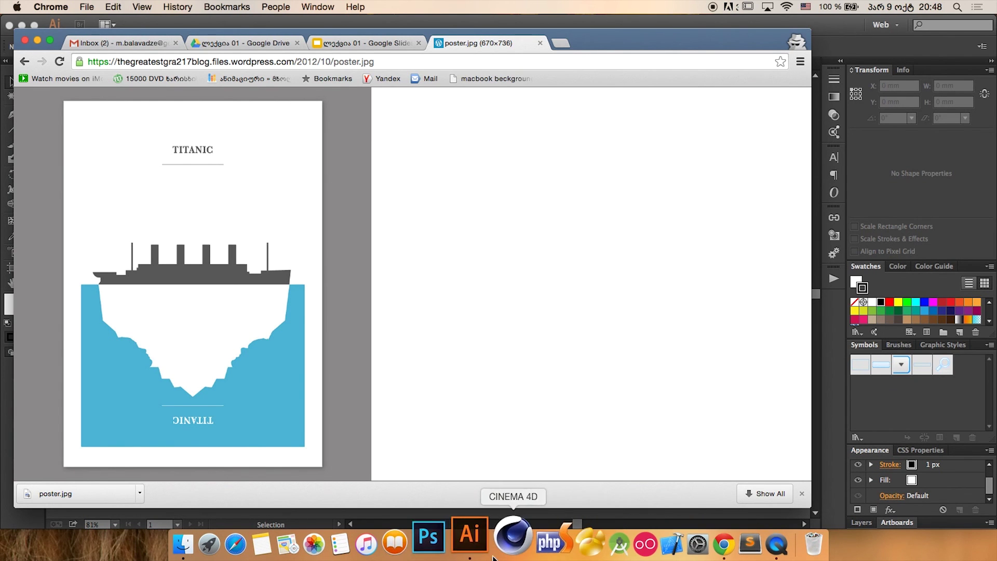
click(476, 543)
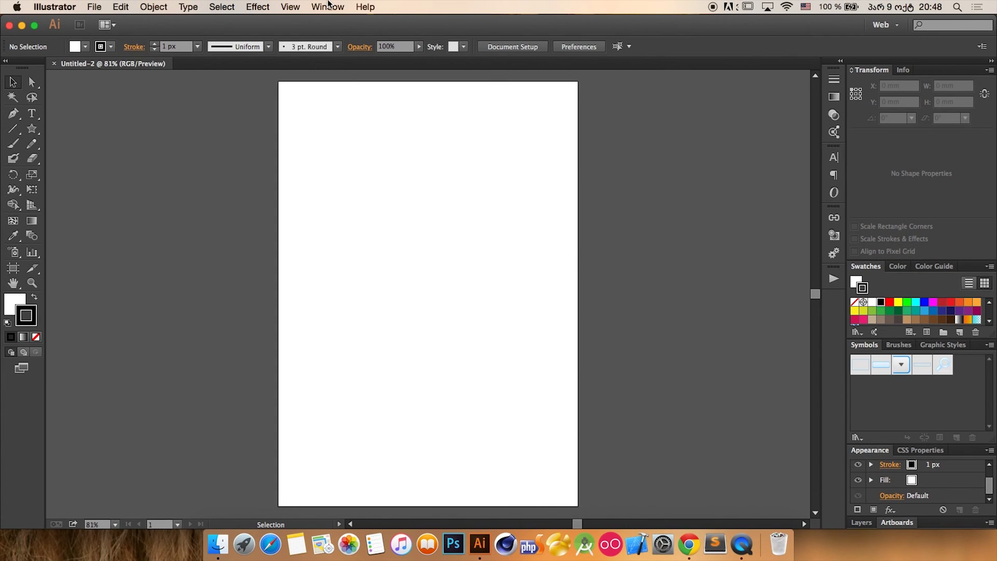
click(328, 6)
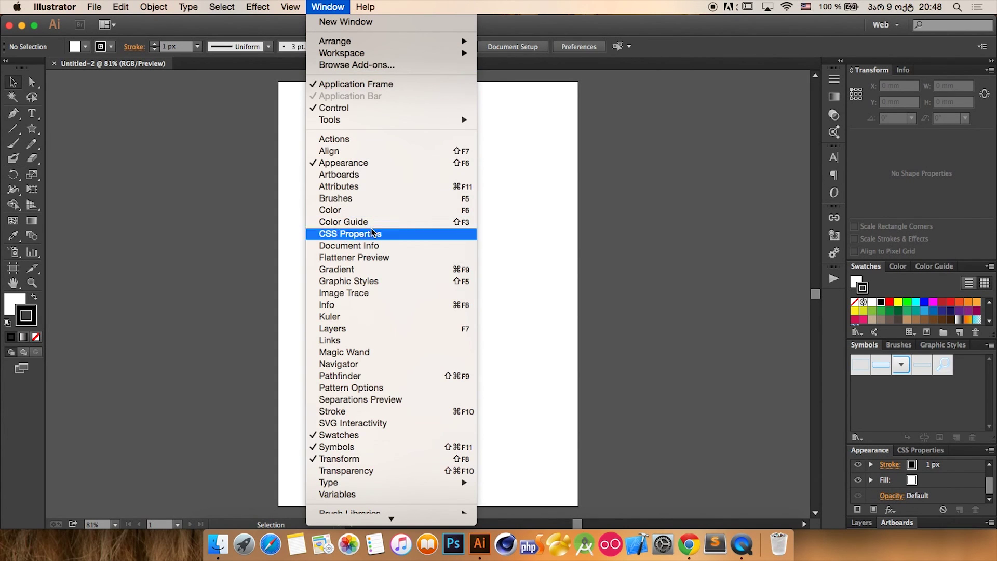
click(368, 332)
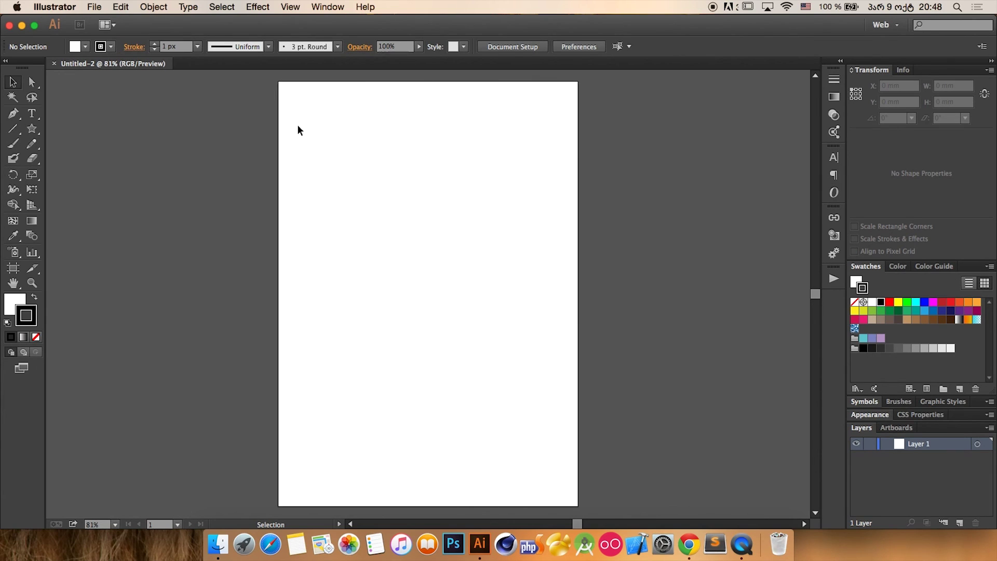
click(95, 5)
mouse_move(73, 6)
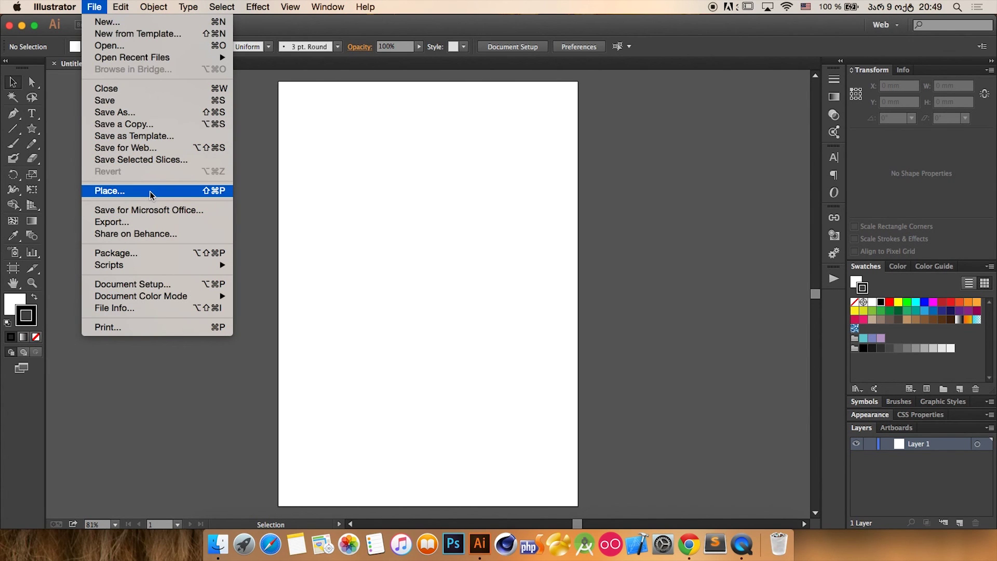
click(150, 191)
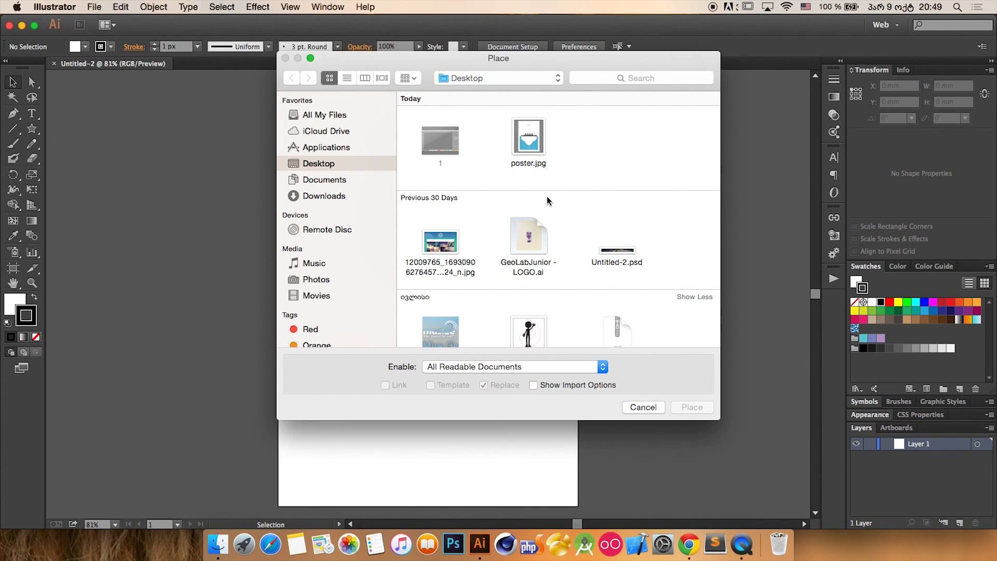
click(648, 413)
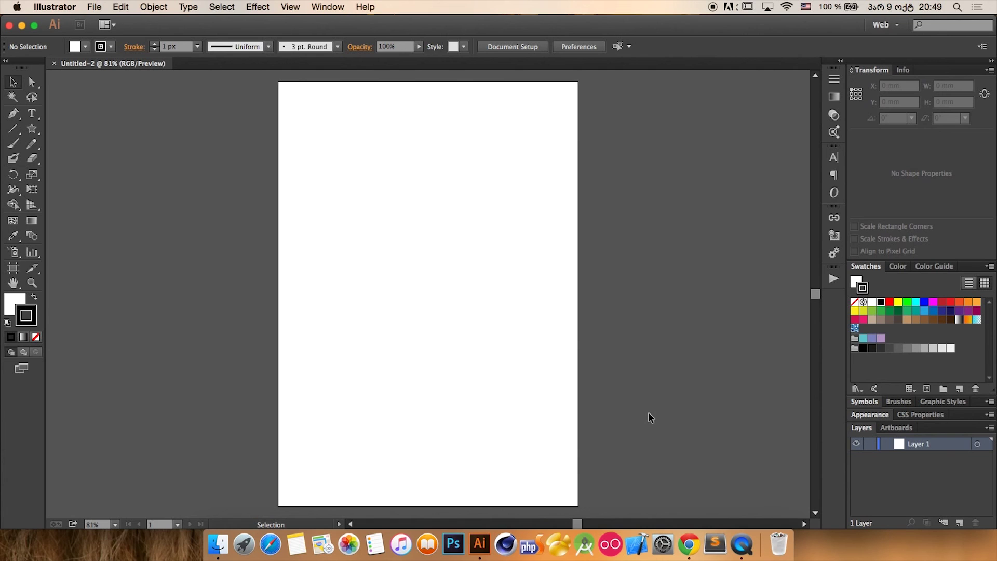
key(super+n)
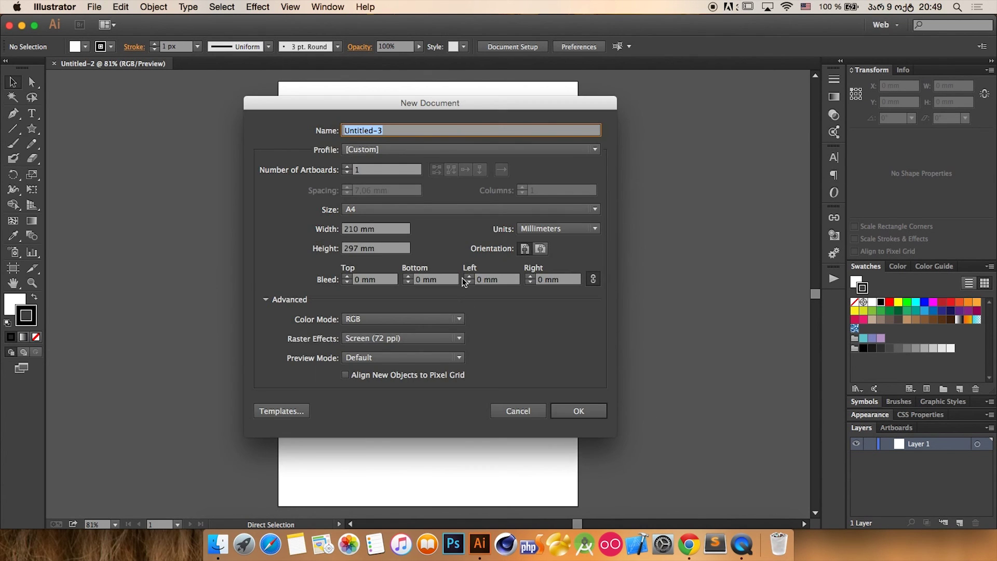
click(540, 250)
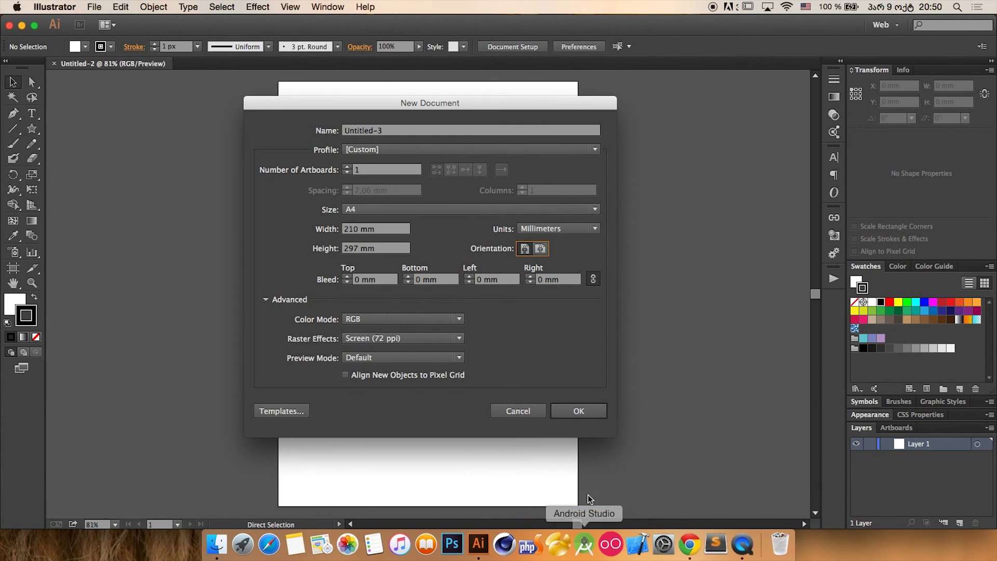
click(541, 413)
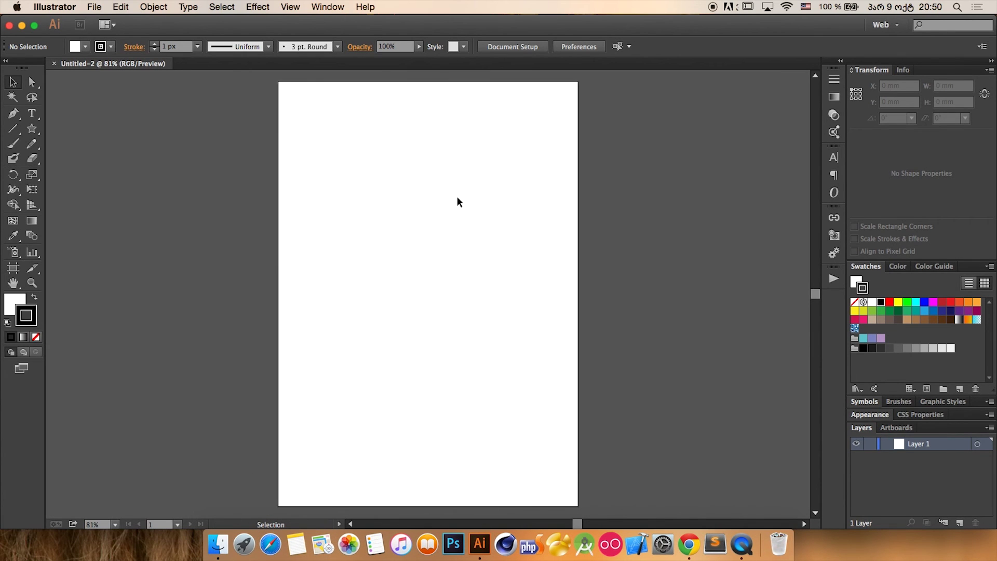
- Place poster.jpg from the Desktop as a linked image and position it around the middle of the artboard
click(95, 7)
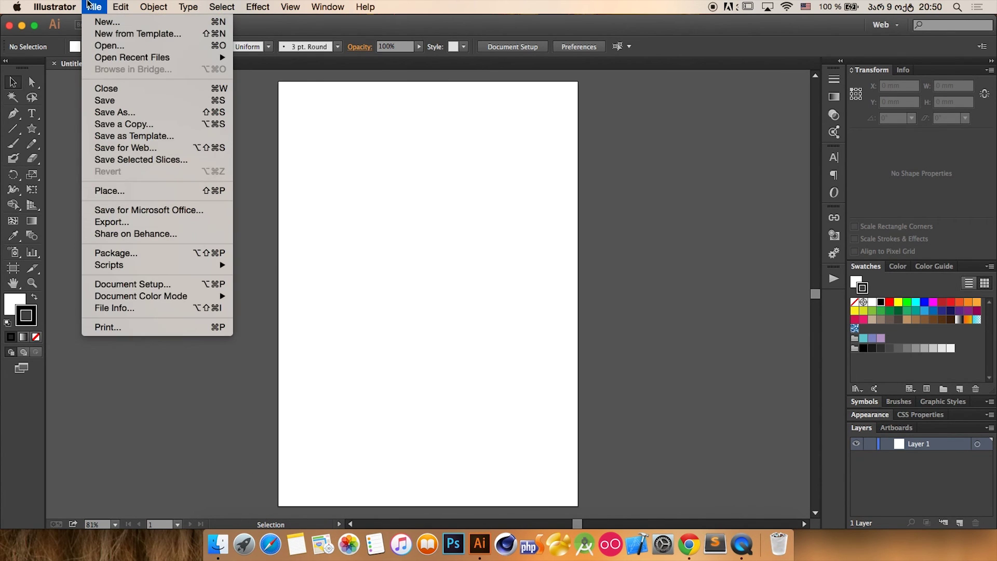
click(120, 193)
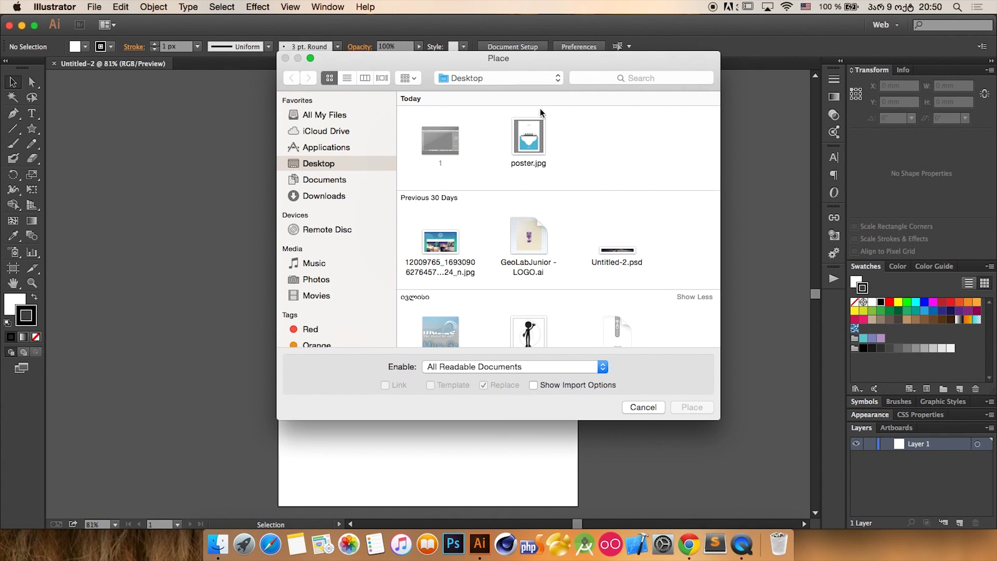
click(535, 140)
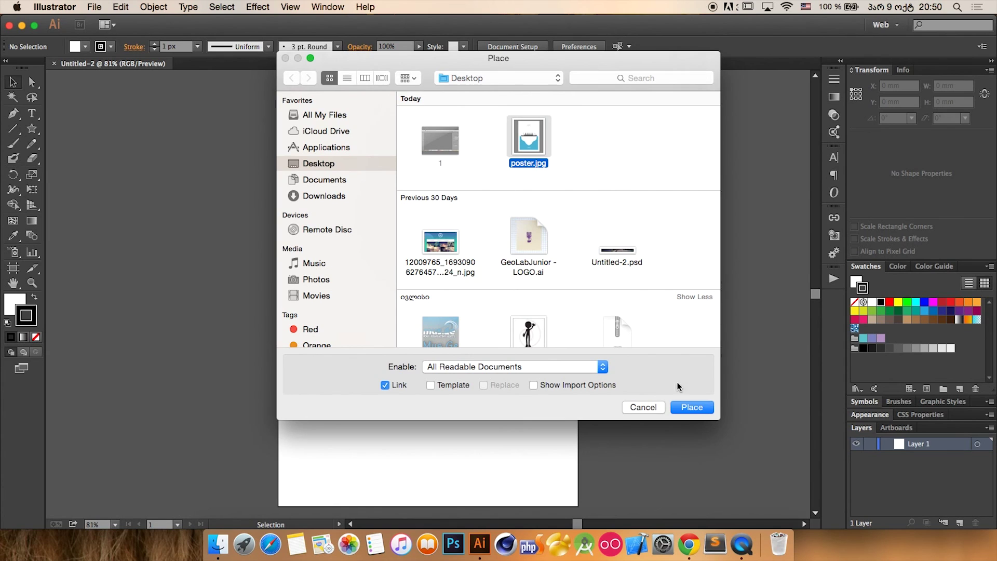
click(693, 407)
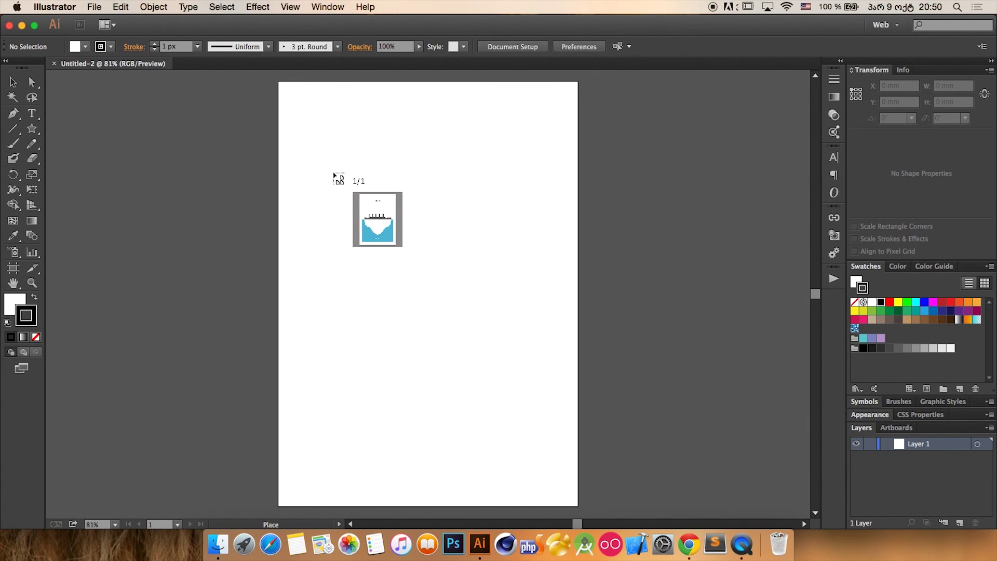
click(333, 173)
drag(496, 190, 478, 202)
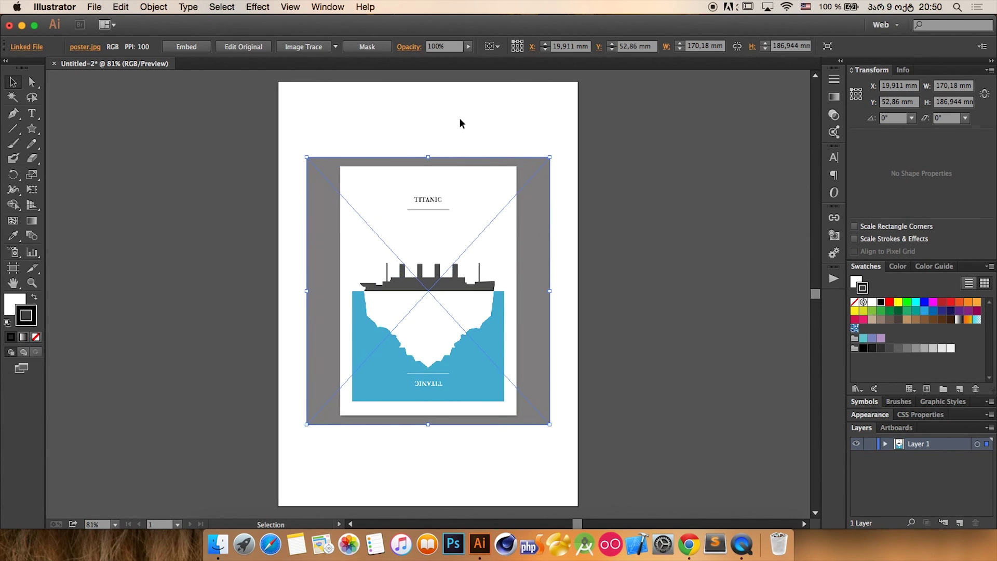
- Set the placed poster image's opacity to 30%
click(460, 122)
drag(406, 120, 564, 363)
drag(422, 116, 470, 273)
click(340, 6)
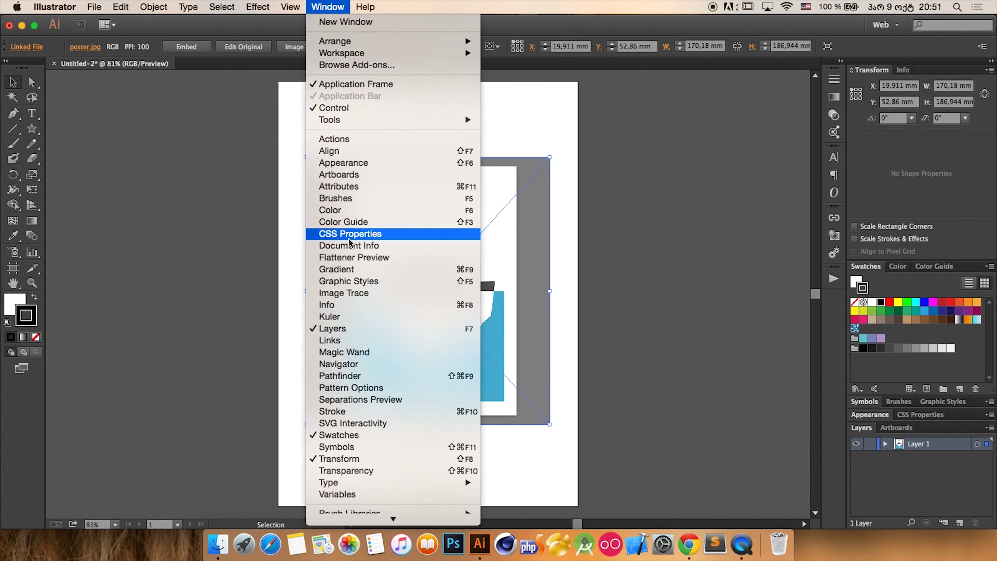
click(376, 471)
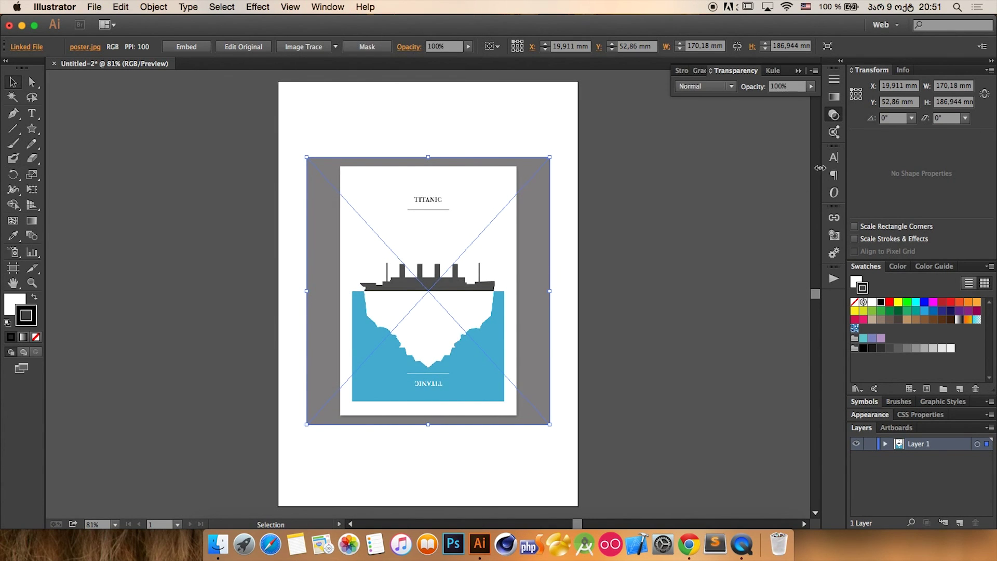
click(794, 84)
text(30)
key(Return)
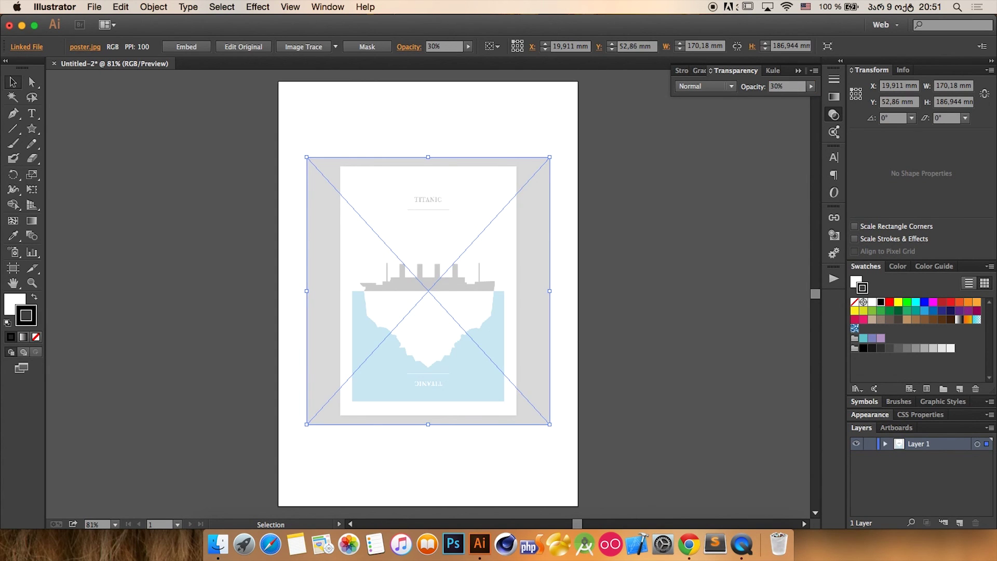
click(583, 200)
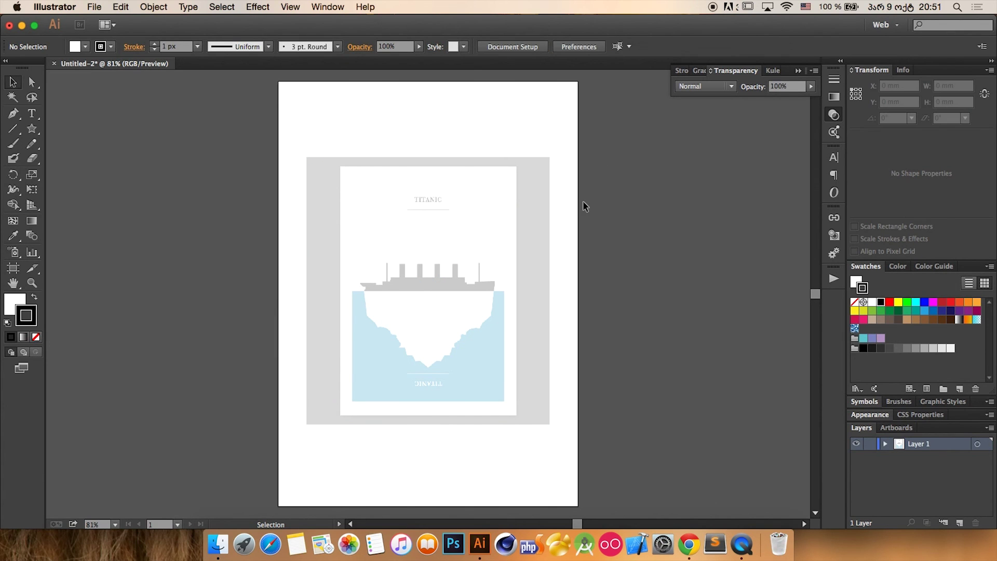
- Move the faded poster image slightly down to centre it vertically on the artboard
click(335, 332)
click(667, 234)
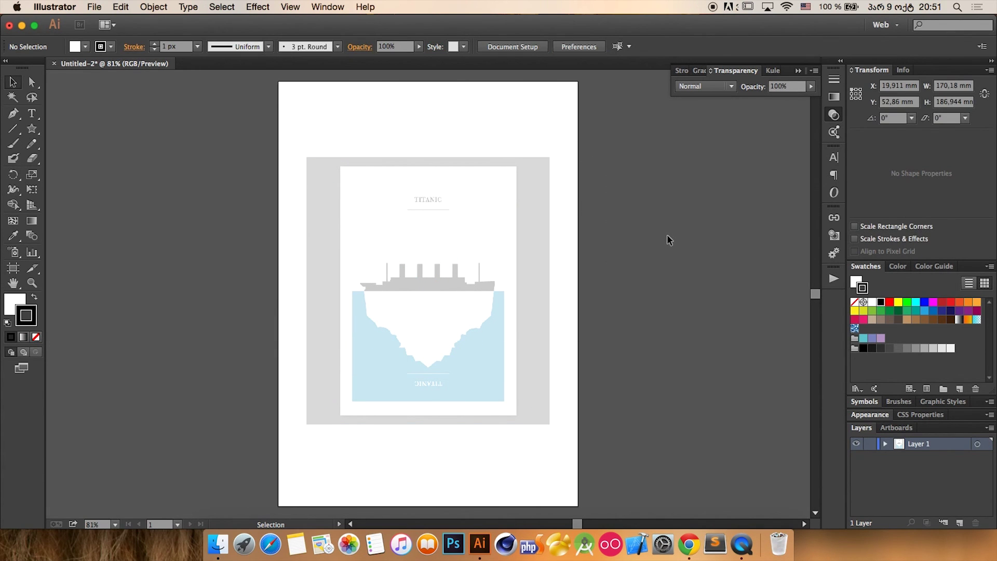
click(341, 356)
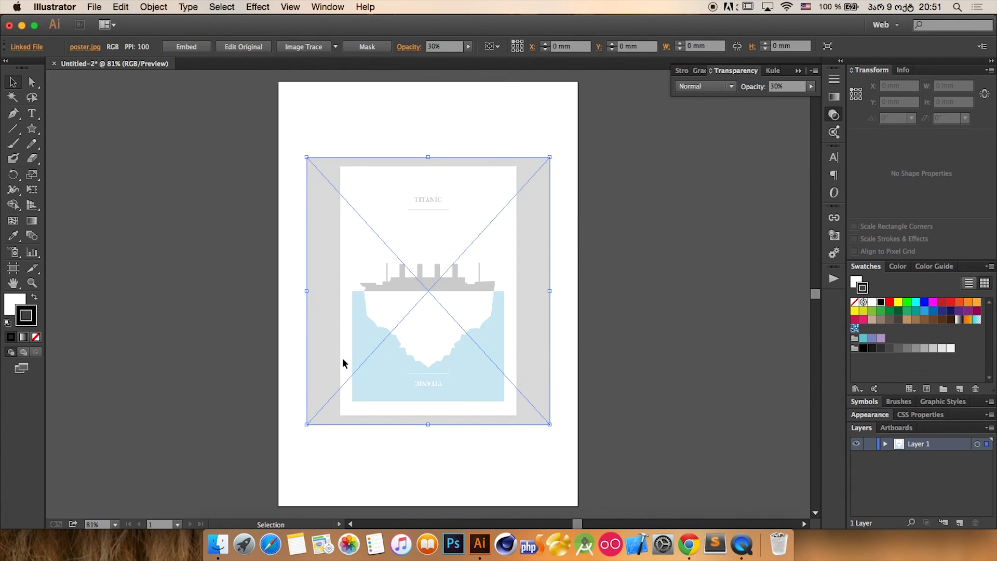
click(592, 279)
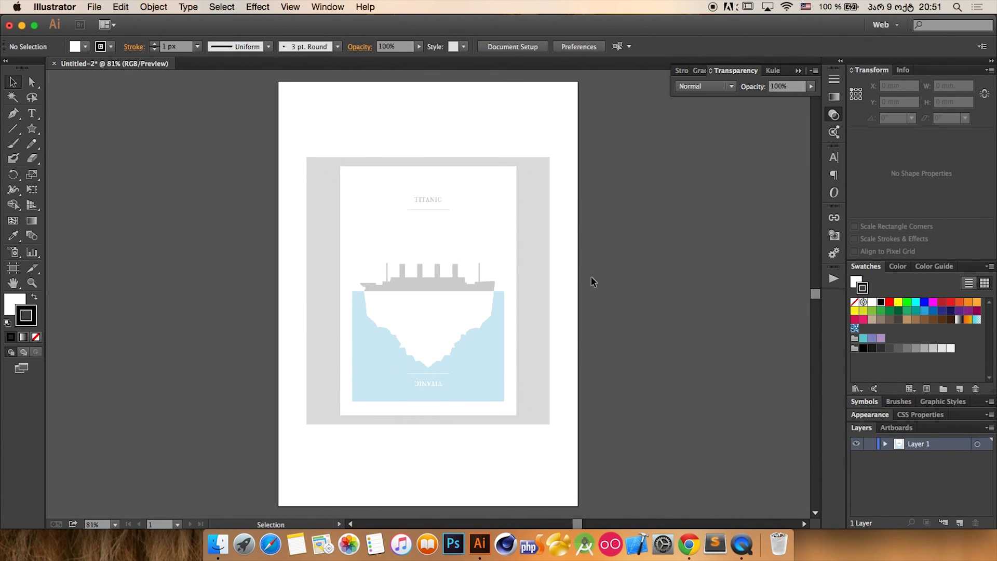
mouse_move(508, 196)
mouse_down()
mouse_move(534, 176)
mouse_move(506, 200)
mouse_up()
click(493, 107)
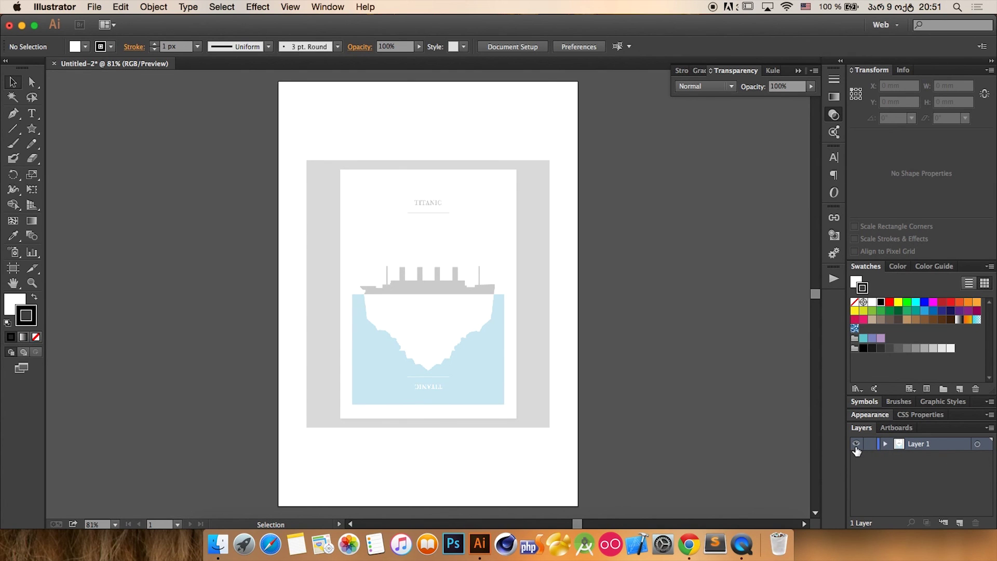
- Toggle the visibility of Layer 1 off and on again
key(super+y)
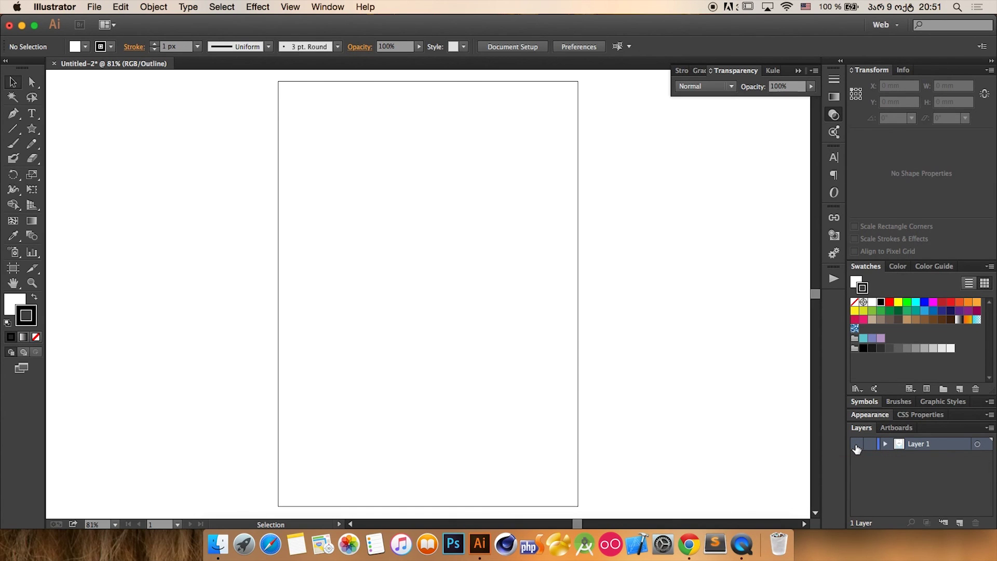
super+click(856, 444)
super+click(856, 444)
super+click(856, 445)
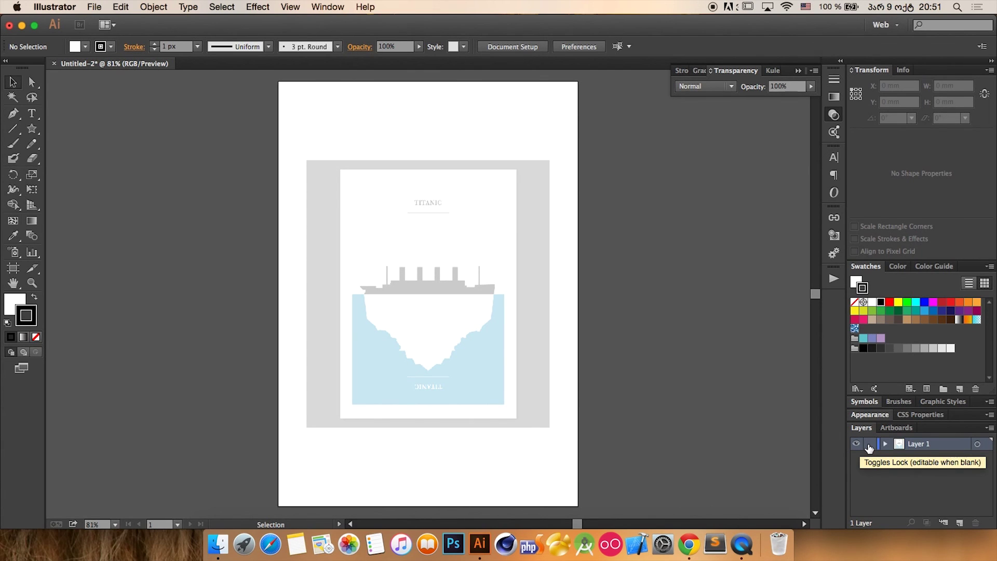
- Lock Layer 1 holding the poster image and add a new layer above it
click(869, 446)
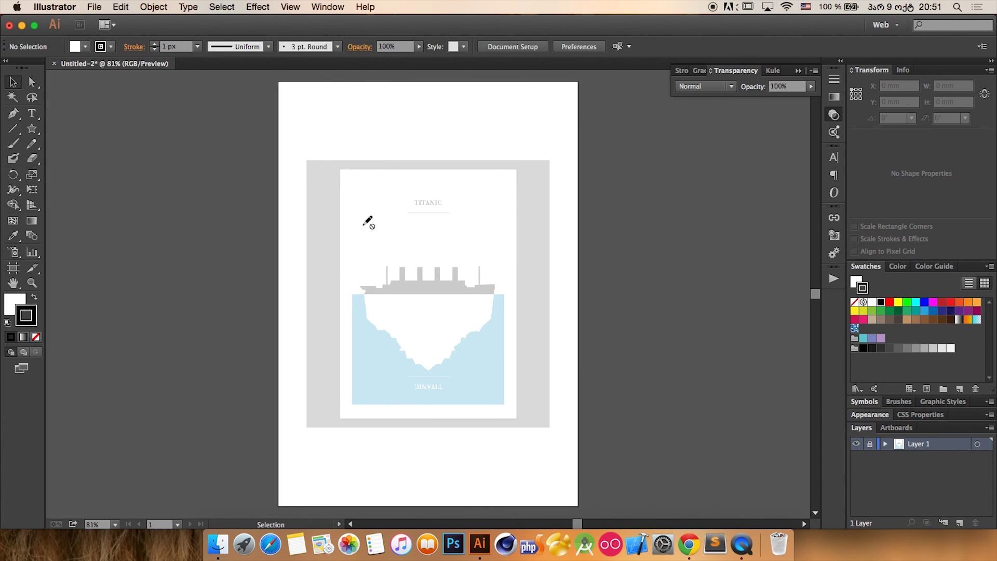
click(961, 522)
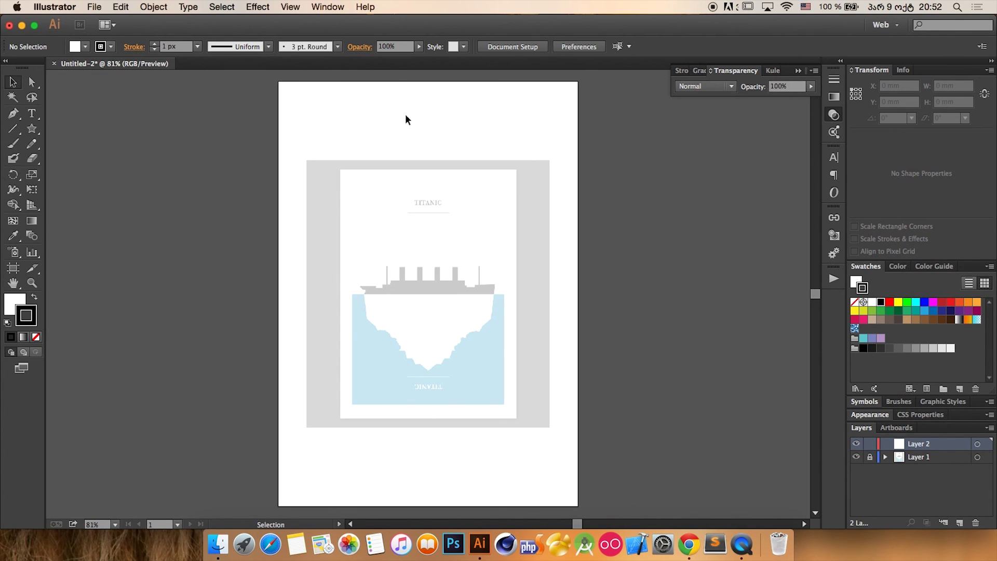
- Start a Pen path on Layer 2 that traces the ship's stern from the waterline up to the overhang
key(a)
key(super+equal)
key(super+equal)
key(super+equal)
key(super+equal)
key(super+equal)
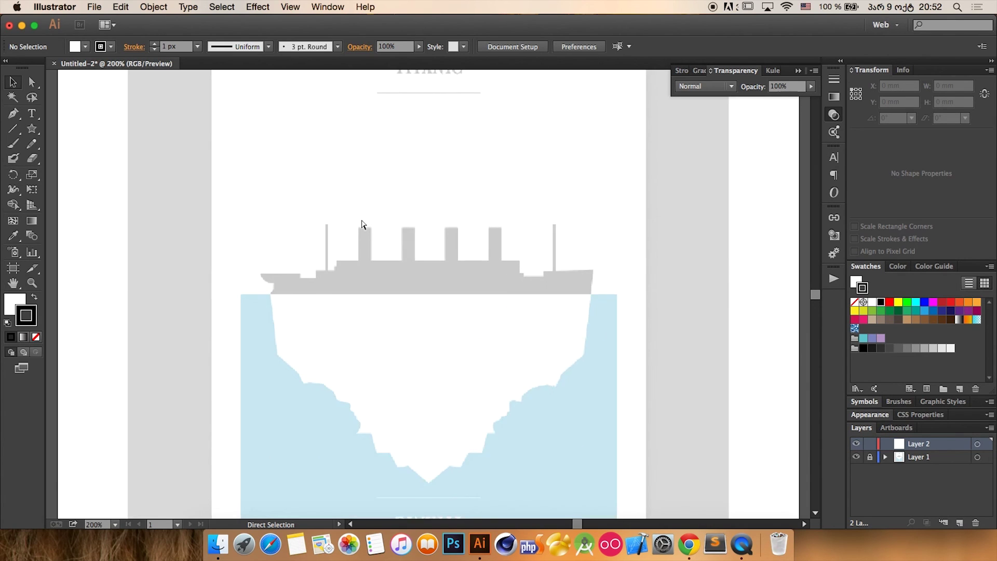
key(v)
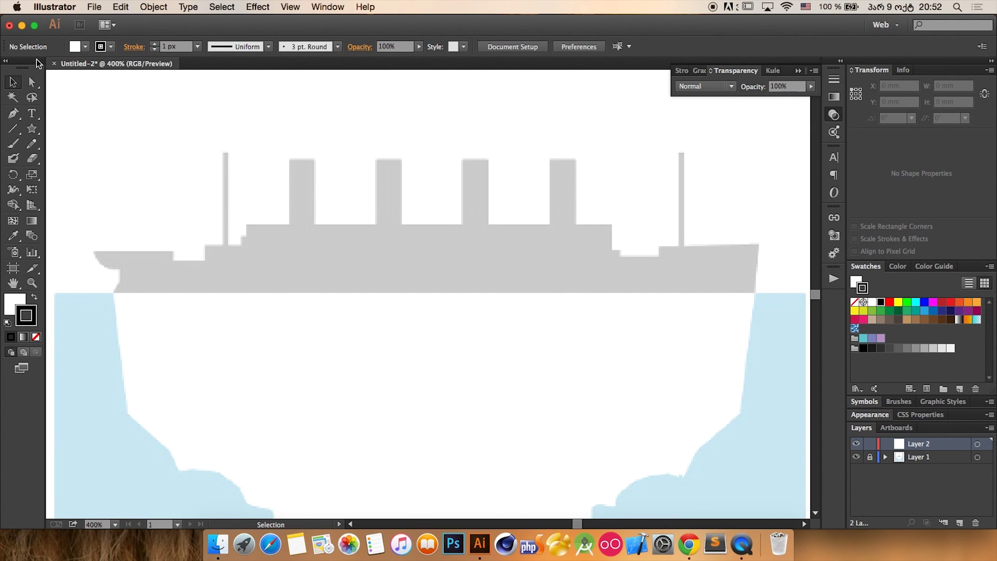
click(14, 118)
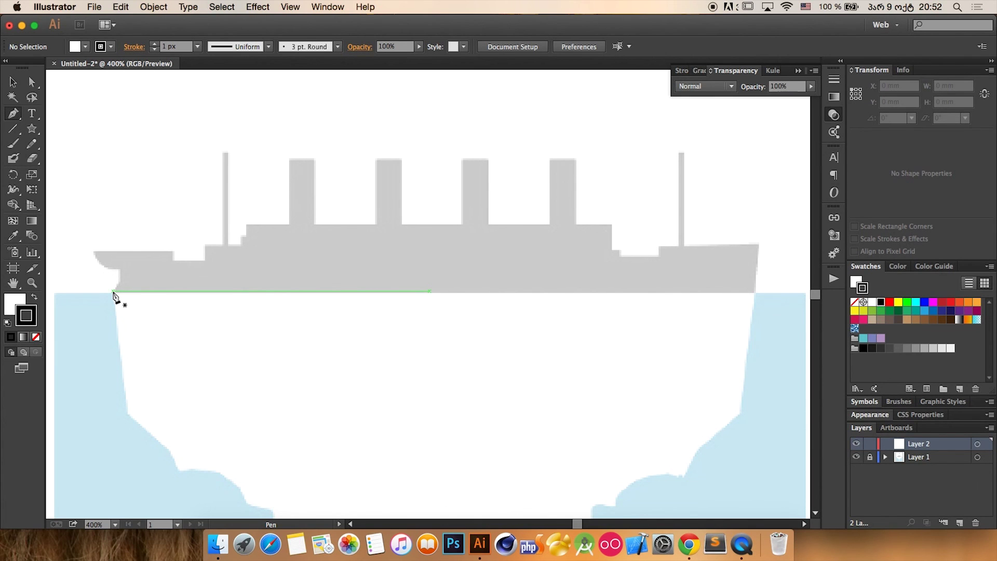
click(113, 291)
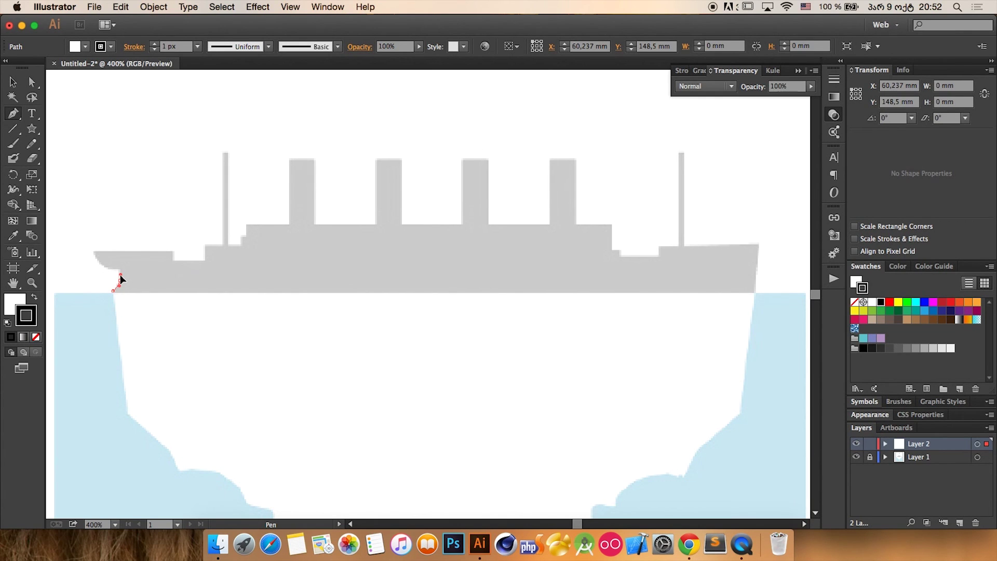
click(120, 275)
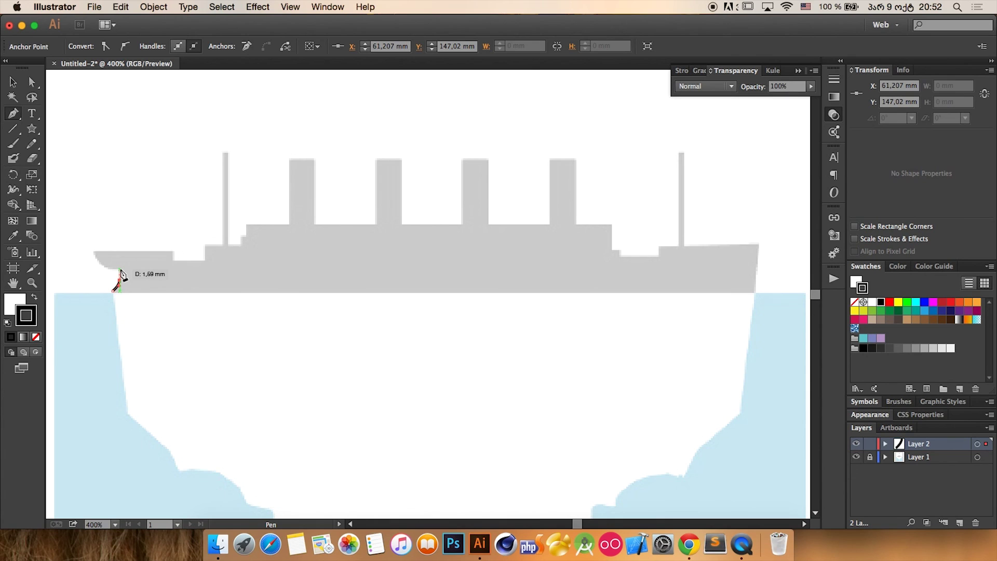
mouse_move(120, 275)
mouse_down()
mouse_move(98, 259)
mouse_move(108, 273)
mouse_up()
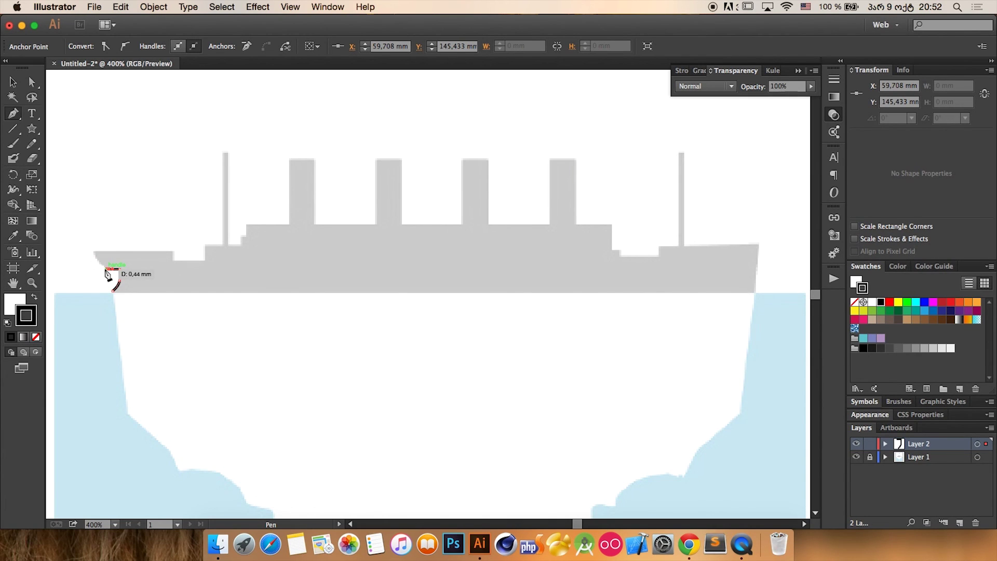
- Extend the Pen path with a smooth curve along the stern overhang up to the aft tip of the deck
drag(106, 272, 93, 251)
key(super+equal)
key(super+equal)
drag(226, 266, 594, 289)
key(super)
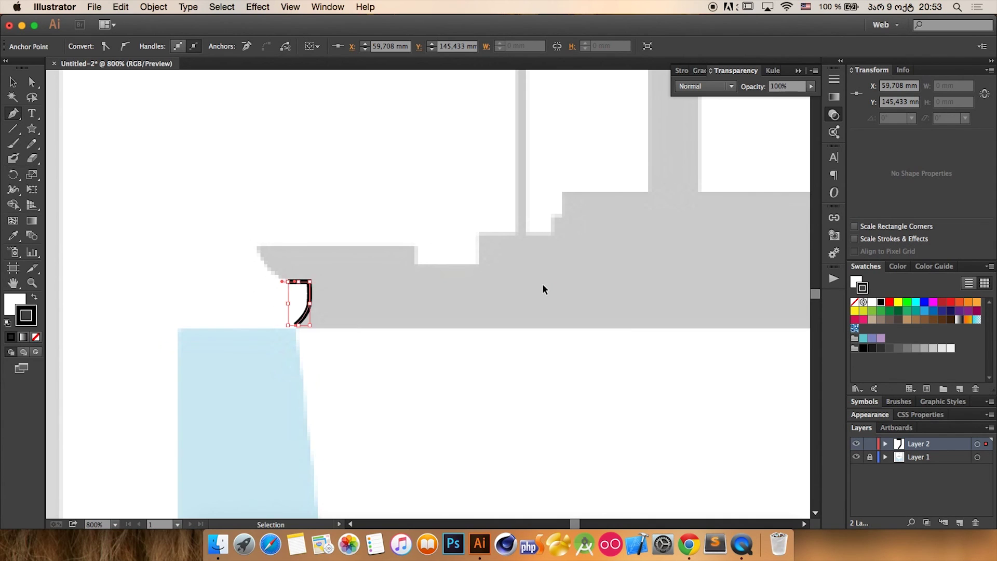
key(super+equal)
key(super+equal)
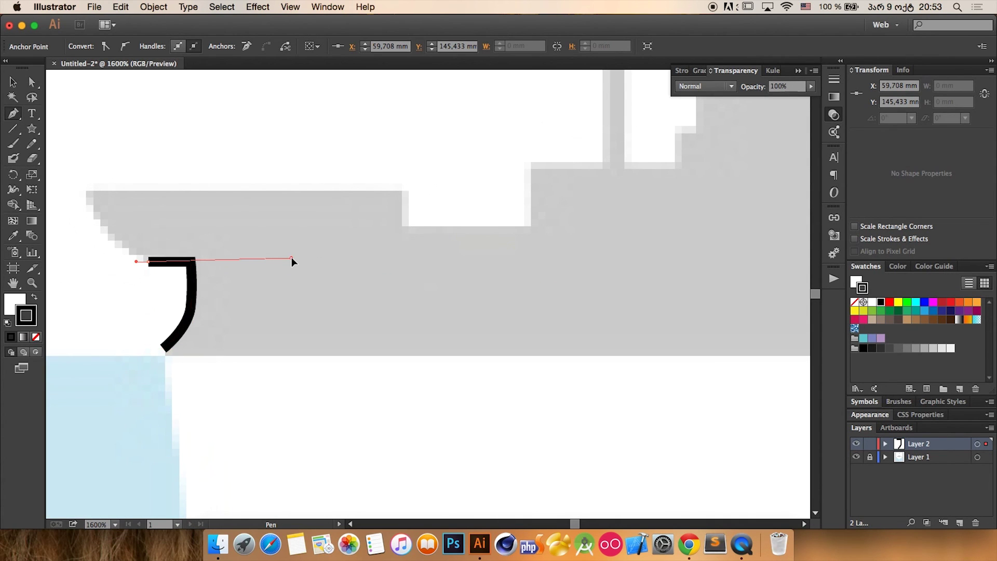
click(292, 258)
key(super+z)
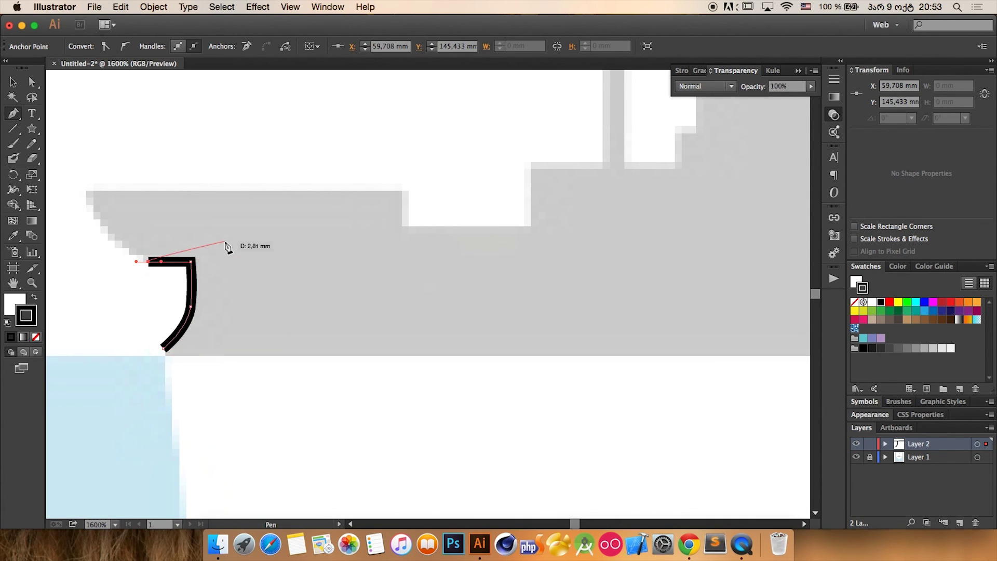
drag(223, 241, 425, 279)
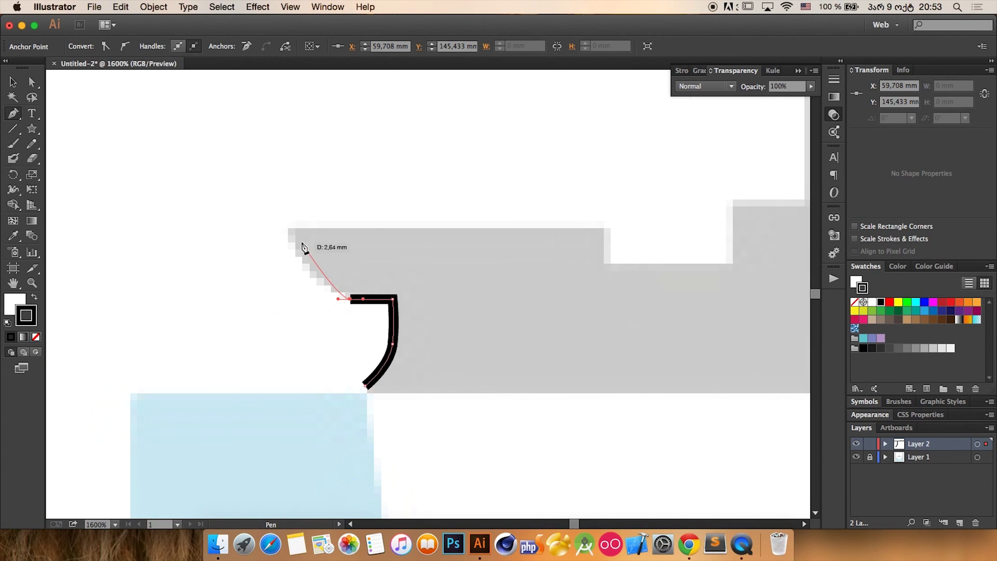
mouse_move(290, 227)
mouse_down()
mouse_move(307, 227)
mouse_move(289, 180)
mouse_up()
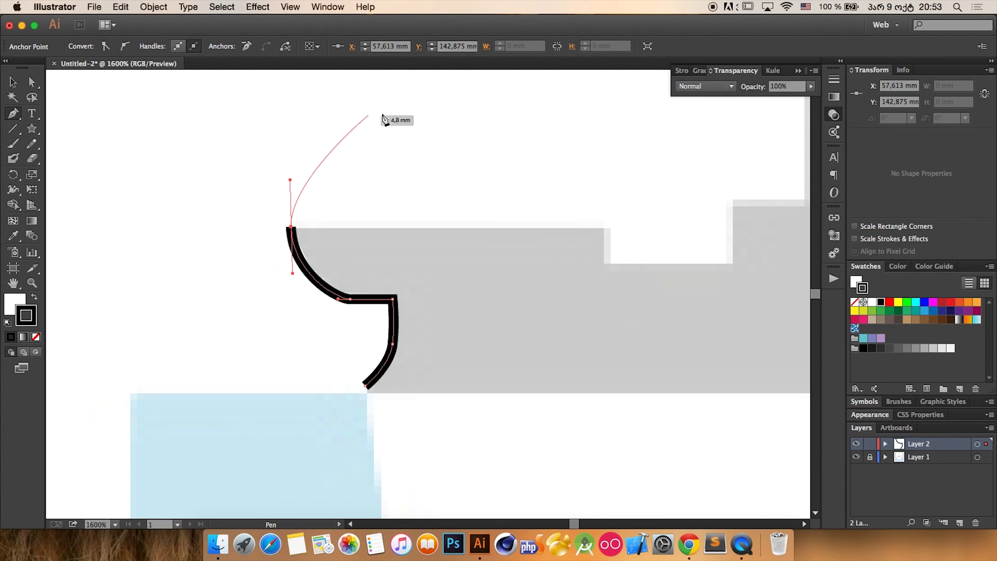
- Continue the path with straight segments along the aft deck, through the recess and up to the next deck level
click(603, 229)
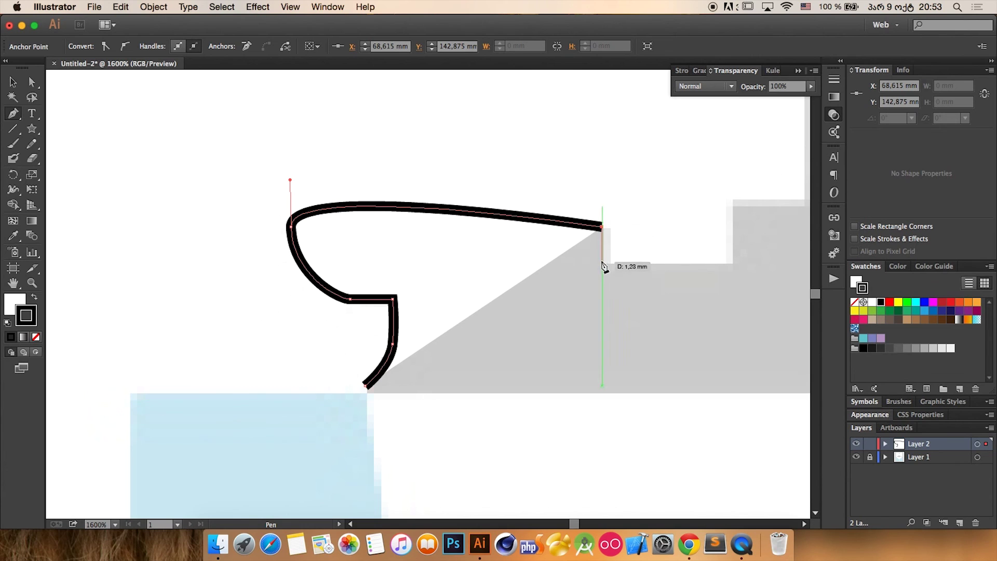
key(super+z)
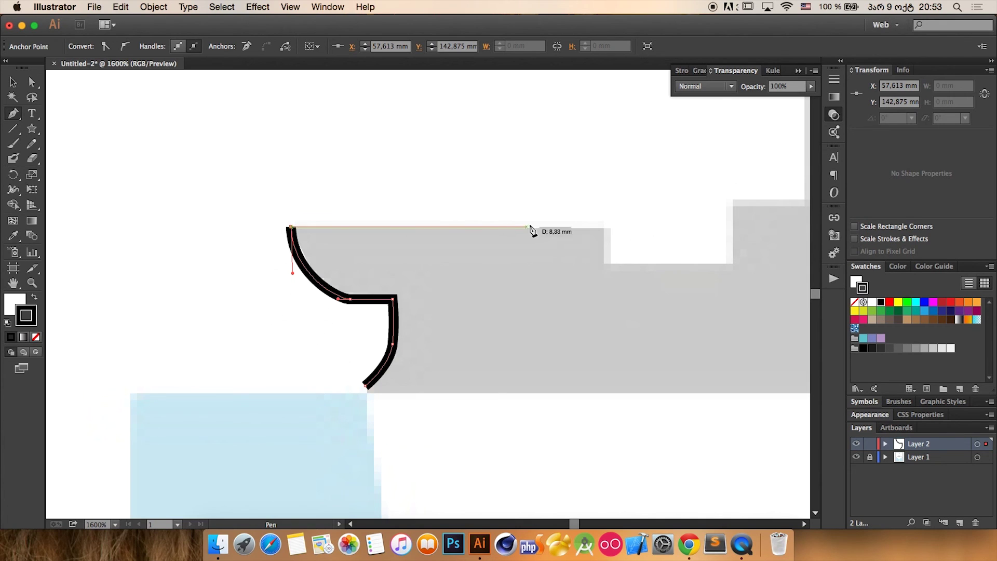
click(602, 227)
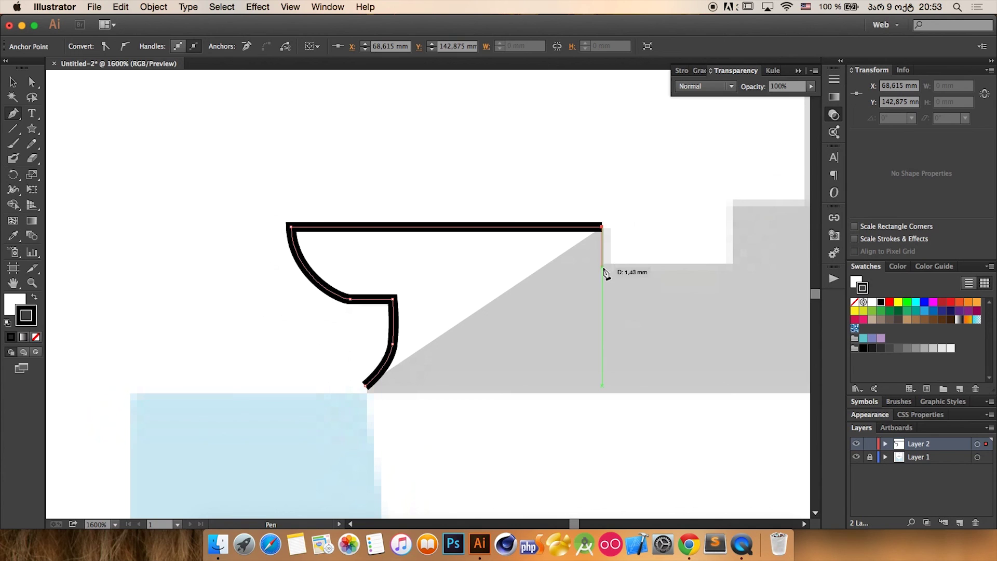
click(601, 264)
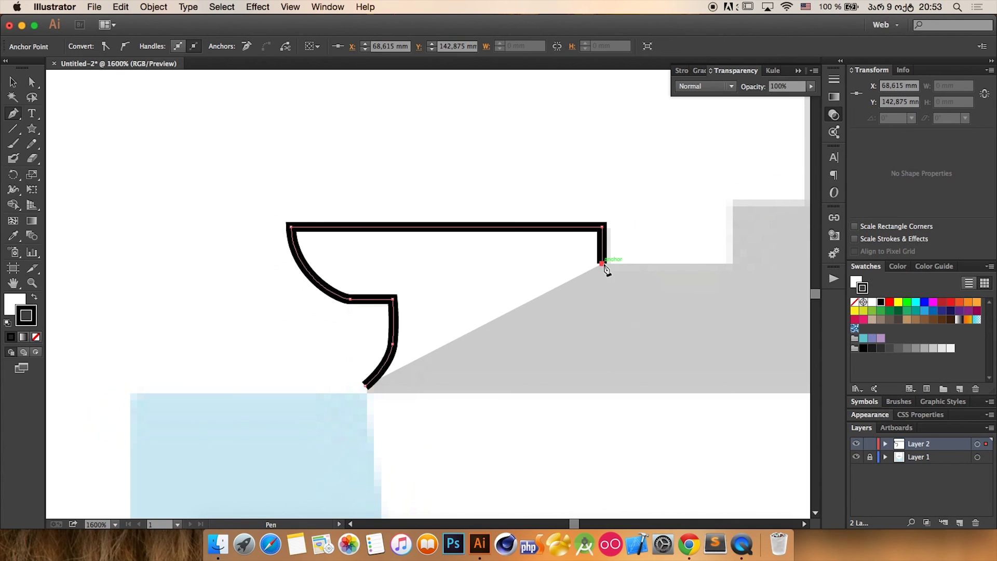
click(733, 264)
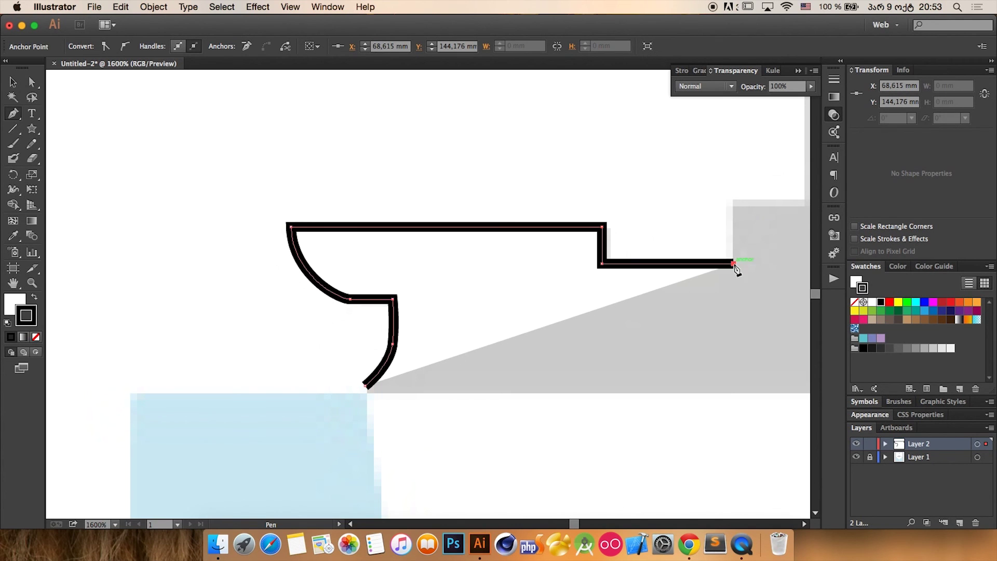
click(733, 203)
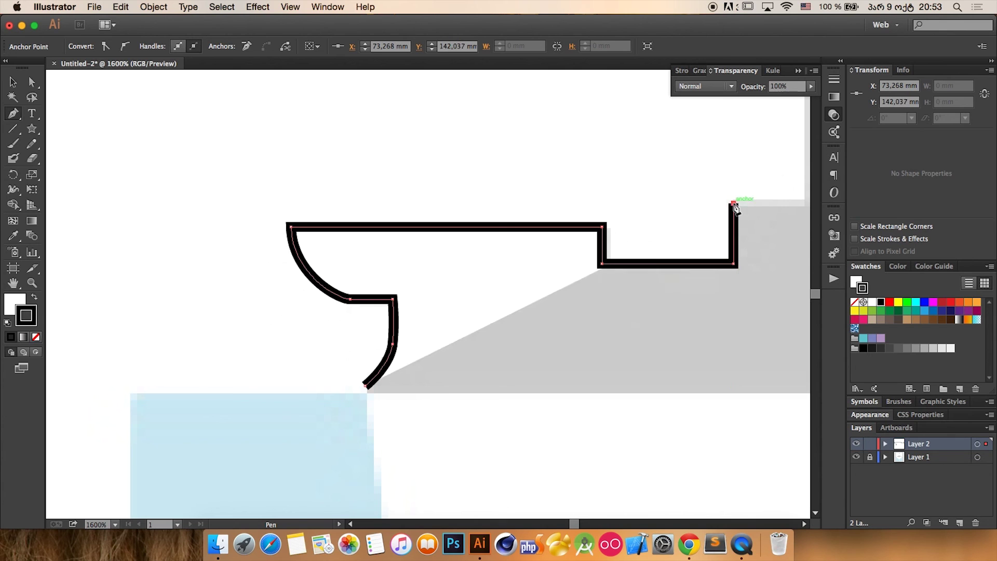
- Set the fill of the ship path to None so only its black stroke remains
drag(735, 206, 603, 278)
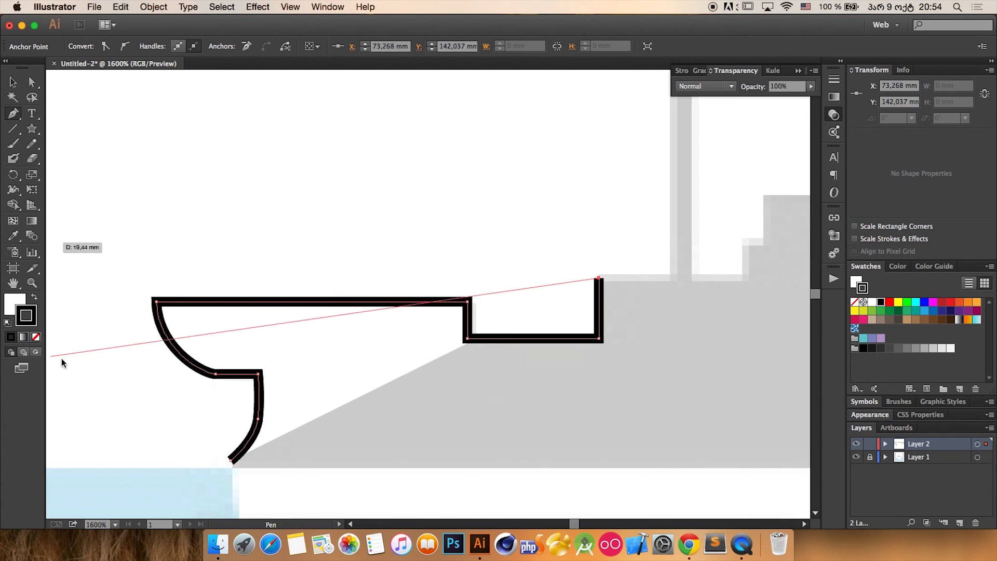
click(23, 319)
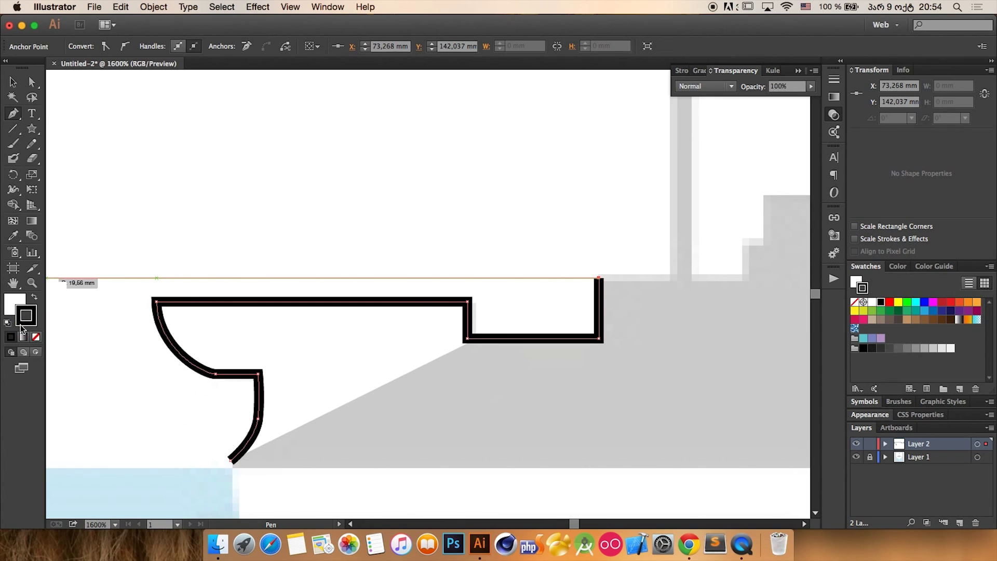
click(20, 298)
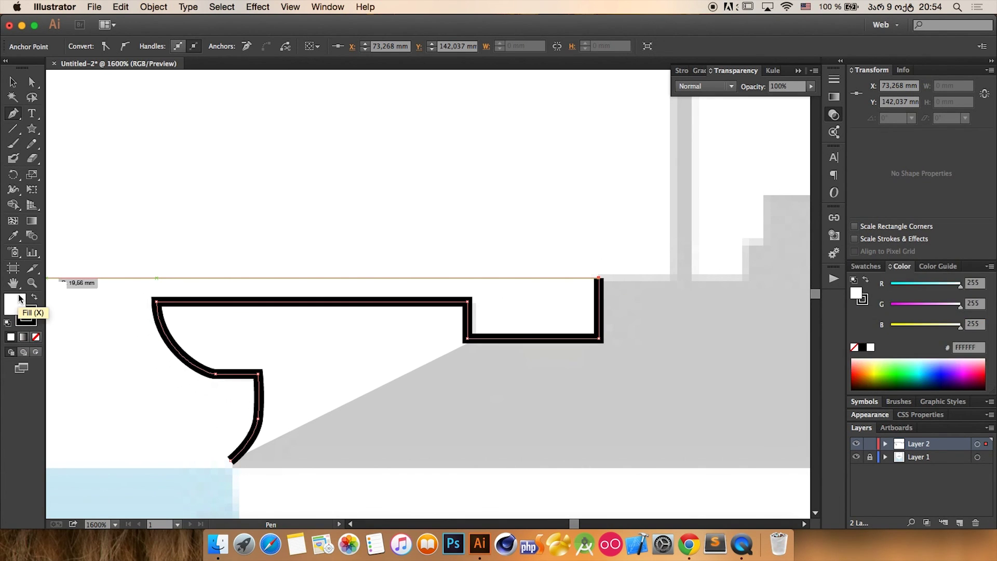
click(36, 337)
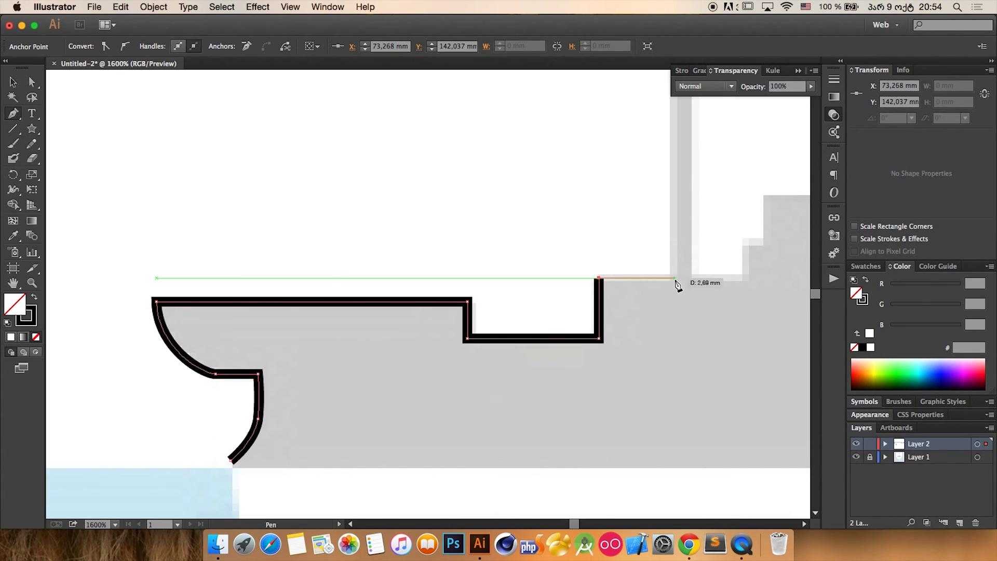
- Trace the ship path around the aft mast and up the small steps to the upper deck
key(super+minus)
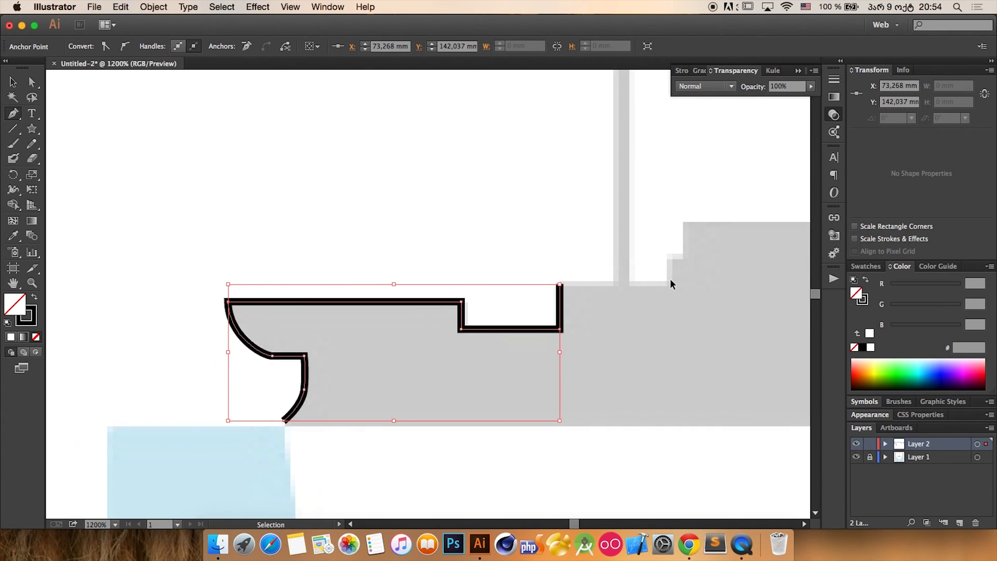
key(super+minus)
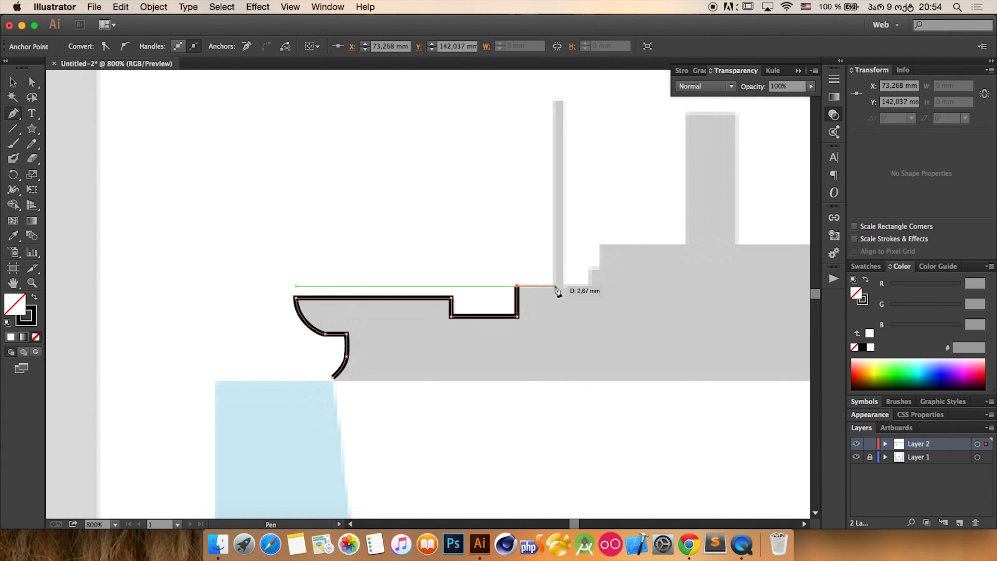
click(554, 285)
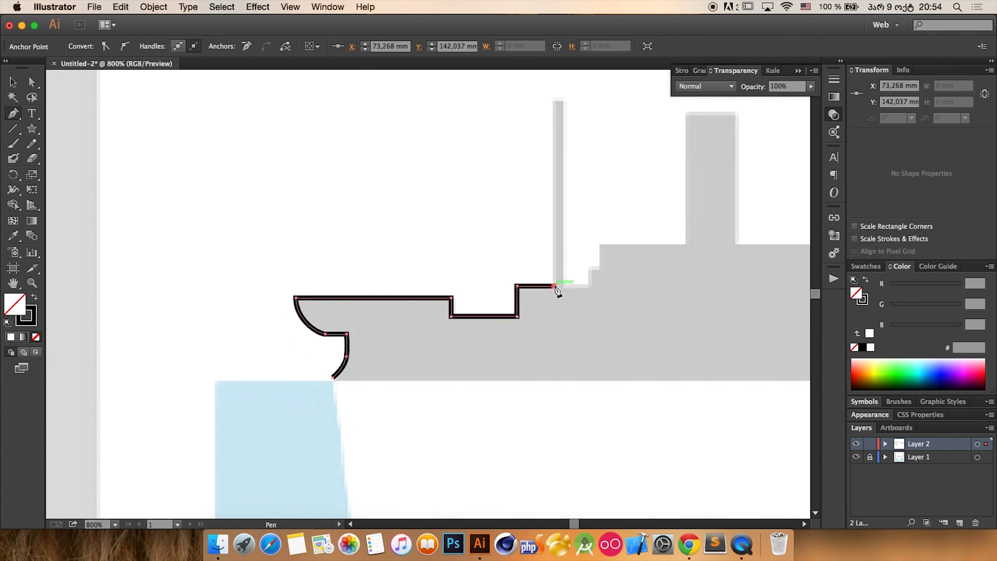
click(555, 98)
click(564, 99)
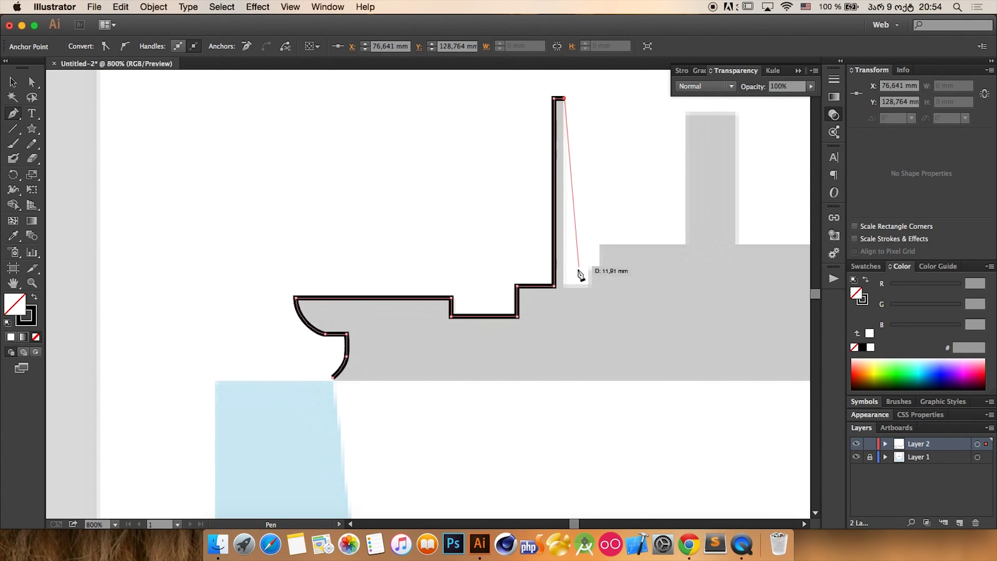
click(565, 286)
click(590, 286)
click(588, 270)
click(602, 269)
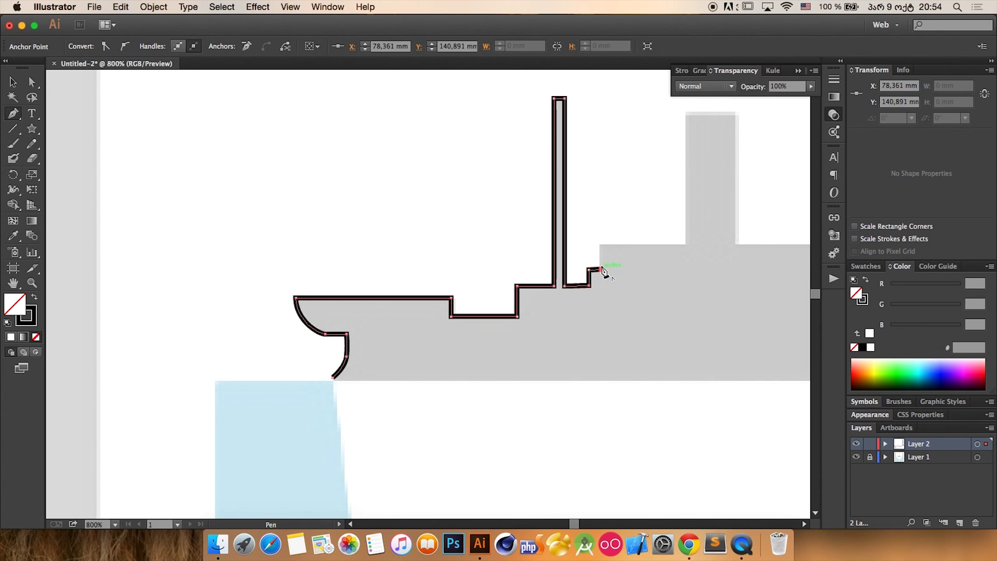
click(602, 245)
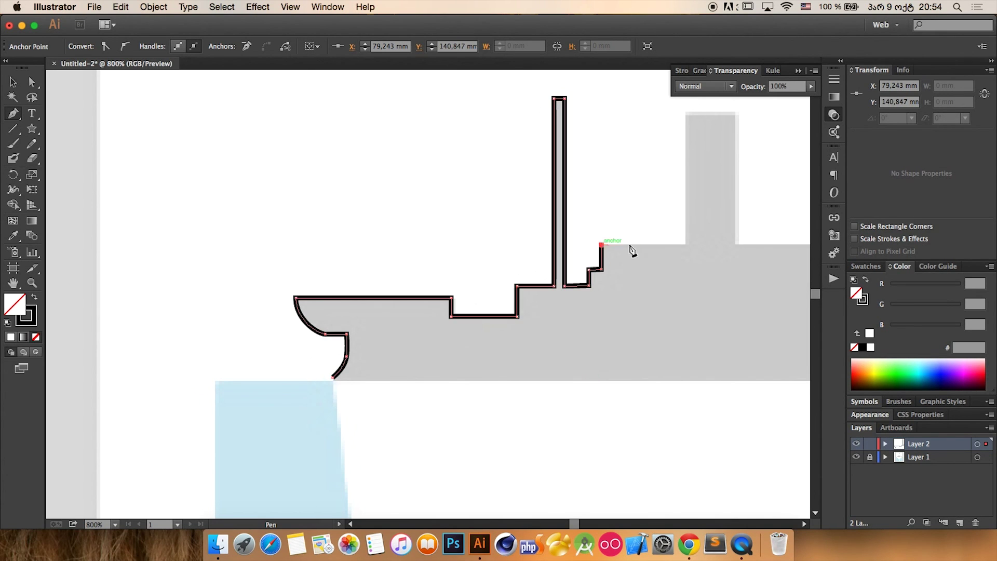
- Trace the path along the upper deck and around the aftmost funnel, and end it at the funnel's base
click(683, 244)
click(683, 113)
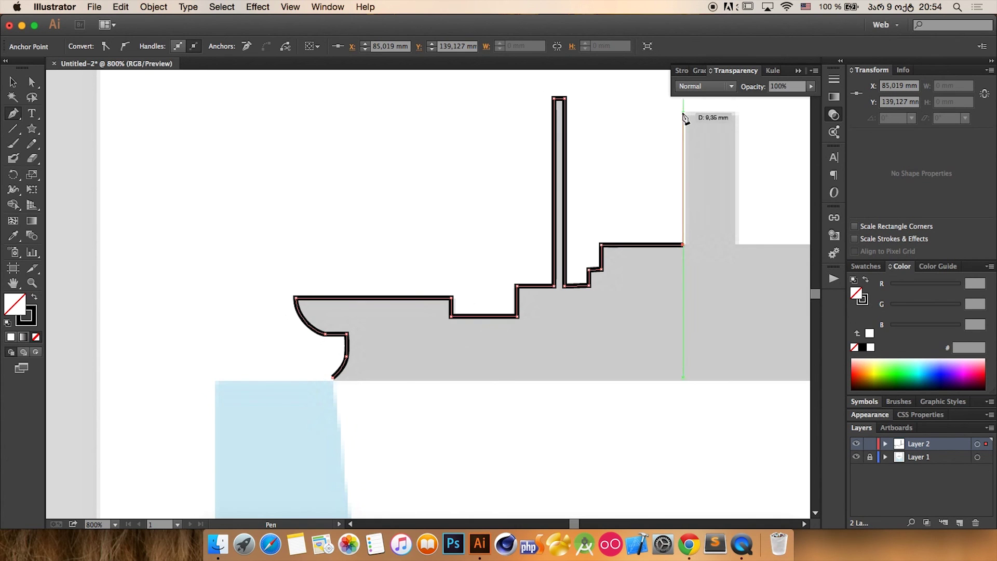
click(736, 112)
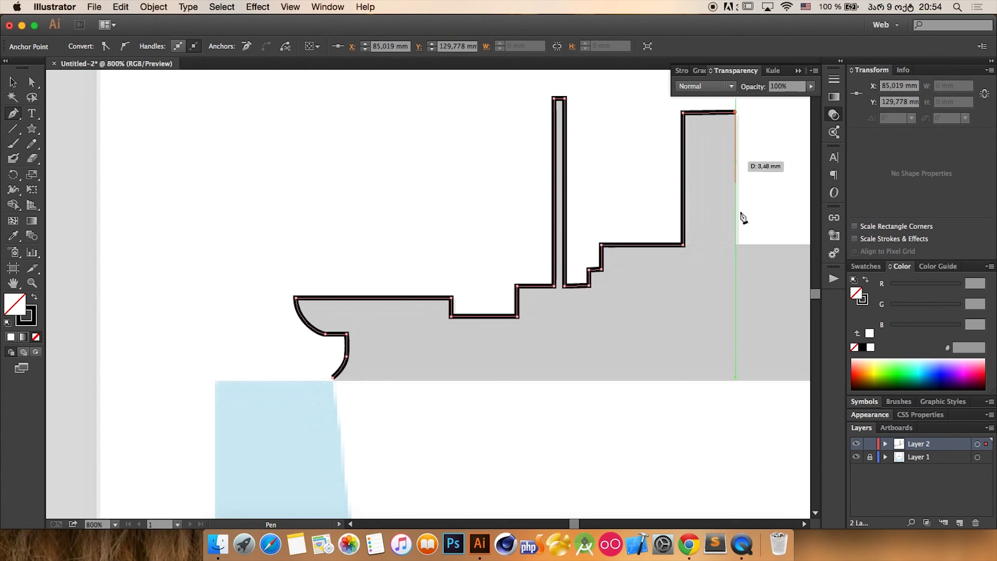
click(735, 242)
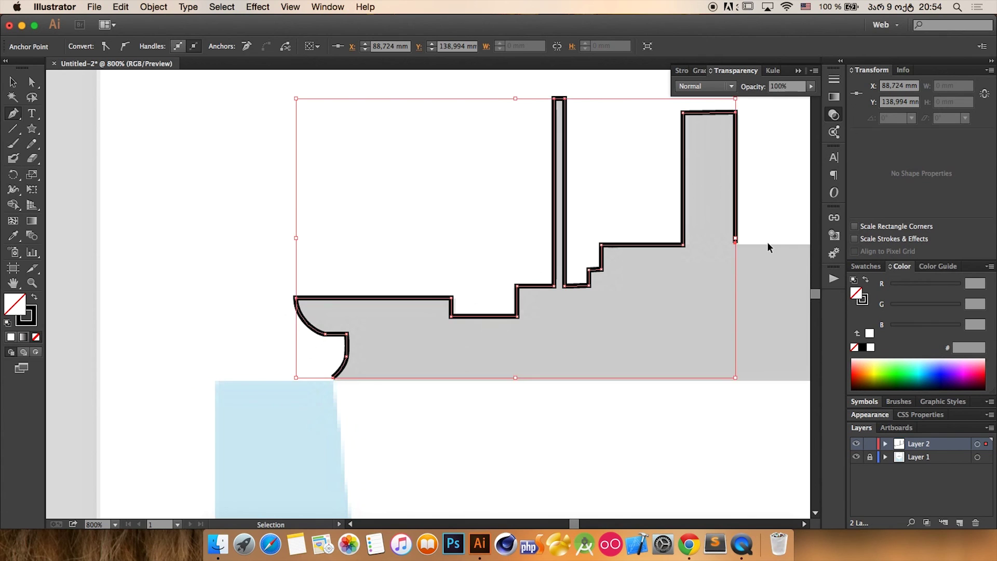
key(super+minus)
key(super+minus)
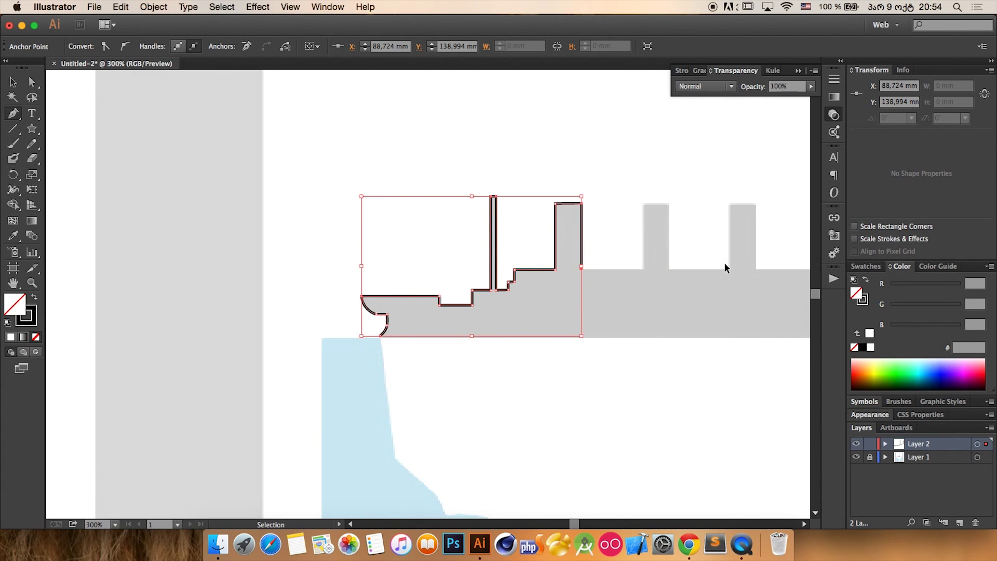
key(super+minus)
key(super+minus)
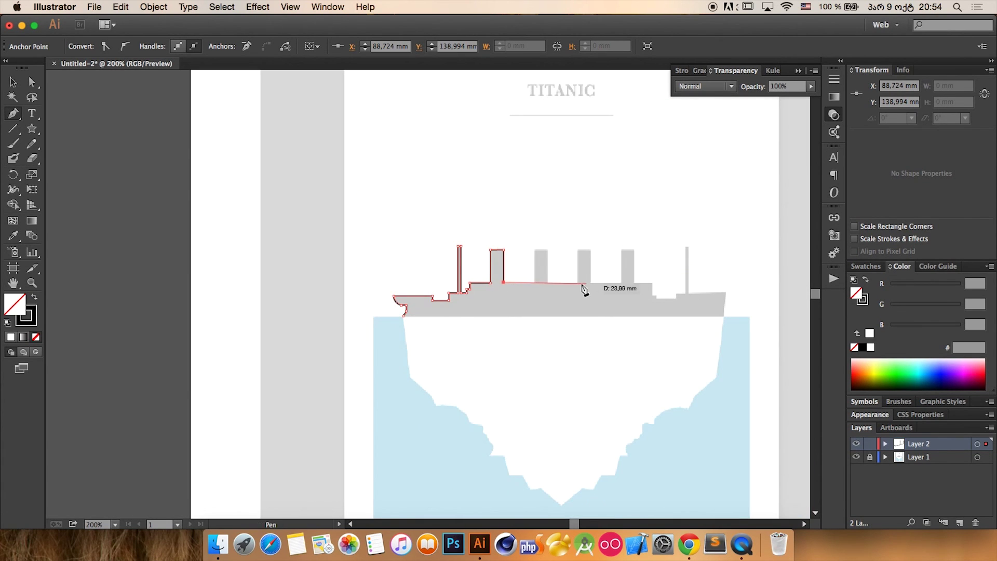
click(504, 282)
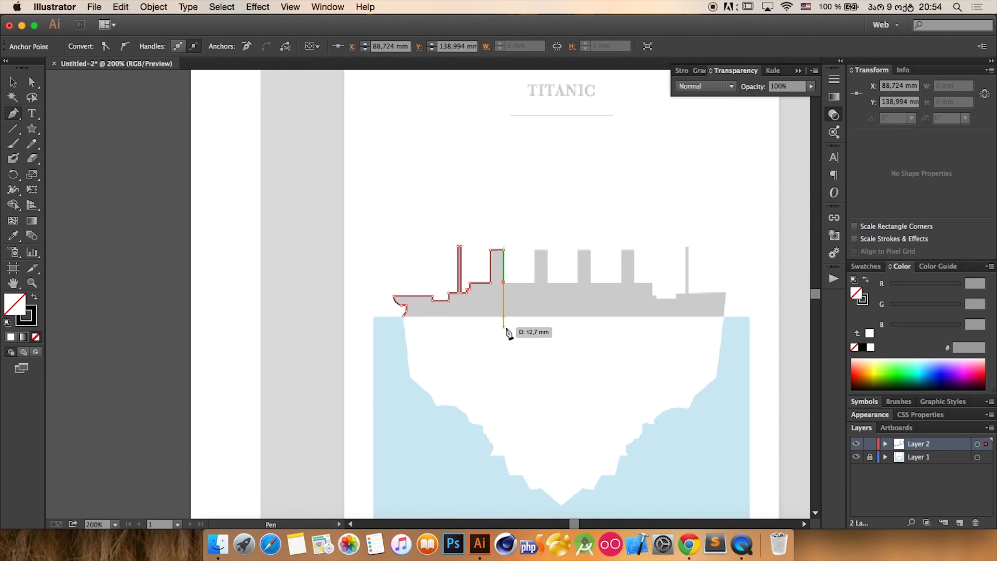
key(Return)
- Start a new Pen path tracing the iceberg's right edge with curves over the rounded bulge and up to the steep side's lower corner
click(32, 283)
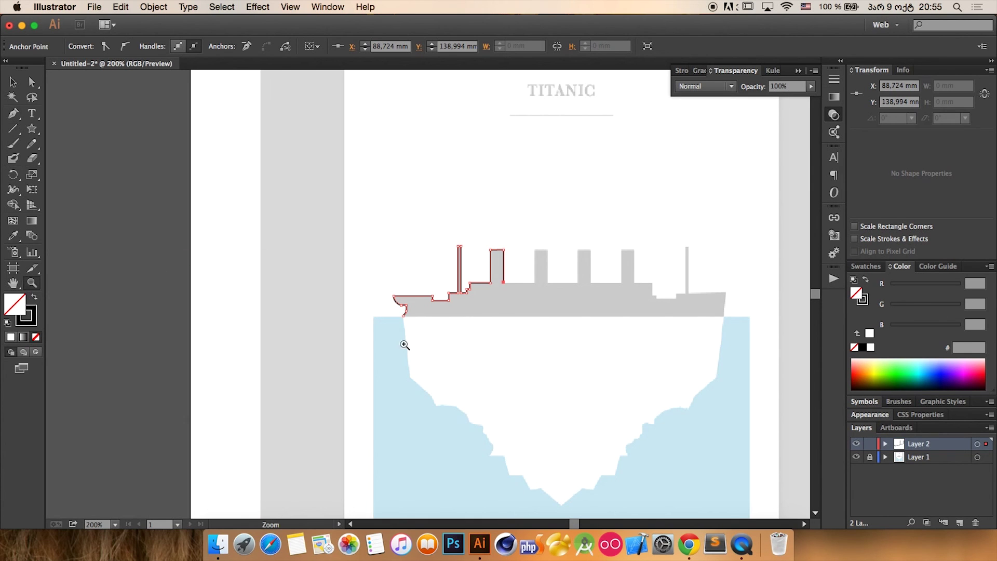
drag(620, 390, 754, 512)
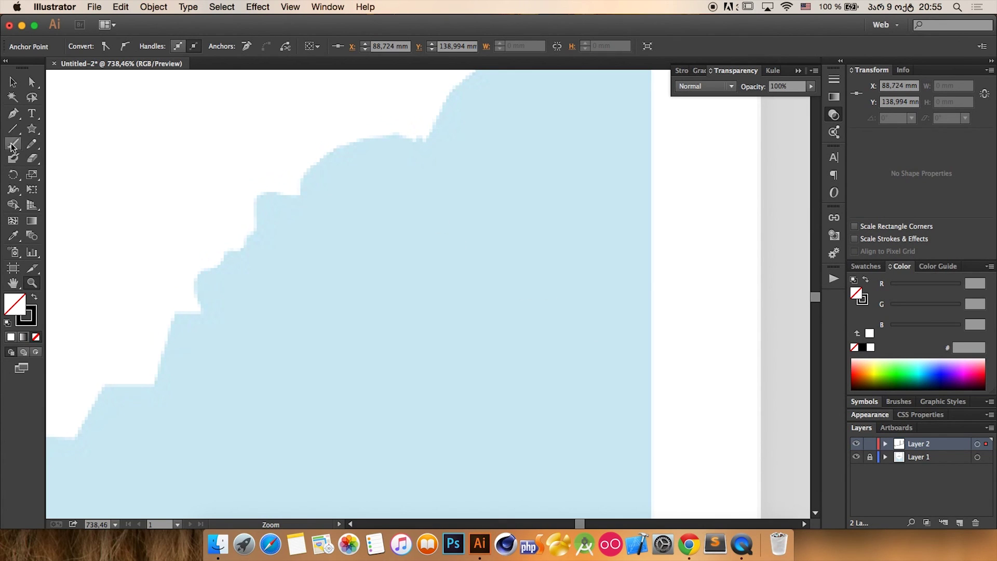
click(13, 113)
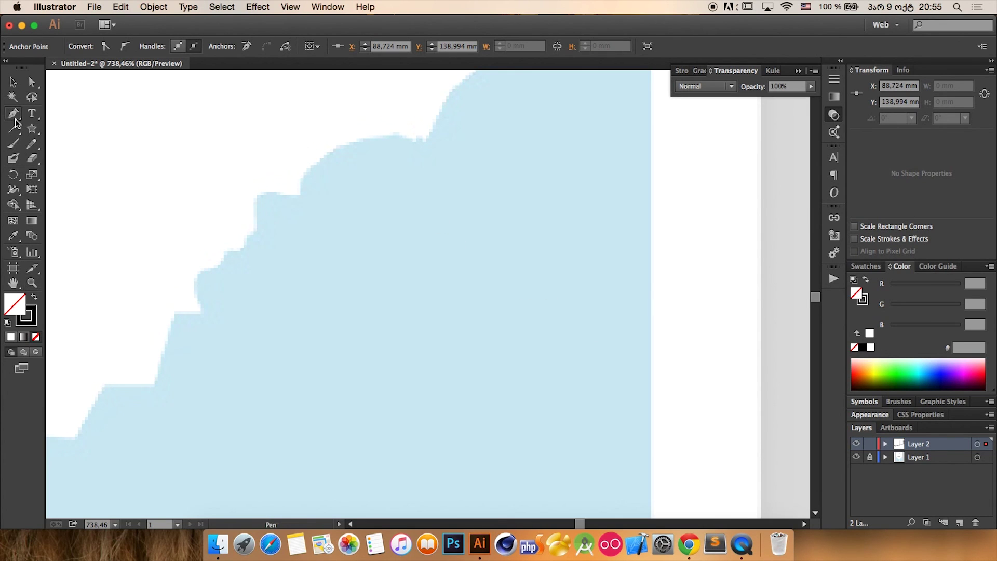
click(300, 195)
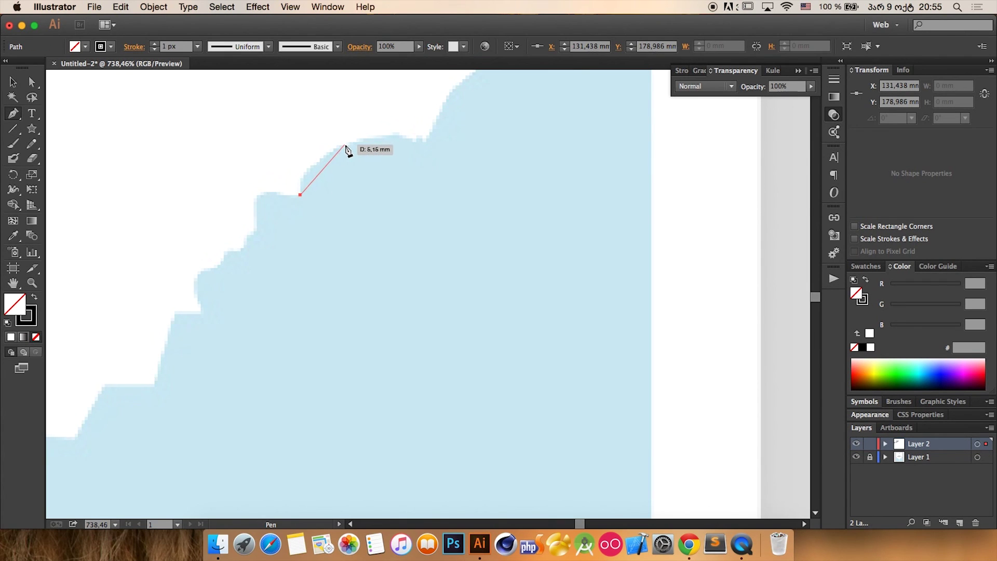
drag(364, 142, 389, 125)
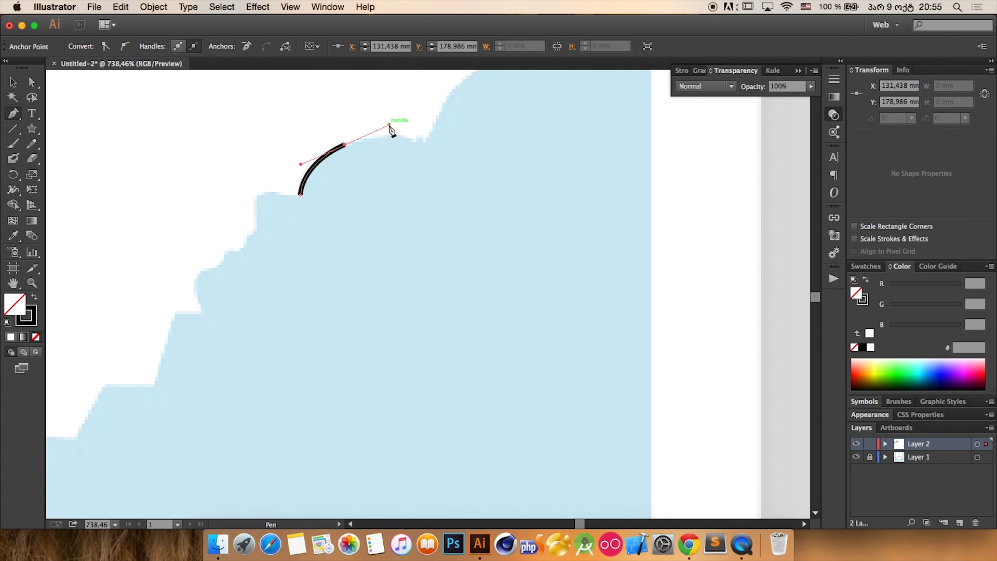
click(423, 139)
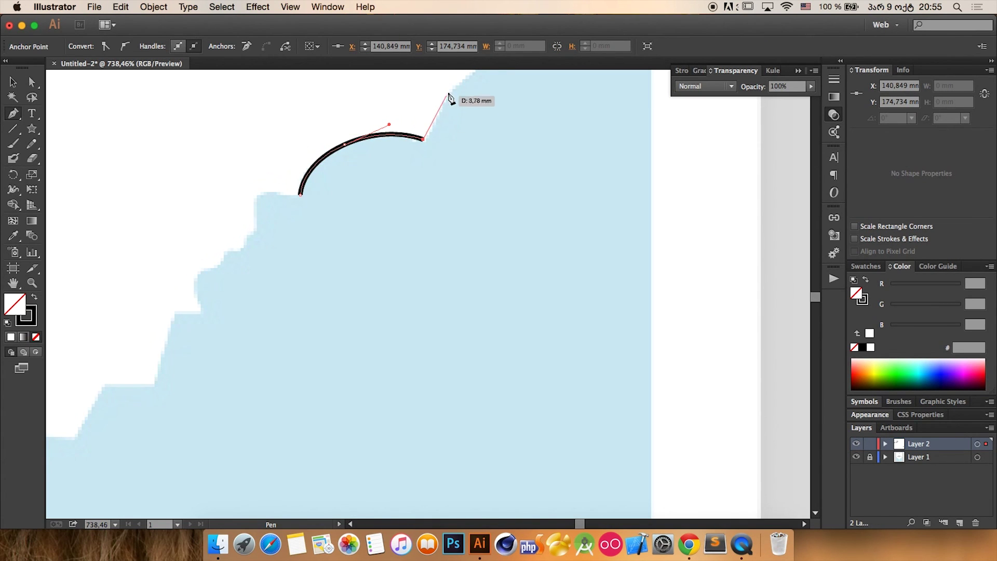
scroll(470, 78, up, 8)
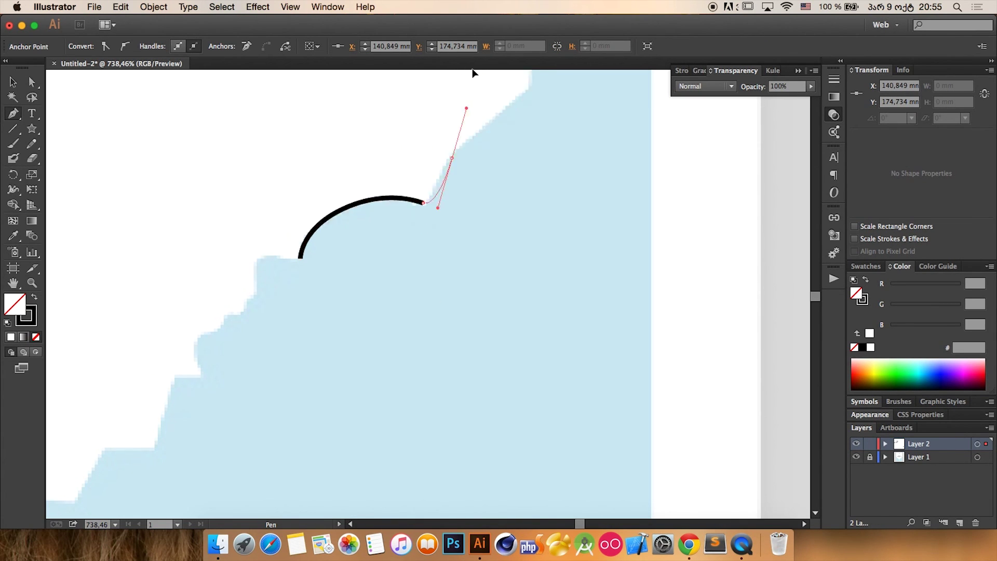
drag(452, 349, 475, 324)
click(529, 282)
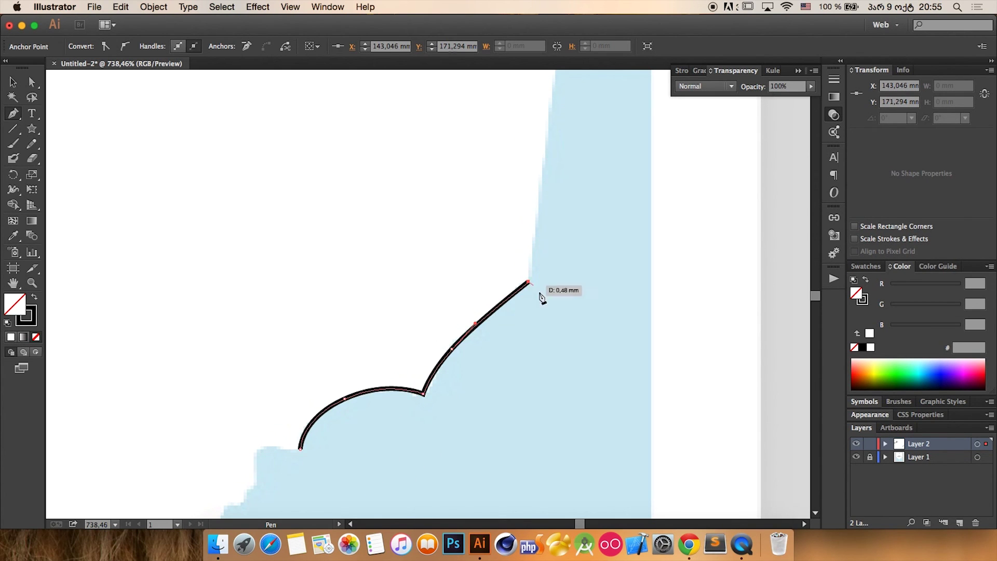
- Close the iceberg path with straight segments through the blue area back to its starting anchor
click(627, 443)
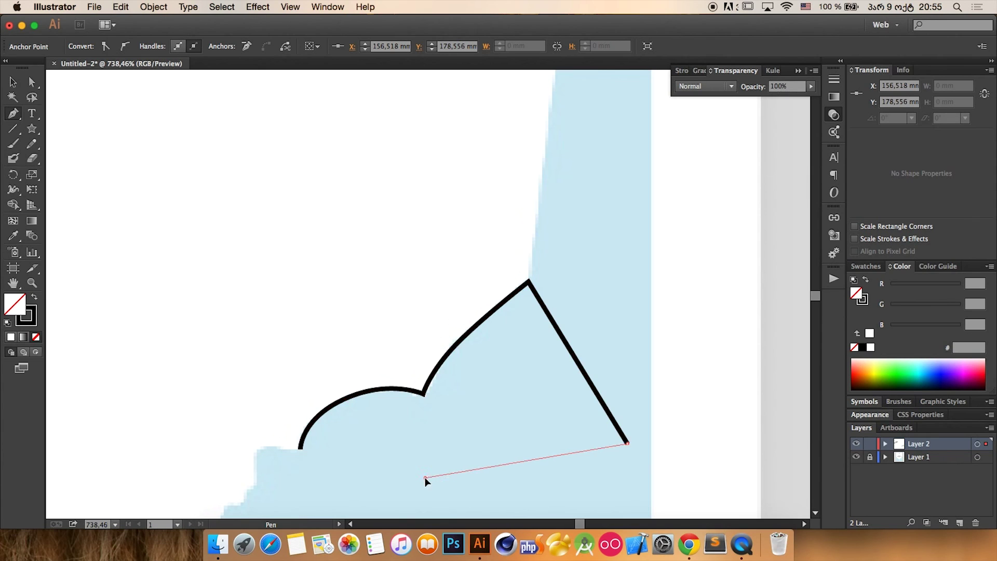
click(425, 476)
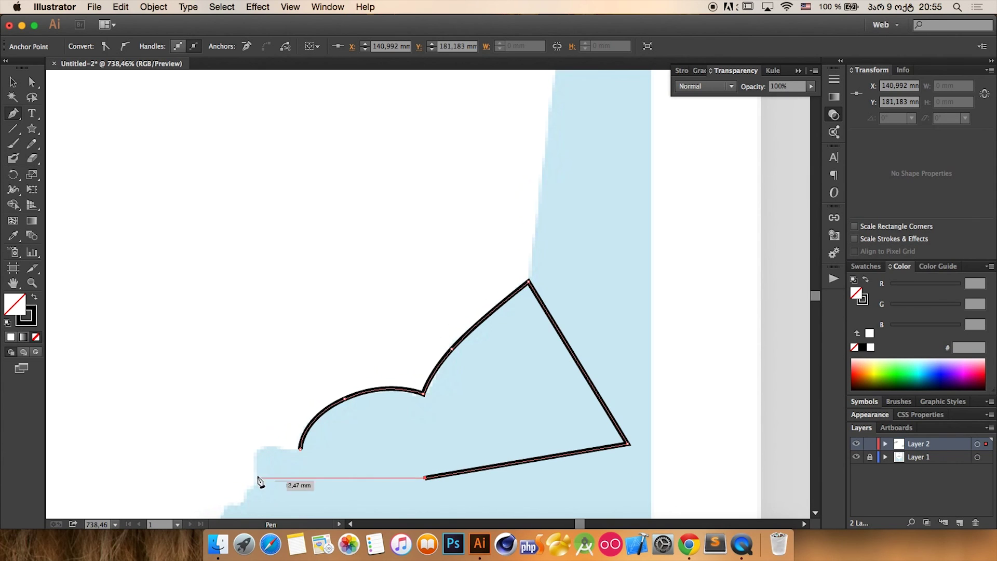
click(300, 450)
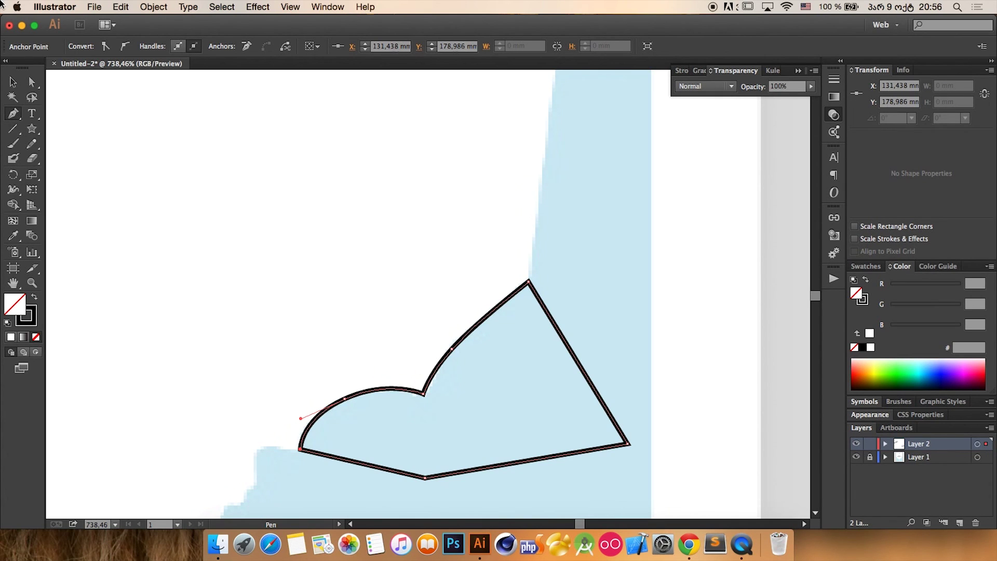
- Delete the path's anchor at the steep side's lower corner and the curve anchor just below it with the Delete Anchor Point Tool
click(15, 114)
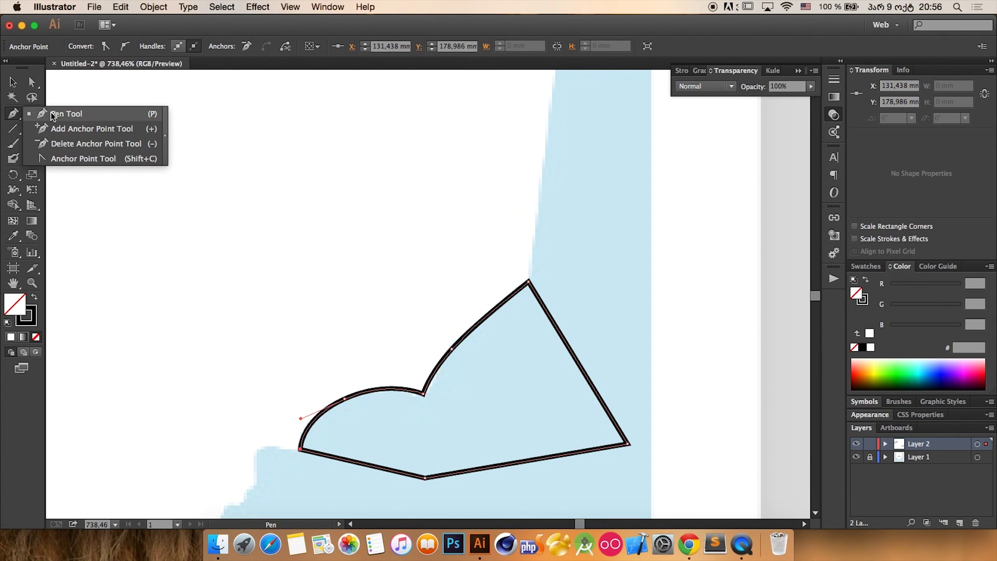
click(58, 140)
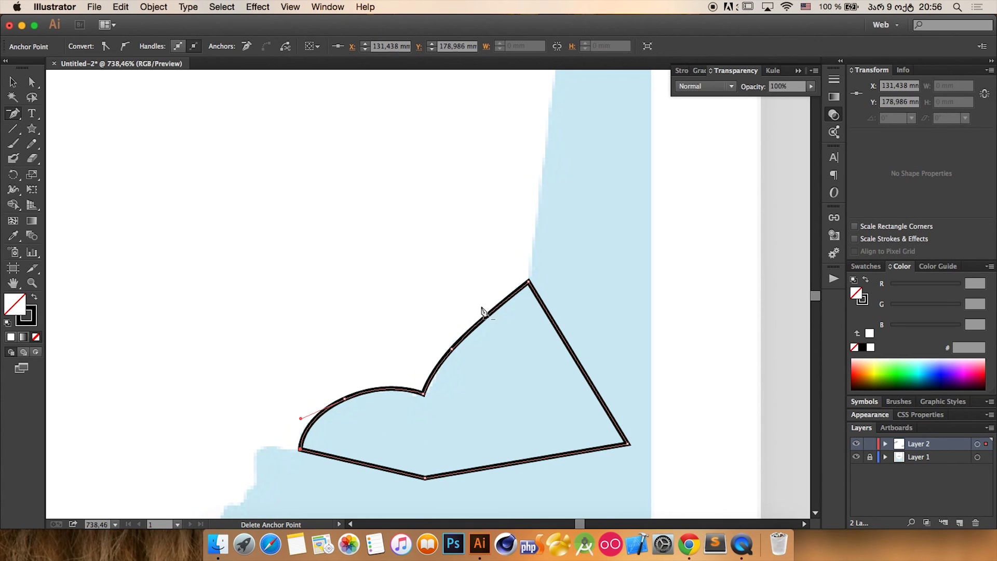
click(529, 282)
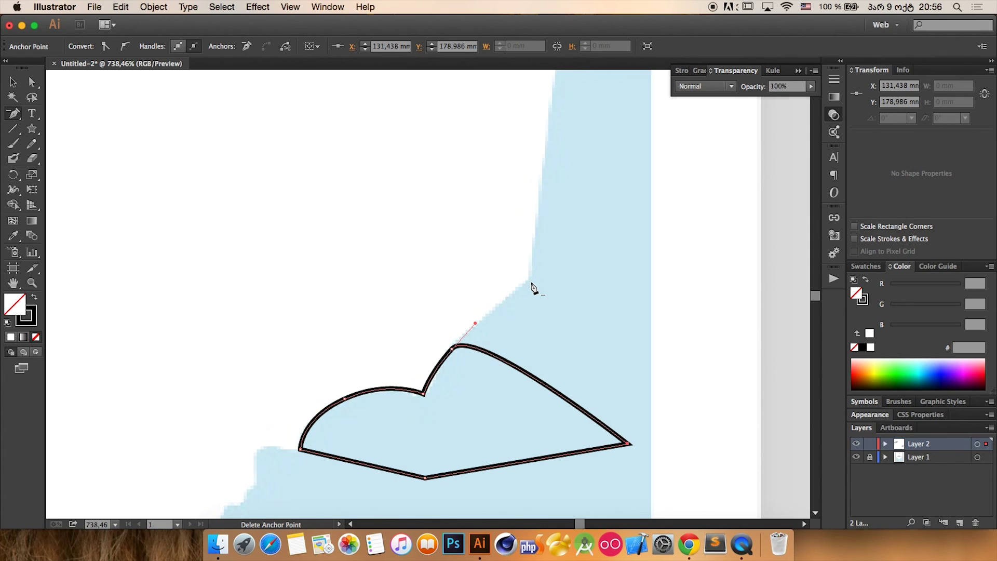
click(452, 348)
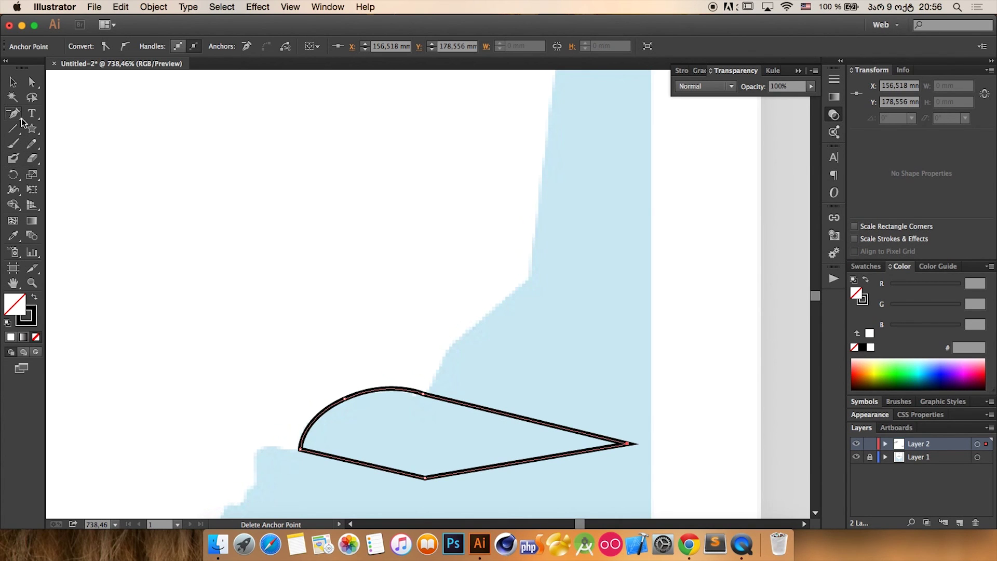
- Add an anchor on the path's upper straight segment and move it up to the lower corner of the iceberg's steep side
click(17, 114)
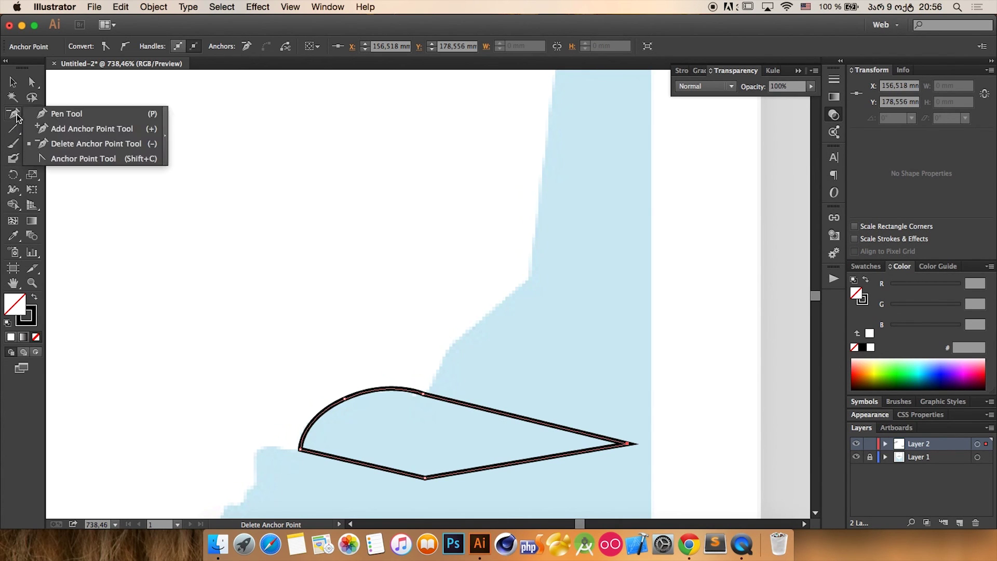
click(57, 129)
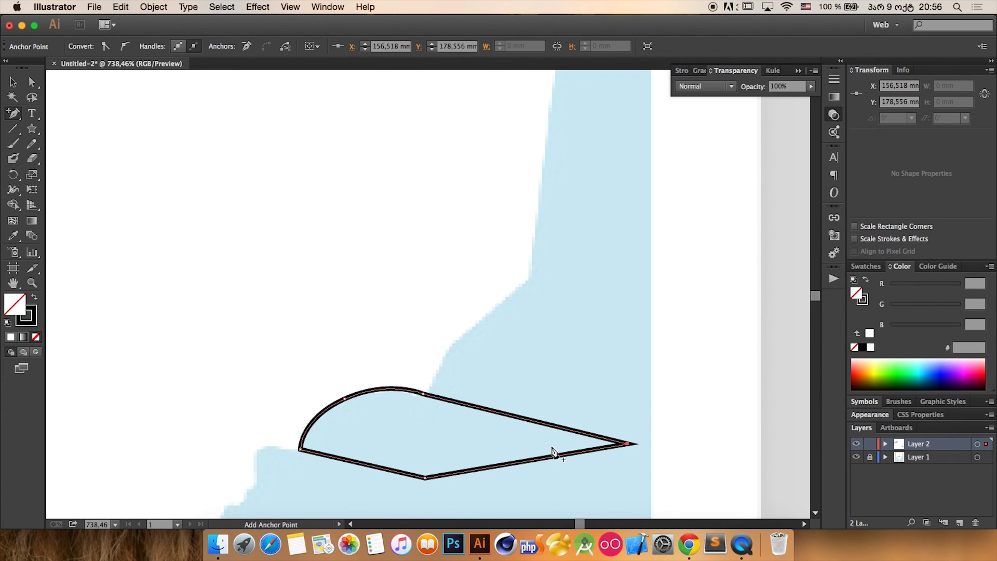
click(520, 418)
click(32, 82)
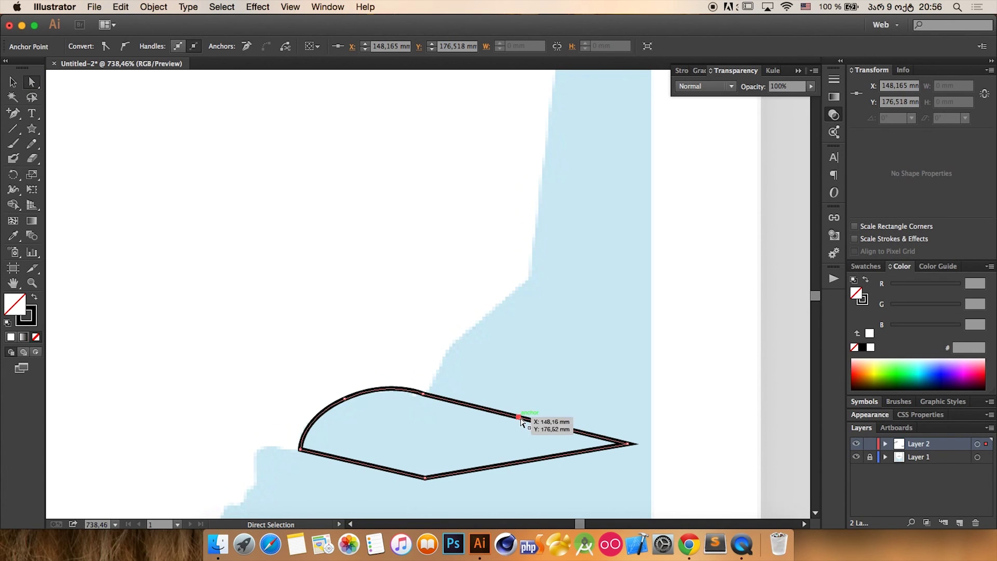
drag(521, 419, 531, 277)
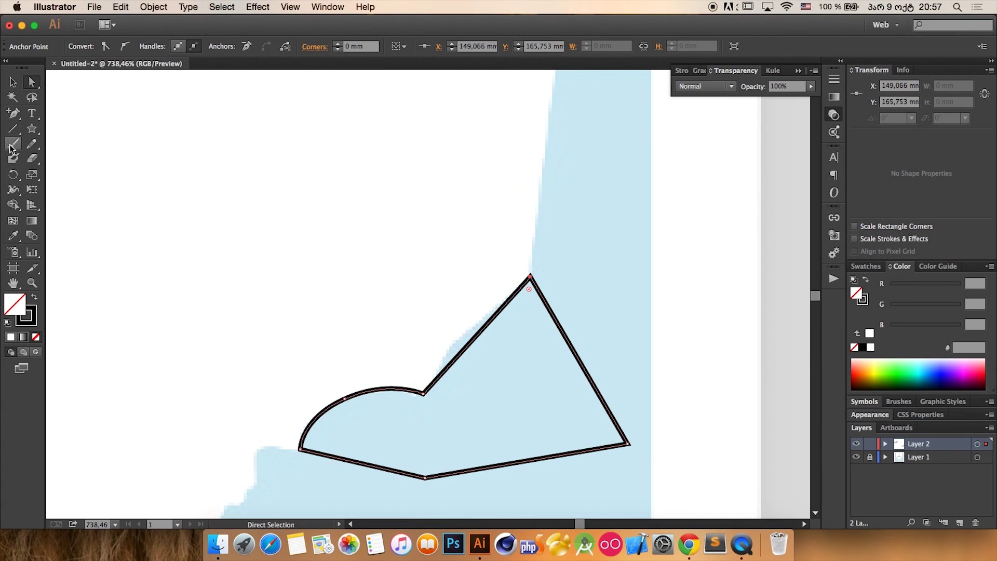
- Convert the path's leftmost, topmost and rightmost anchors to smooth points with the Anchor Point Tool
click(13, 113)
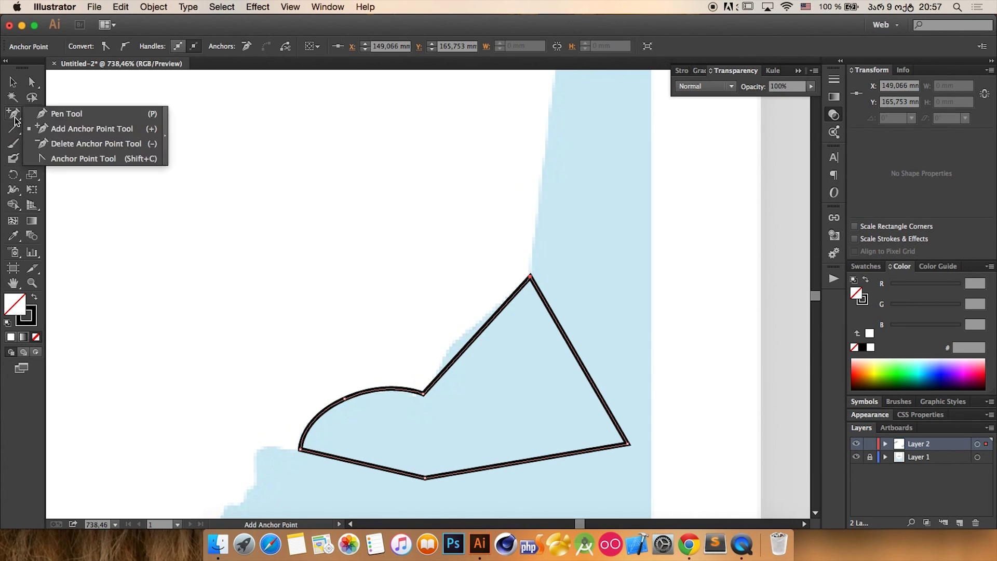
click(74, 159)
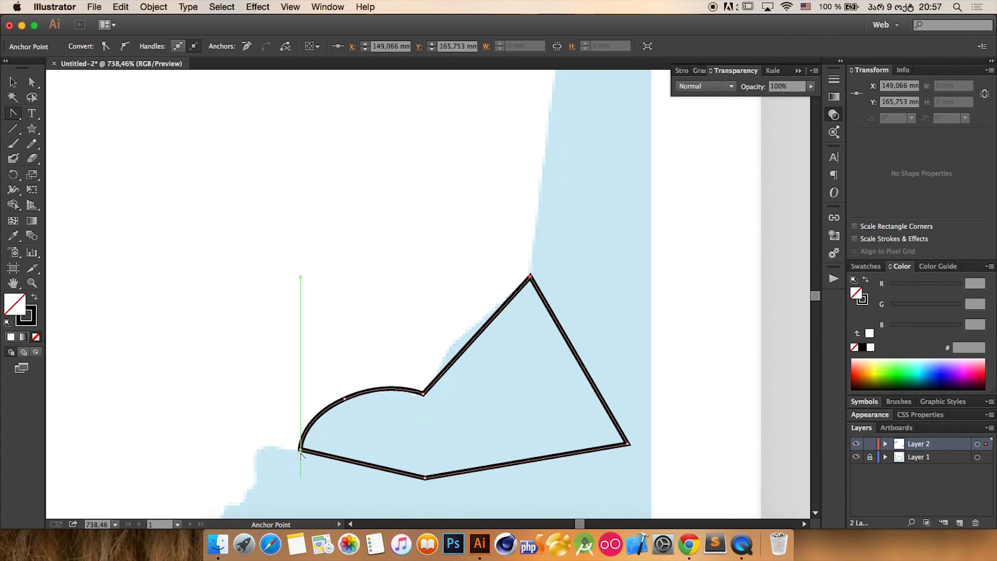
drag(301, 450, 301, 401)
drag(530, 276, 587, 267)
drag(627, 443, 601, 503)
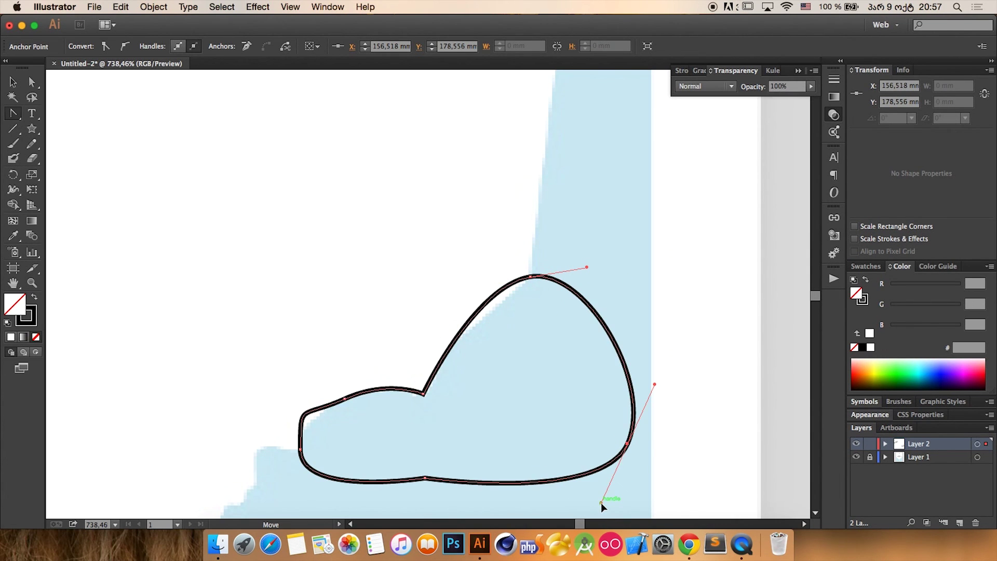
- Draw a closed triangle with the Pen tool in the blank area above the reference poster
key(super+0)
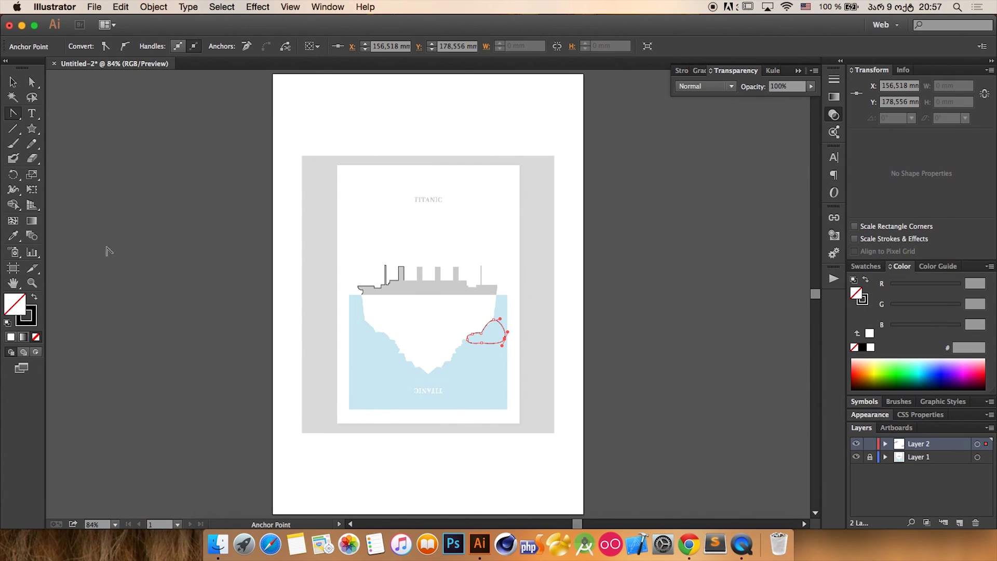
click(32, 282)
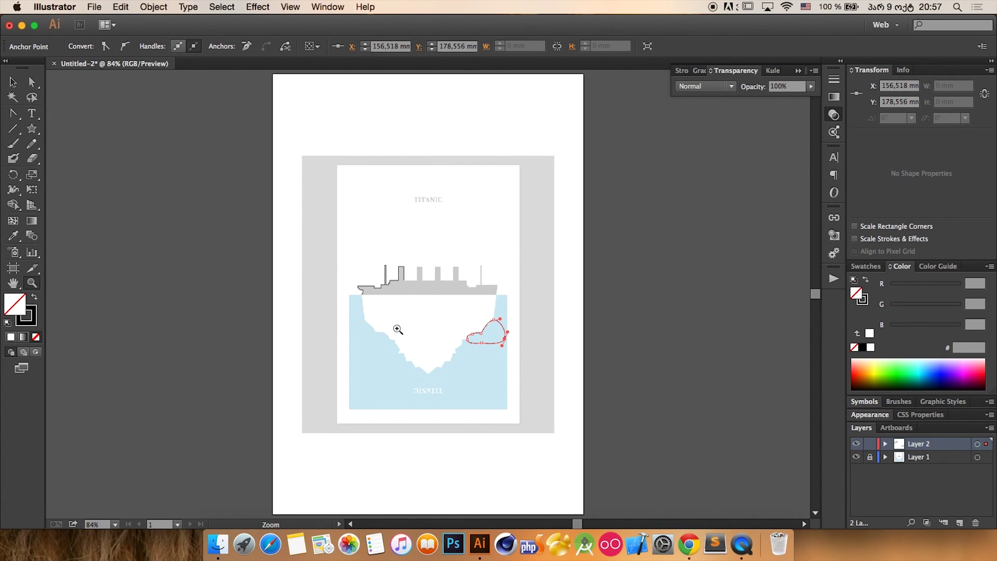
drag(351, 327, 437, 384)
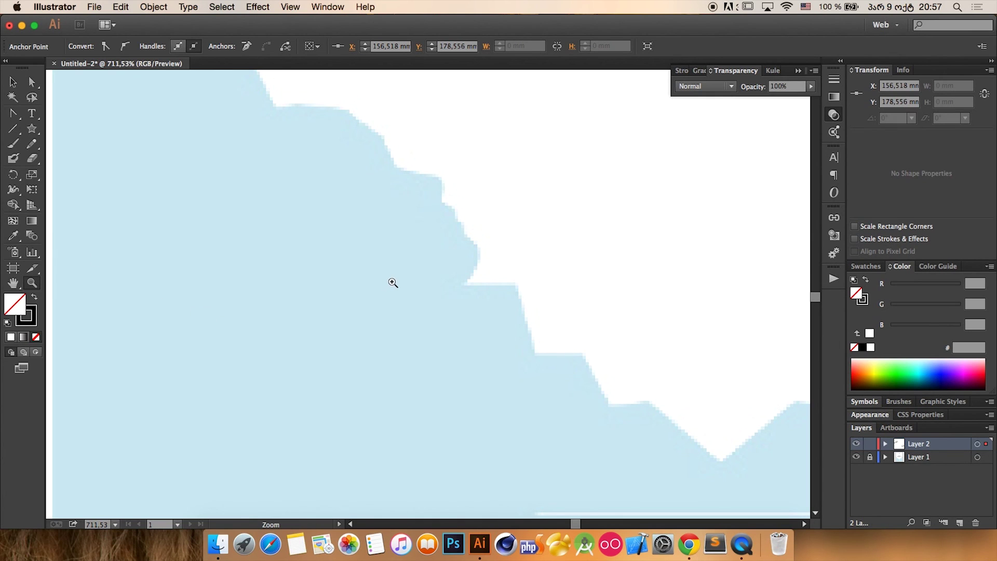
key(super+0)
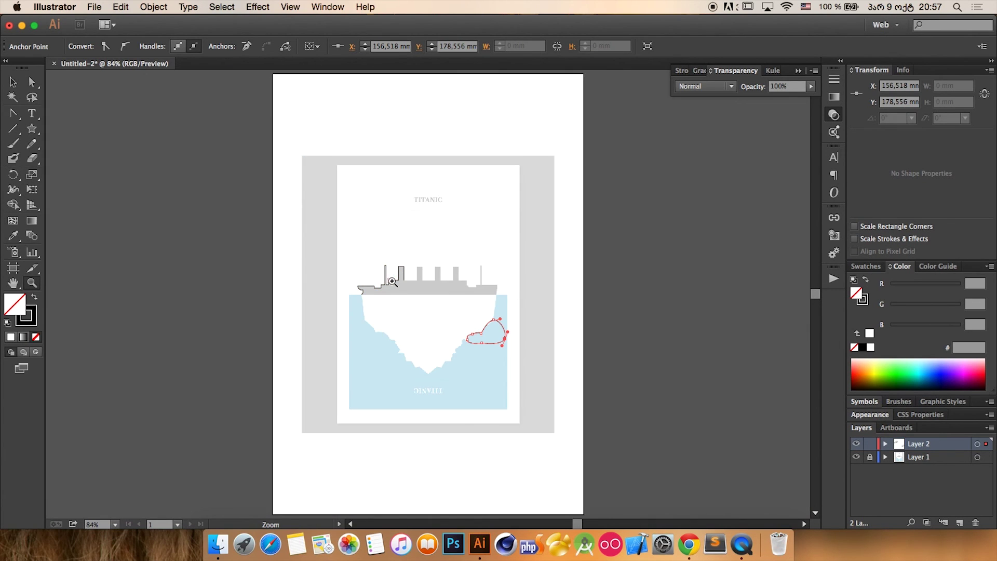
drag(380, 84, 501, 156)
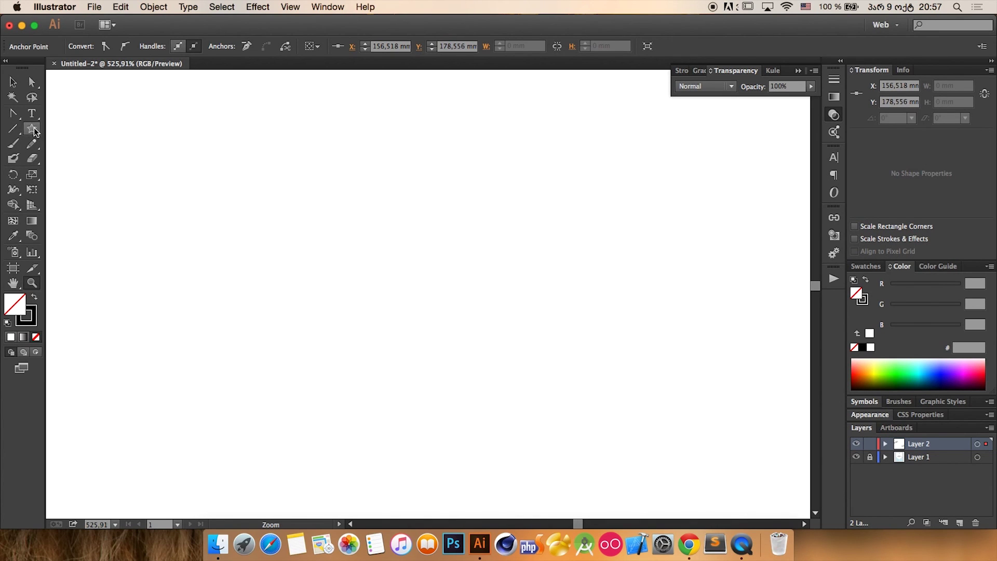
click(15, 120)
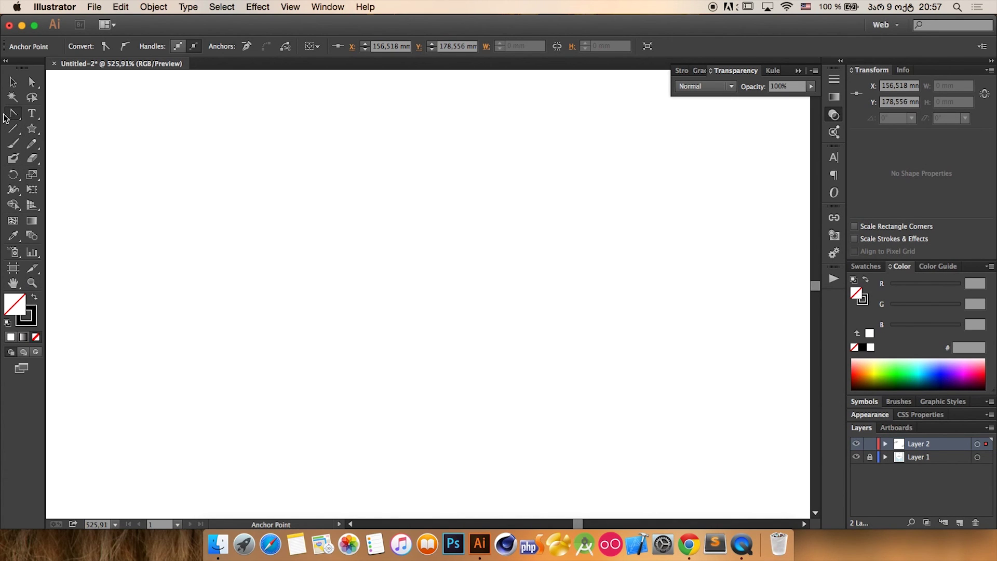
click(66, 113)
click(188, 277)
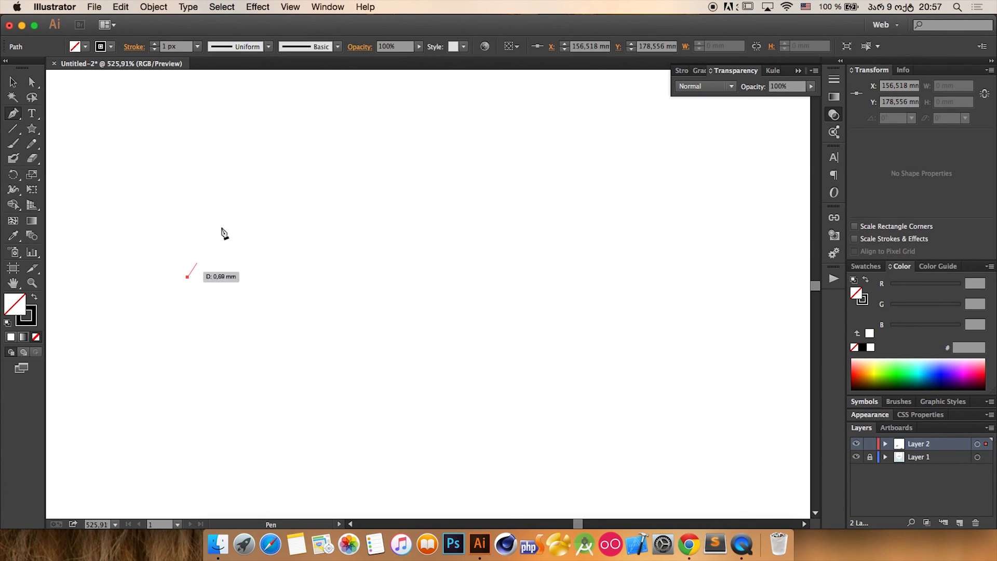
click(262, 134)
click(339, 267)
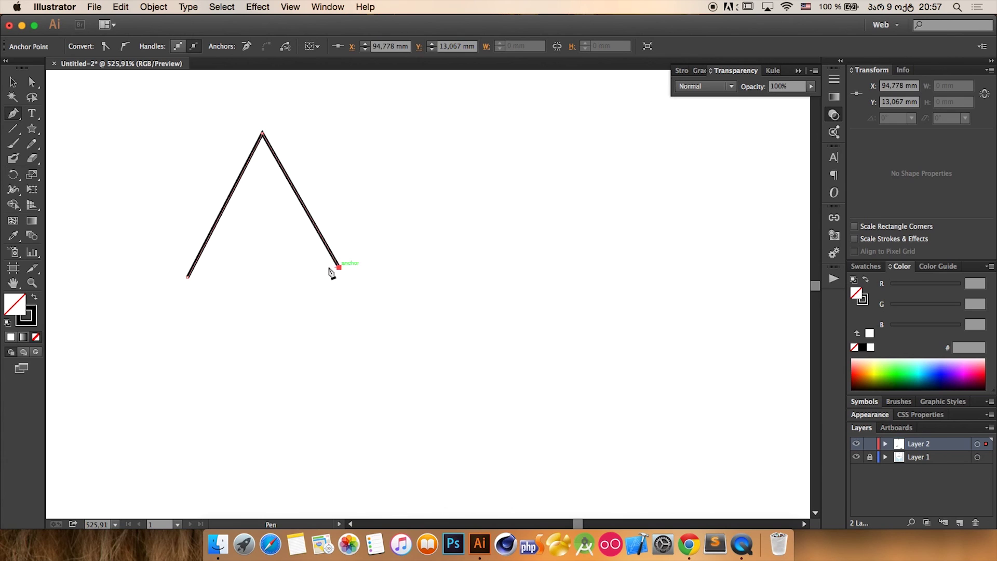
click(189, 277)
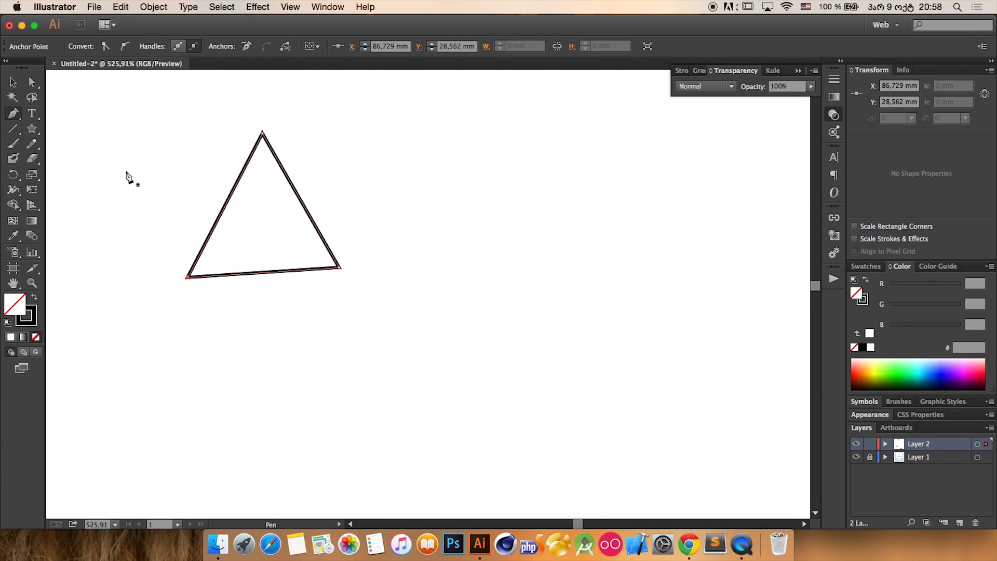
- Round all three corners of the triangle by pulling out handles with the Anchor Point Tool
click(17, 115)
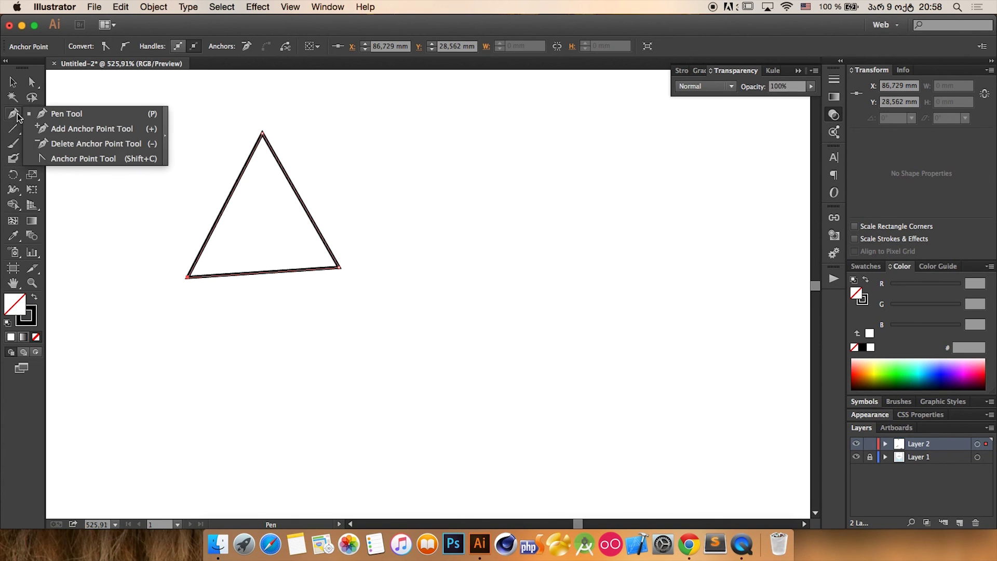
click(81, 159)
drag(262, 134, 298, 133)
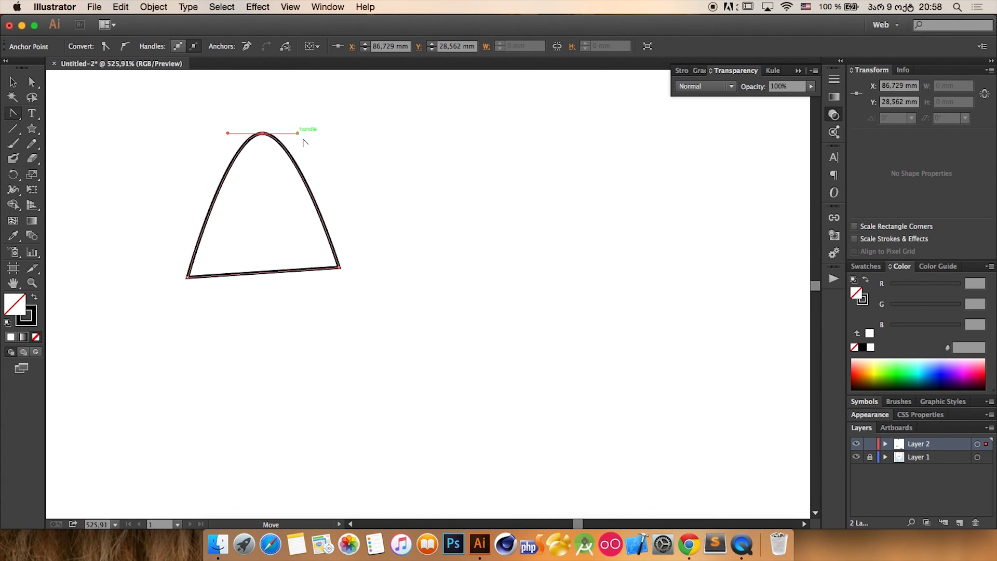
drag(340, 268, 329, 294)
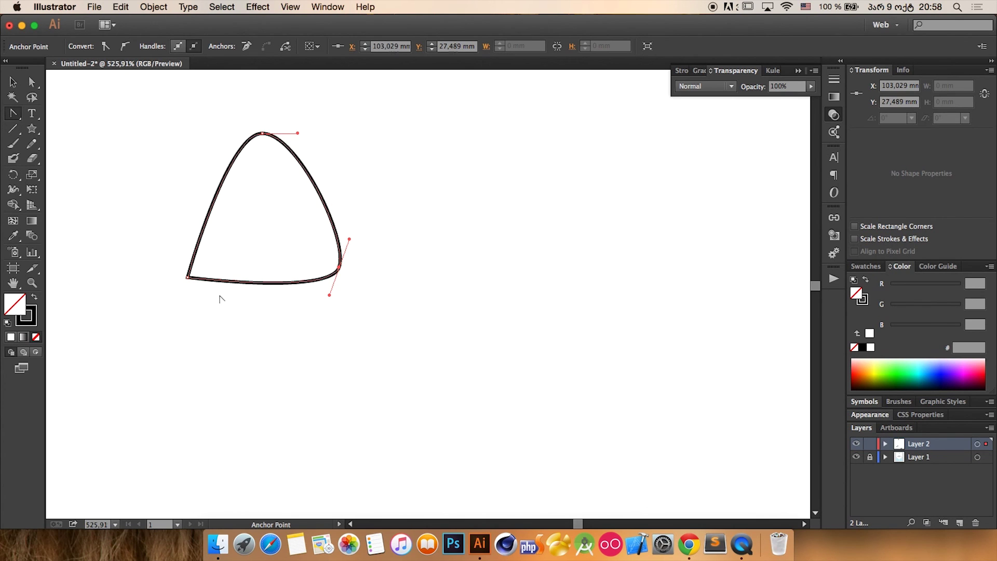
drag(188, 279, 154, 252)
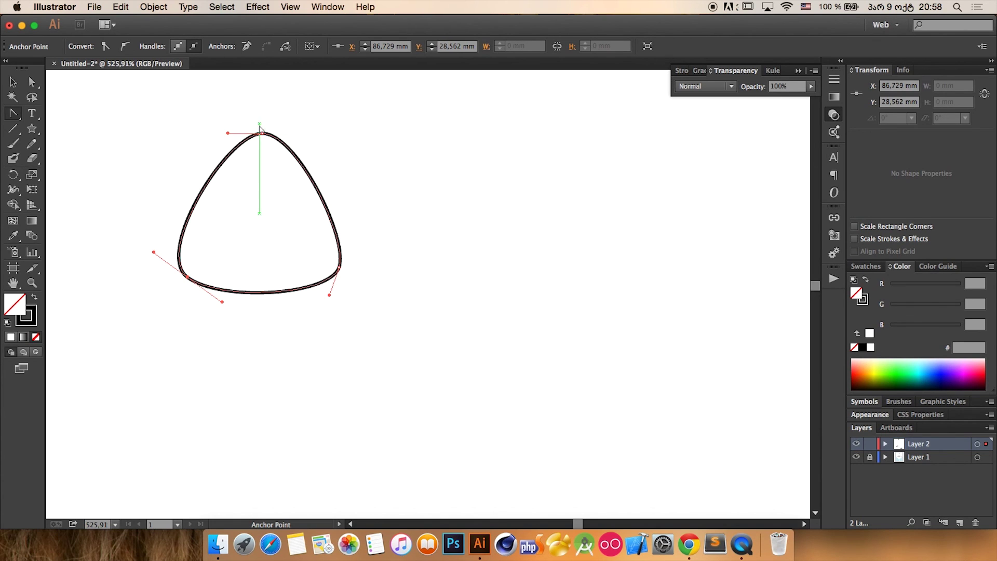
- Turn the shape's top anchor into a sharp corner, stretch the lower-right anchor's upper handle, and reset that anchor to a corner
click(262, 134)
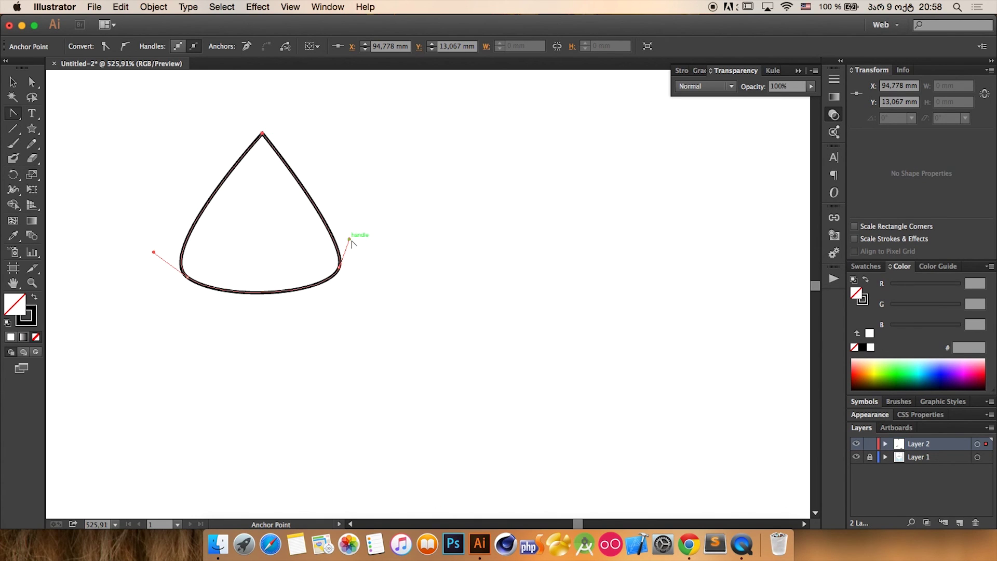
drag(350, 240, 523, 156)
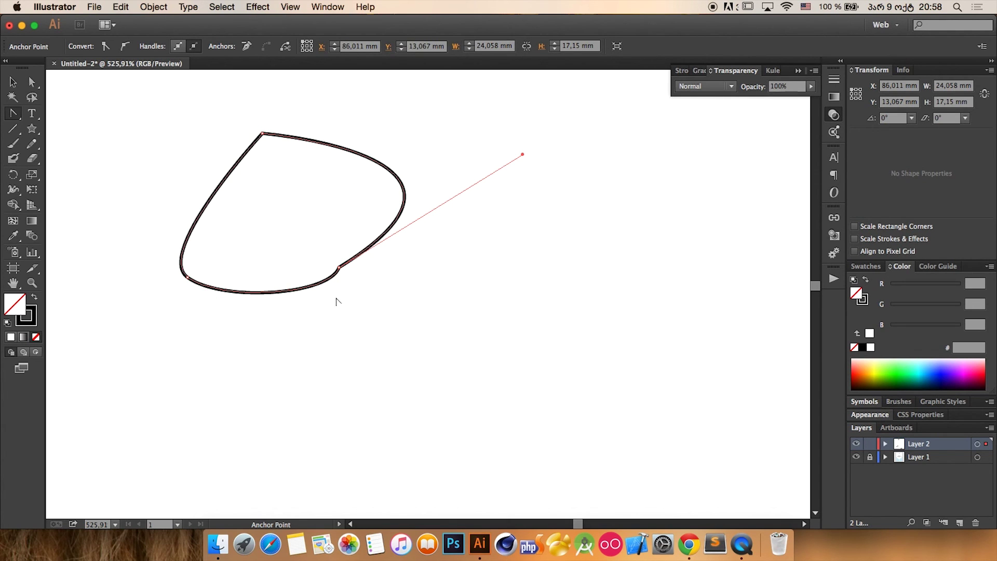
click(338, 268)
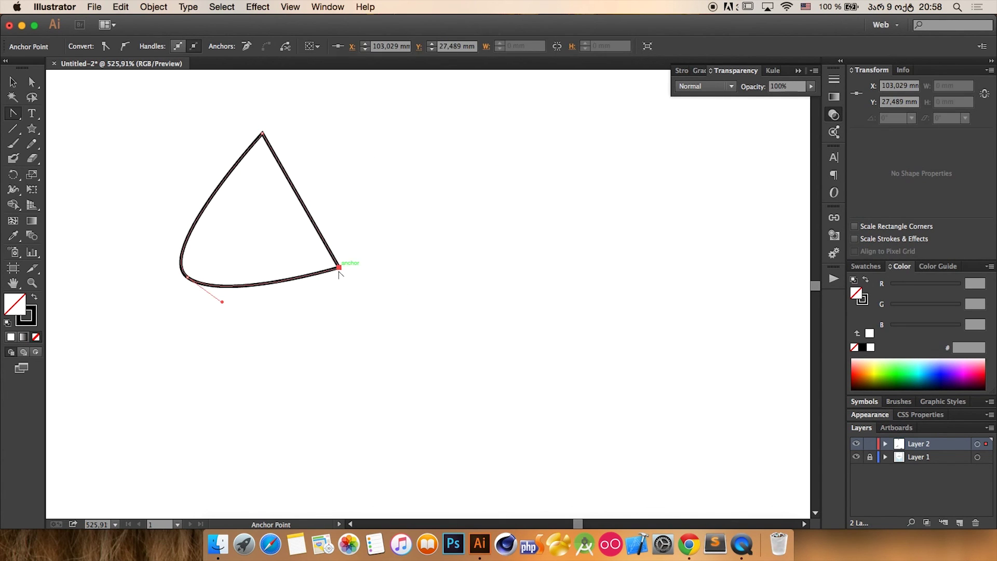
- Pull long handles from the shape's three anchors to form a rounded egg-like outline, and deselect it
drag(339, 268, 293, 360)
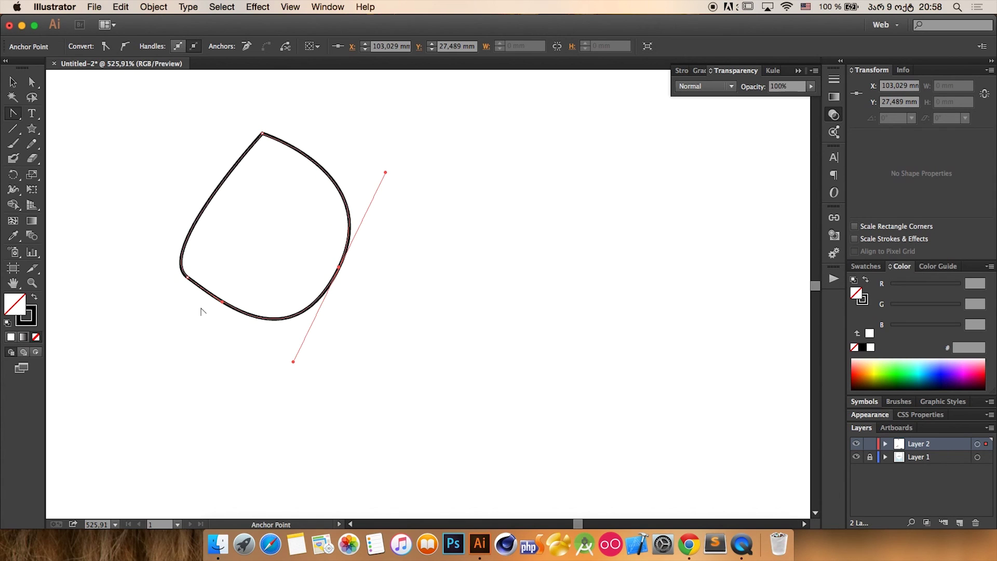
drag(187, 279, 161, 209)
drag(263, 133, 347, 129)
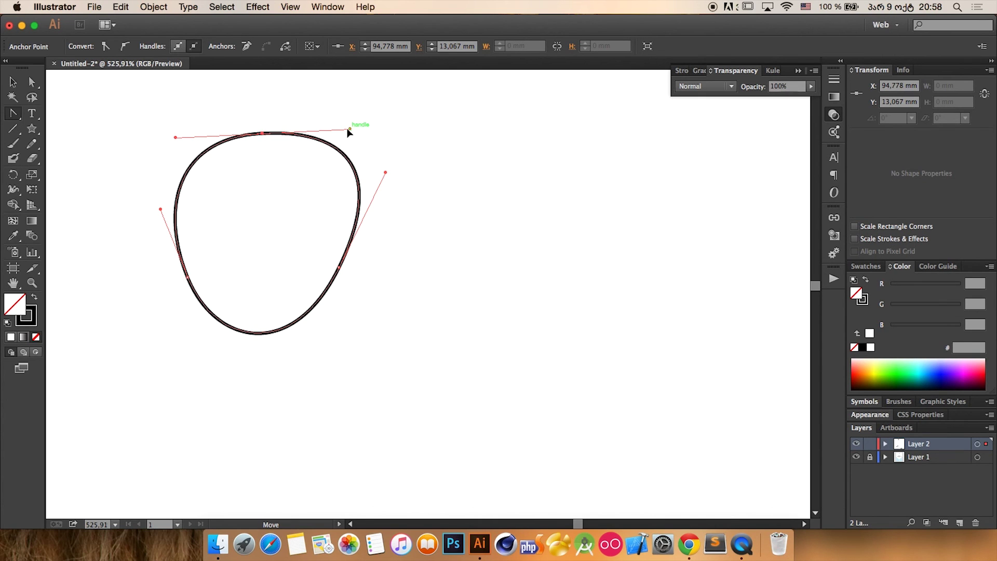
click(13, 81)
click(103, 130)
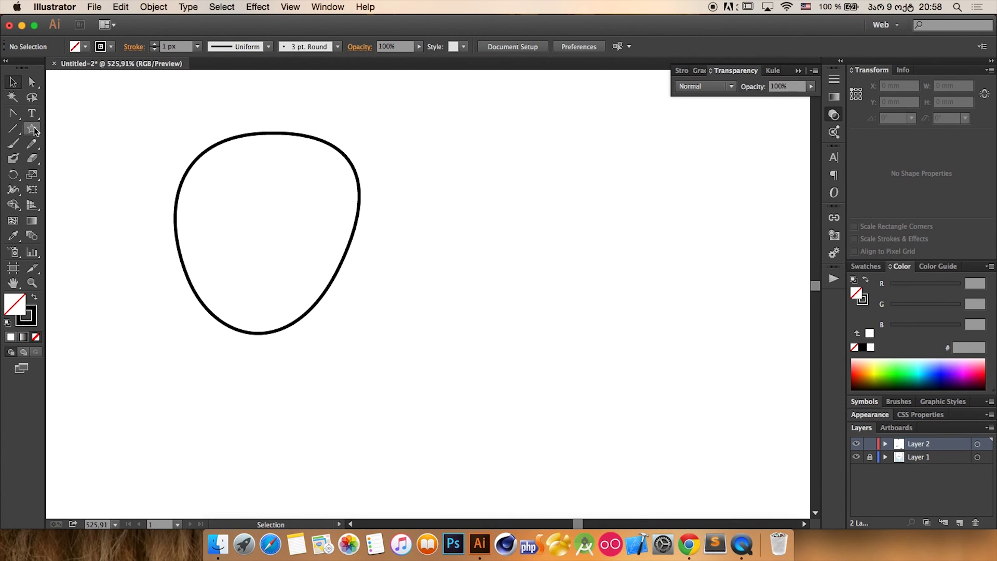
- Start a new straight-segment Pen path with four anchors beside the rounded shape
drag(17, 115, 52, 112)
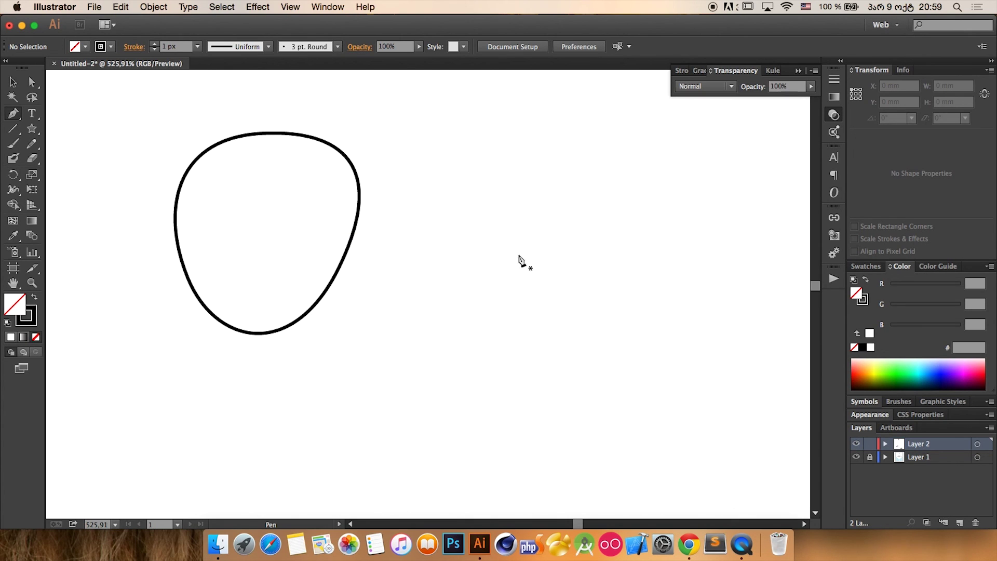
click(509, 295)
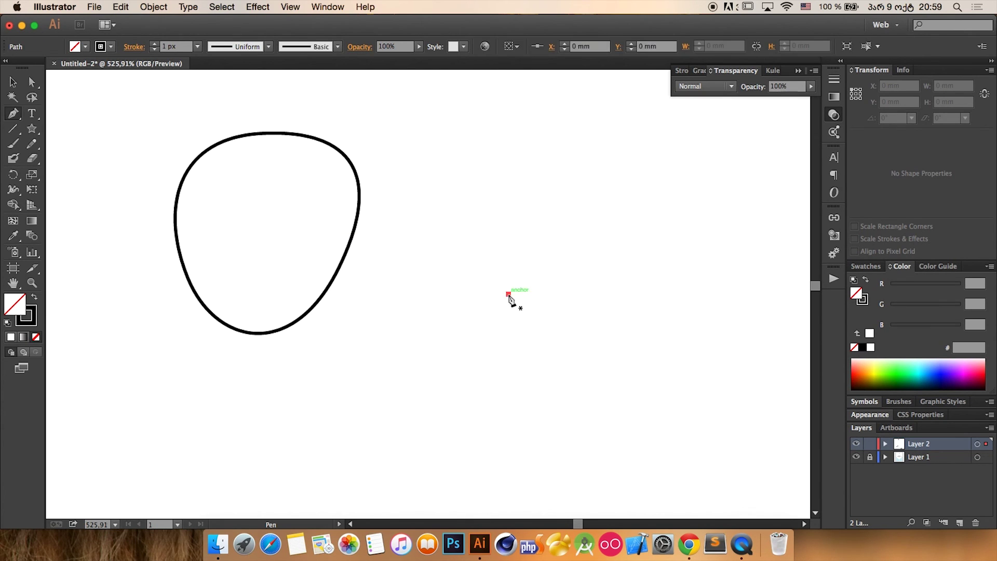
drag(458, 254, 462, 168)
click(463, 158)
click(551, 138)
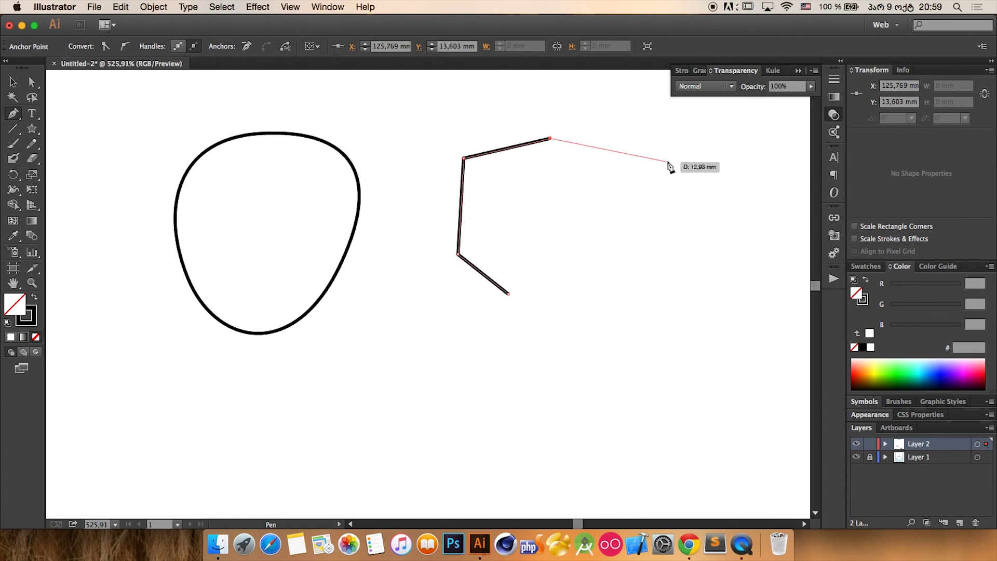
- Finish the straight-sided head-and-neck outline with the Pen tool, adding the remaining corners and closing it at its starting anchor
click(636, 155)
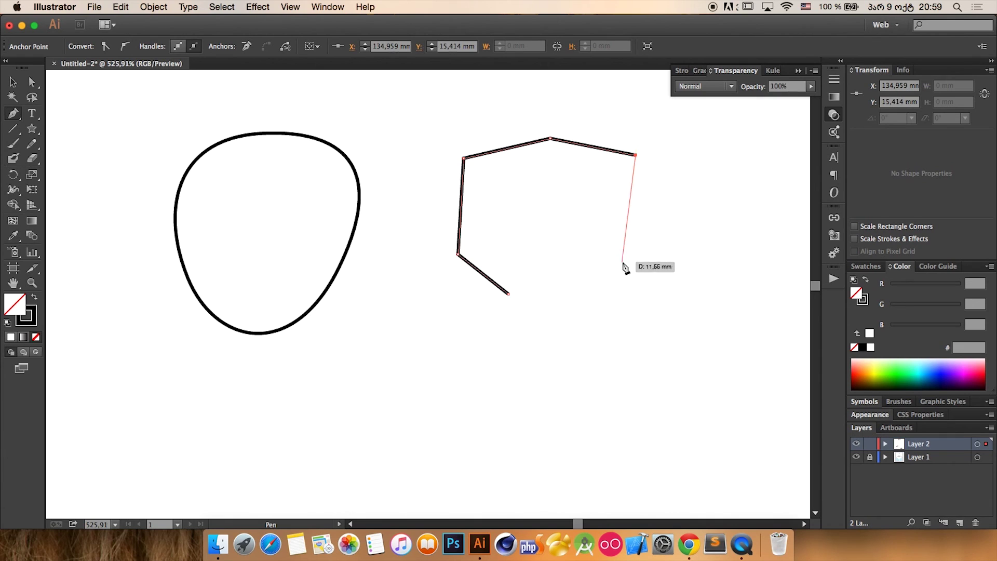
click(635, 254)
click(604, 285)
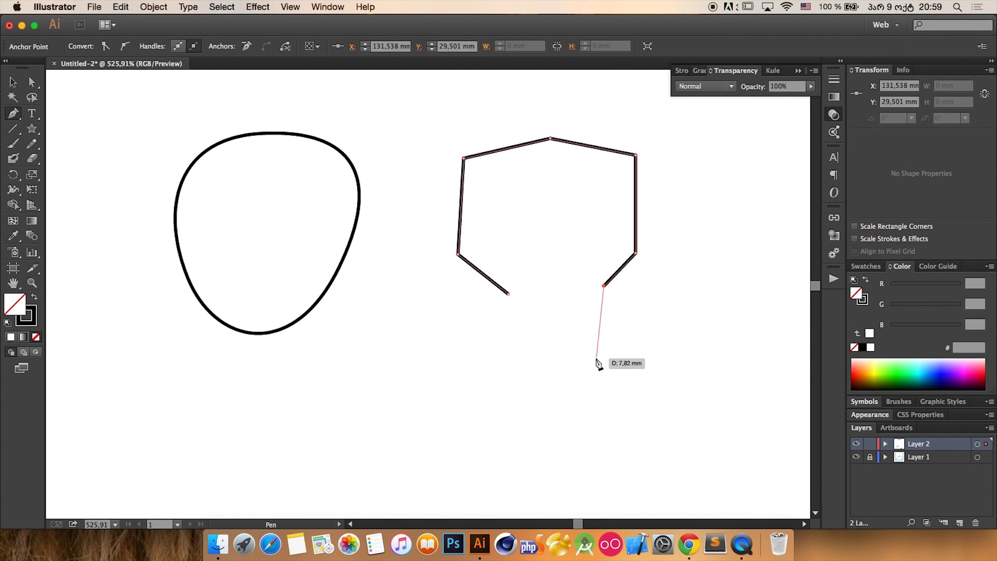
click(605, 352)
click(502, 352)
click(509, 295)
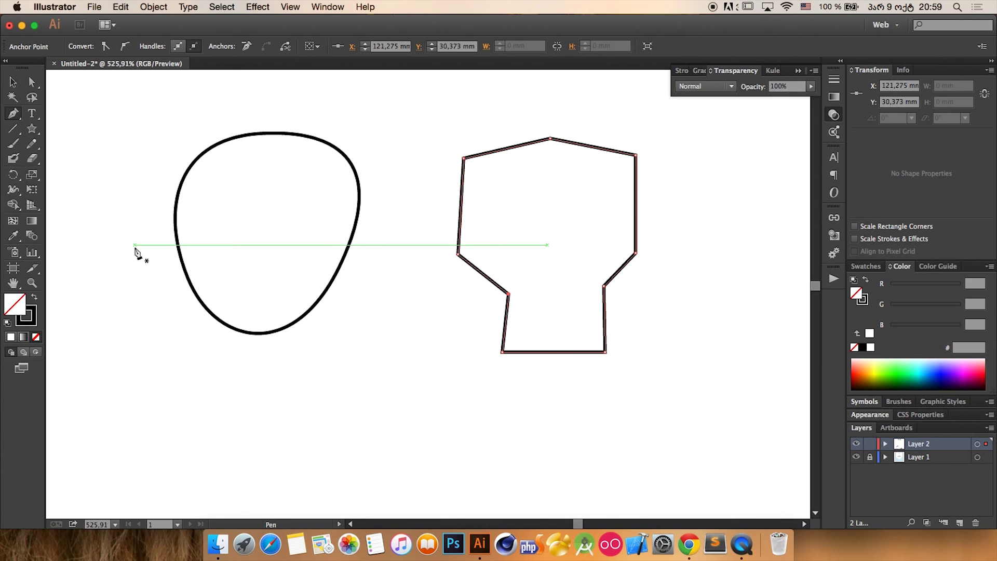
click(13, 82)
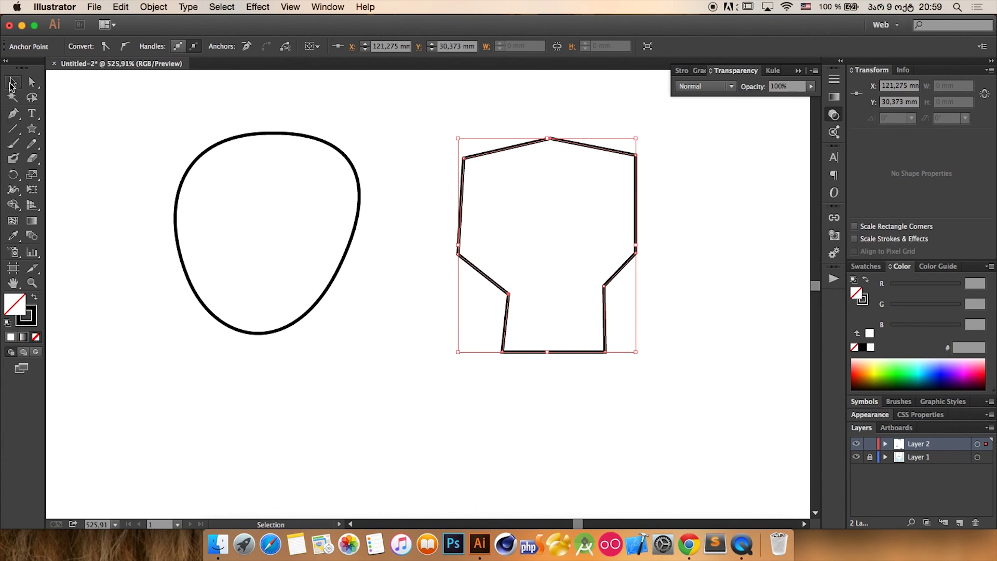
- Convert the outline's lower-left corner, left neck corner and left cheek corner into smooth curves with the Anchor Point tool
drag(13, 113, 52, 161)
mouse_move(502, 352)
mouse_down()
mouse_move(525, 374)
mouse_move(489, 341)
mouse_up()
drag(507, 294, 506, 285)
drag(458, 253, 444, 234)
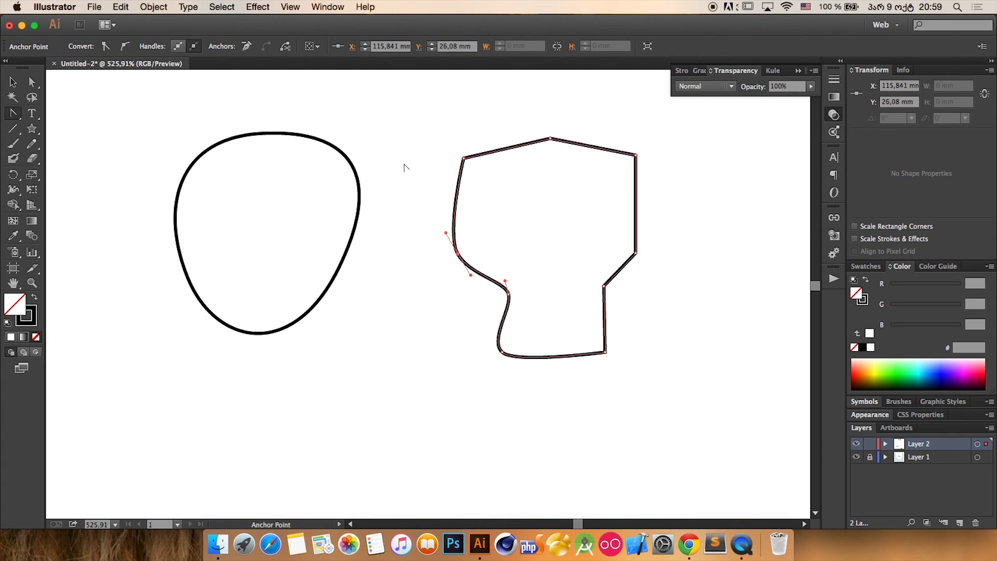
- Add one anchor point on the outline's left edge and another on its upper-left edge with the Add Anchor Point tool
click(13, 113)
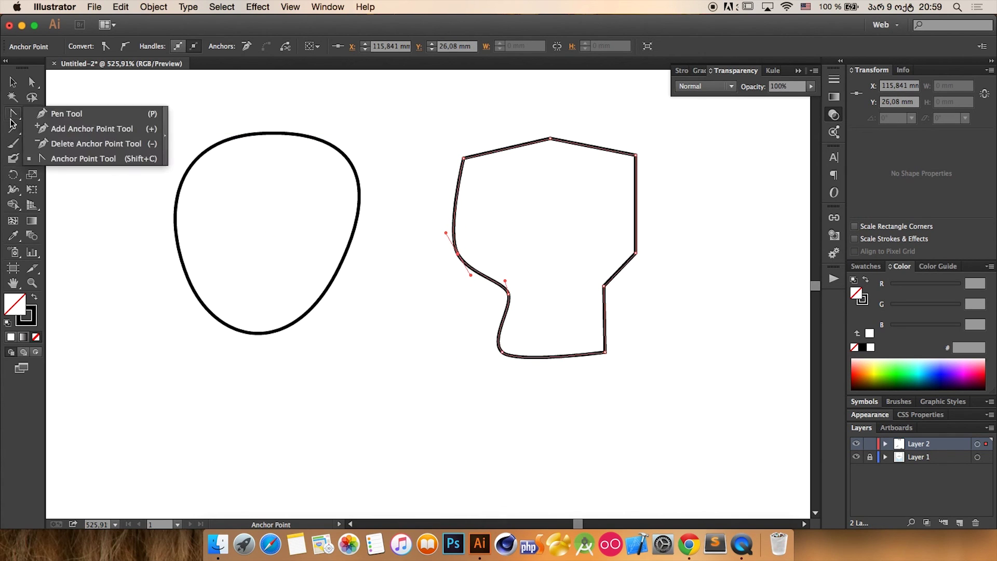
click(40, 136)
click(456, 202)
click(505, 149)
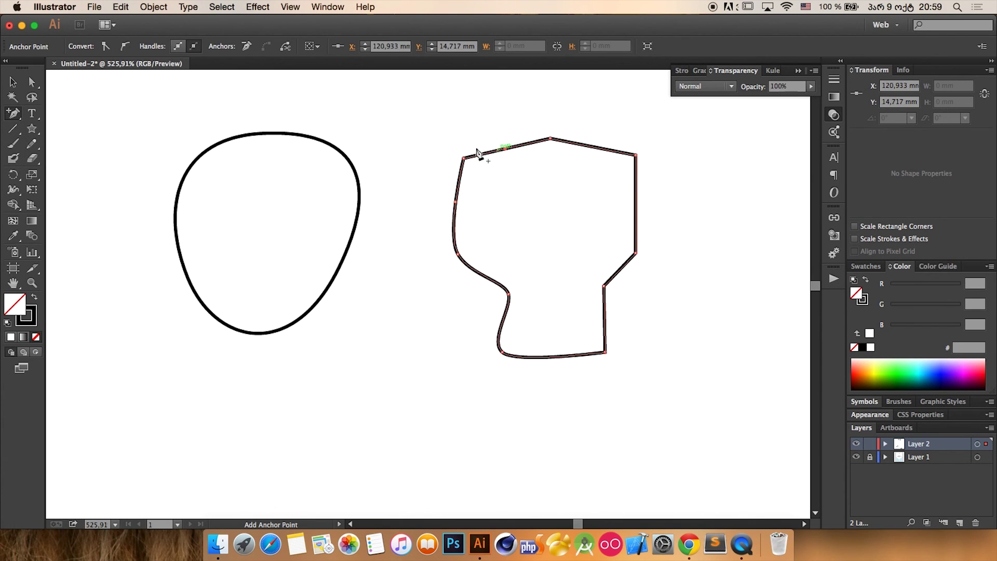
- Raise the new anchor point on the upper-left edge, shift the upper-right corner slightly inward, and deselect the outline
click(31, 81)
drag(505, 149, 502, 128)
drag(636, 155, 629, 159)
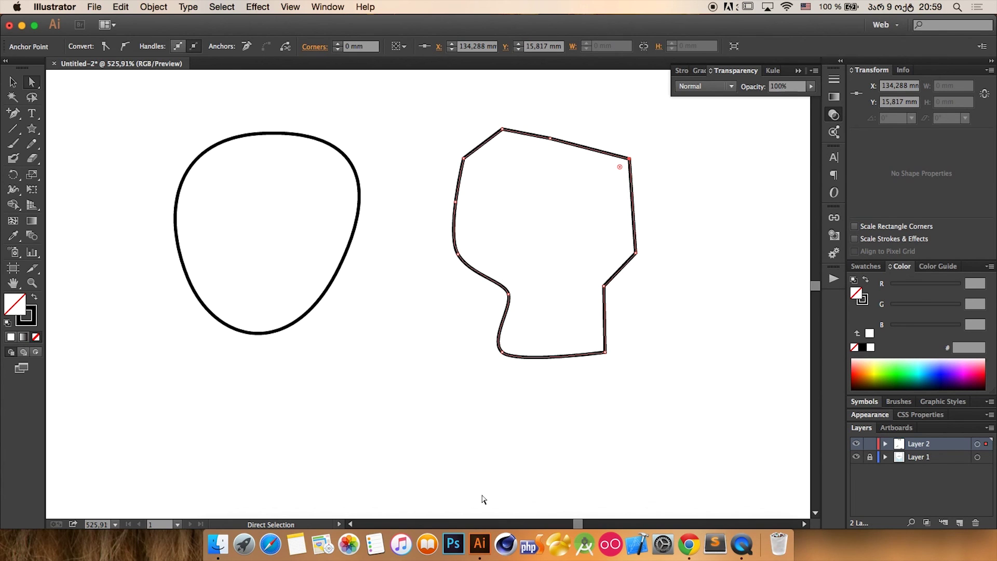
key(super+0)
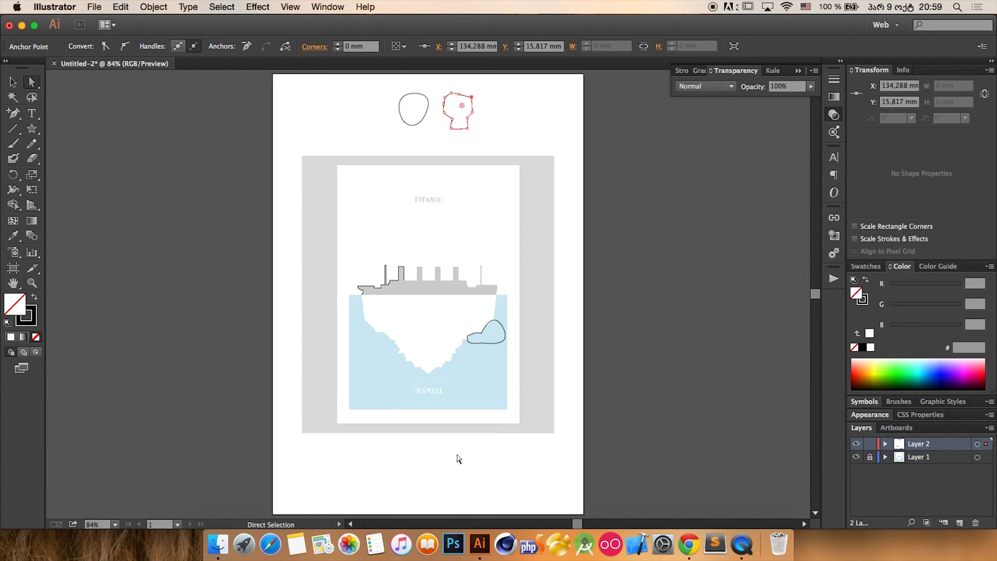
click(509, 129)
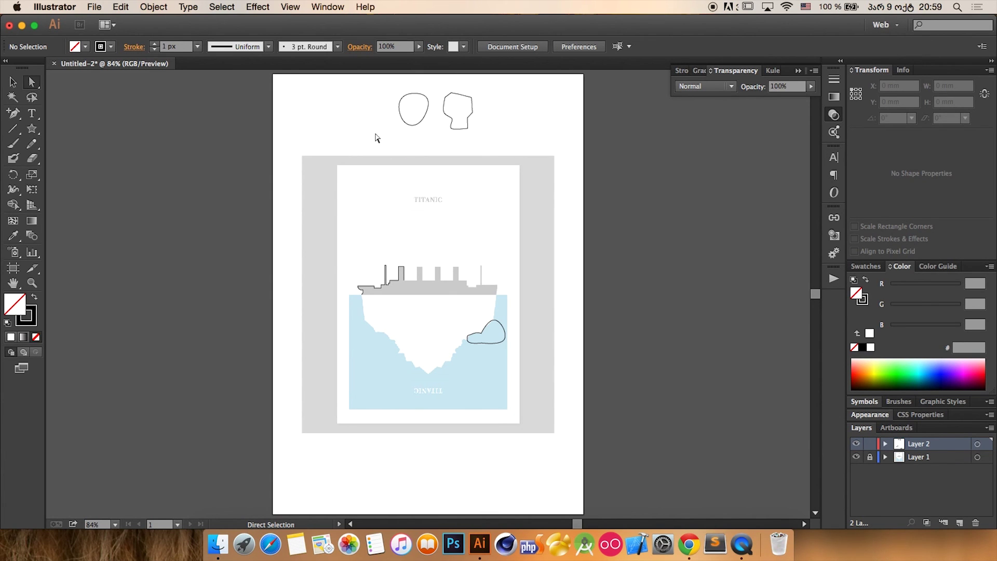
key(z)
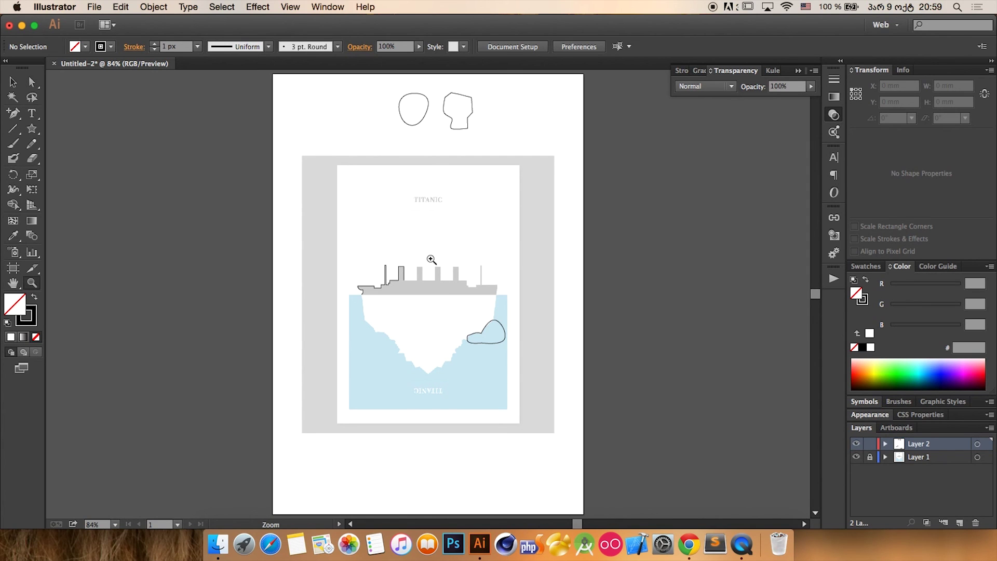
drag(400, 252, 516, 374)
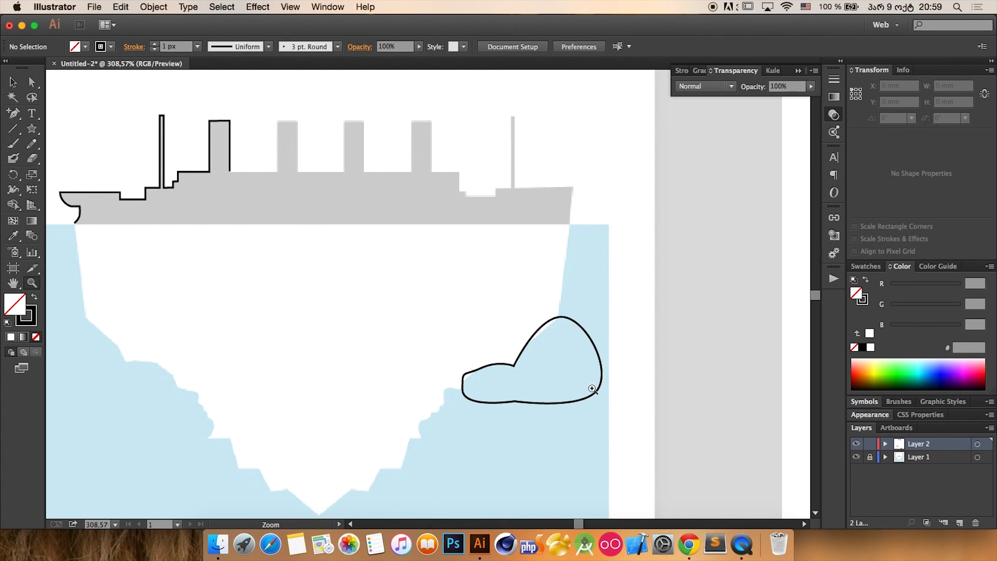
- Switch to Chrome, go back to the Titanic poster results, and search Google Images for "simple poster"
click(690, 543)
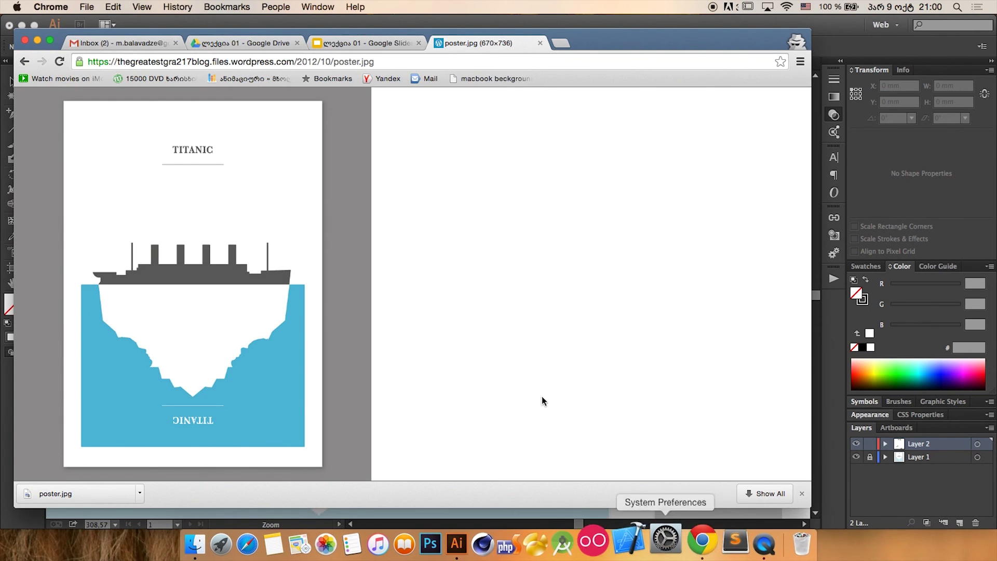
click(24, 61)
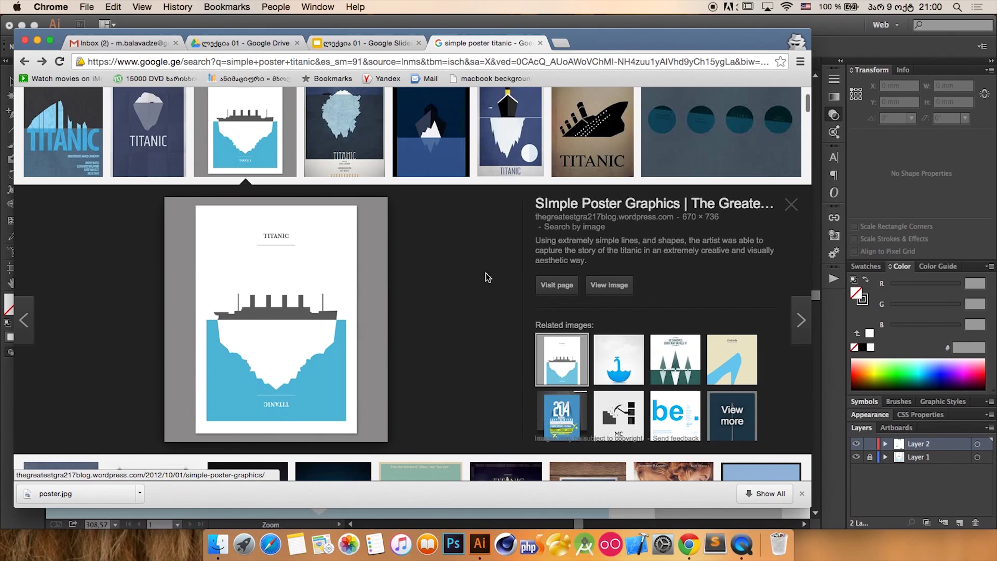
scroll(483, 276, down, 5)
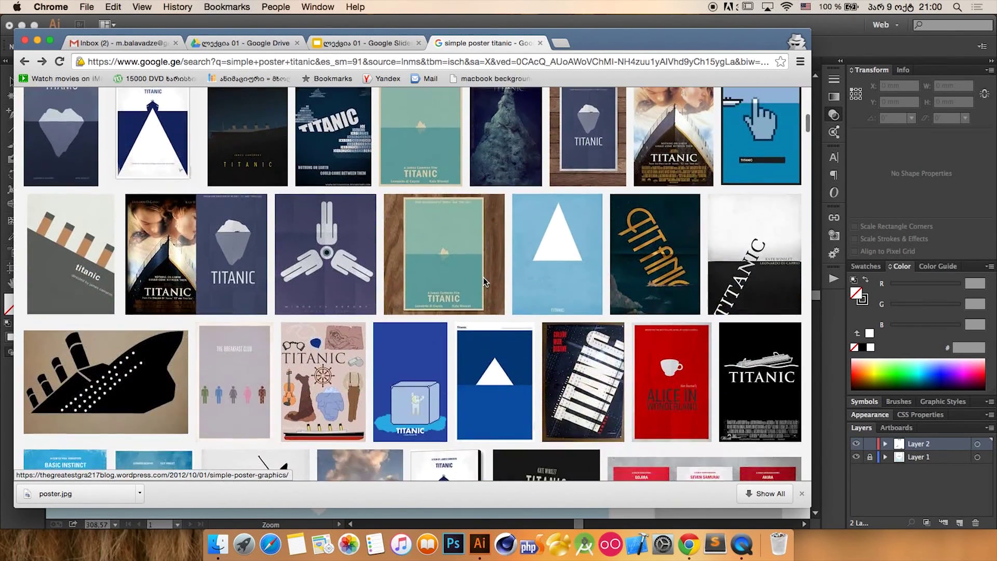
scroll(483, 276, up, 10)
drag(158, 108, 282, 107)
key(BackSpace)
key(Return)
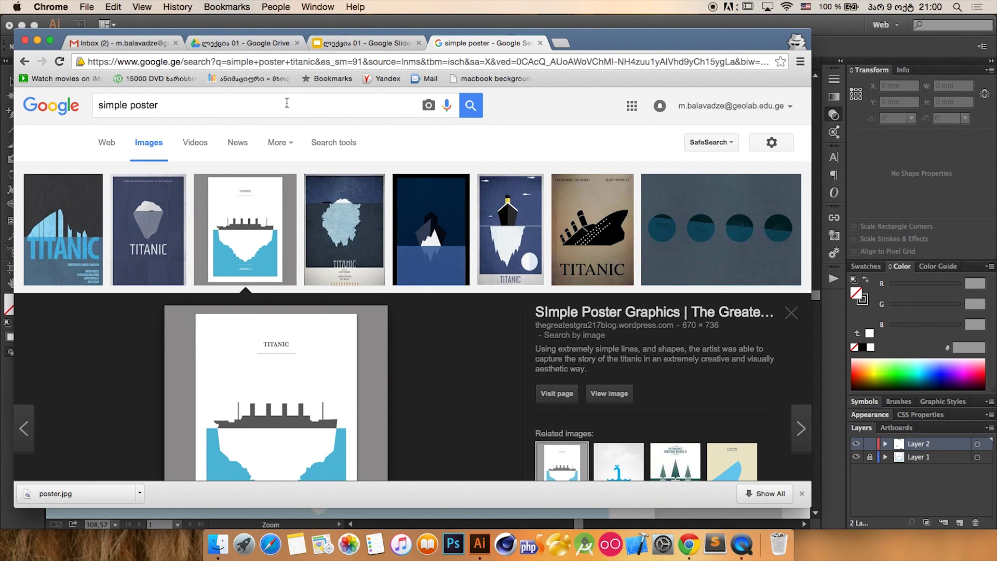
click(472, 106)
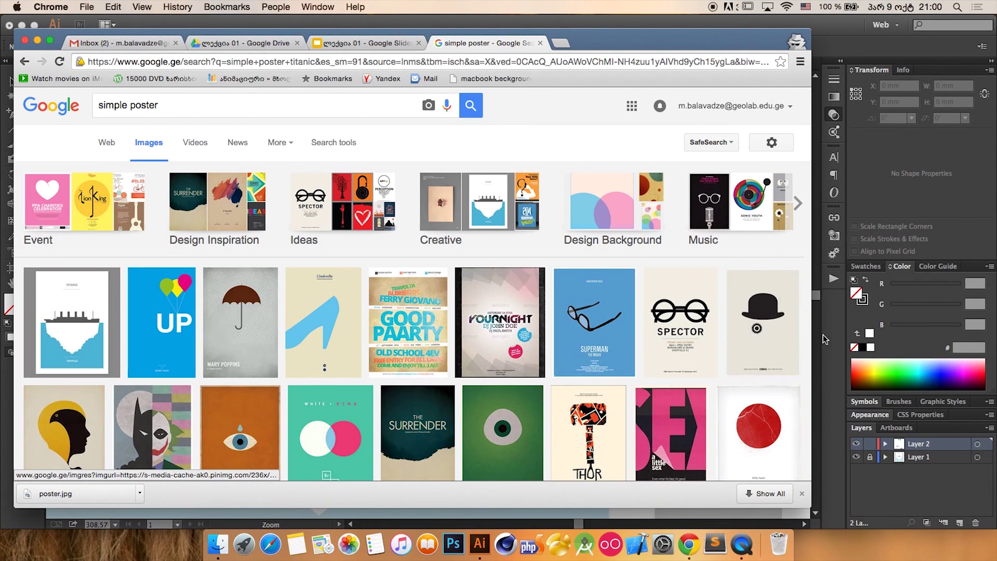
- Open the bowler-hat poster from the results at full size and save the image under its default file name
click(776, 304)
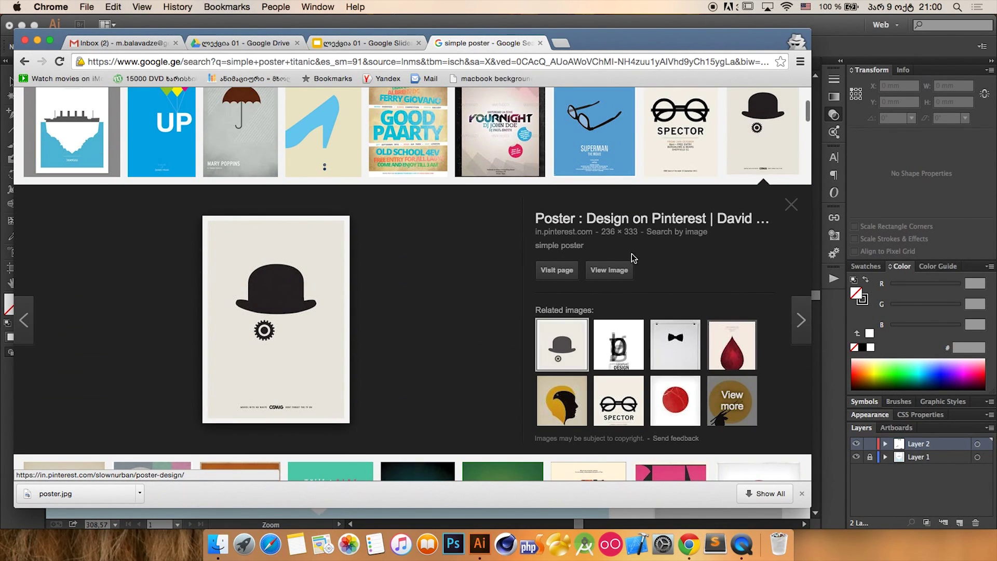
click(626, 276)
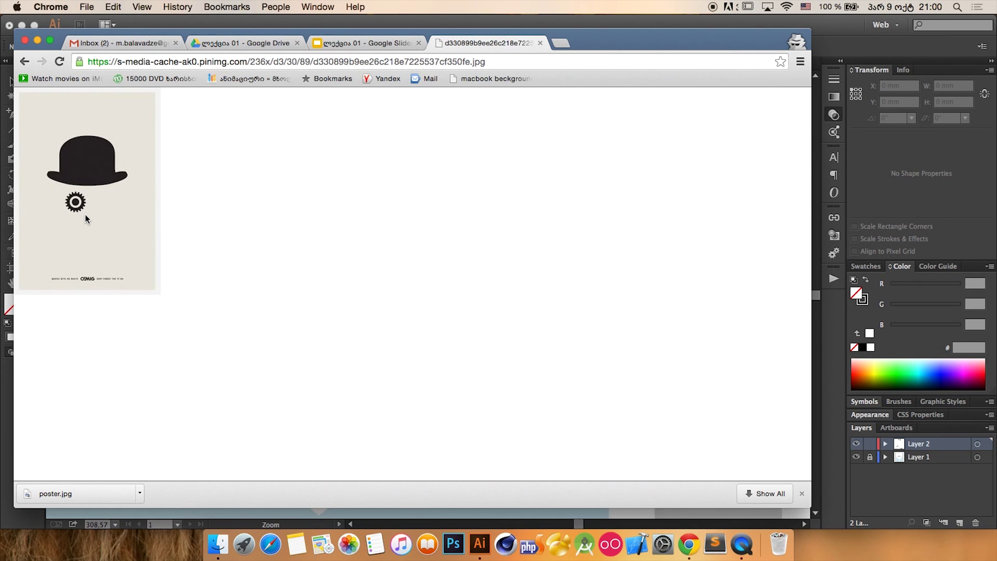
right_click(98, 208)
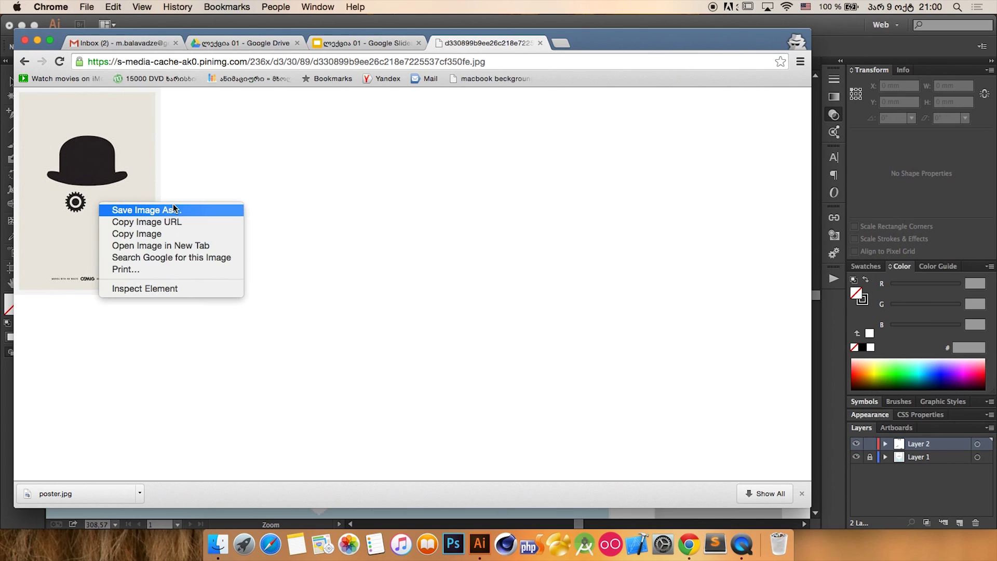
click(242, 155)
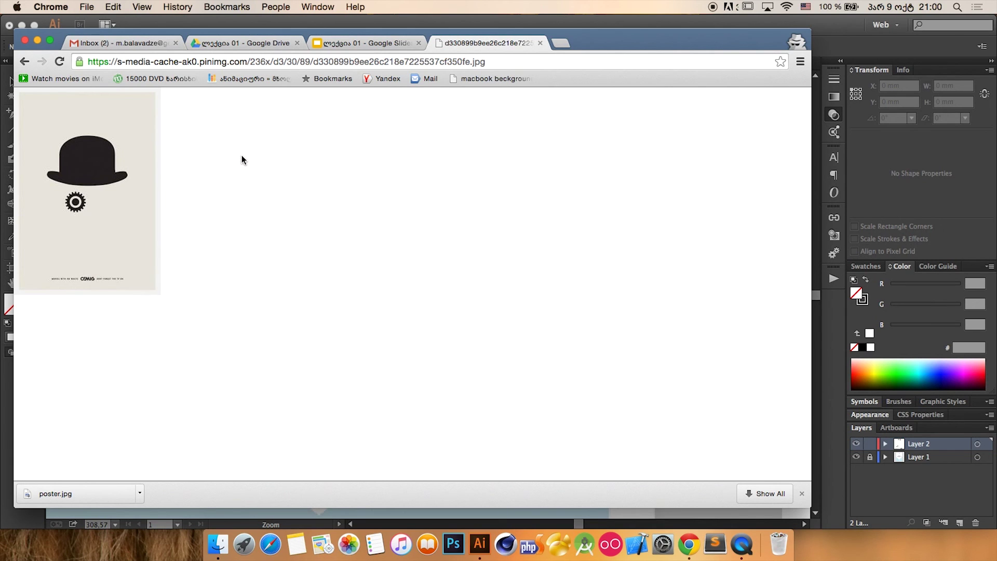
right_click(107, 179)
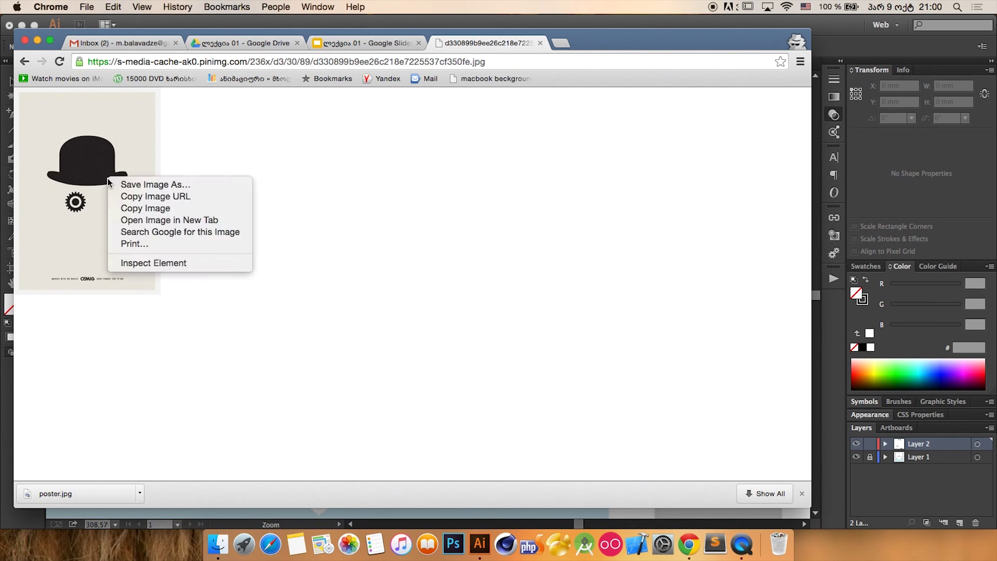
click(171, 185)
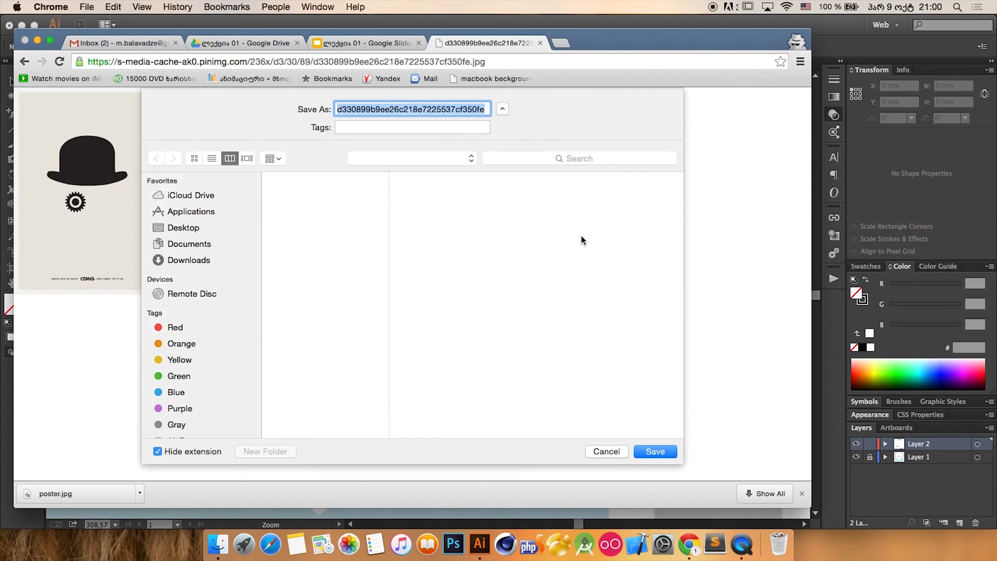
click(669, 456)
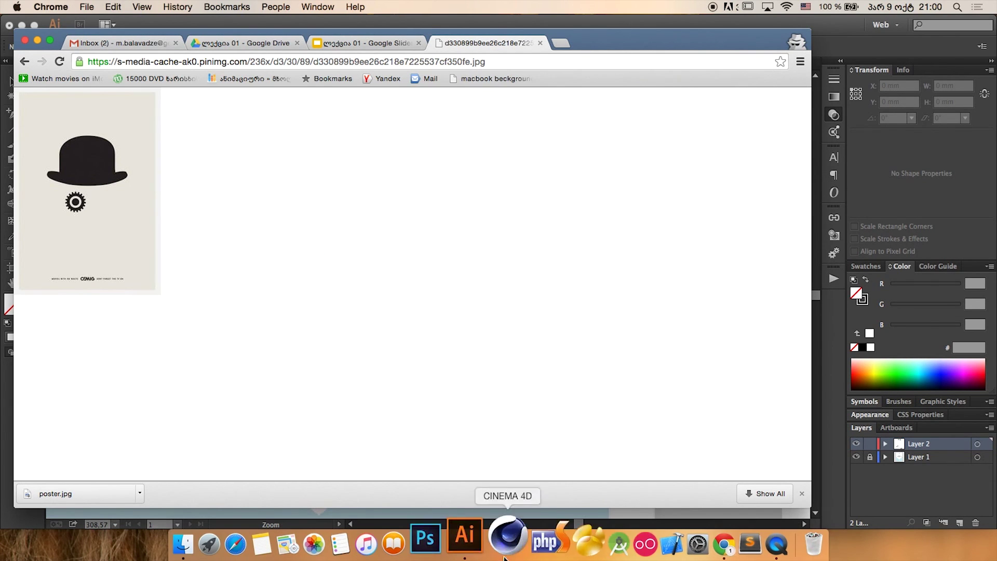
click(665, 538)
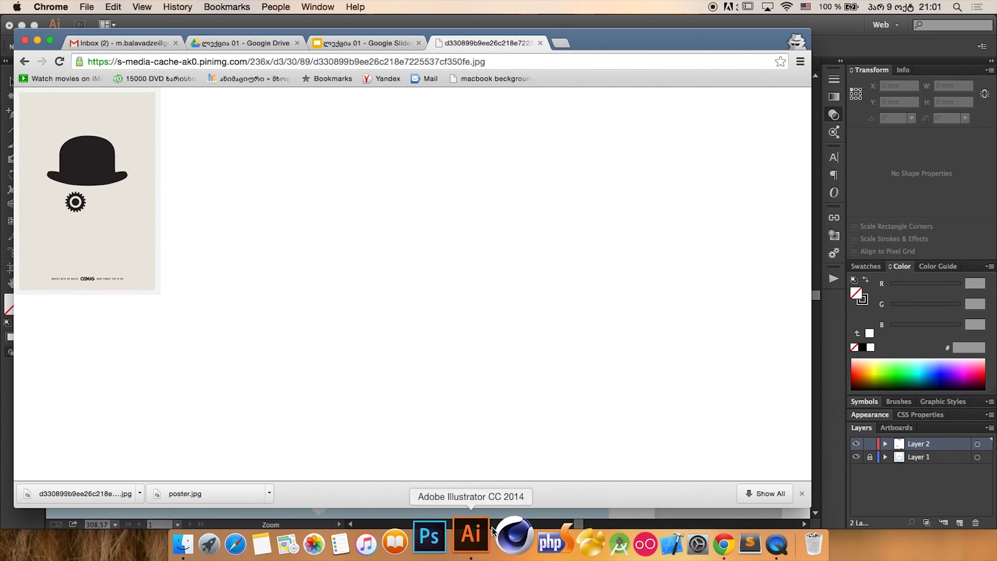
- Switch to Illustrator, unlock Layer 1, and delete all artwork from the artboard
click(479, 544)
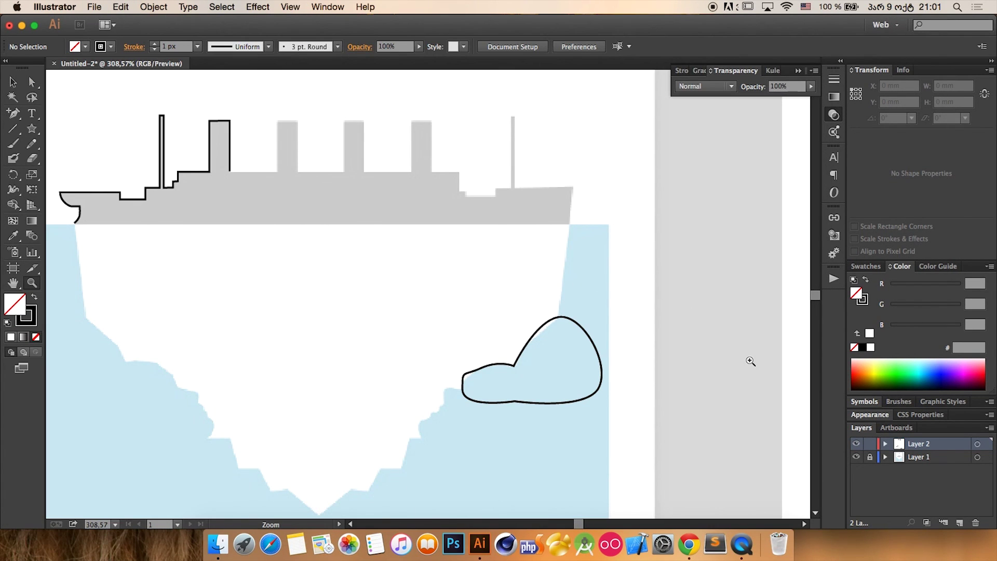
key(super+0)
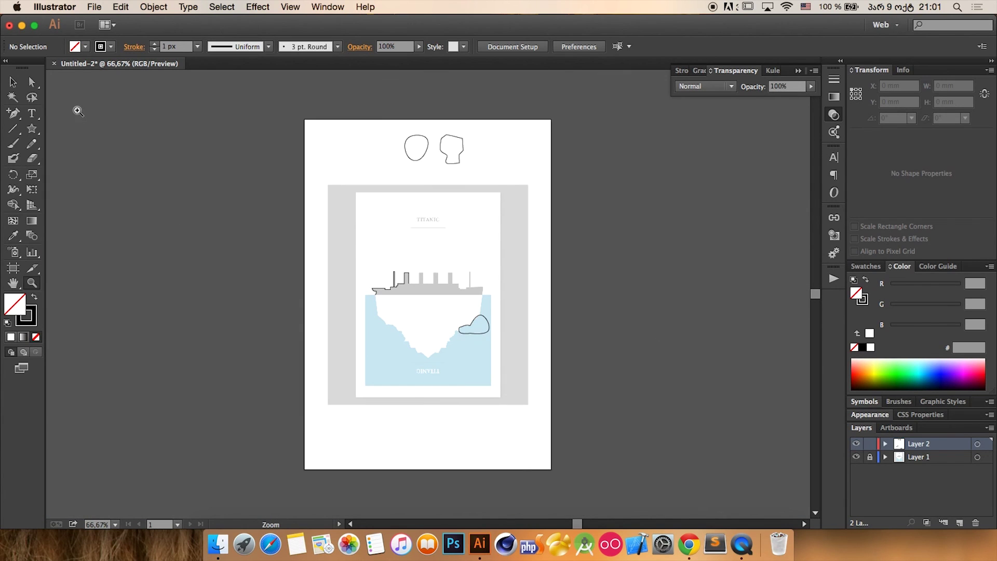
click(13, 82)
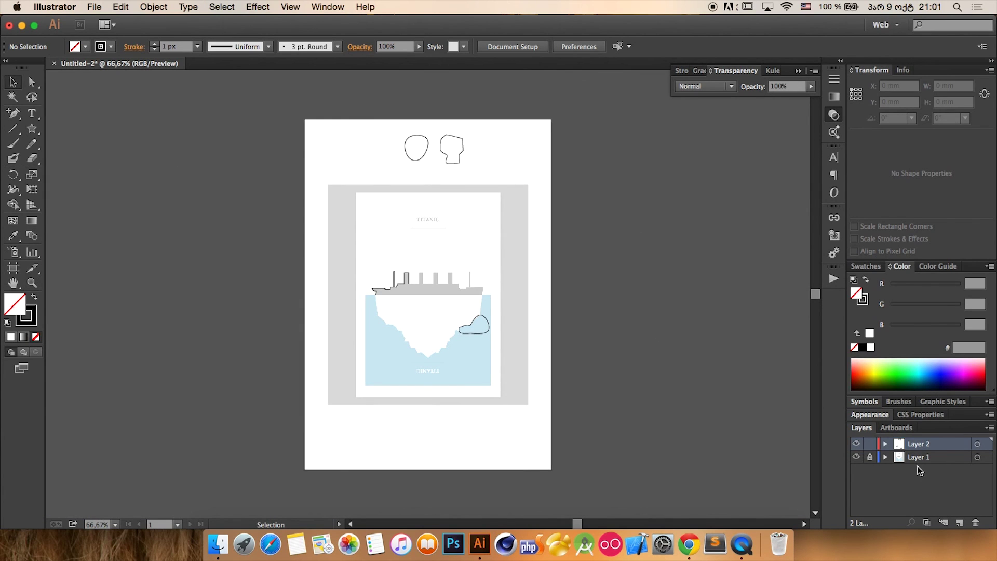
click(944, 458)
key(super+a)
key(Delete)
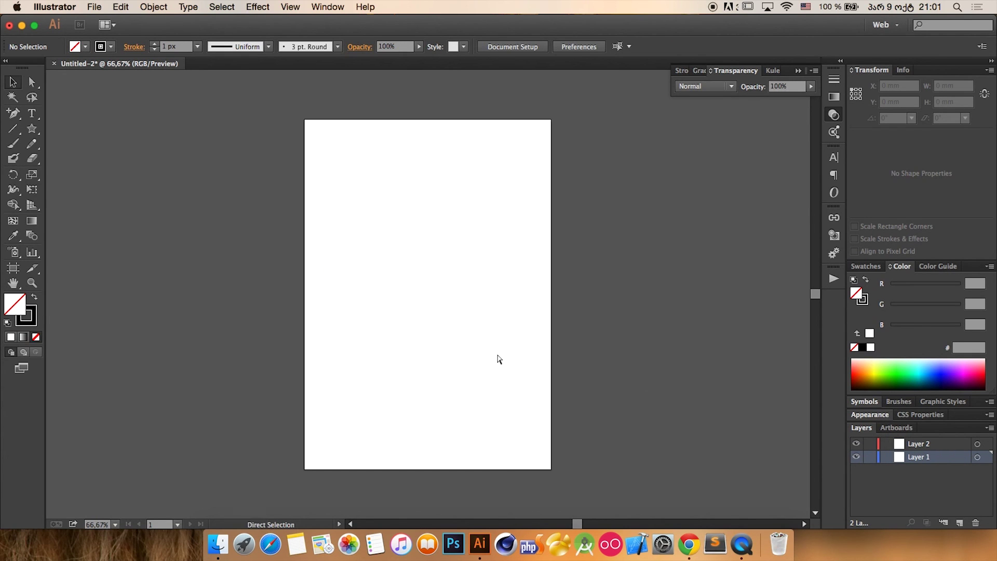
- Place the saved bowler-hat poster JPG on Layer 1 and move it near the middle of the artboard
click(94, 6)
click(108, 195)
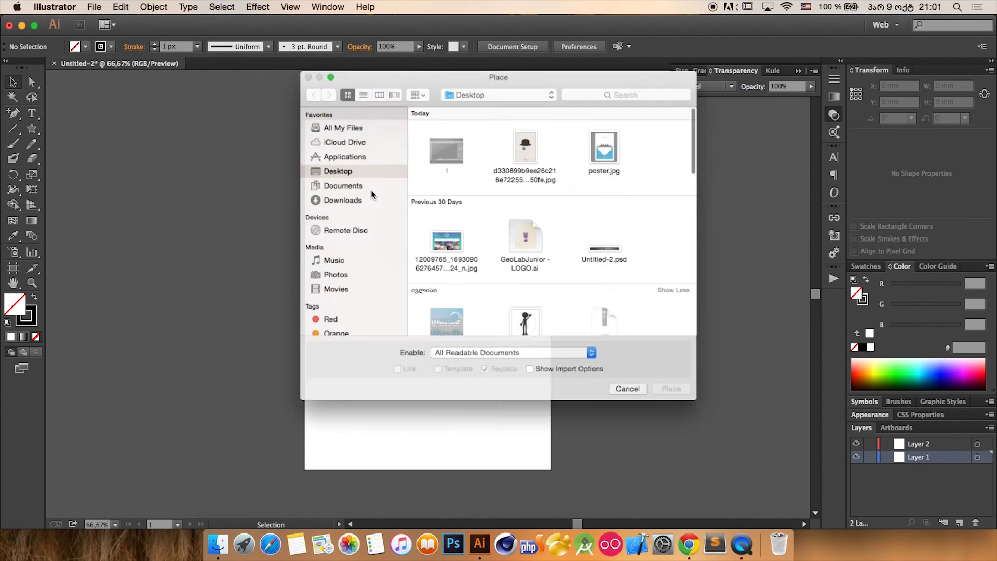
double_click(525, 148)
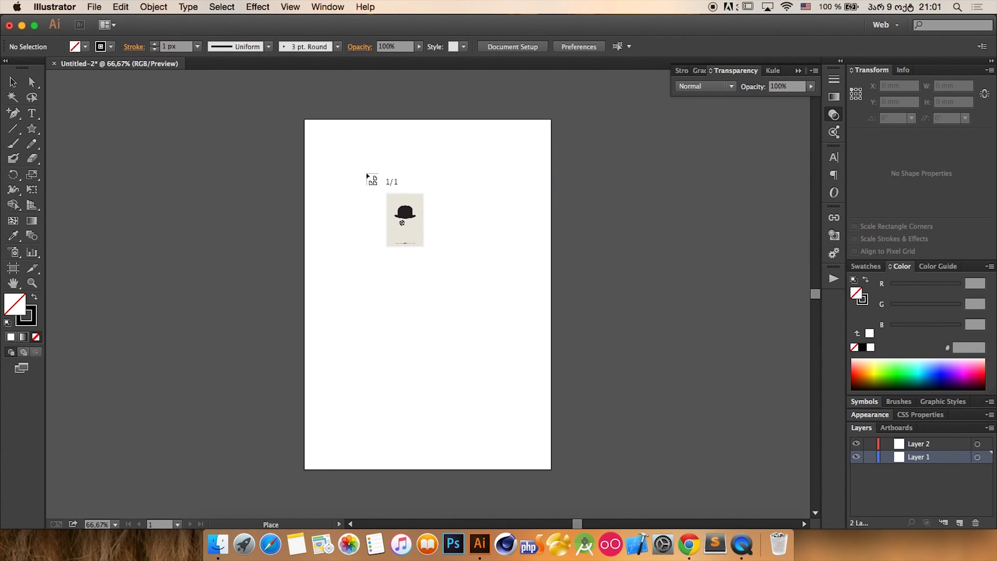
click(367, 175)
click(500, 279)
drag(441, 269, 451, 295)
click(510, 285)
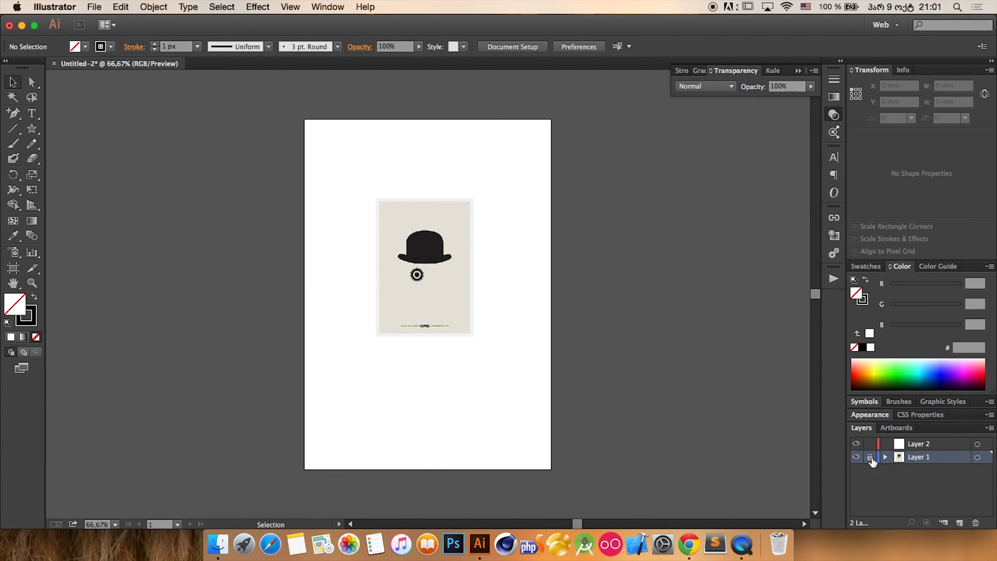
- Unlock Layer 1 and select the bowler-hat poster image on the artboard
click(922, 442)
click(870, 457)
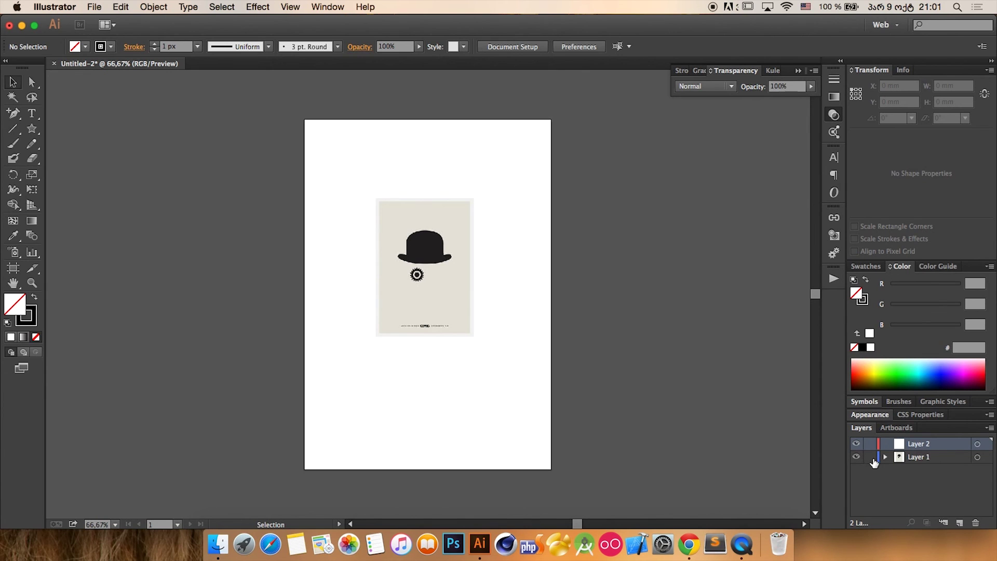
drag(509, 134, 353, 296)
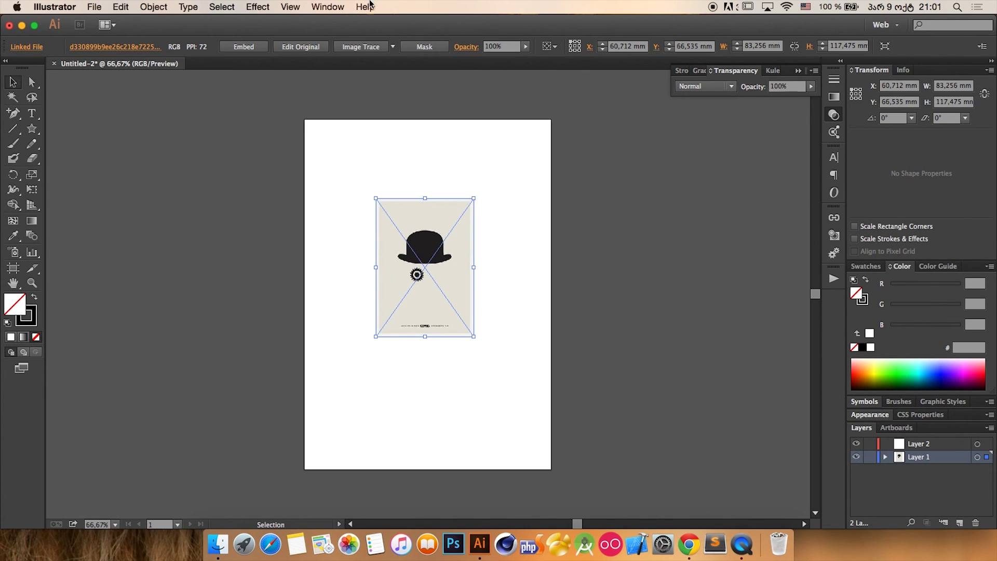
- Try to set the poster image's opacity to 30%
click(334, 6)
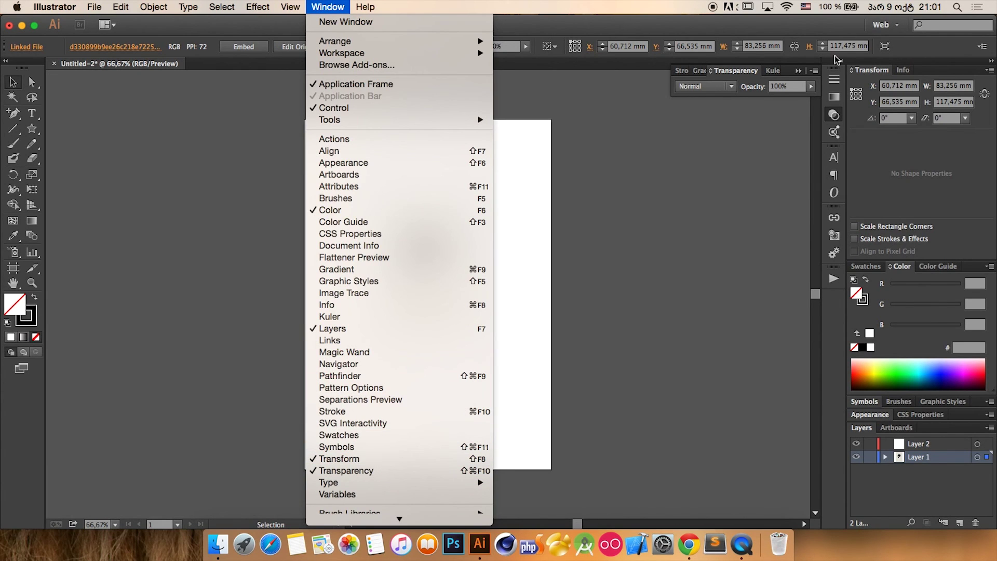
click(797, 89)
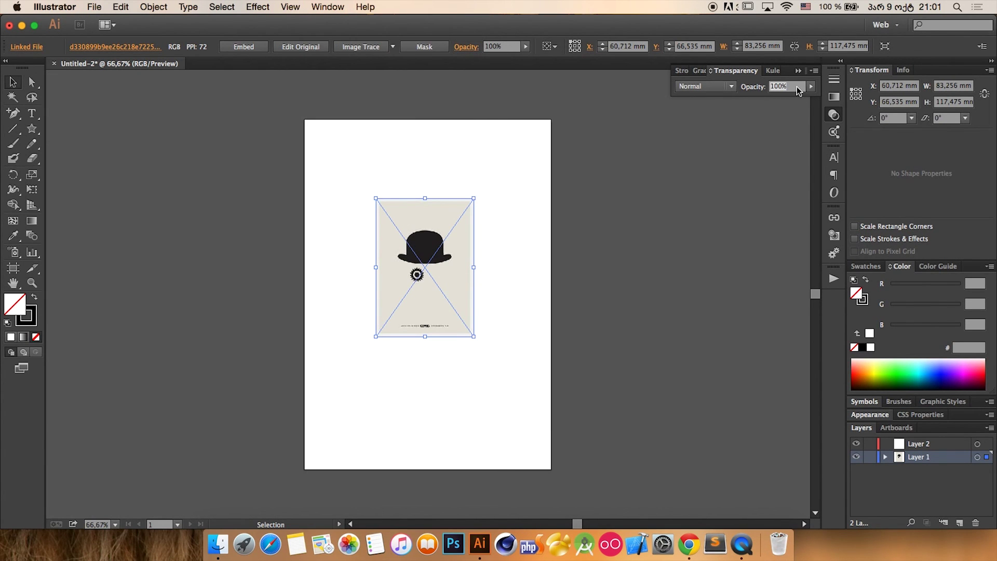
key(Return)
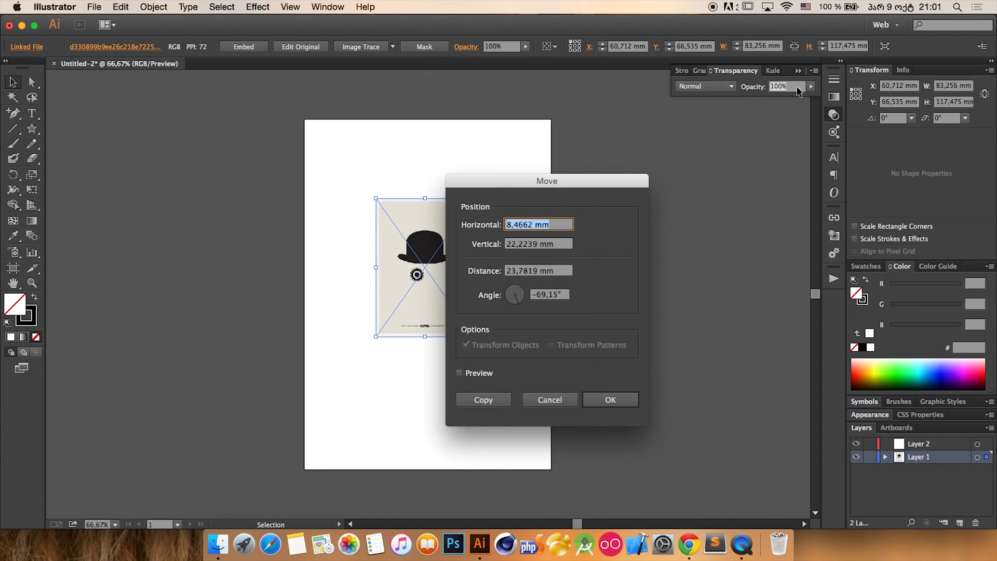
click(547, 401)
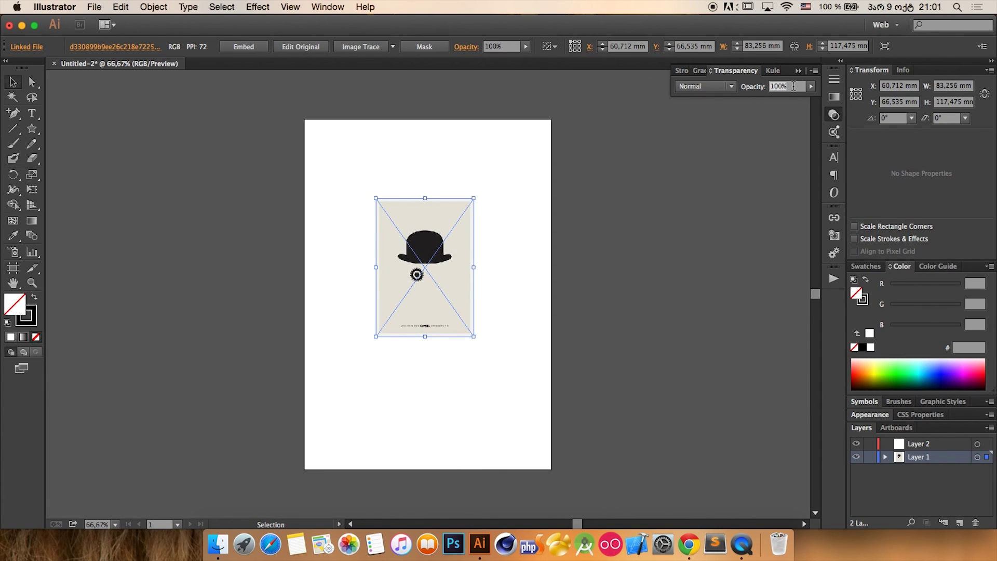
click(794, 86)
text(30)
key(Return)
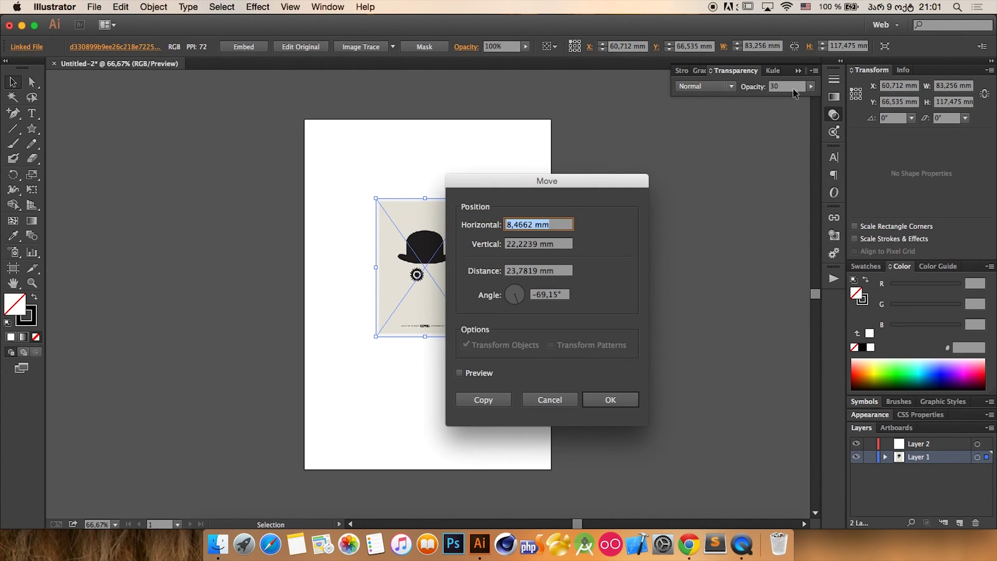
click(542, 400)
- Lower the poster image's opacity to about 46% and deselect it
click(810, 87)
drag(808, 102, 787, 102)
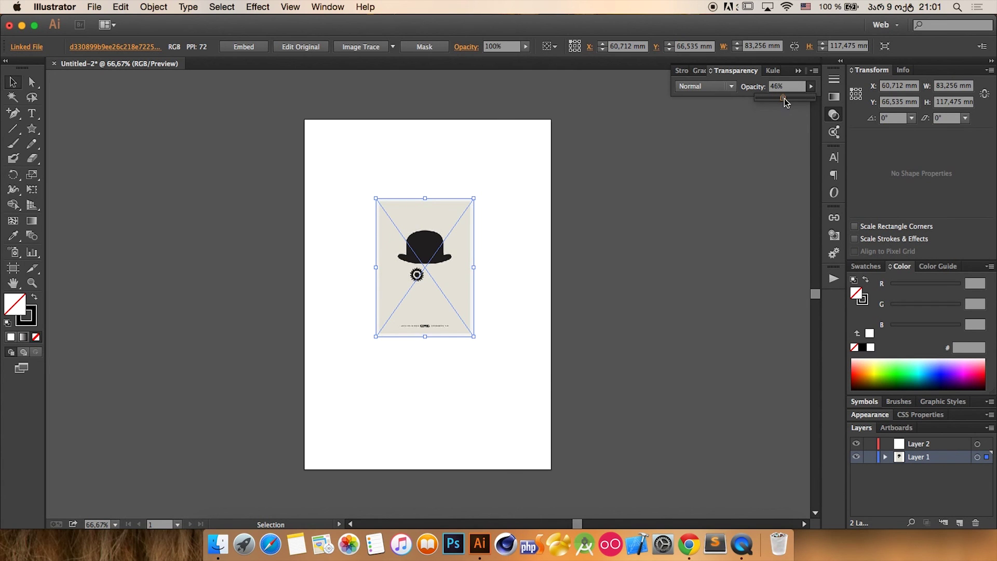
click(656, 204)
click(472, 253)
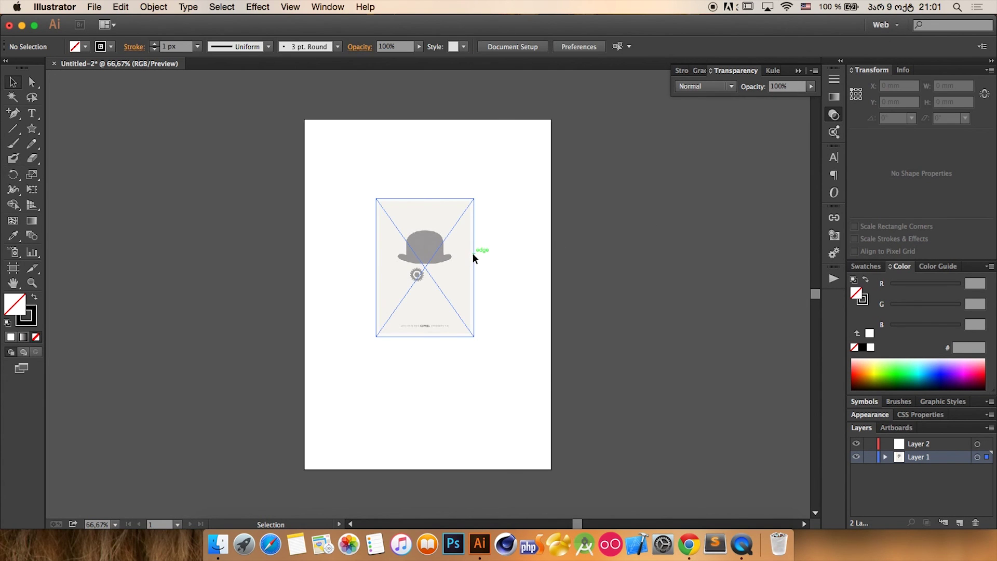
- Lock Layer 1 and make Layer 2 the active layer for tracing
click(870, 457)
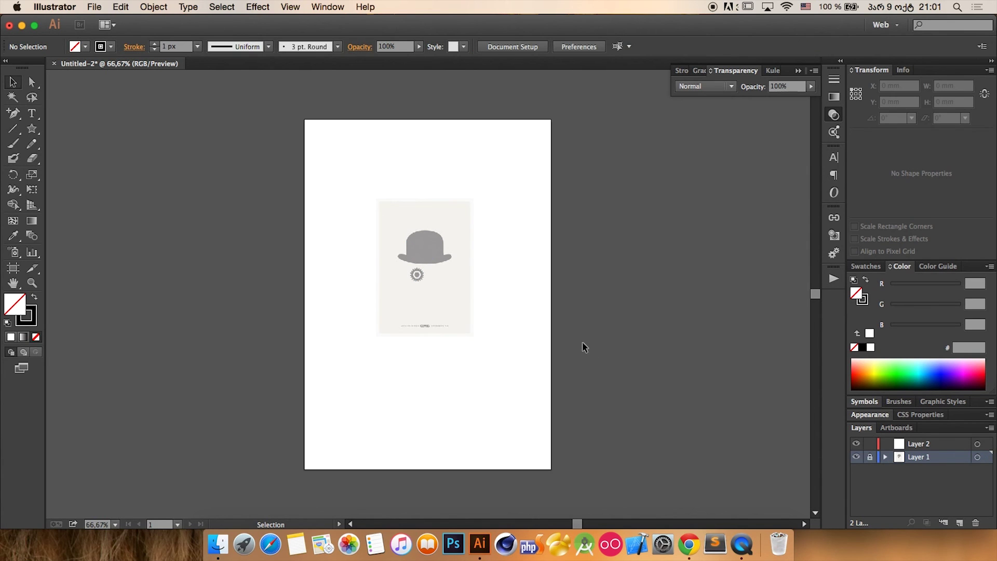
click(918, 448)
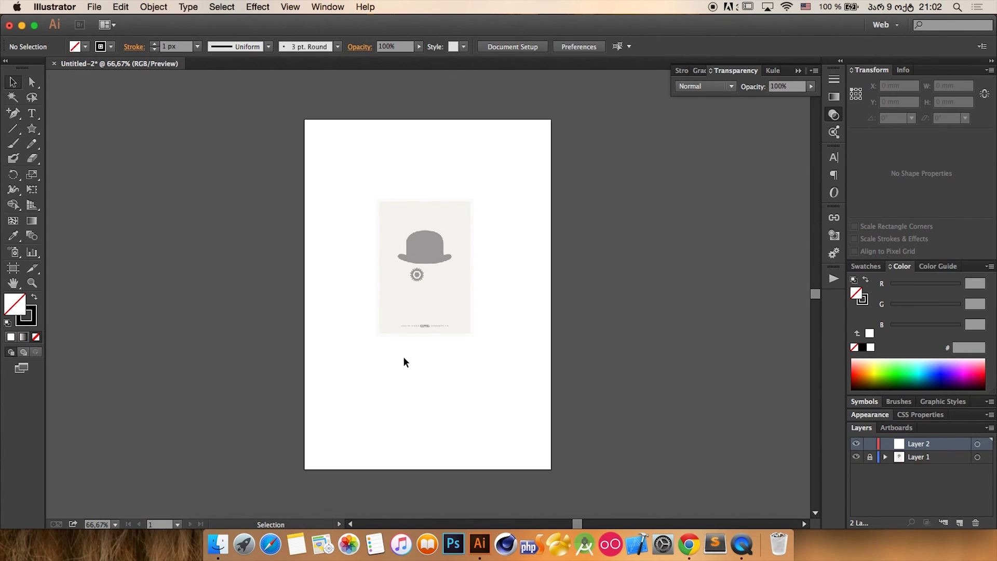
- With the Pen tool, trace the hat brim from its bottom centre around the left tip to where it meets the crown
key(super+equal)
key(super+equal)
key(super+equal)
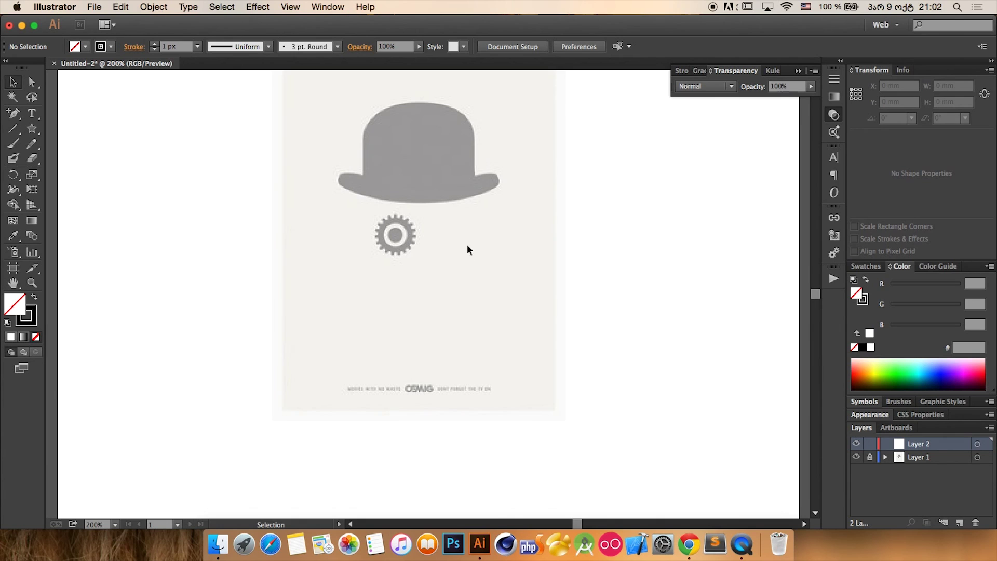
key(super+equal)
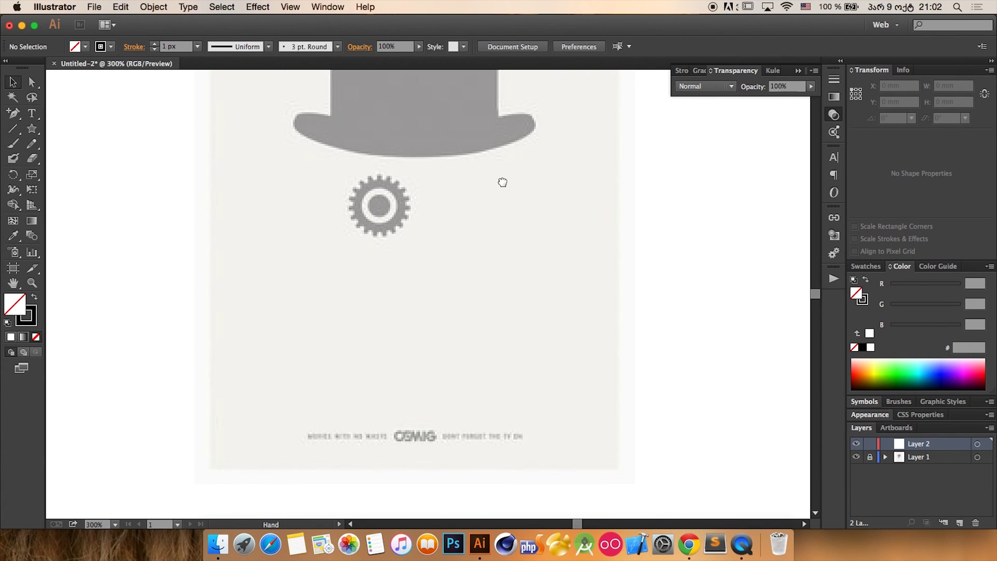
drag(503, 182, 478, 293)
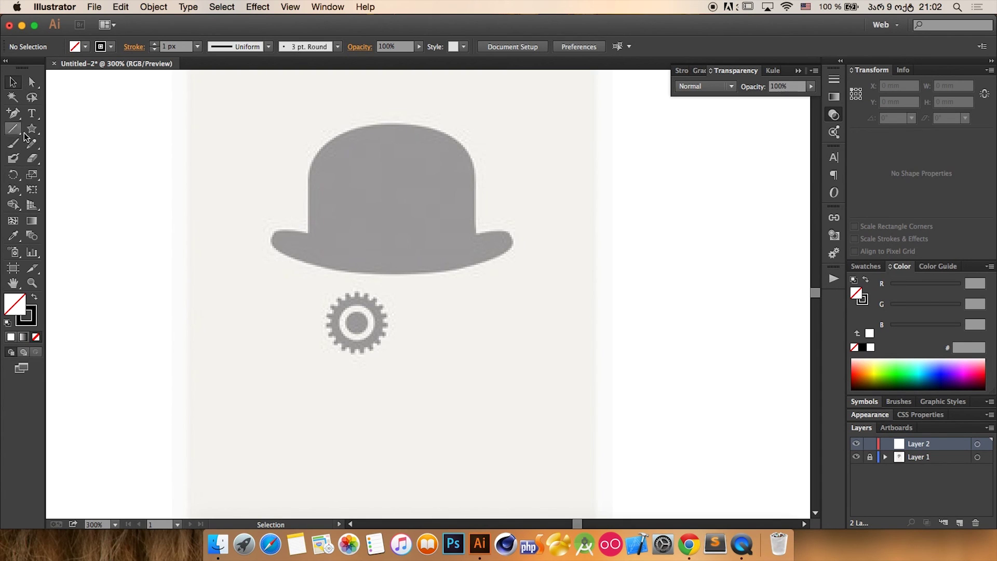
drag(13, 119, 62, 112)
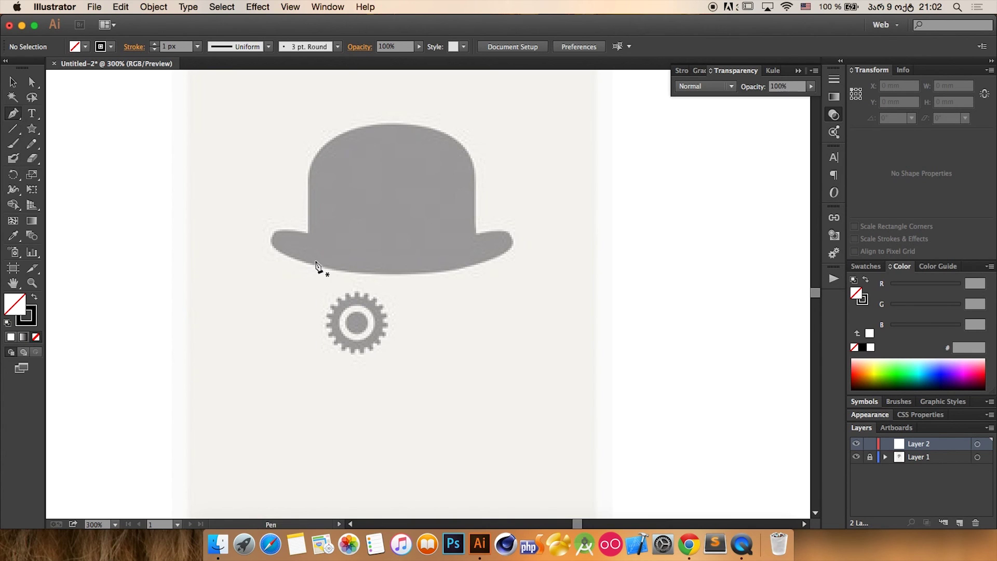
click(395, 273)
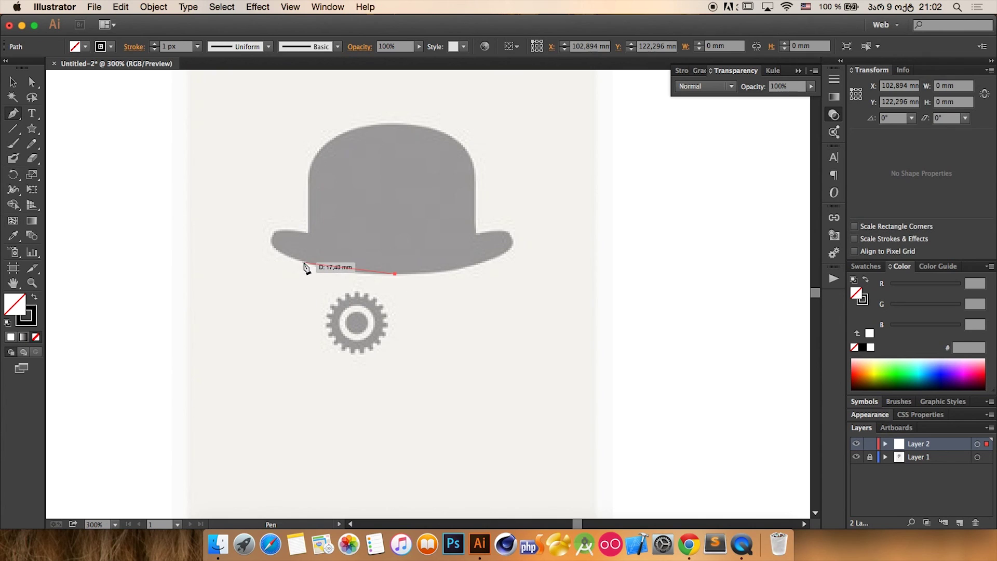
drag(332, 270, 273, 223)
click(271, 235)
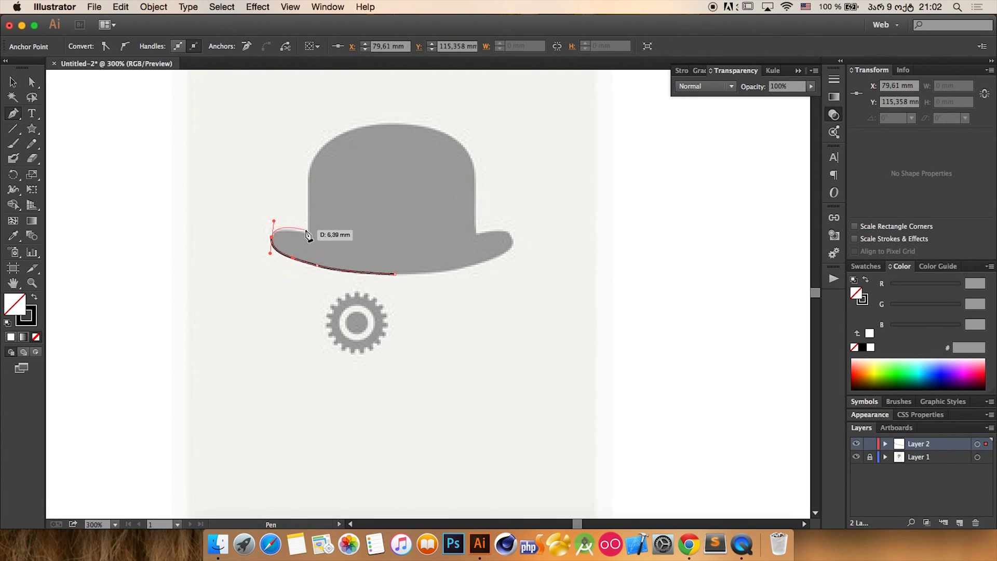
drag(307, 232, 308, 176)
- Try tracing the crown's left side and top curve, and undo back to the left brim corner
drag(309, 174, 433, 133)
key(ctrl+z)
key(ctrl+z)
key(ctrl+z)
key(ctrl+z)
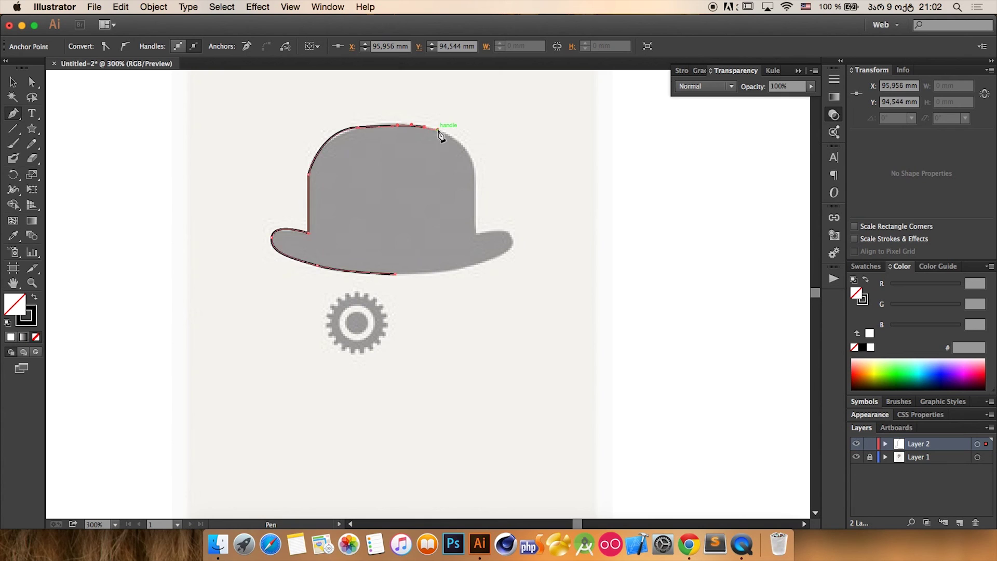
key(ctrl+z)
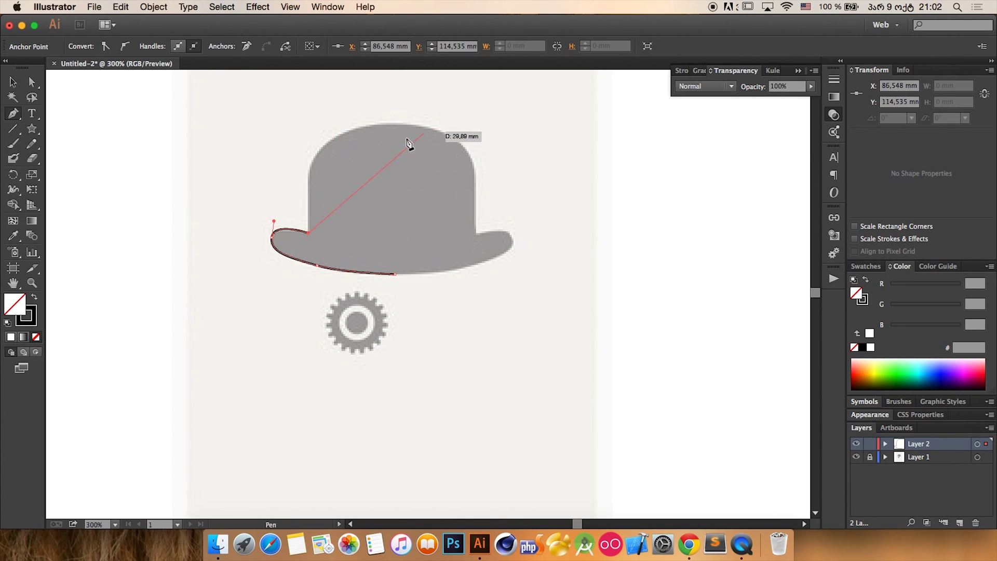
- Trace the crown from the left brim corner up its side, over the top, and down to the right brim corner
click(307, 186)
click(310, 157)
click(327, 144)
click(342, 131)
drag(344, 129, 466, 149)
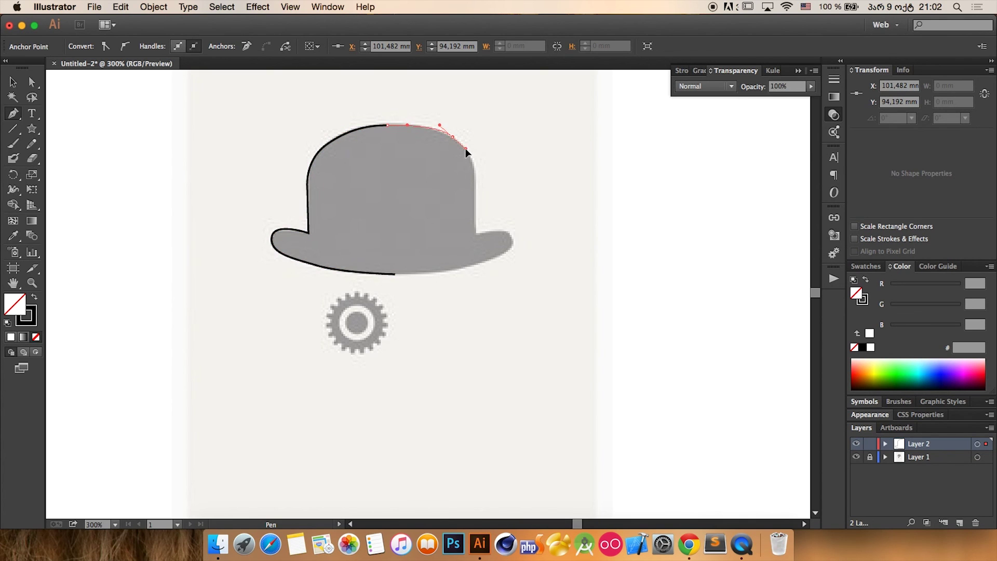
click(474, 179)
click(477, 202)
click(474, 232)
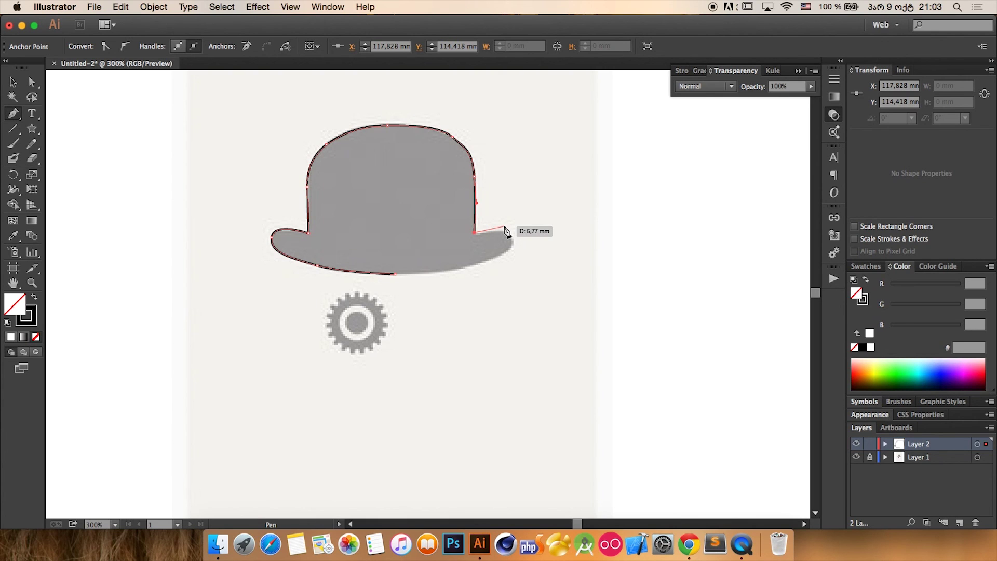
- Trace the right brim tip and underside, close the hat path at its starting point, and deselect it
click(510, 229)
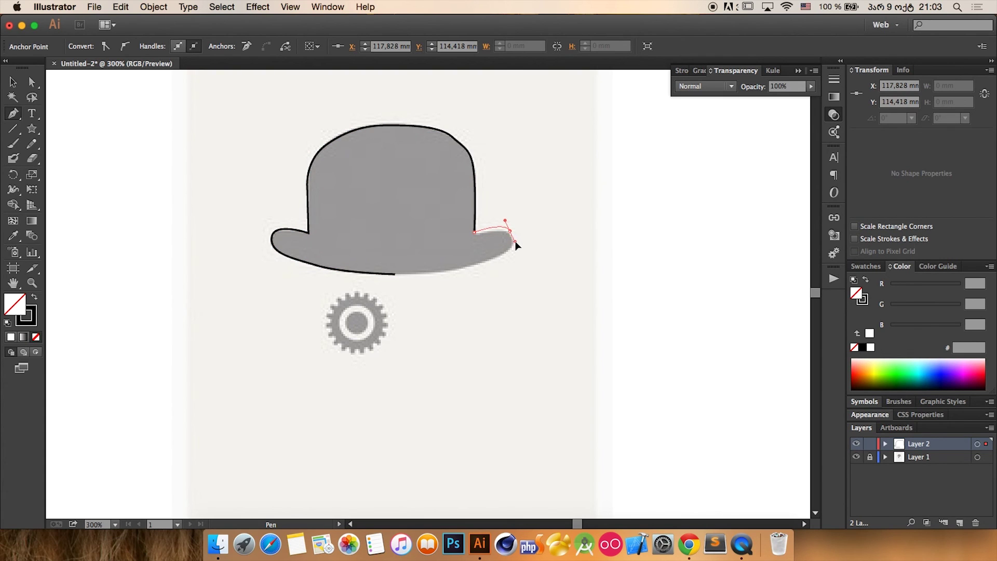
drag(473, 265, 401, 279)
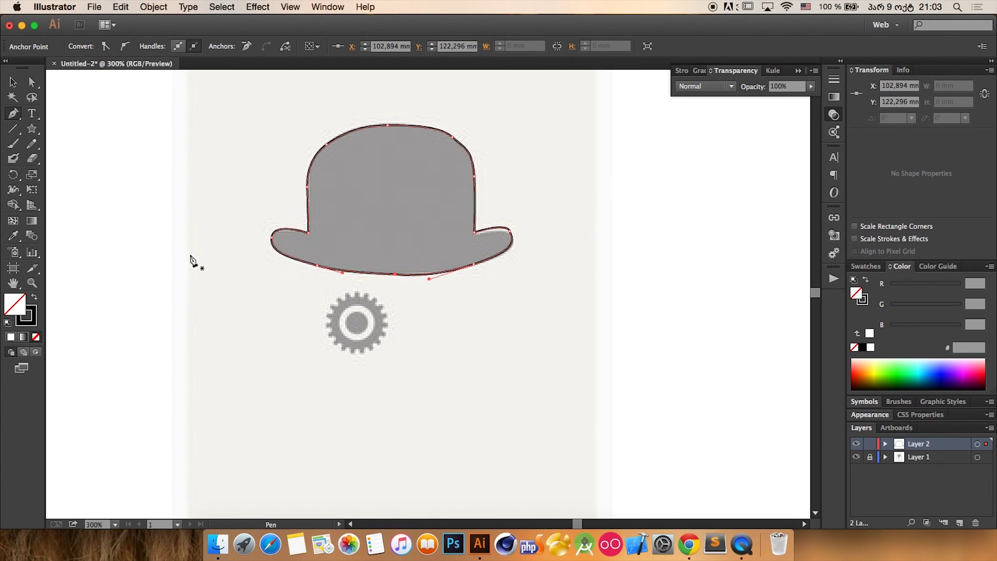
click(13, 82)
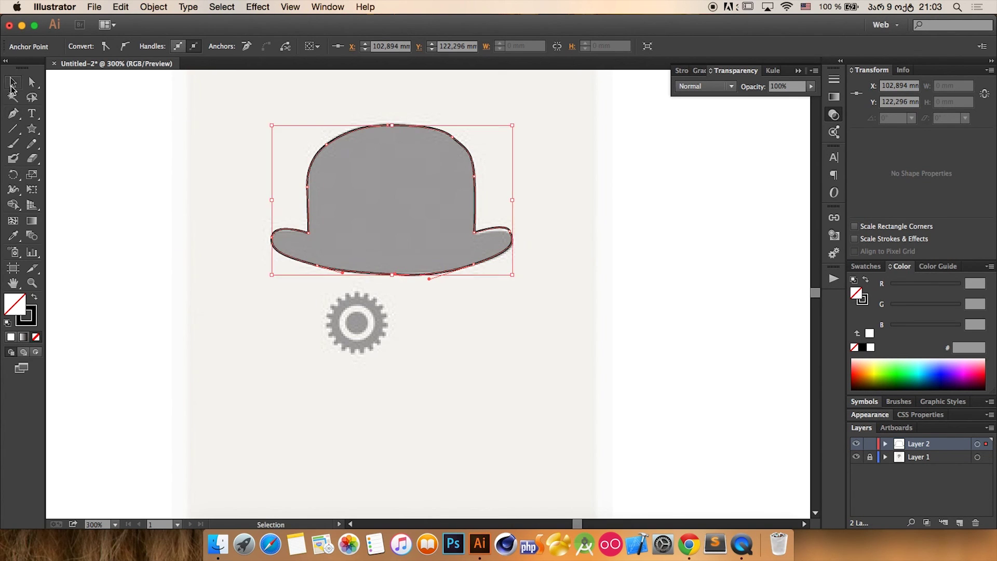
click(153, 165)
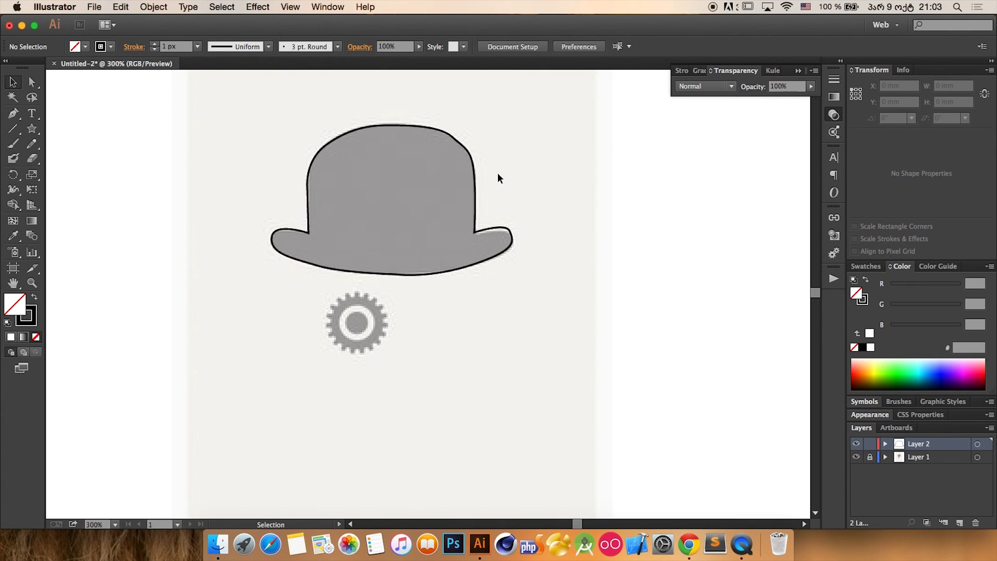
- With the Ellipse tool, draw a circle about 9.9 mm in diameter from the gear's centre out to the base of its teeth
key(super+equal)
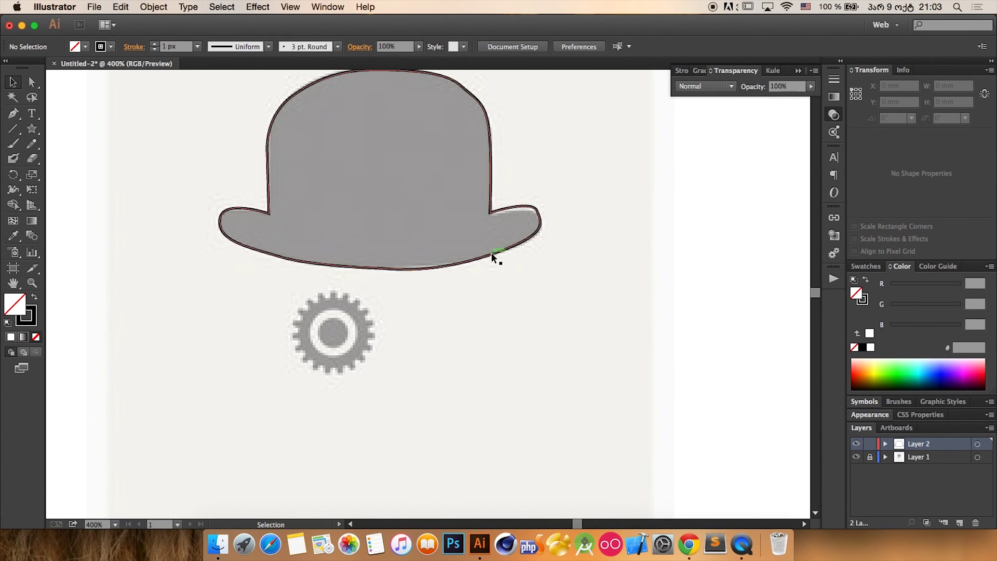
key(space)
drag(447, 283, 535, 302)
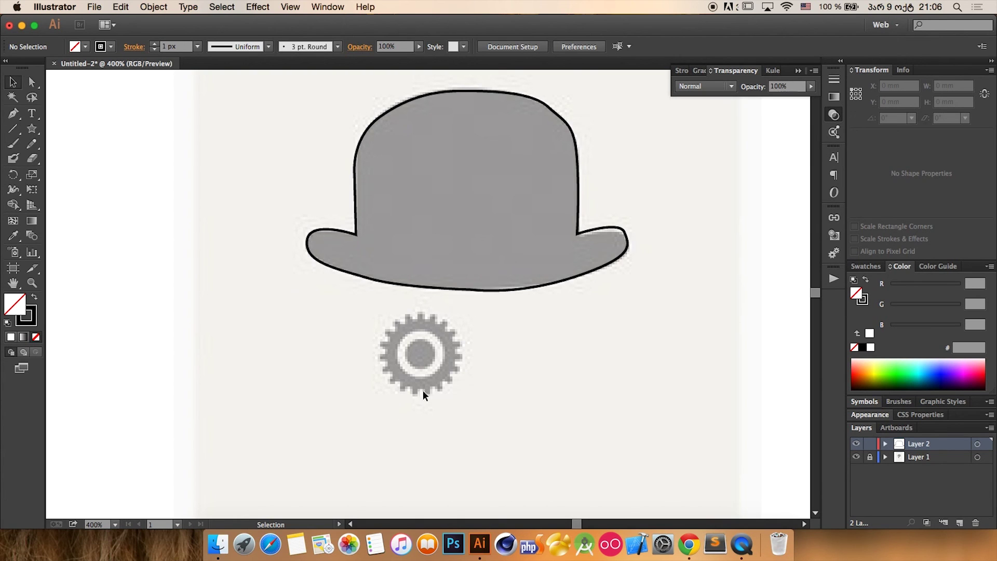
scroll(515, 292, up, 1)
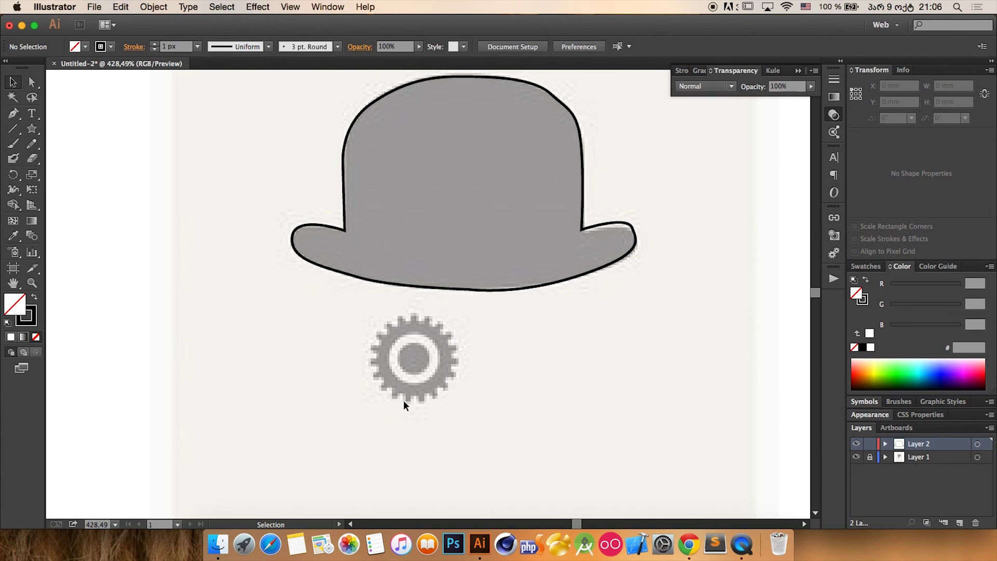
click(32, 159)
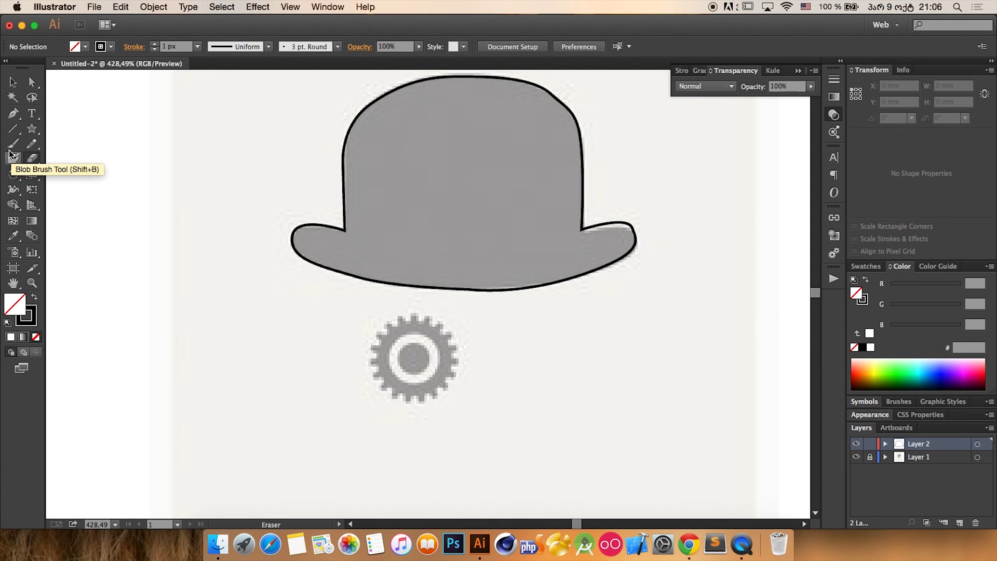
click(38, 133)
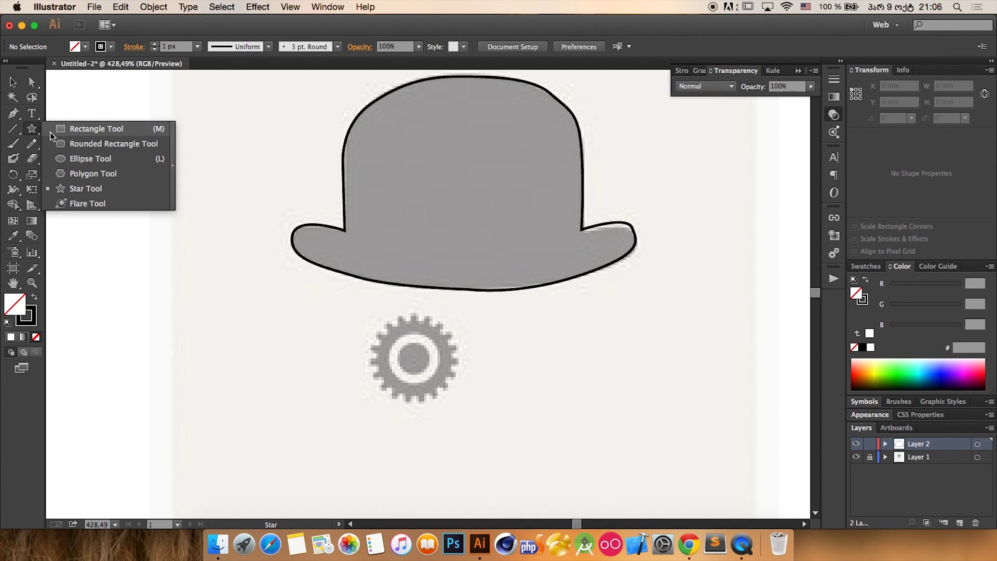
click(105, 163)
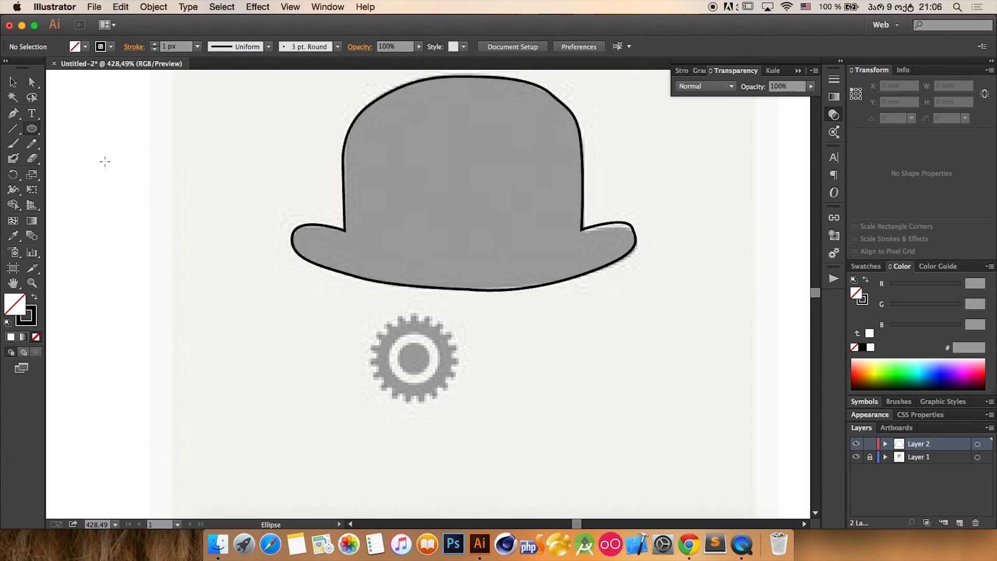
key(v)
key(l)
key(super+equal)
key(super+equal)
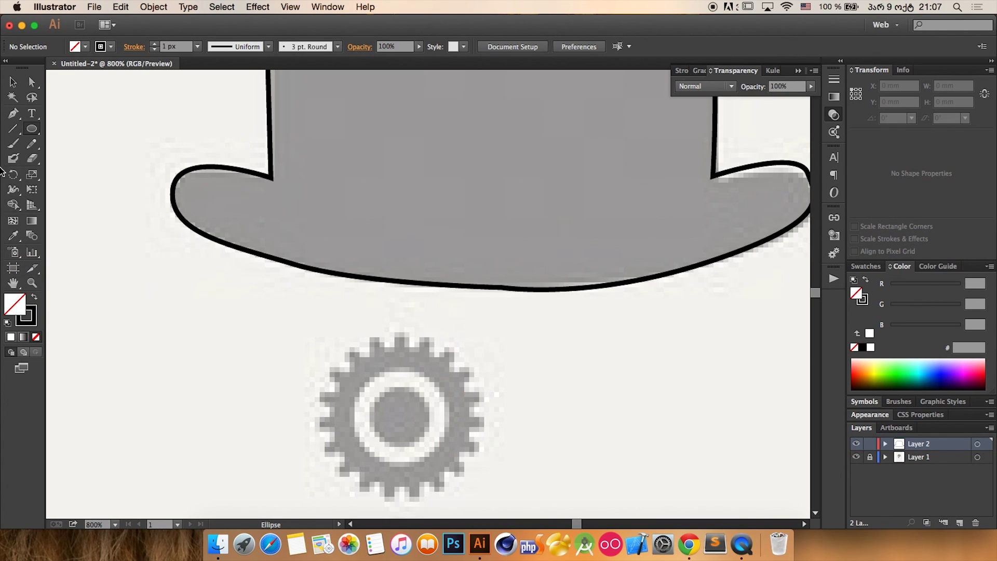
key(space)
drag(371, 272, 288, 191)
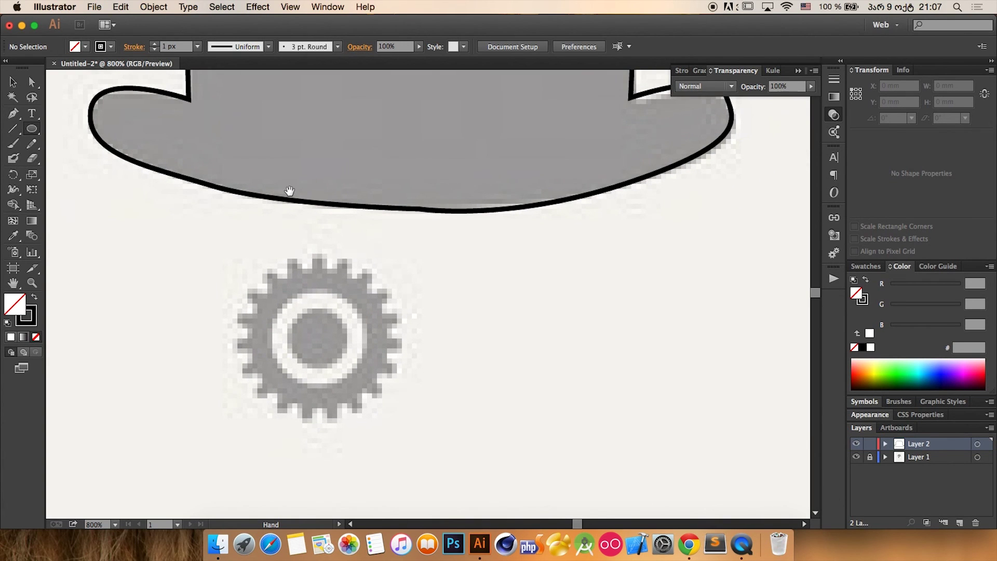
drag(409, 273, 385, 258)
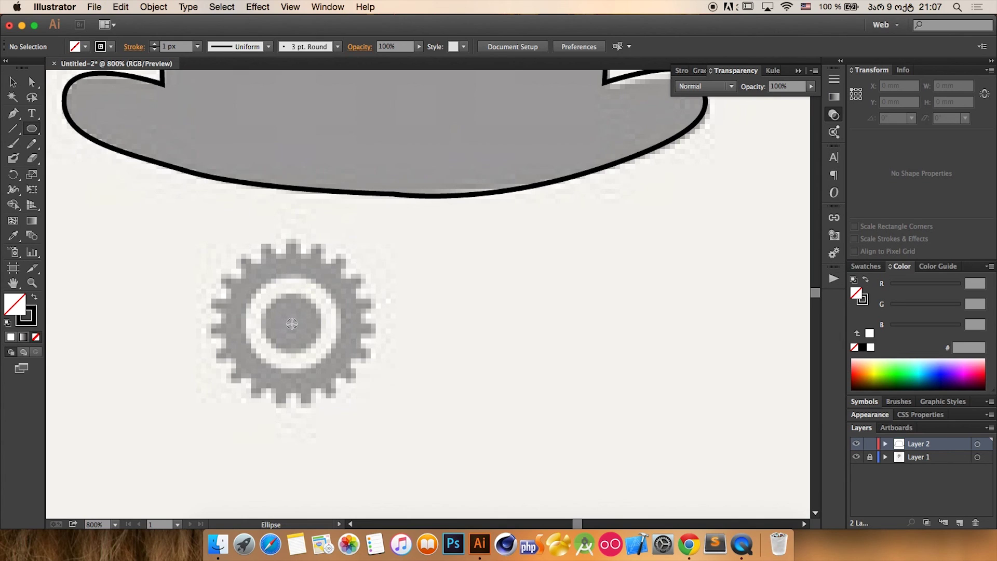
drag(291, 322, 362, 385)
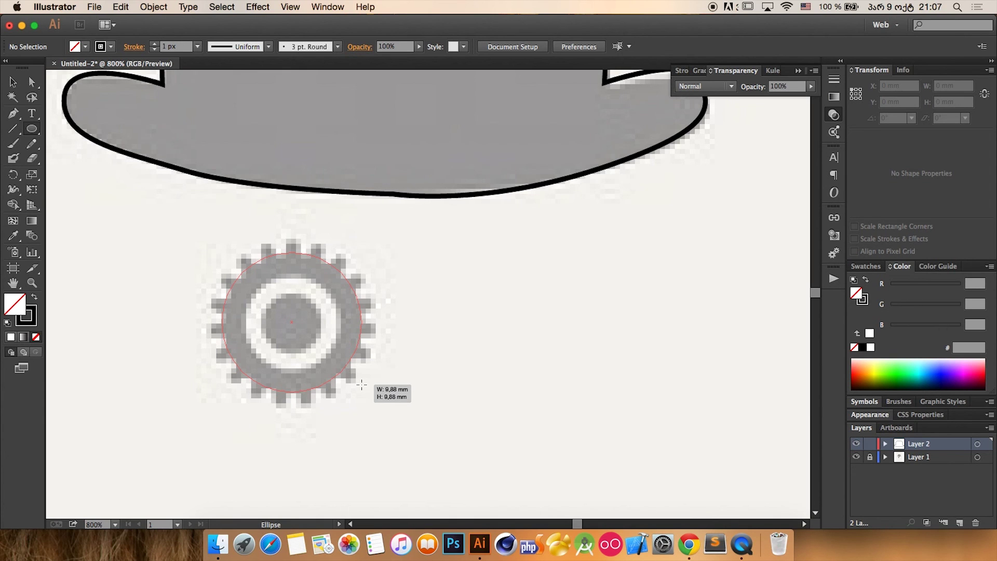
- Draw a small circle about 1.41 mm in diameter and place it on the gear's top tooth, above the large circle
drag(362, 384, 362, 385)
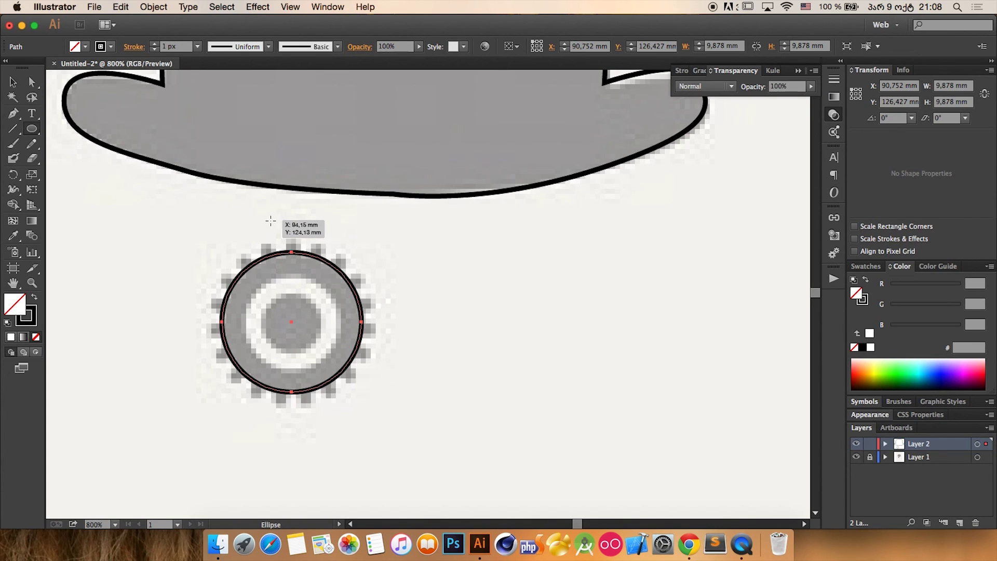
drag(270, 221, 280, 229)
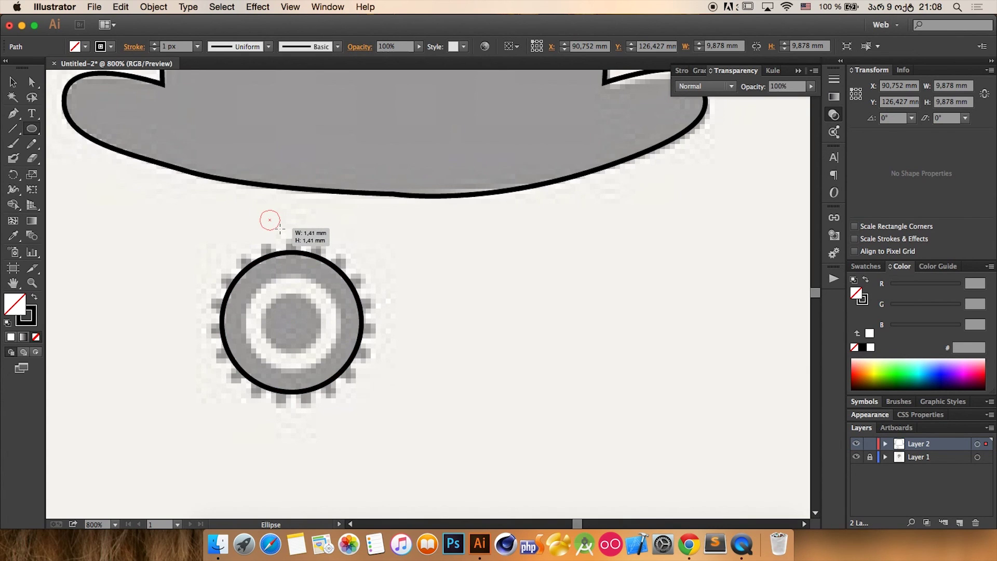
drag(279, 228, 280, 229)
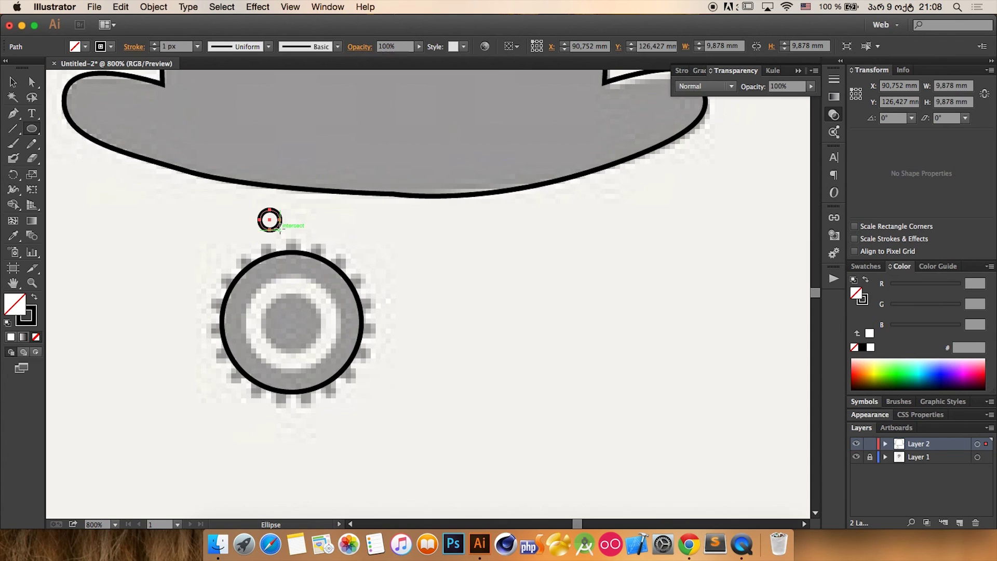
click(13, 82)
drag(268, 219, 292, 244)
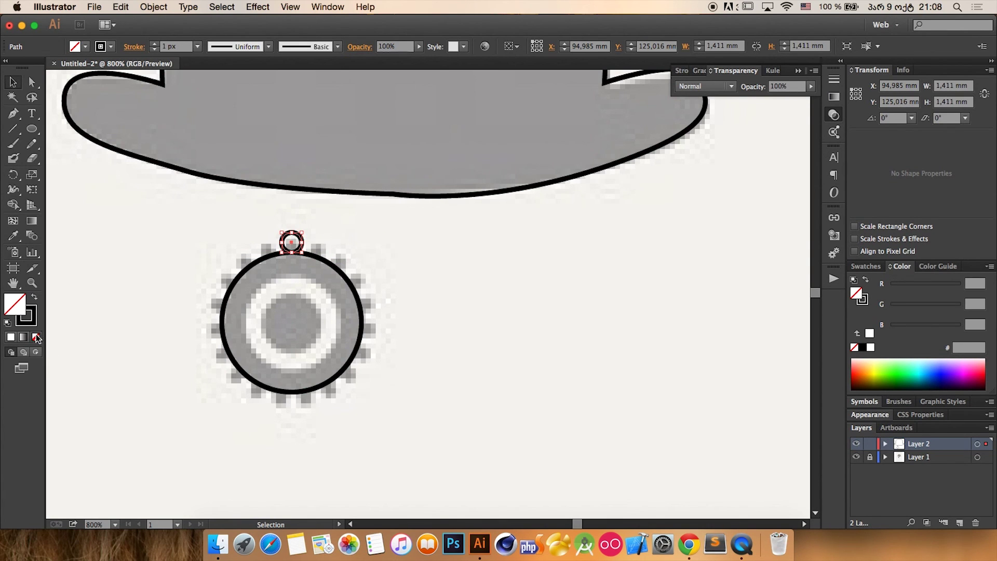
- Remove the small circle's stroke and fill it with solid black
click(33, 320)
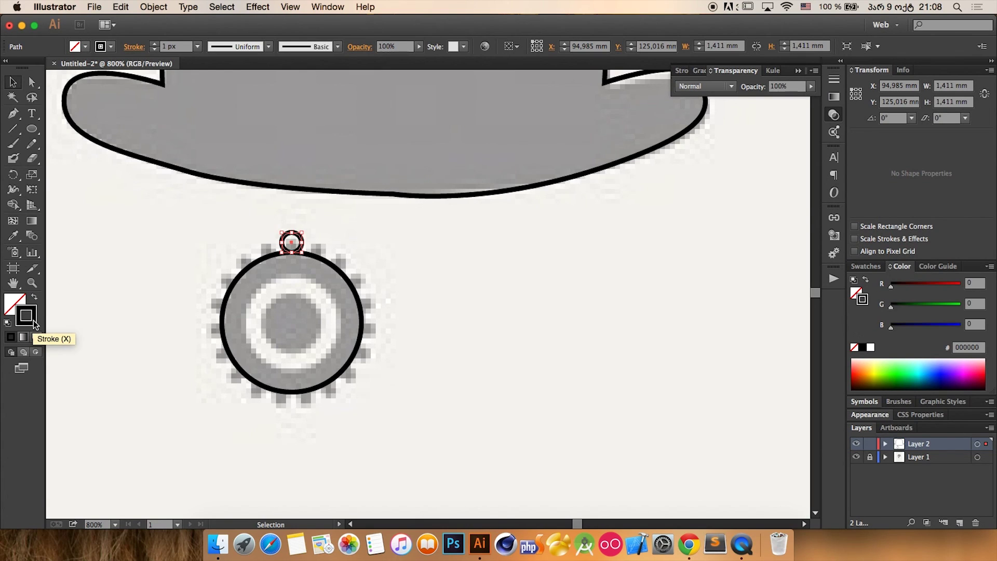
click(36, 337)
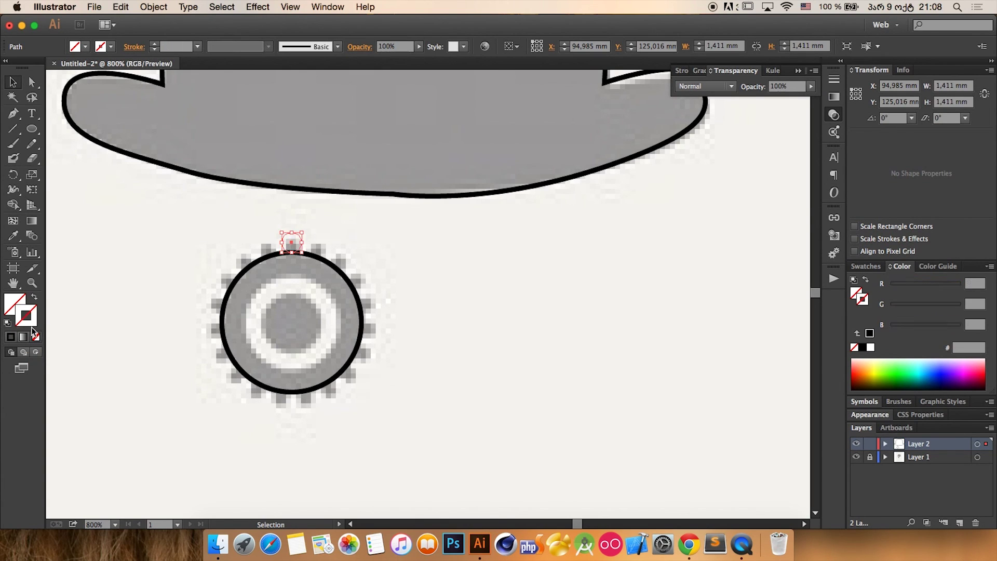
click(11, 301)
click(14, 337)
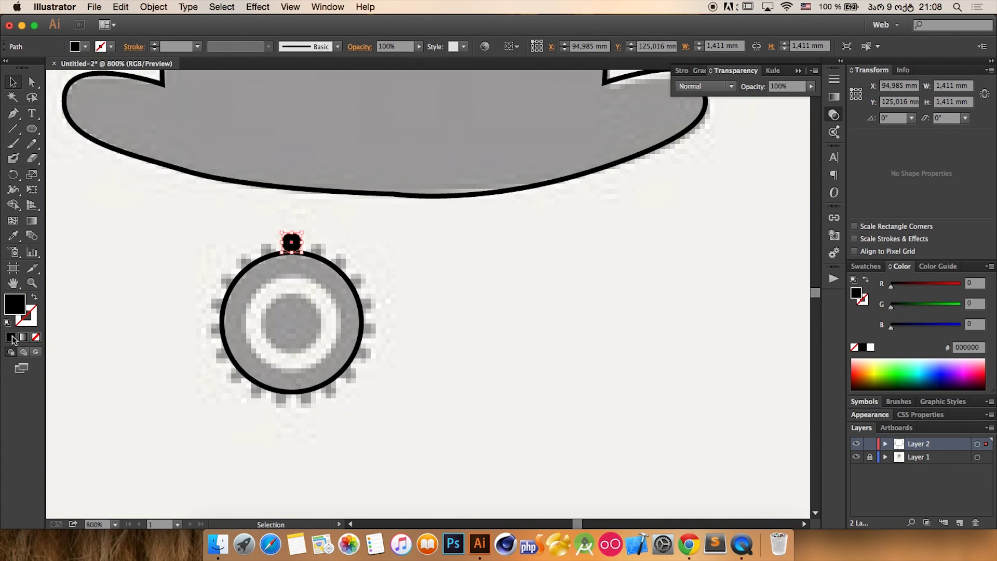
- Shrink the black tooth circle to about 1.11 mm in diameter and deselect it
click(340, 251)
click(291, 242)
mouse_move(303, 233)
mouse_down()
mouse_move(297, 239)
mouse_move(335, 201)
mouse_move(309, 237)
mouse_up()
click(339, 219)
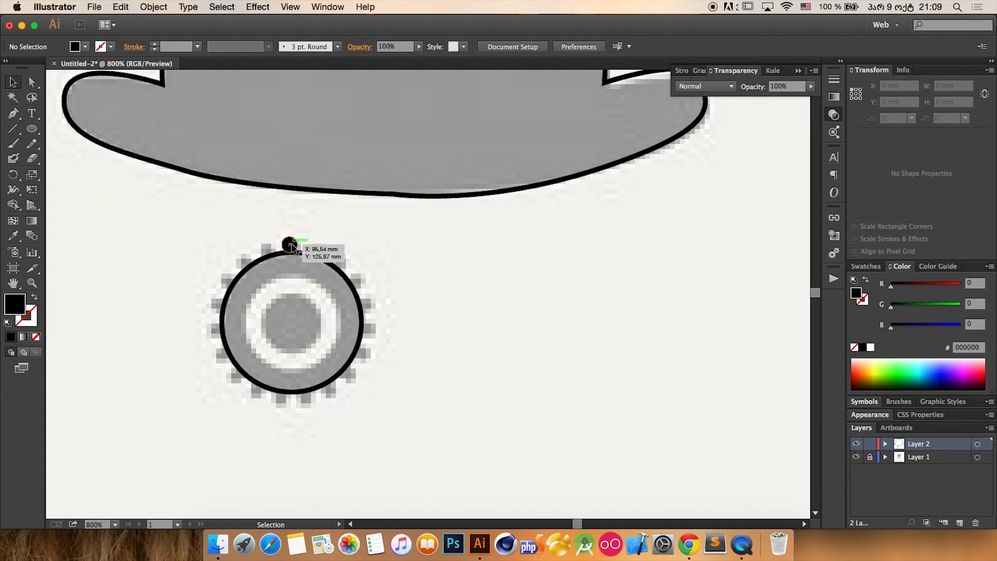
- Shift the small tooth circle left of the gear's top tooth and align its horizontal centre with the large circle's using Align
drag(290, 244, 256, 244)
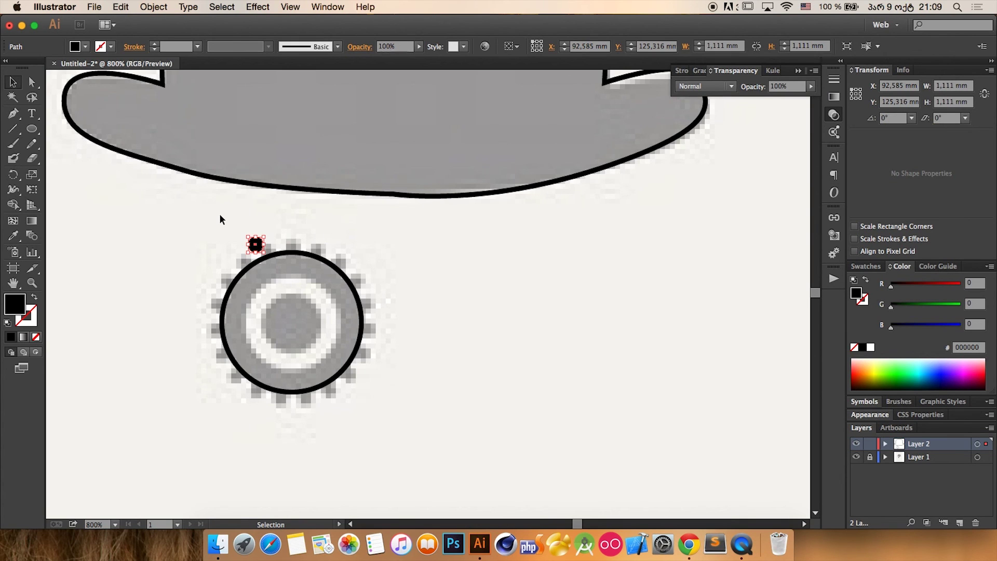
drag(219, 214, 367, 334)
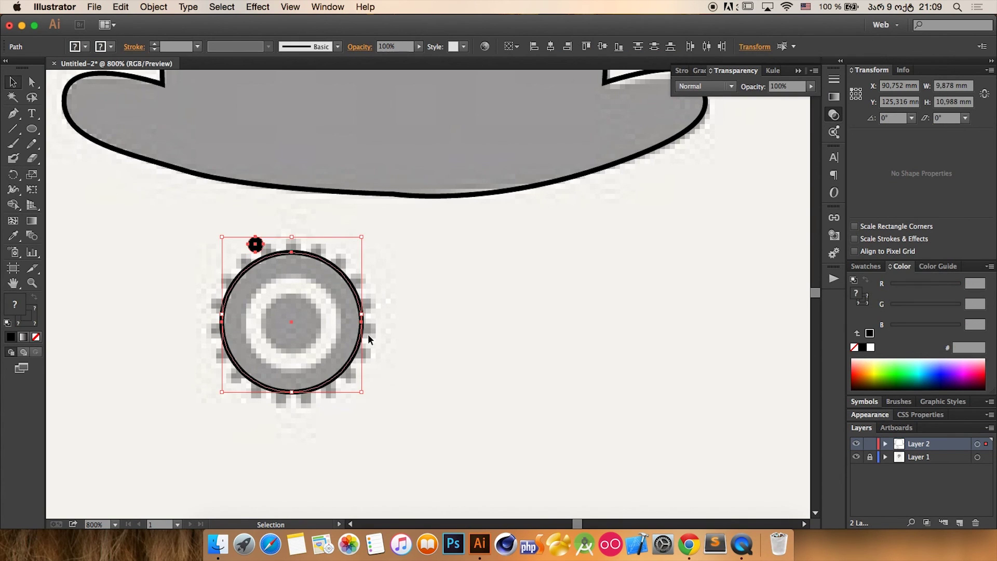
click(337, 9)
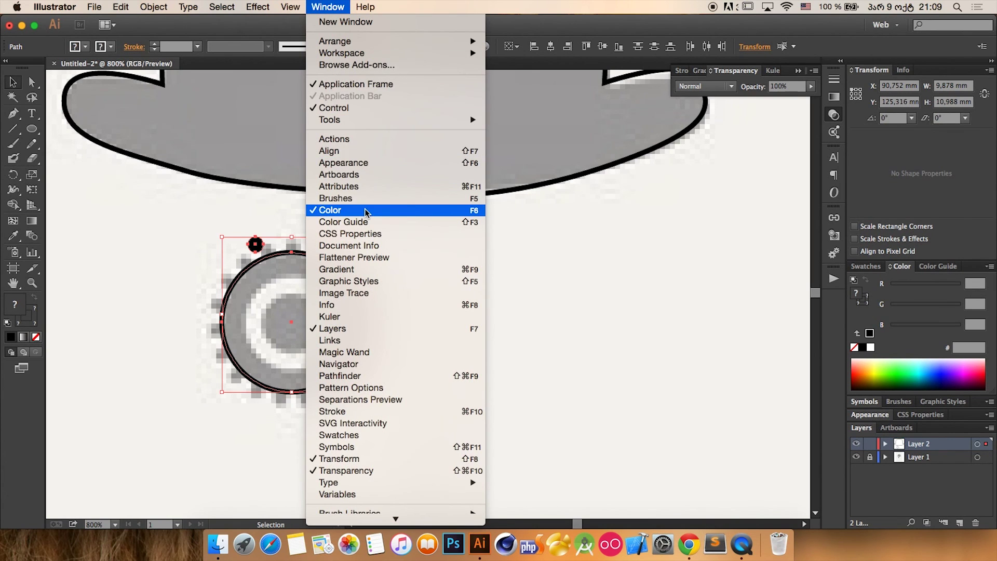
click(347, 152)
drag(354, 118, 337, 70)
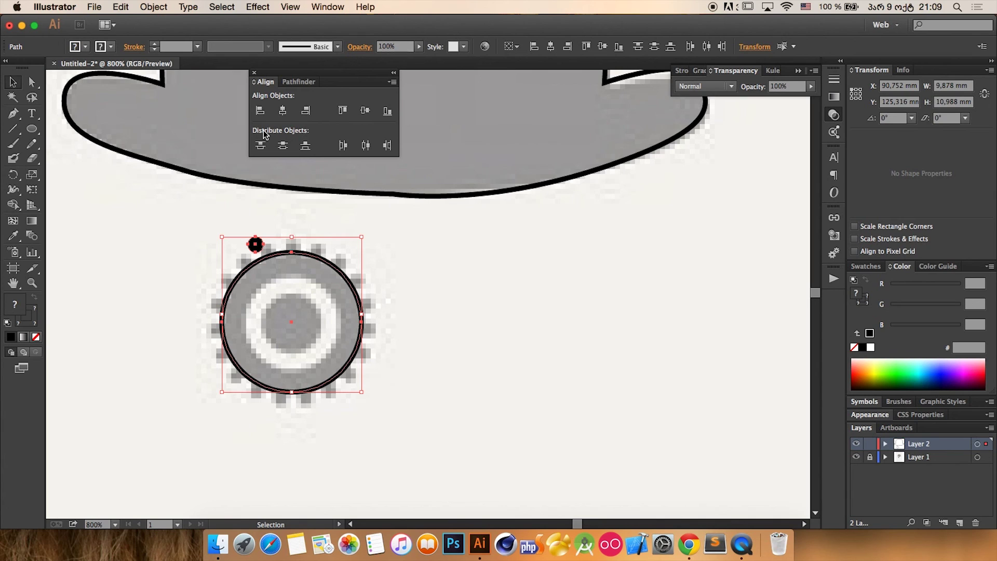
click(283, 112)
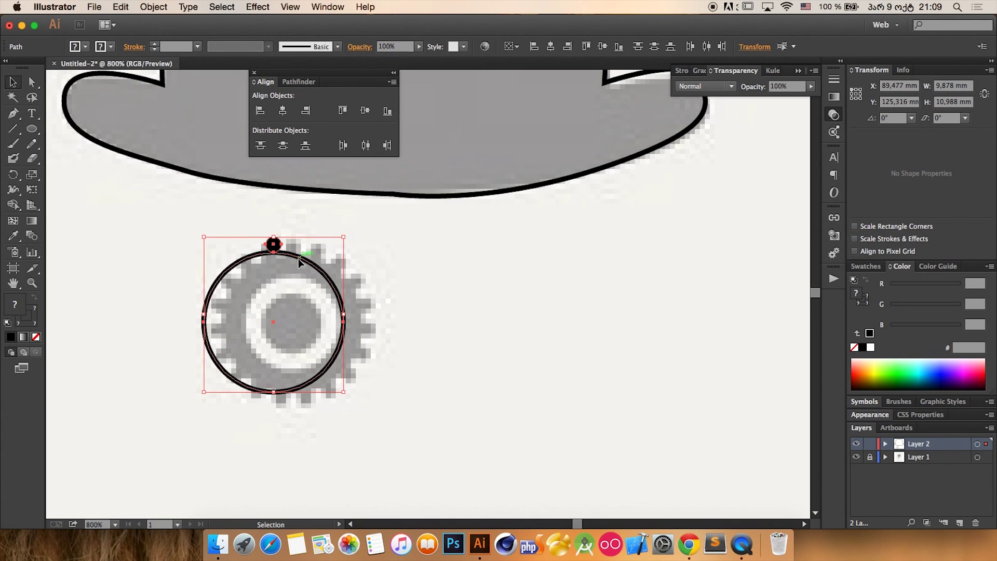
- Move both aligned circles back over the gear so the small one covers its top tooth, fine-tune their horizontal position, and deselect them
drag(299, 258, 320, 263)
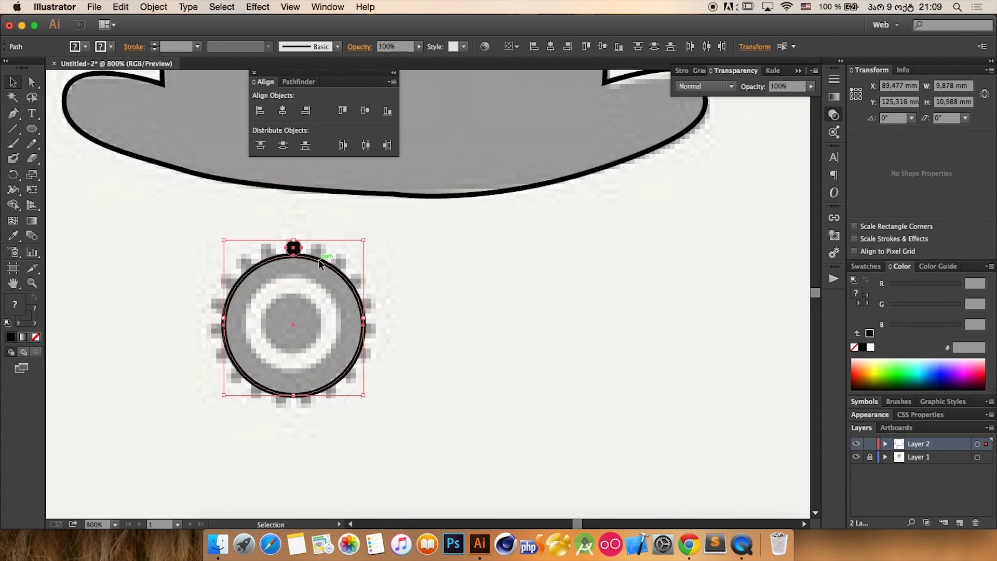
click(437, 304)
drag(316, 82, 733, 173)
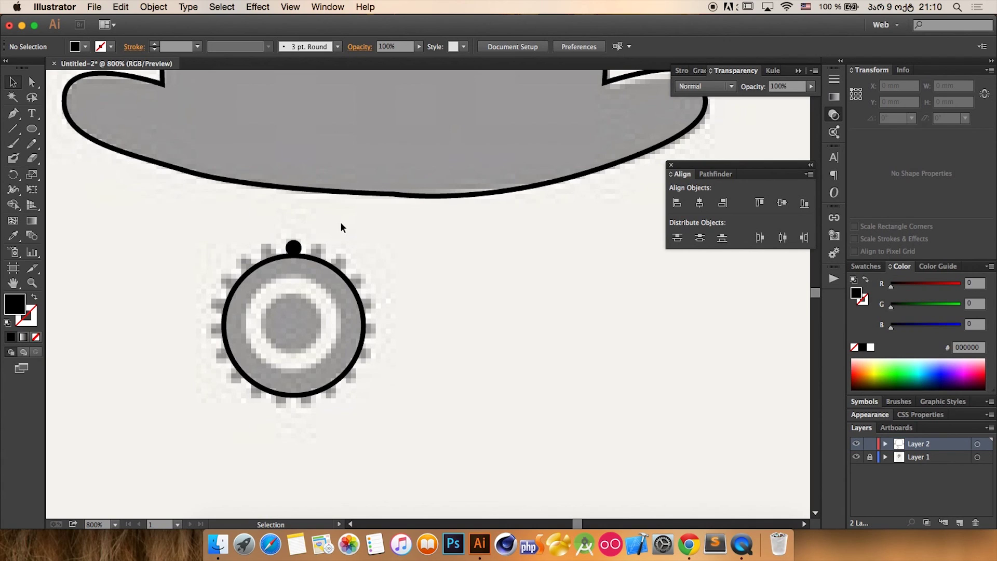
drag(336, 221, 151, 403)
key(Left)
key(Left)
key(Left)
key(Left)
key(Right)
key(Right)
key(Right)
key(Left)
key(Right)
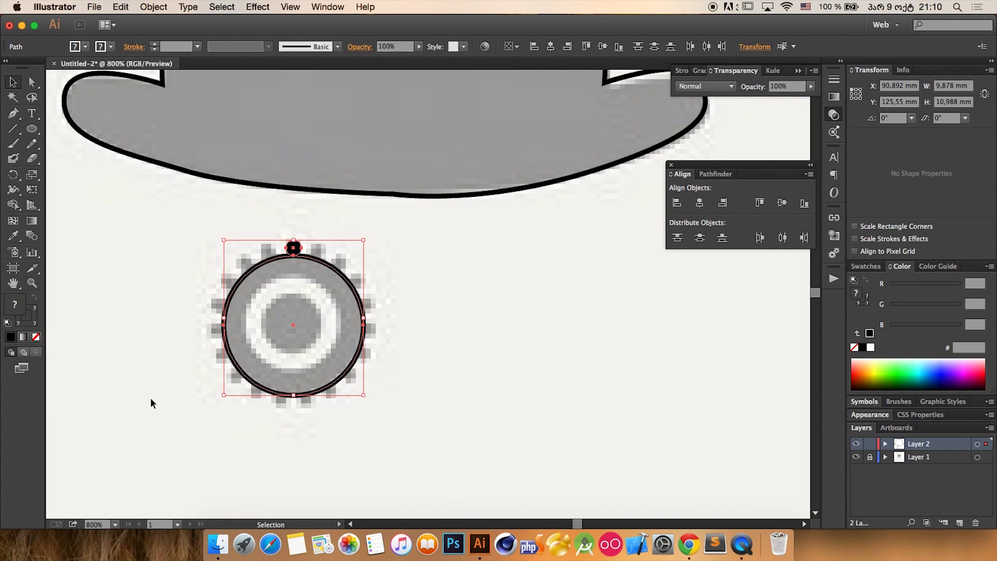
click(443, 329)
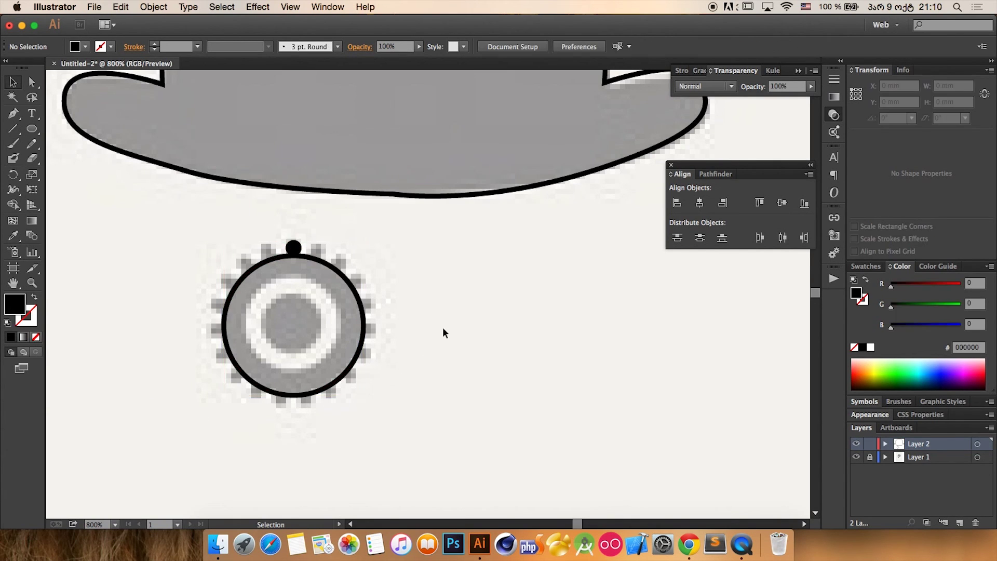
- Set up a 24° rotation of both circles about the large circle's centre, with the preview turned on
drag(351, 200, 248, 346)
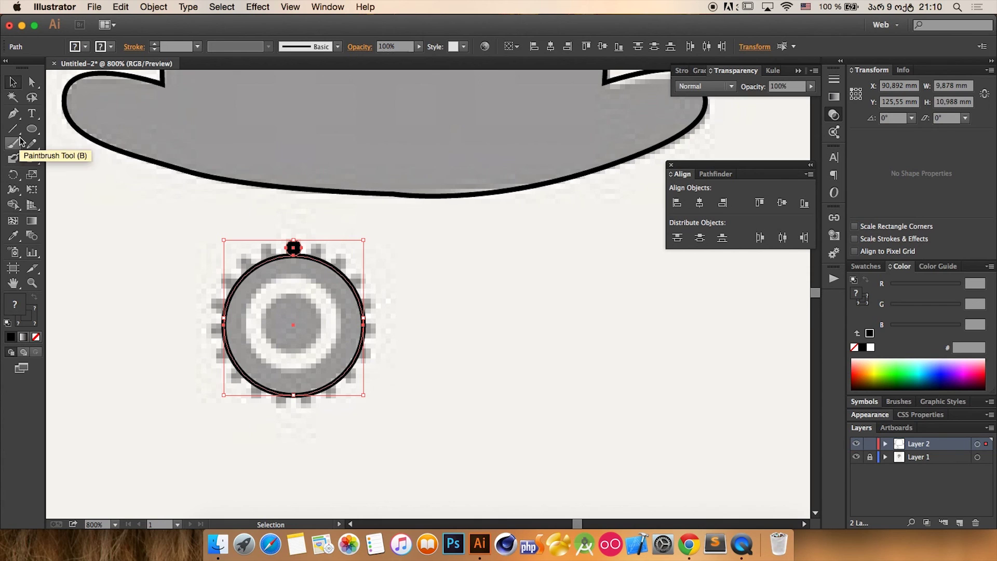
click(12, 174)
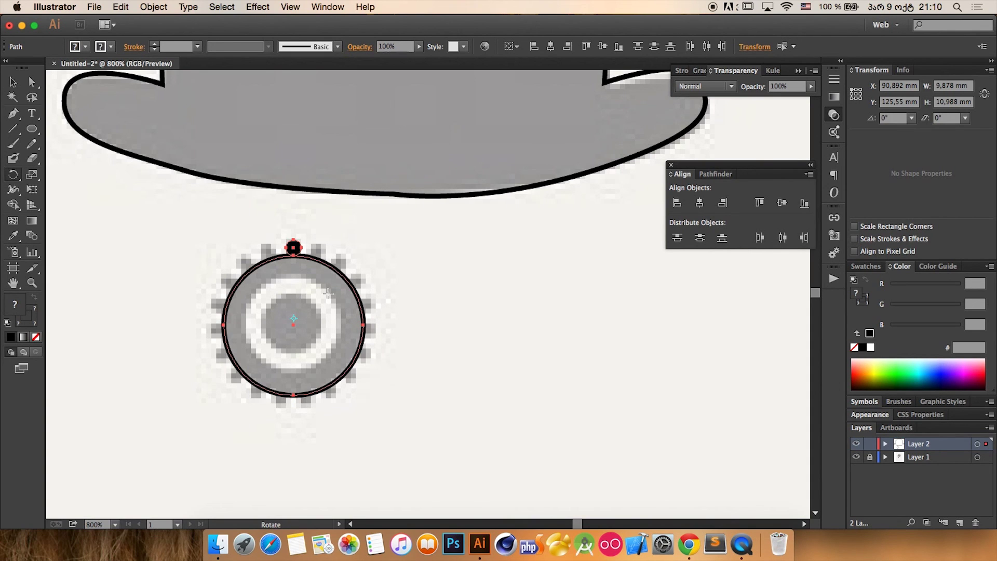
drag(328, 294, 217, 387)
alt+click(295, 325)
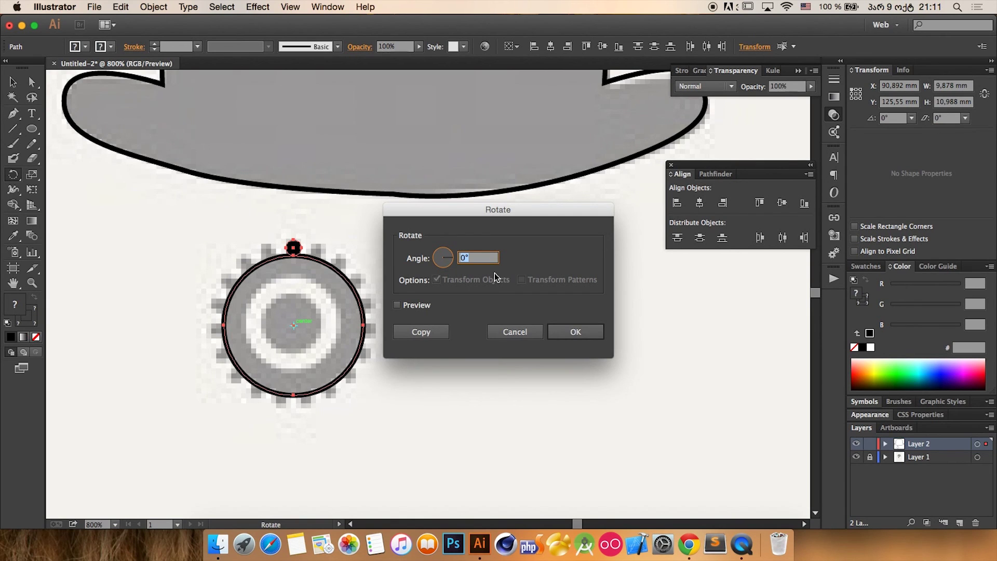
text(24)
click(426, 309)
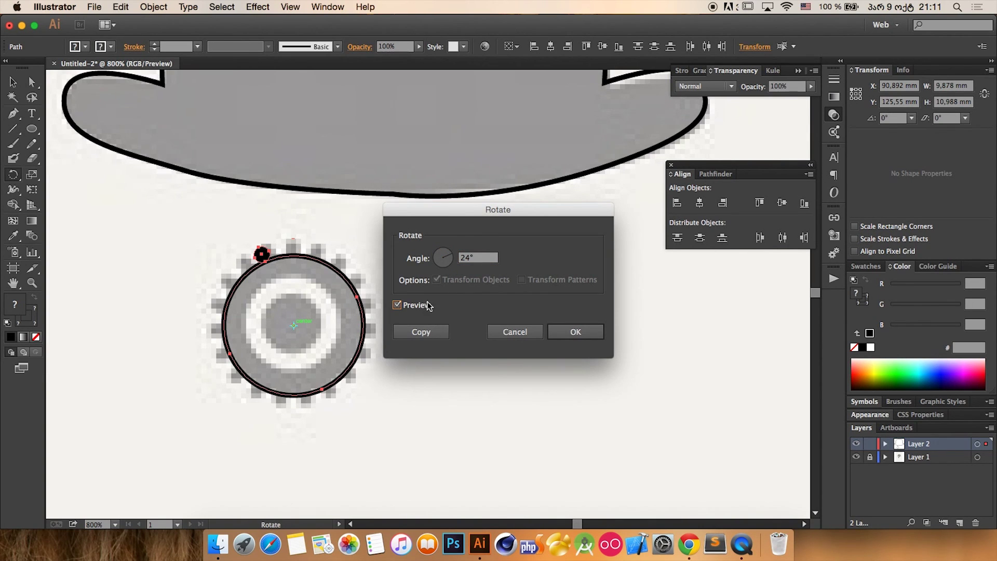
- Set the rotation angle to 20°, compare it with the preview, and create a rotated copy of both circles
key(Down)
key(Down)
key(Down)
key(Down)
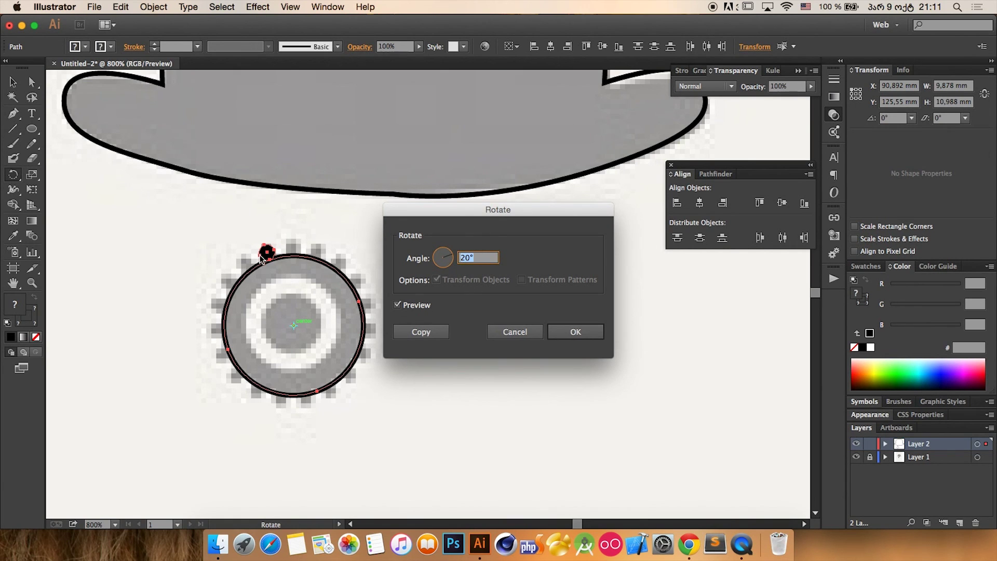
click(423, 307)
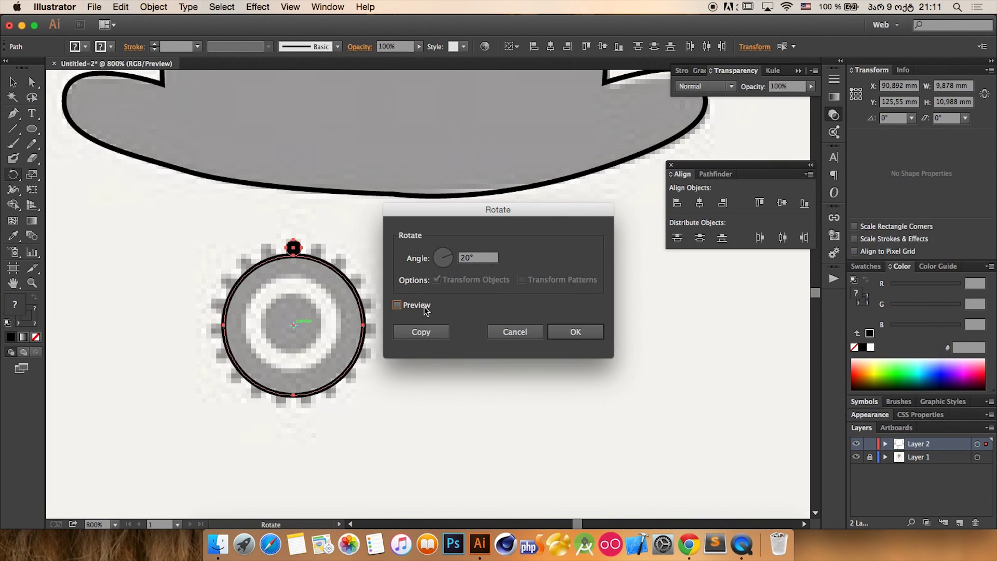
click(424, 307)
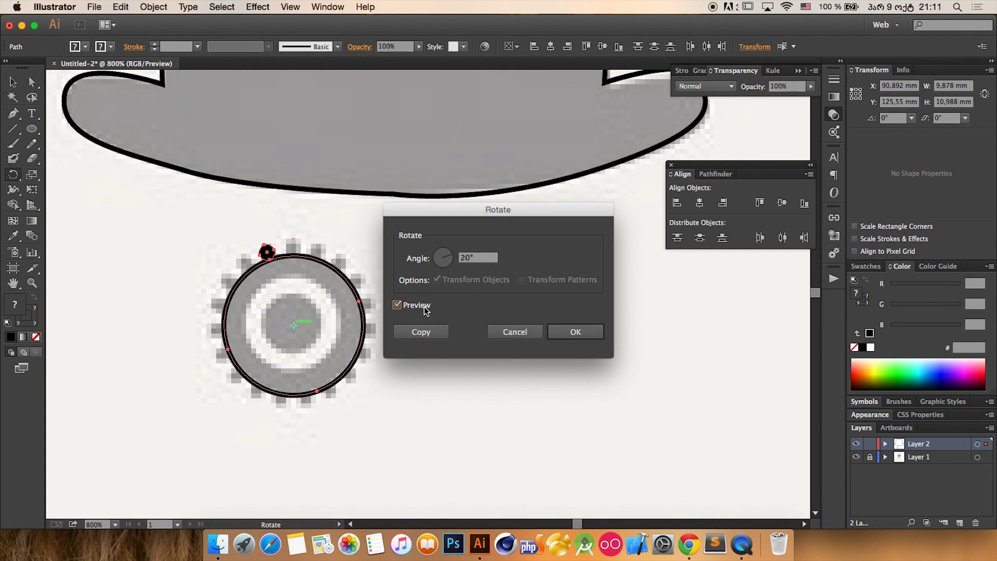
click(429, 332)
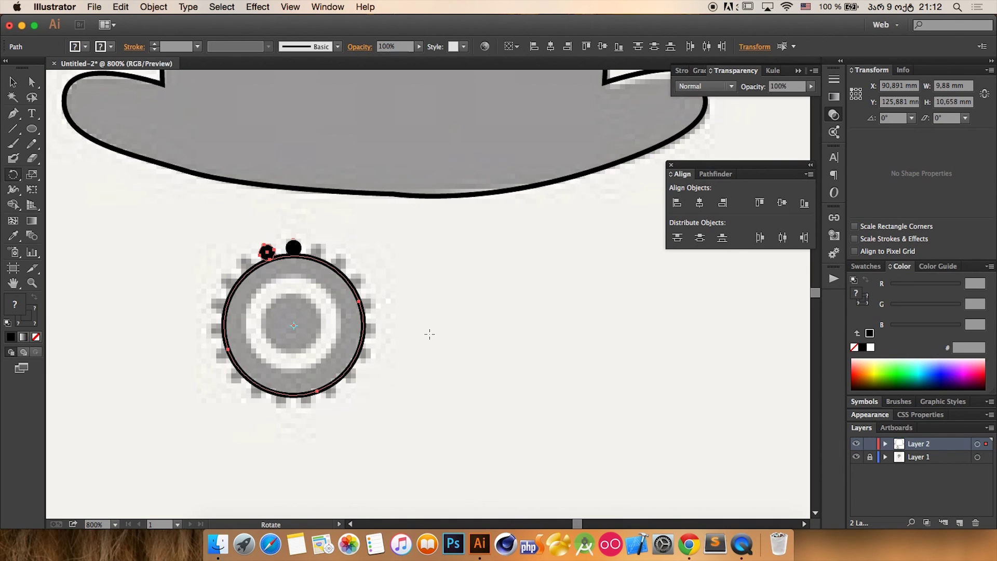
- Repeat the 20° rotated copy until black tooth circles surround the entire gear
key(v)
key(cmd+d)
key(cmd+d)
key(cmd+d)
key(cmd+d)
key(super+d)
key(super+d)
key(super+d)
key(super+d)
key(super+d)
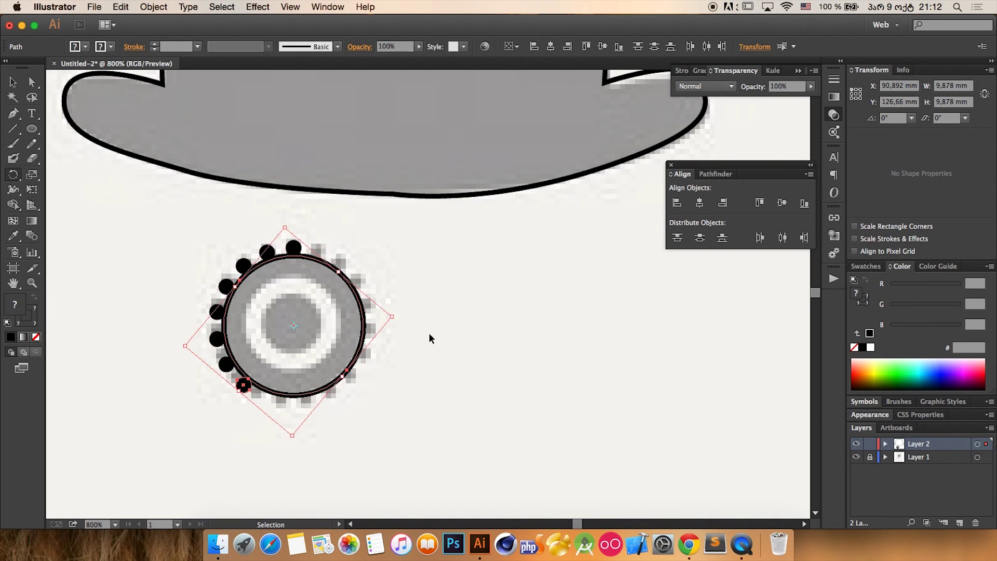
key(super+d)
key(super+d)
key(super+d)
key(super+d)
key(super+d)
key(super+d)
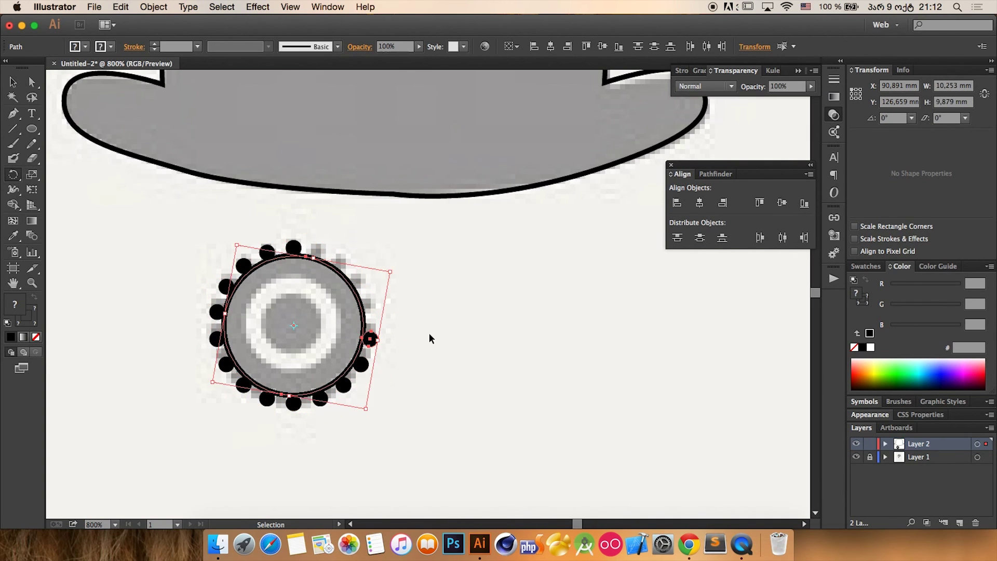
key(super+d)
key(r)
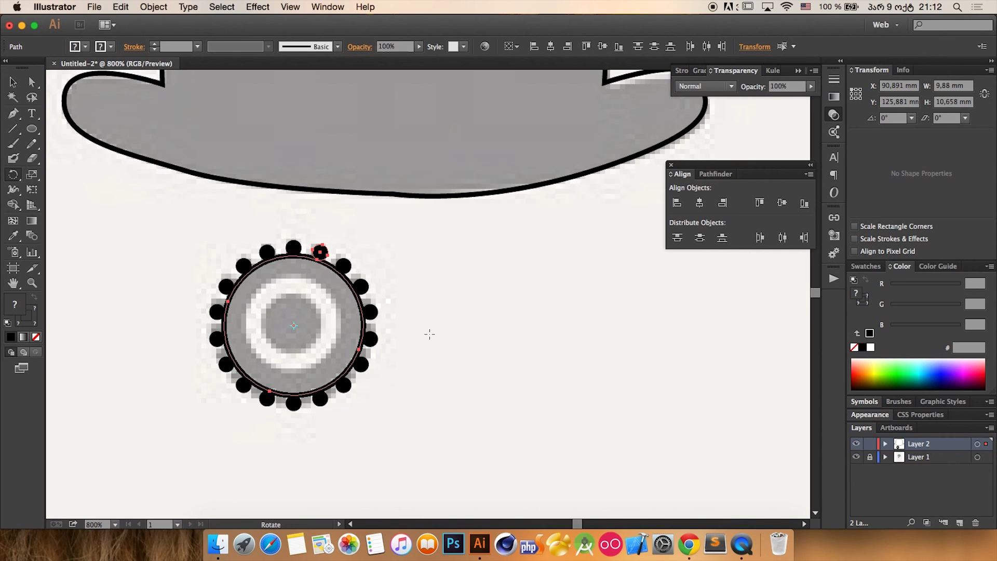
- Deselect everything, pull one large outline circle off the gear to the empty area on its right, and delete it
key(v)
click(247, 217)
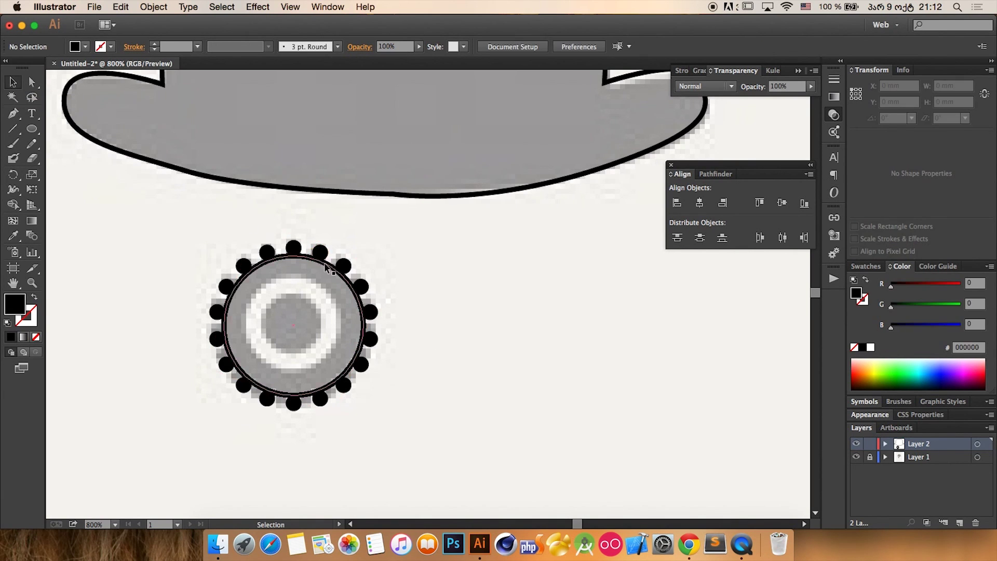
alt+drag(282, 257, 568, 290)
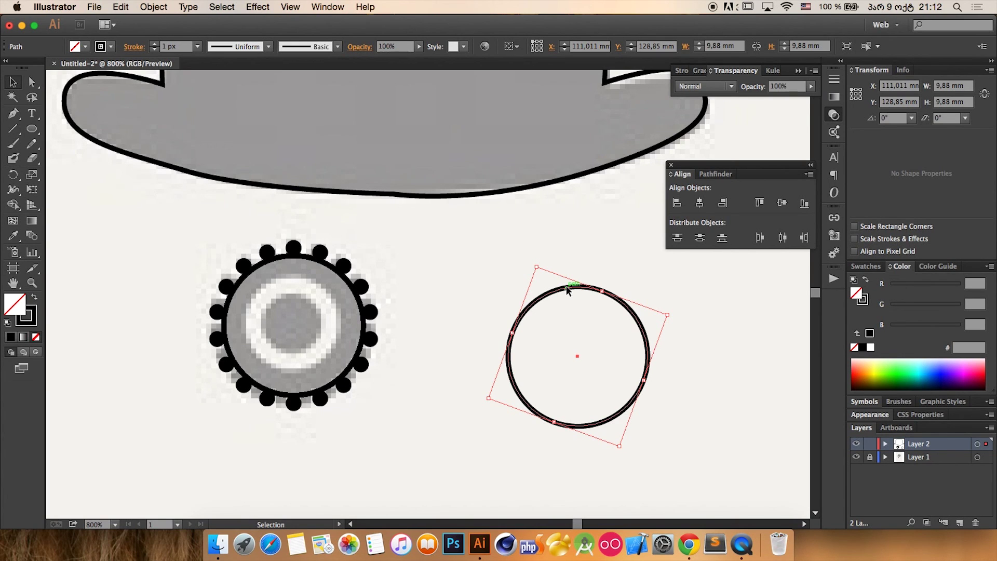
key(Delete)
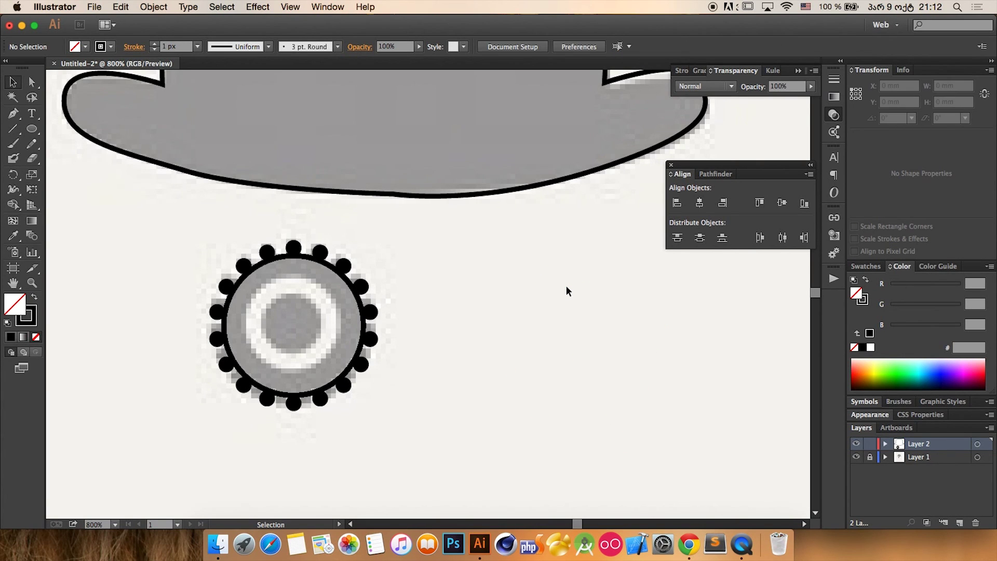
- Show the rulers and place a horizontal and a vertical guide crossing at the gear's centre
click(297, 251)
key(r)
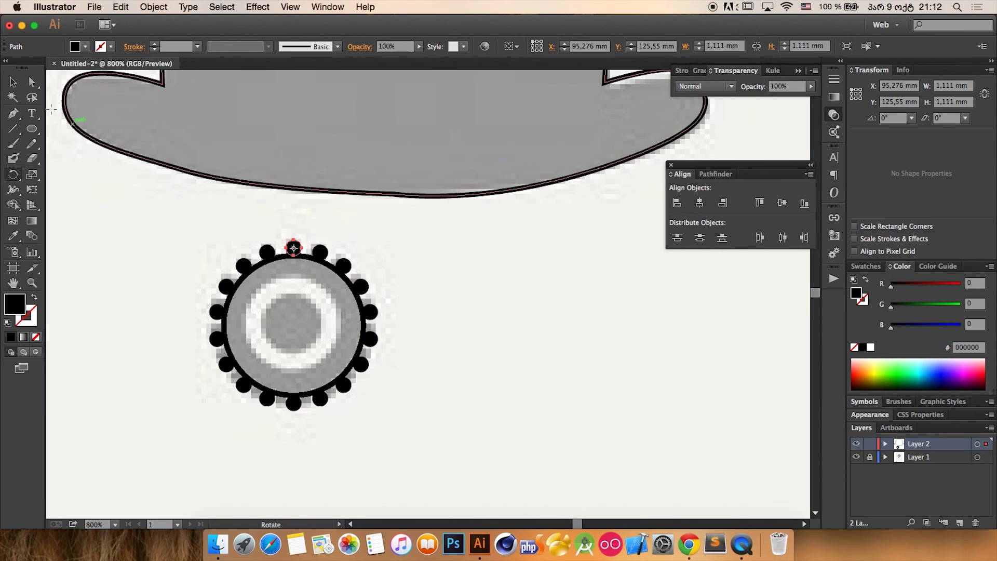
key(v)
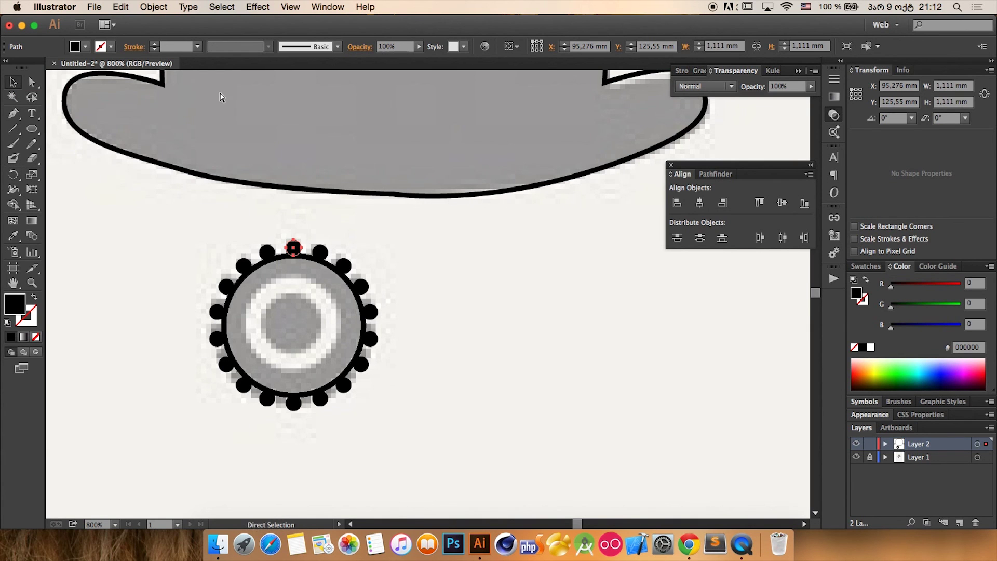
key(super+r)
drag(244, 69, 287, 280)
scroll(390, 291, up, 10)
scroll(390, 291, left, 7)
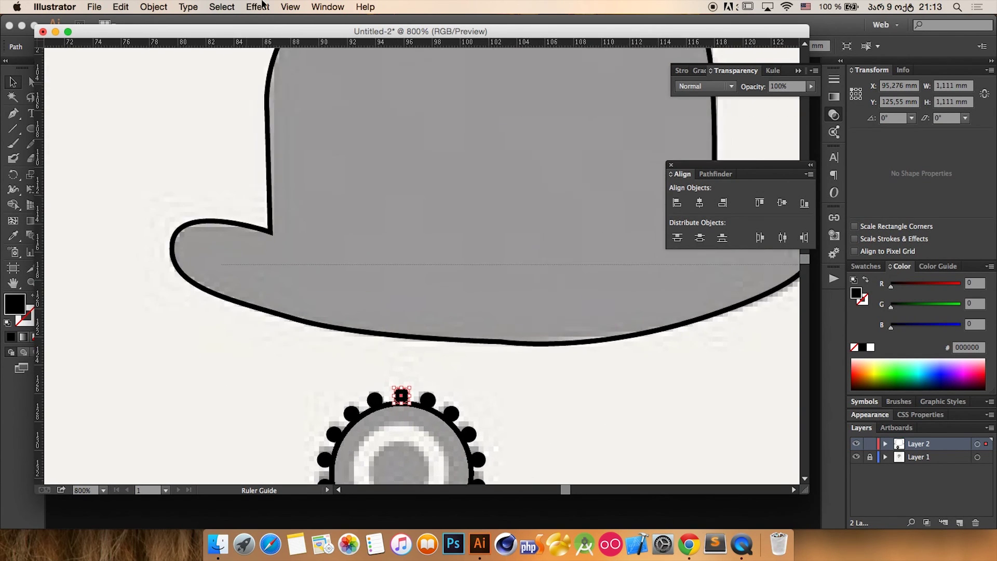
drag(505, 330, 443, 198)
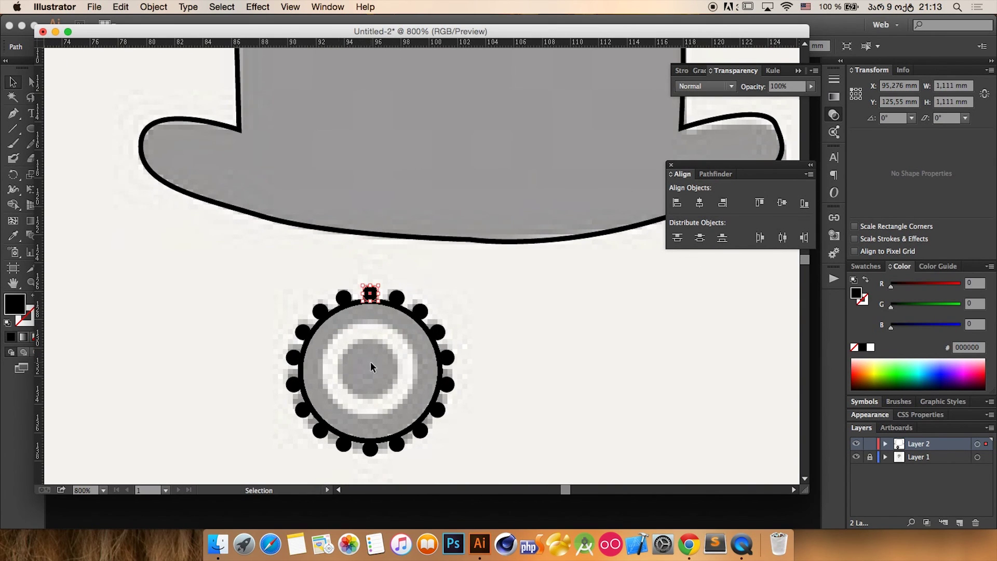
drag(363, 33, 371, 356)
drag(32, 372, 363, 366)
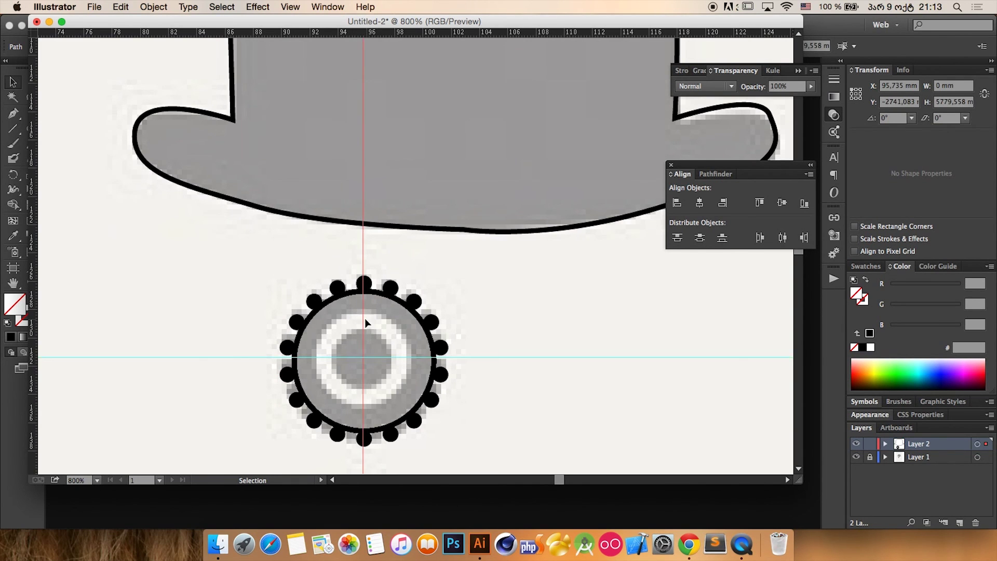
- Set the top tooth's rotation centre at the guides' intersection, and deselect the tooth without rotating it
click(365, 284)
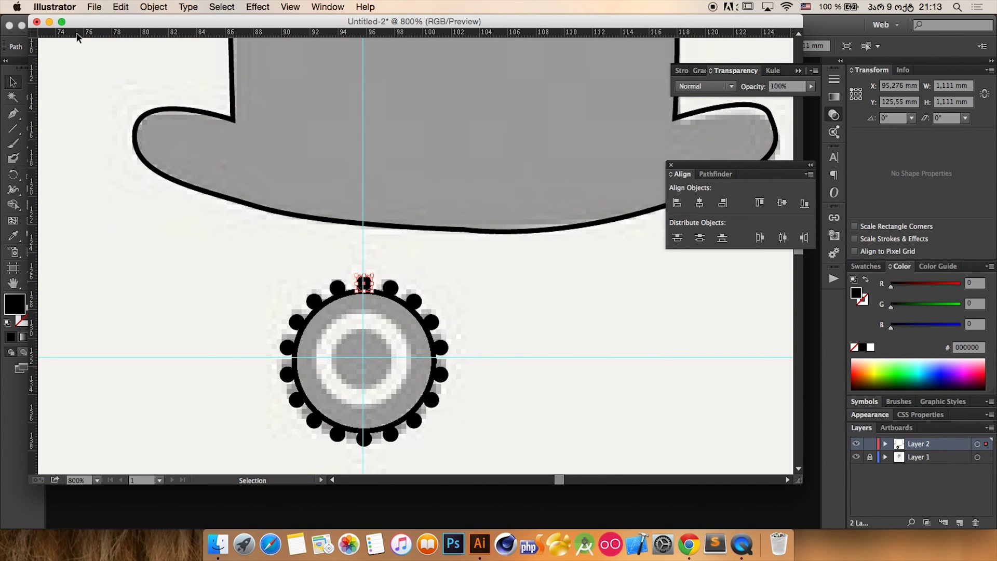
click(5, 60)
key(r)
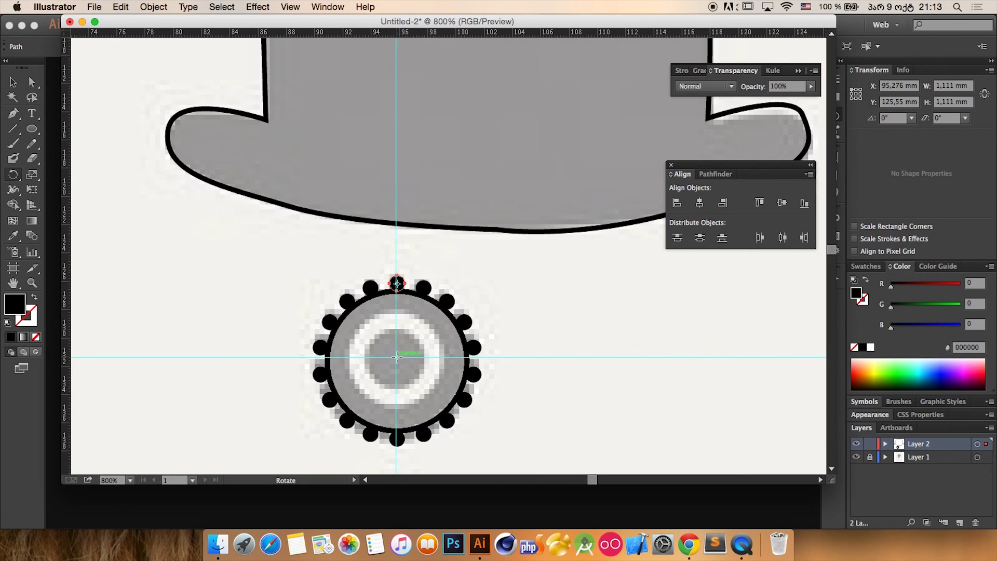
click(396, 357)
click(395, 357)
key(v)
click(257, 229)
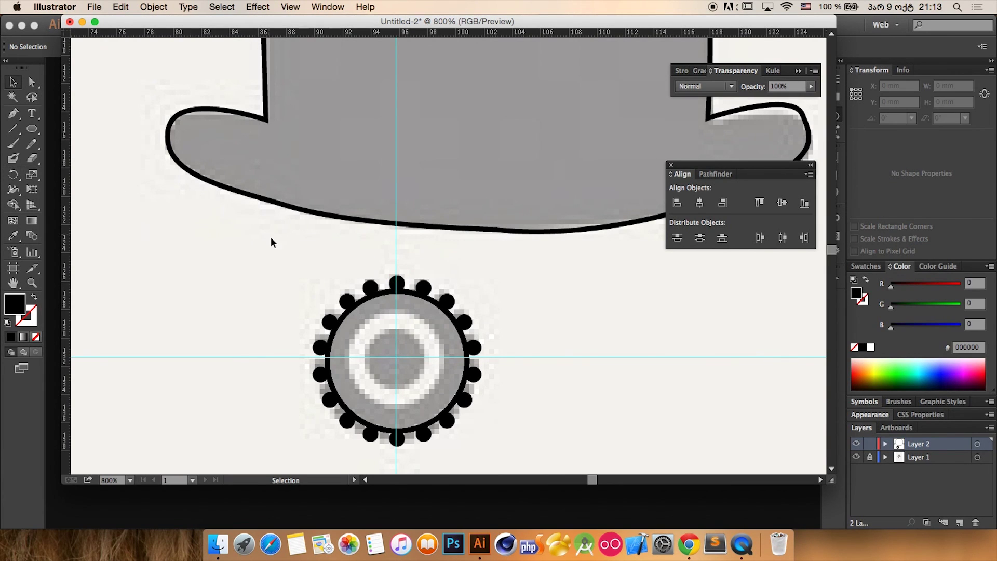
- Delete the vertical and the horizontal guide
drag(346, 231, 448, 244)
key(Delete)
drag(549, 311, 564, 441)
key(Delete)
- Select the gear's large circle with all its tooth circles and display the Pathfinder options
drag(270, 277, 500, 443)
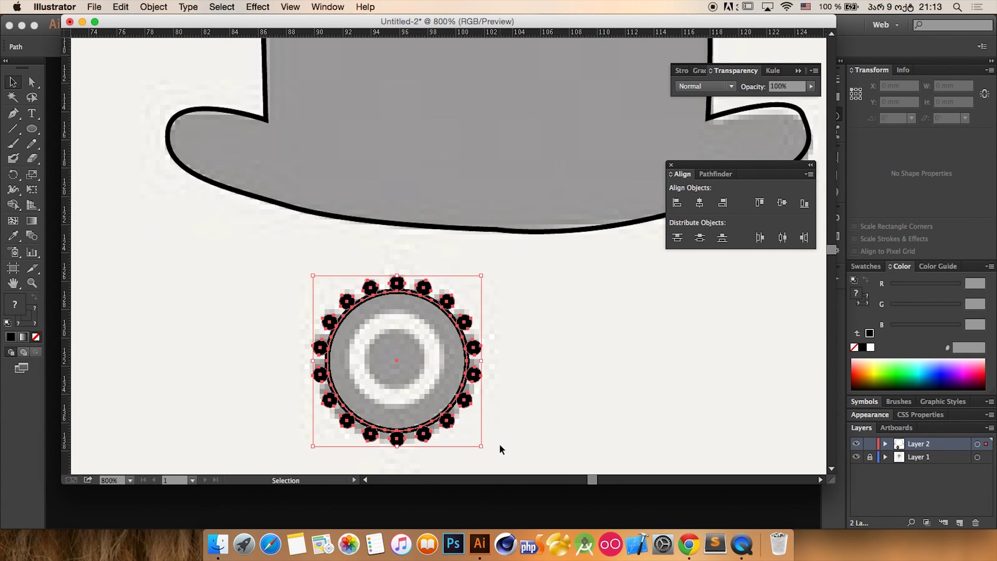
drag(258, 251, 537, 468)
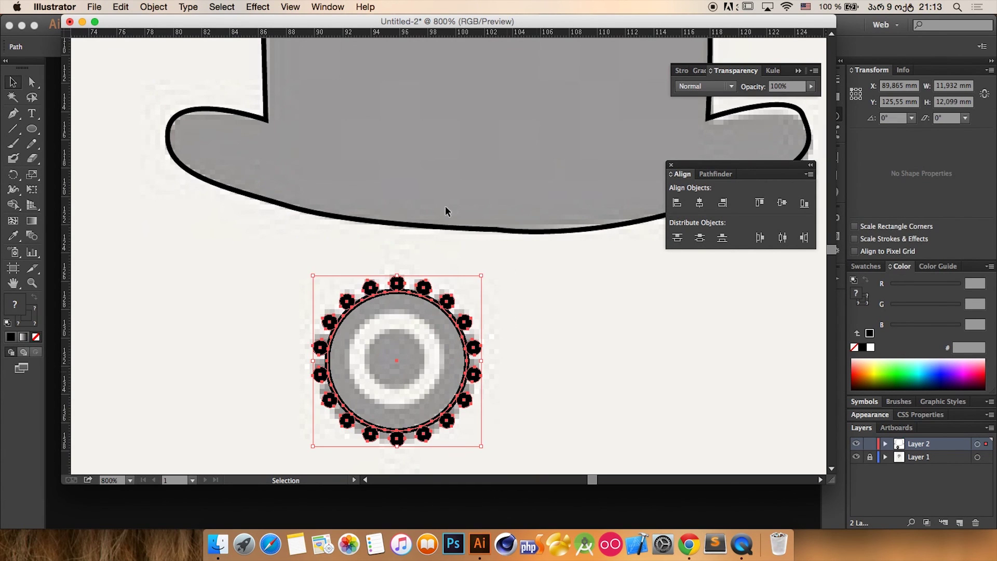
click(333, 6)
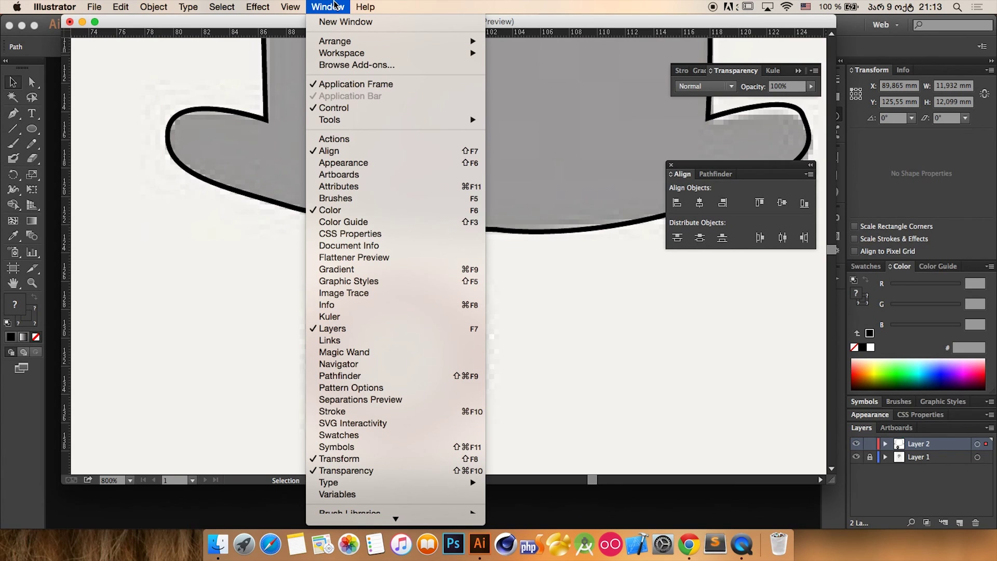
click(358, 375)
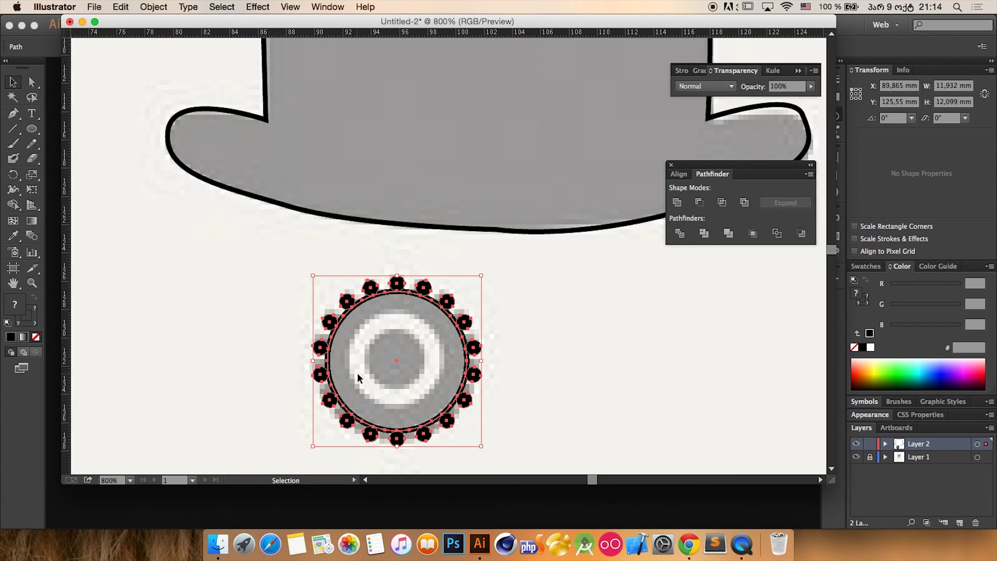
- Try the Trim, Merge and Unite operations on the selected gear circles, undoing the results
click(701, 234)
click(729, 233)
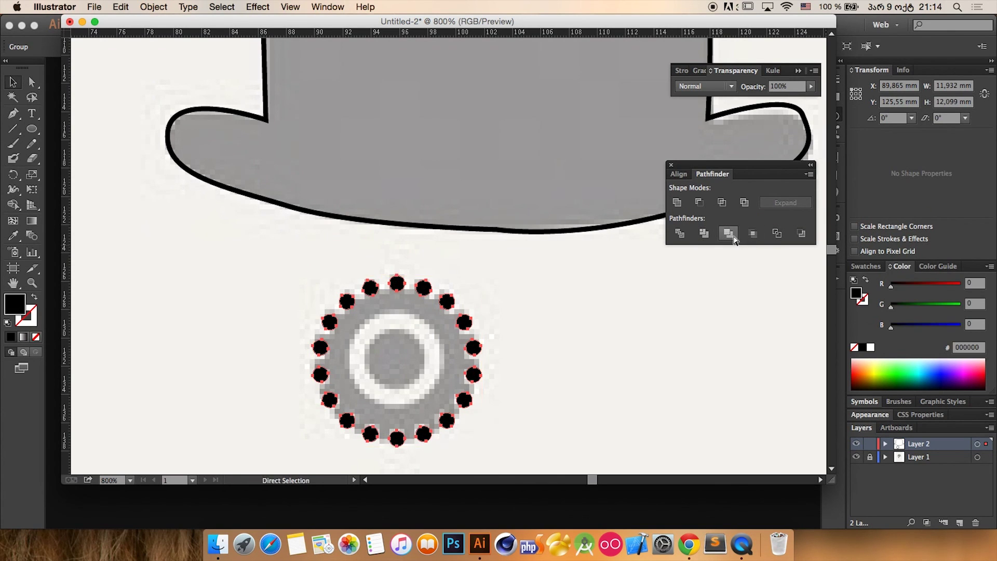
key(super+z)
click(678, 204)
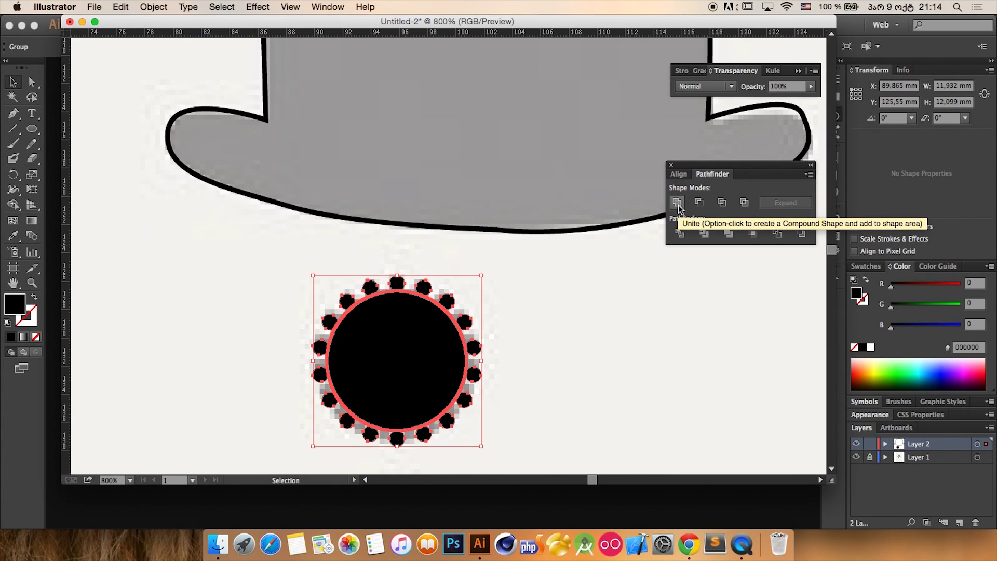
key(super+z)
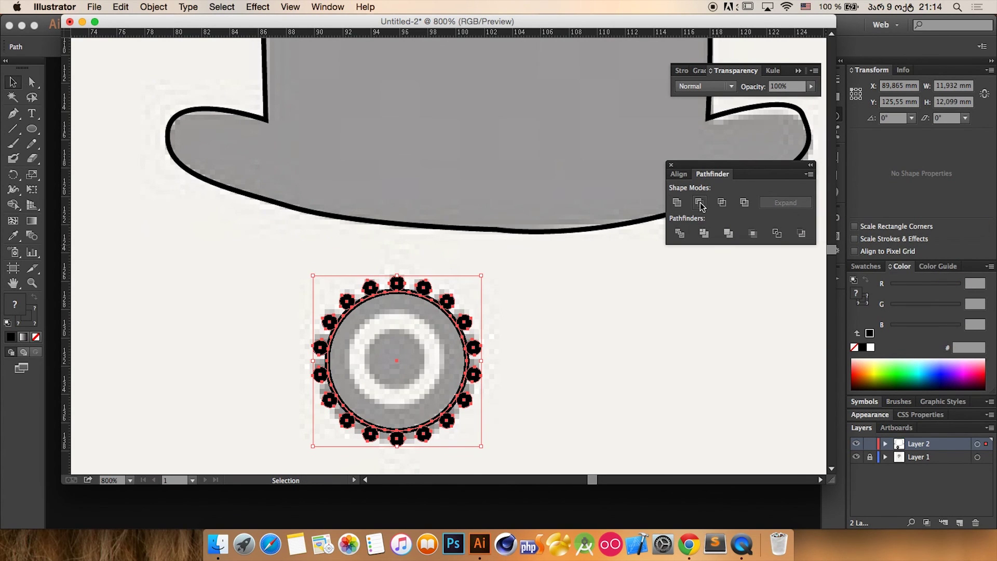
- Try Minus Front and Minus Back on the gear circles and undo the result
click(700, 203)
click(519, 149)
click(803, 234)
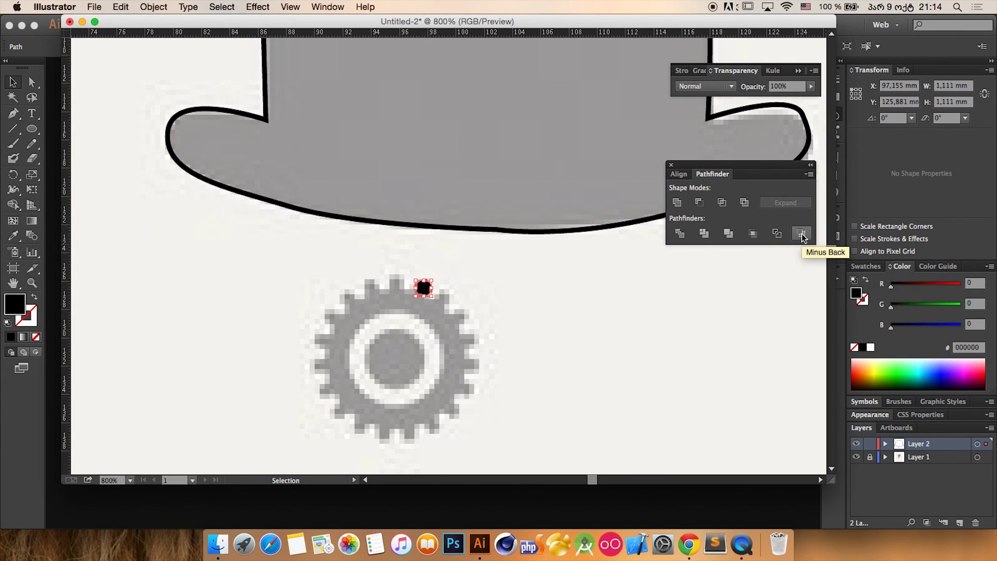
key(super+z)
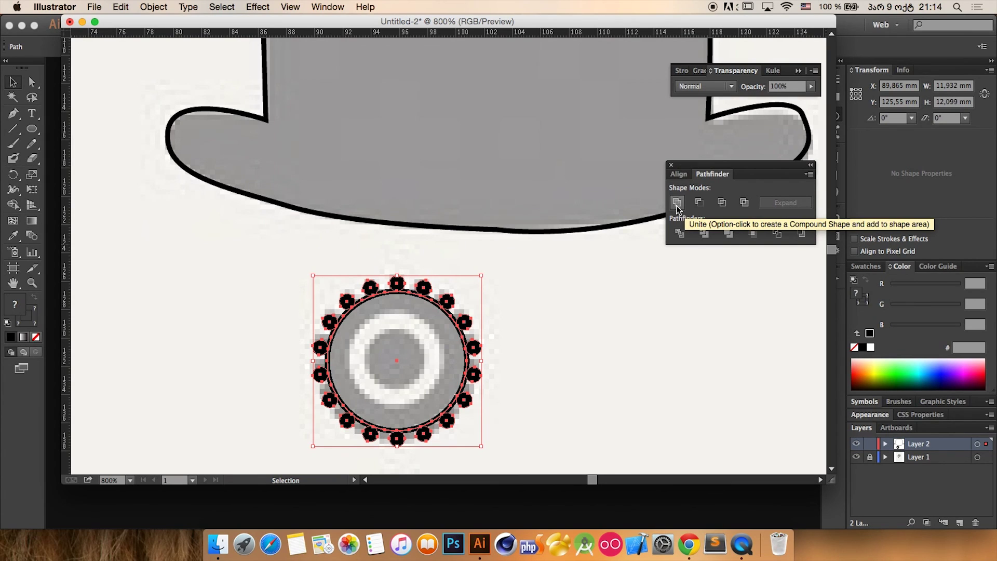
- Unite the gear circles to compare the merged shape with the separate circles, undoing it each time
click(676, 205)
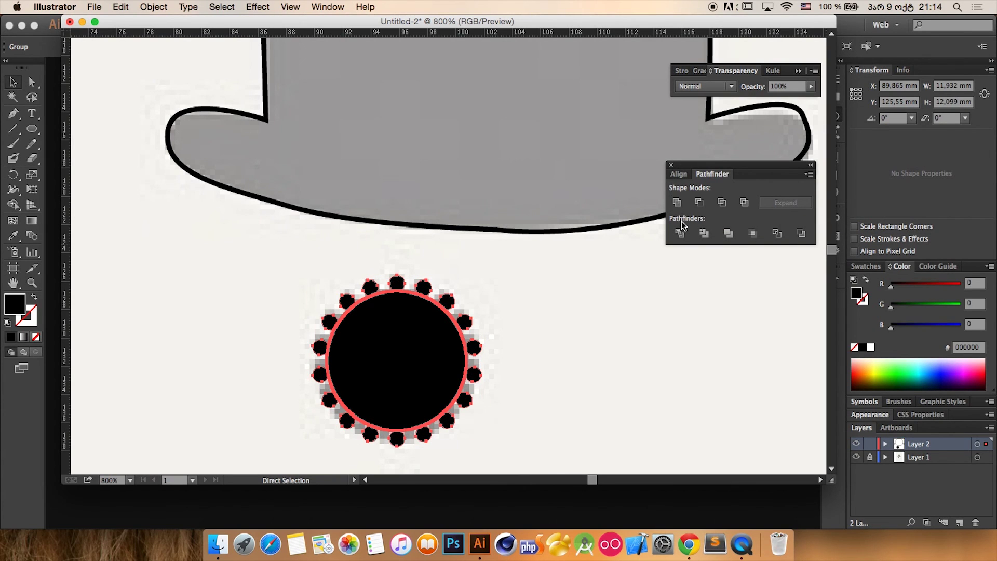
key(super+z)
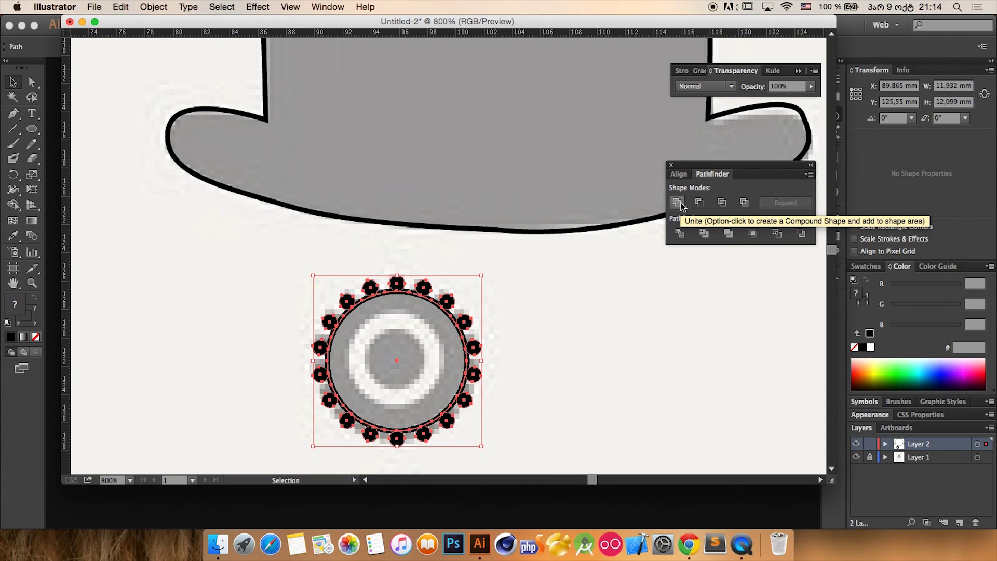
click(681, 205)
click(552, 299)
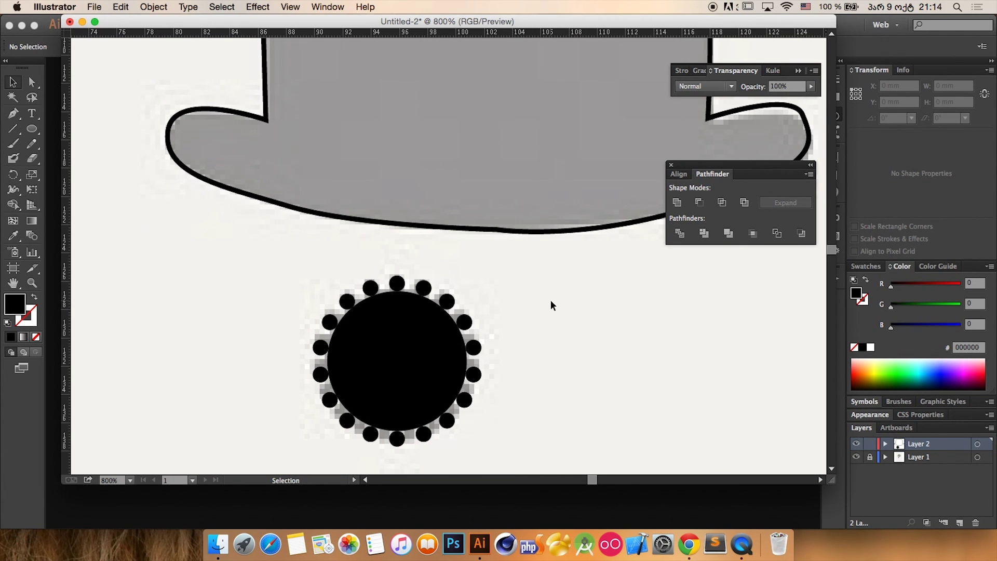
key(super+z)
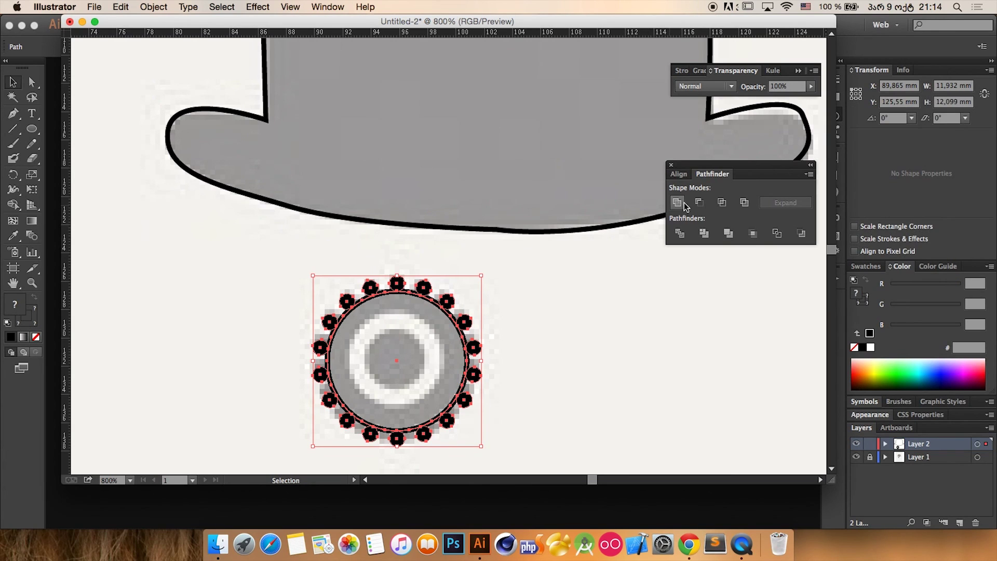
- Select the traced hat outline above the gear and delete it
click(549, 276)
drag(265, 269, 613, 376)
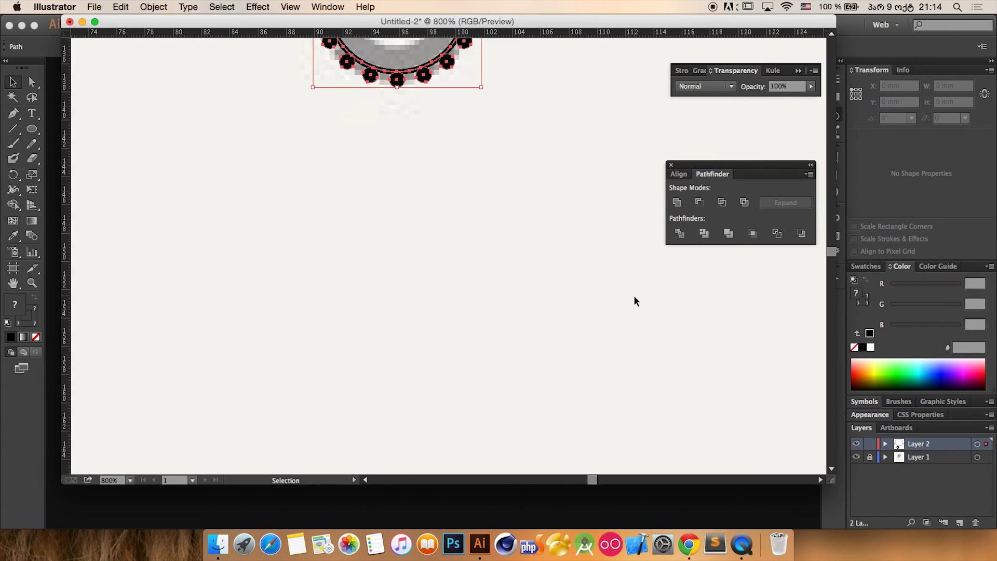
key(space)
drag(576, 183, 599, 455)
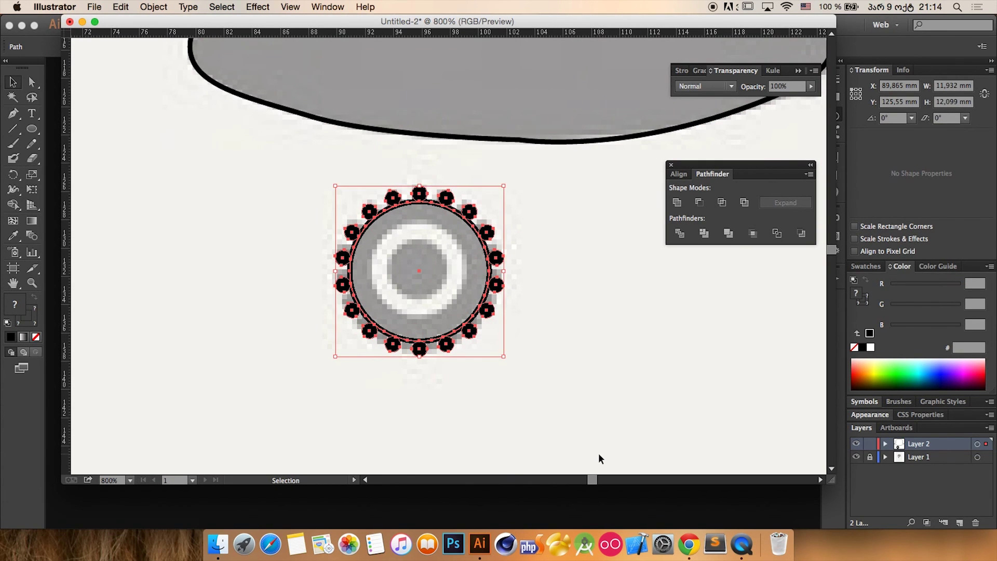
click(595, 296)
drag(609, 200, 626, 49)
- Select the large circle with all its teeth and unite them into one black gear shape
drag(291, 164, 511, 367)
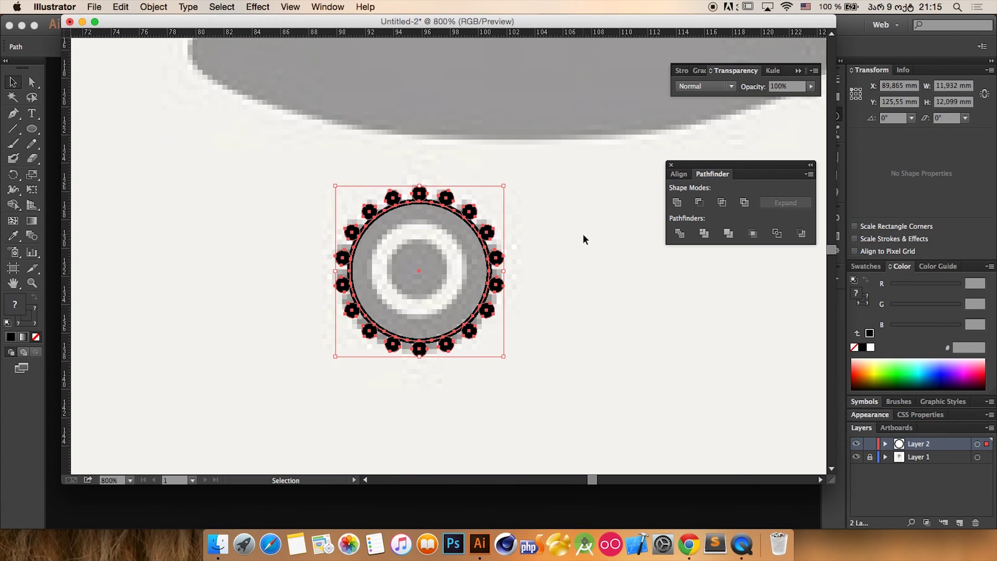
click(304, 175)
drag(277, 168, 571, 387)
click(677, 202)
click(543, 223)
click(466, 229)
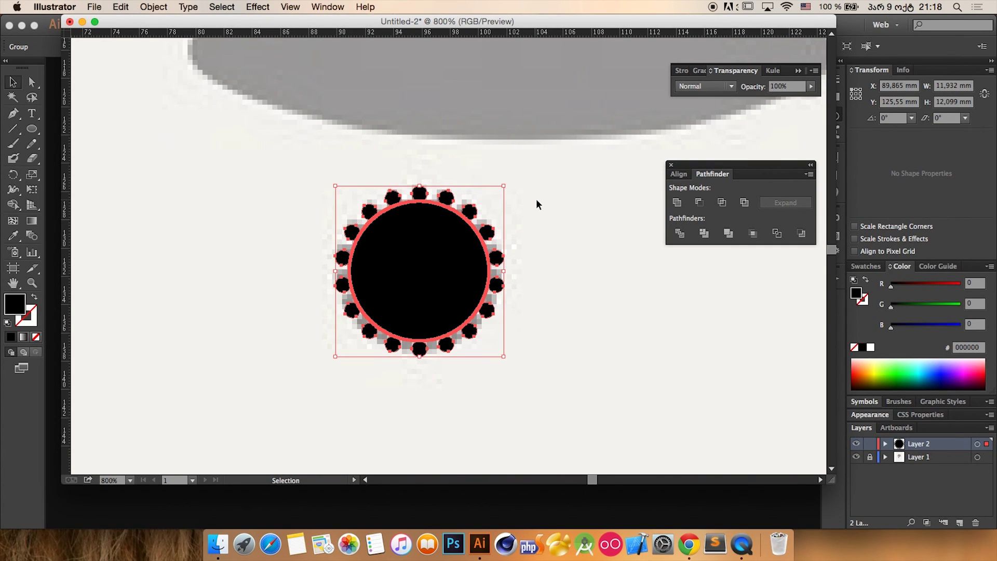
- Try moving the united gear down to the empty area on its right, and undo the move
click(555, 200)
drag(463, 244, 743, 369)
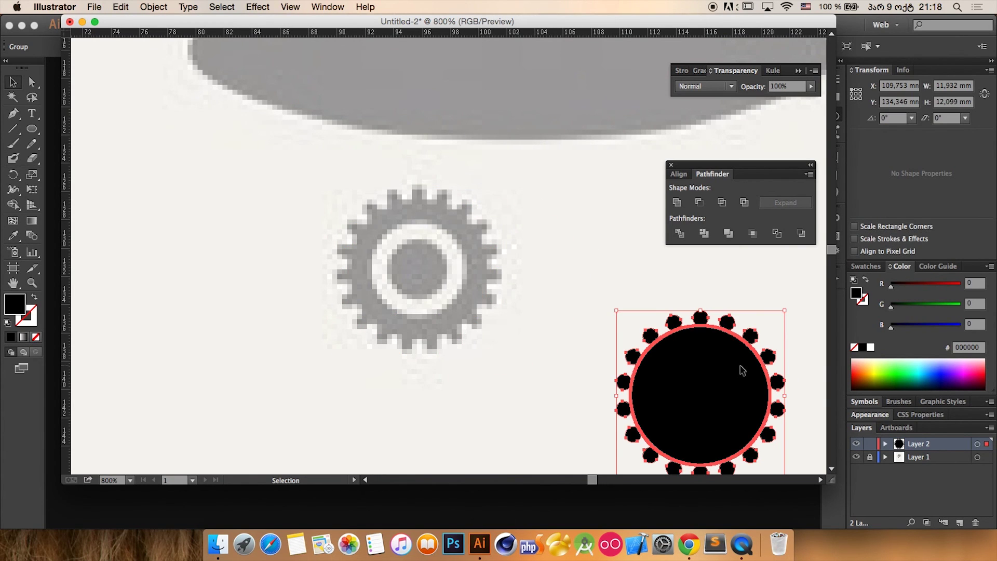
key(super+z)
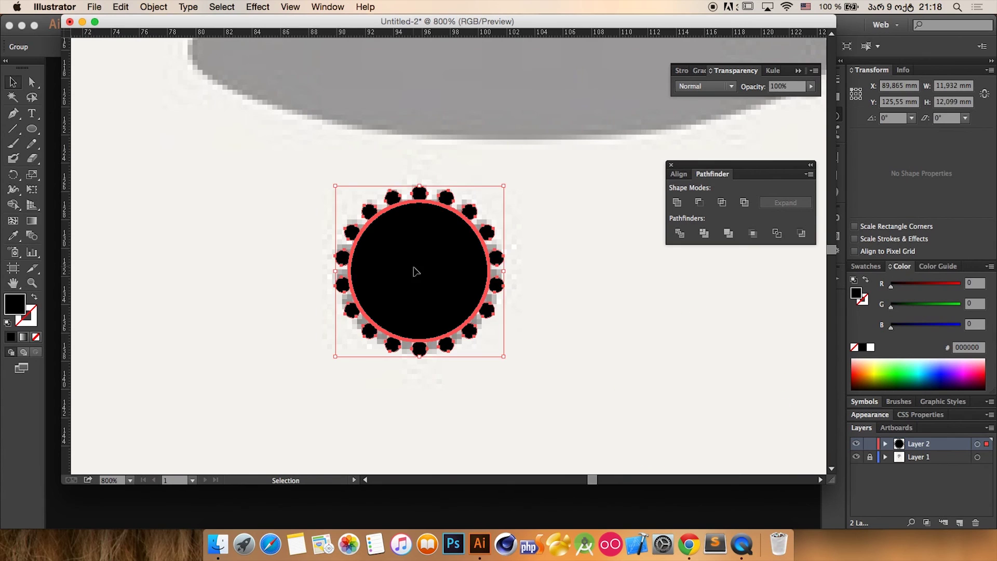
- Reduce the united gear's opacity to 47% so the reference gear shows through, and deselect it
click(540, 238)
click(497, 253)
click(812, 86)
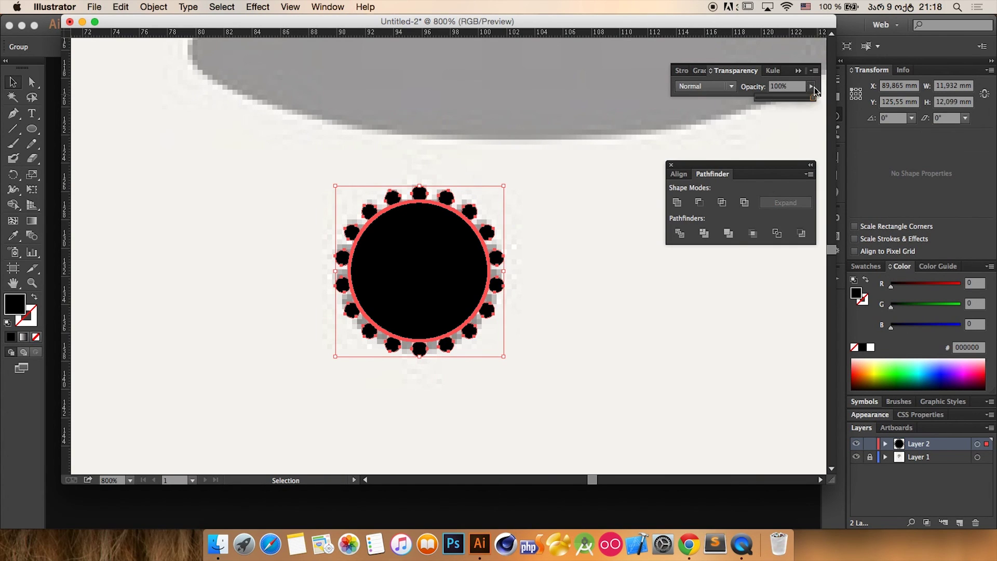
drag(815, 99, 799, 100)
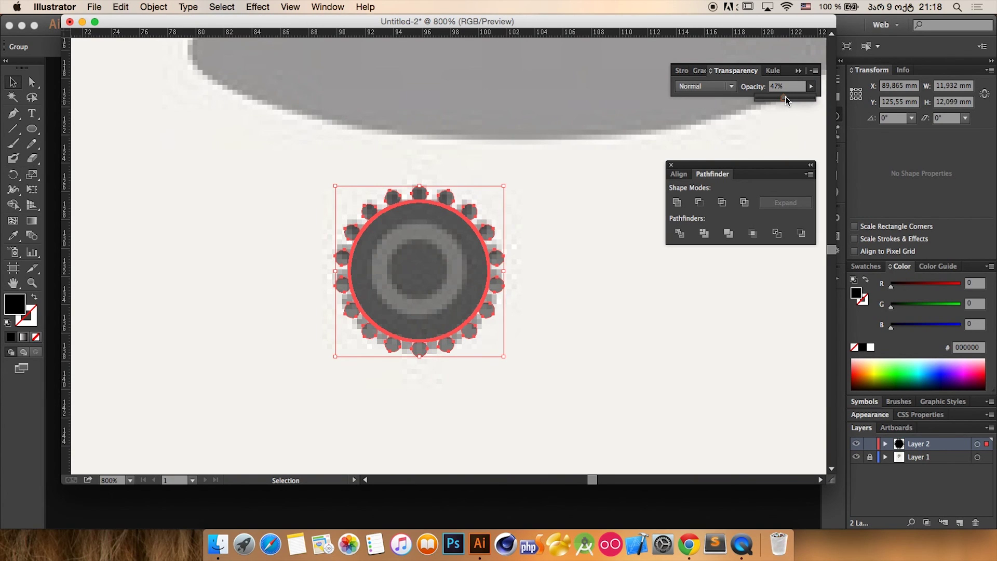
click(681, 158)
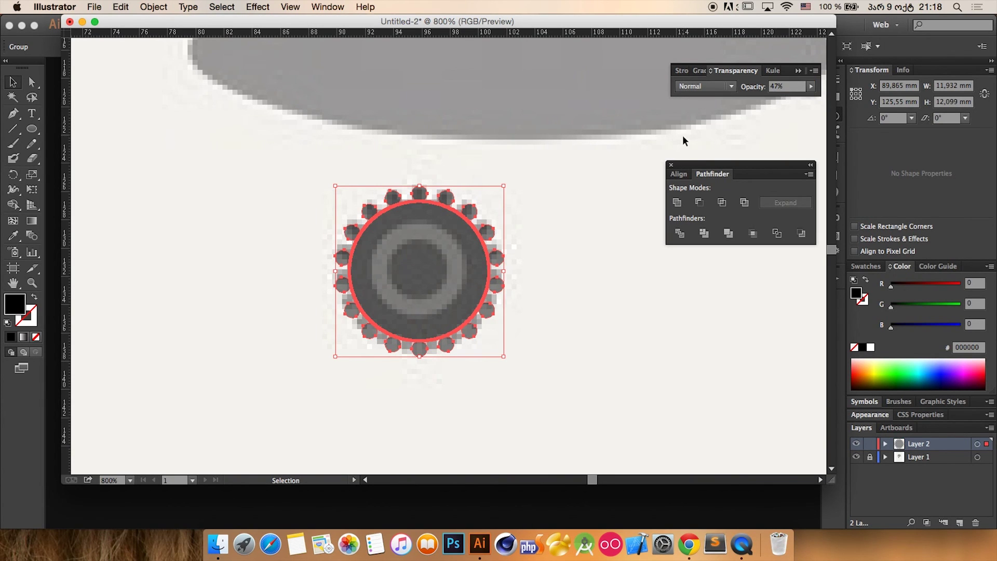
click(682, 136)
click(425, 273)
click(565, 241)
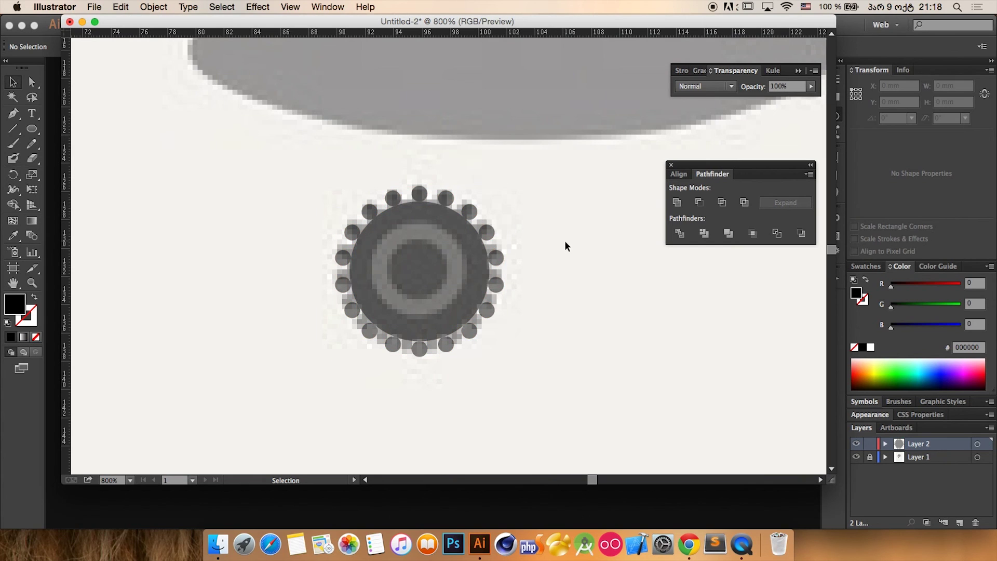
click(441, 277)
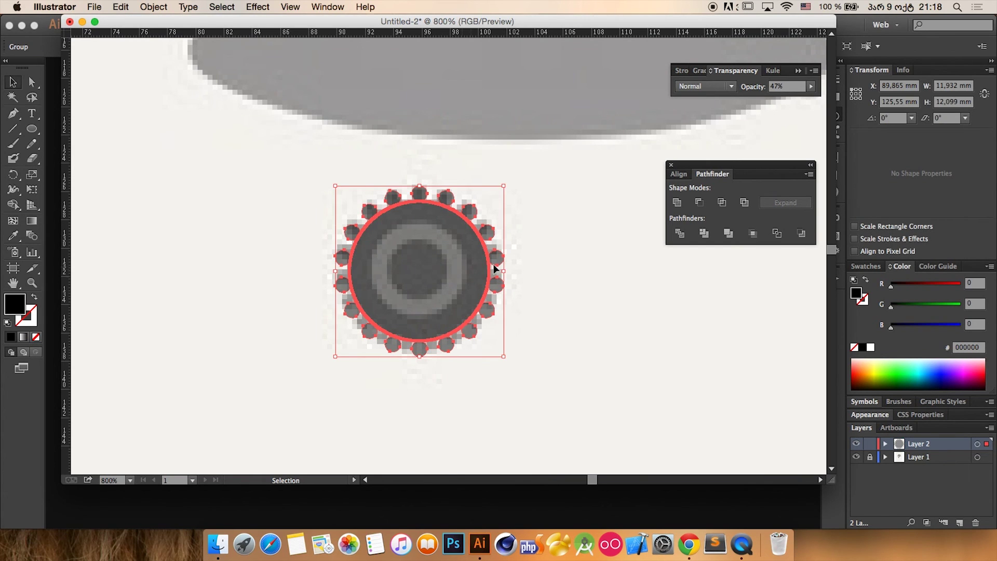
click(544, 228)
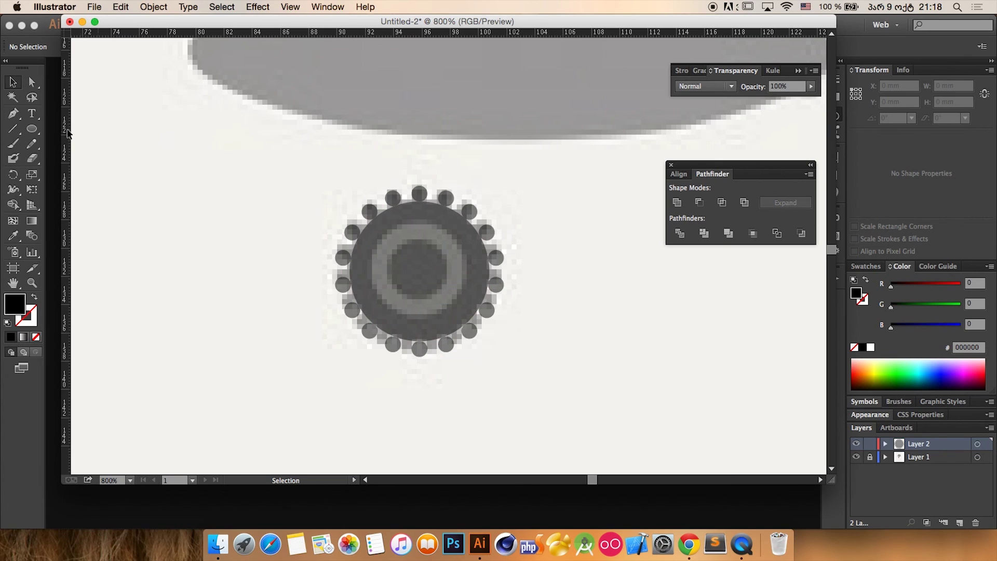
- Draw a black circle about 6.45 mm in diameter from the gear's centre, matching the reference's light ring
click(31, 129)
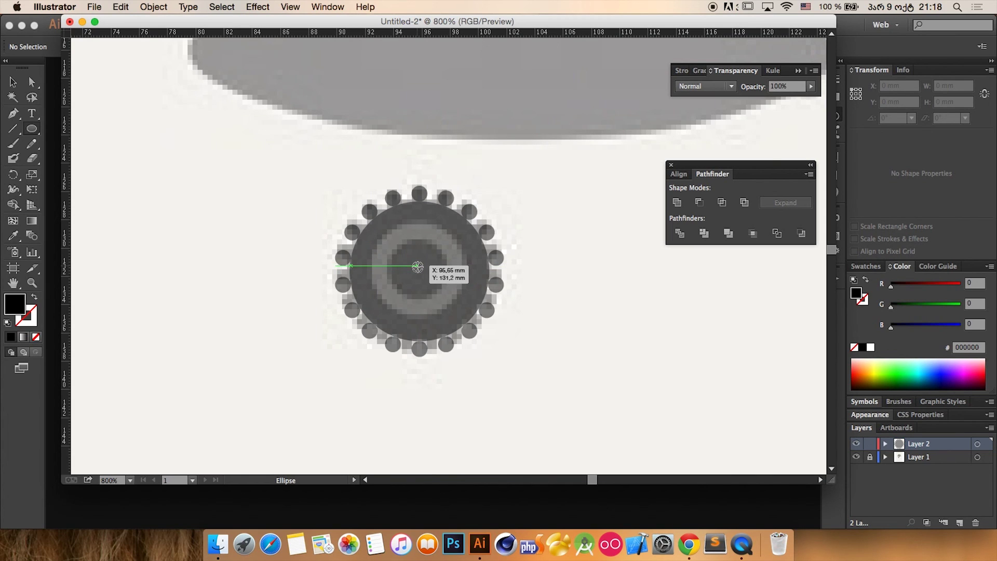
drag(417, 266, 372, 220)
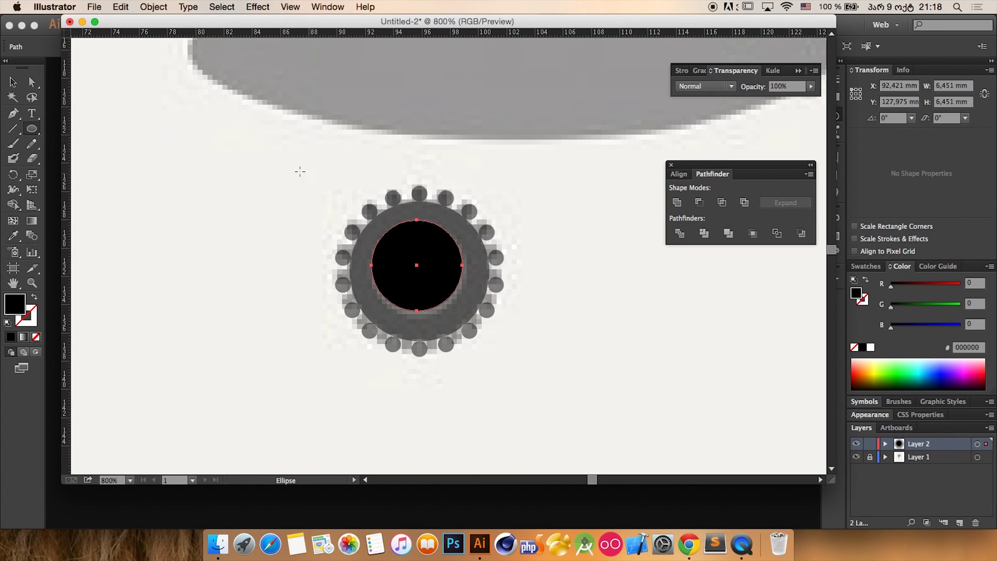
- Fill the inner circle with white and centre it with the gear both horizontally and vertically
click(13, 82)
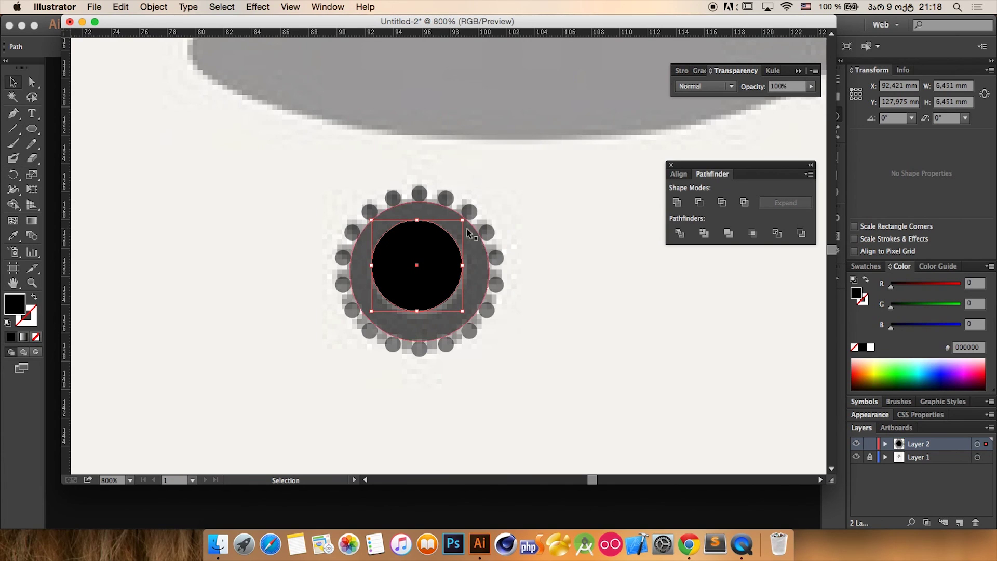
click(871, 348)
drag(534, 366, 262, 182)
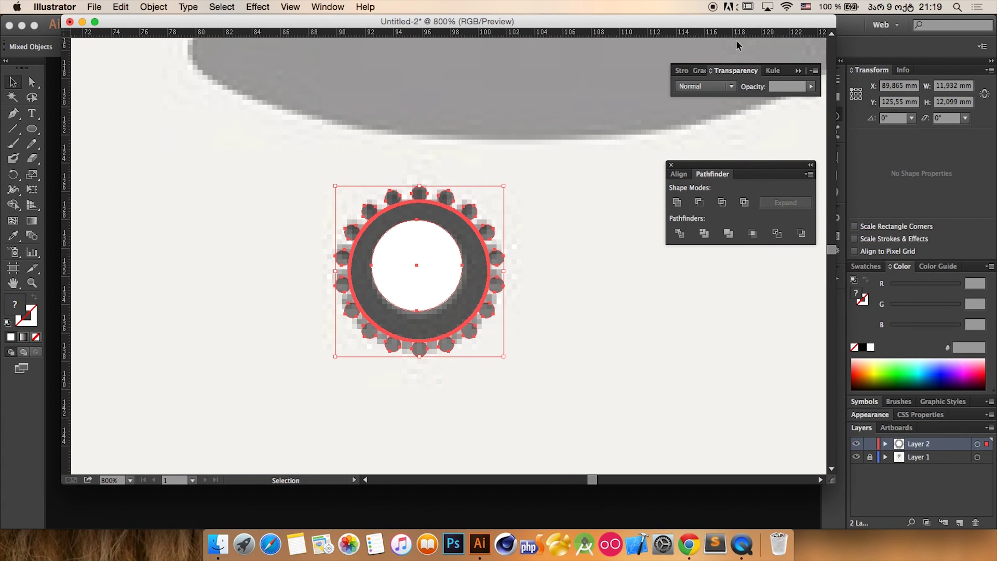
click(336, 4)
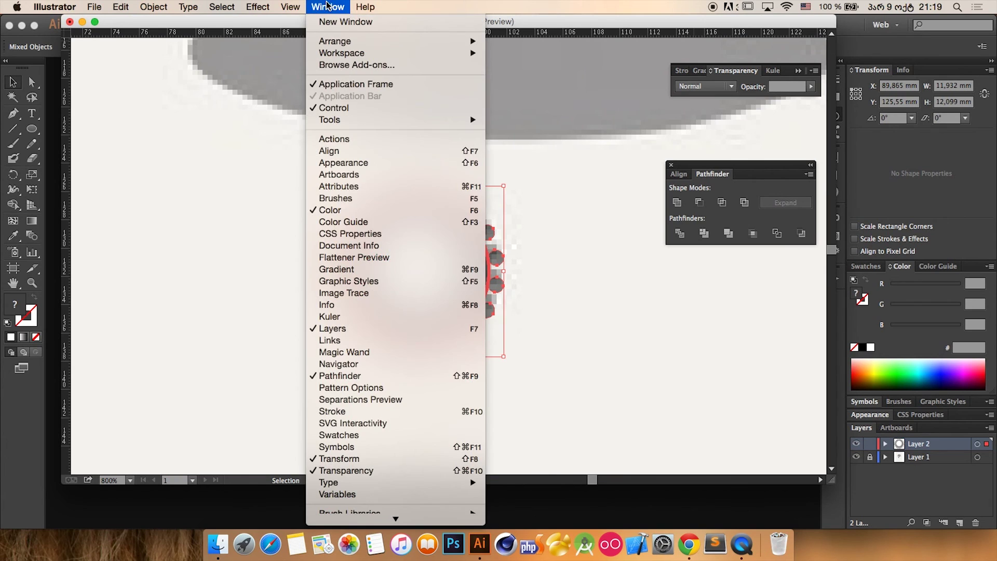
click(358, 155)
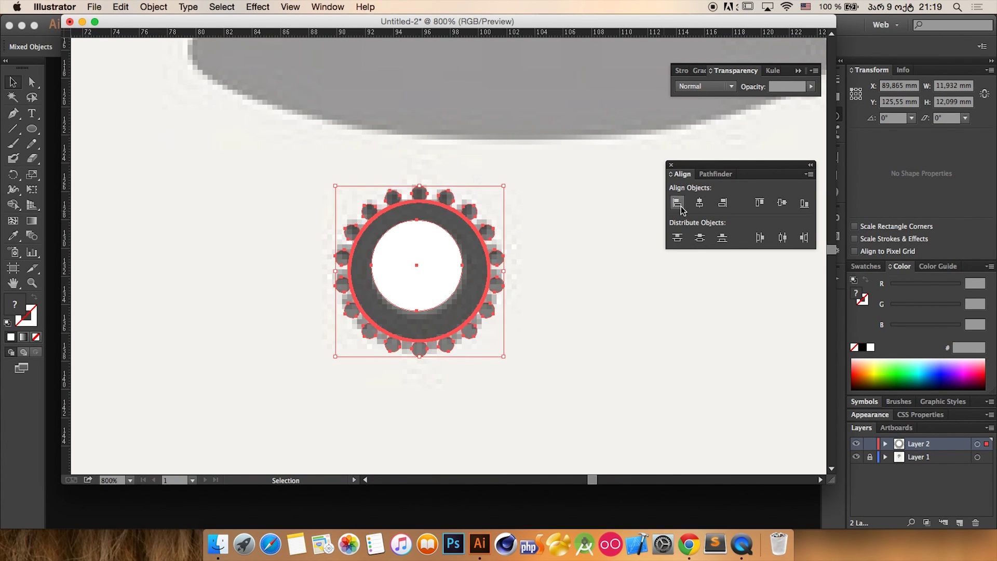
click(698, 207)
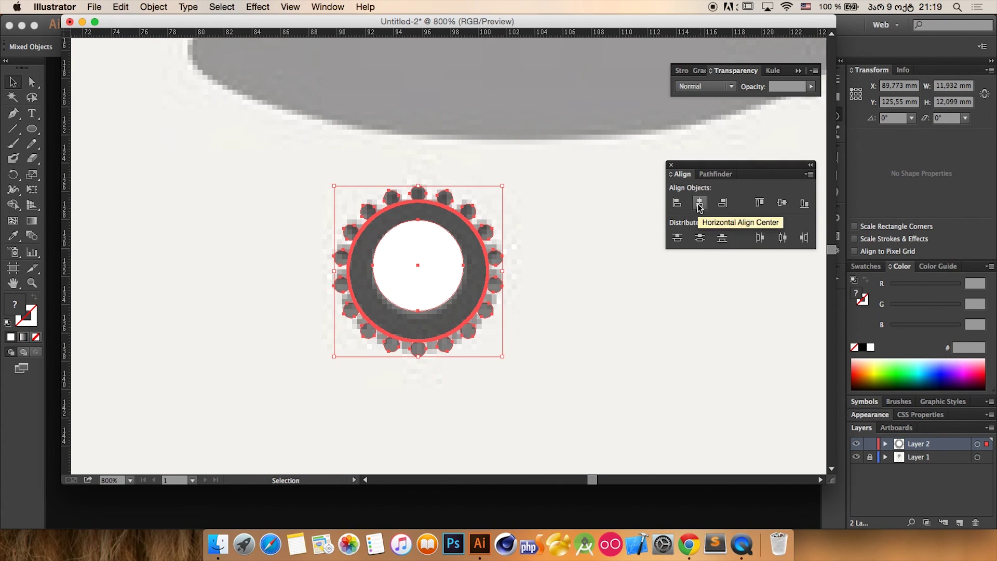
click(781, 203)
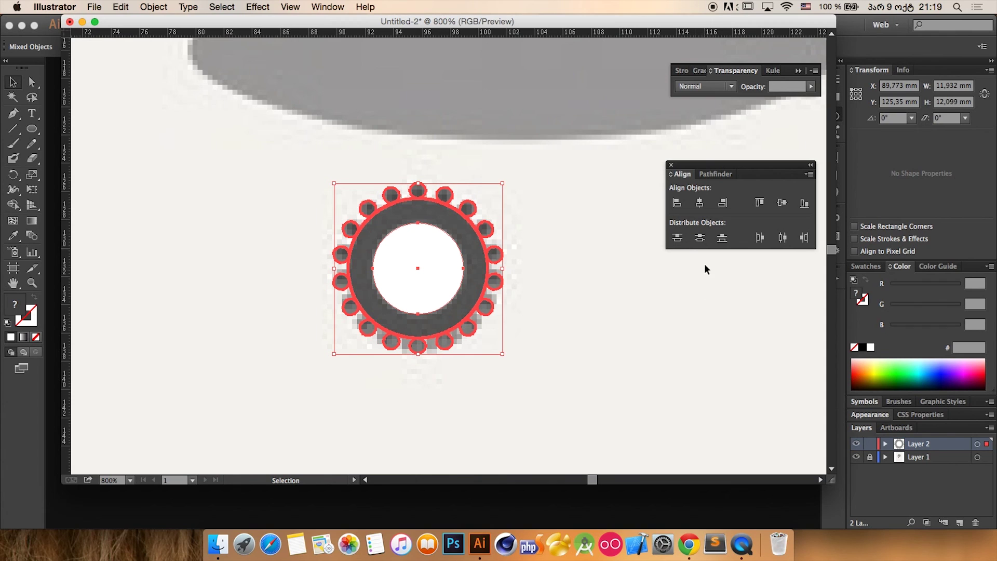
- Try trimming the gear and white circle with Pathfinder, move the result aside, and undo both changes
click(713, 174)
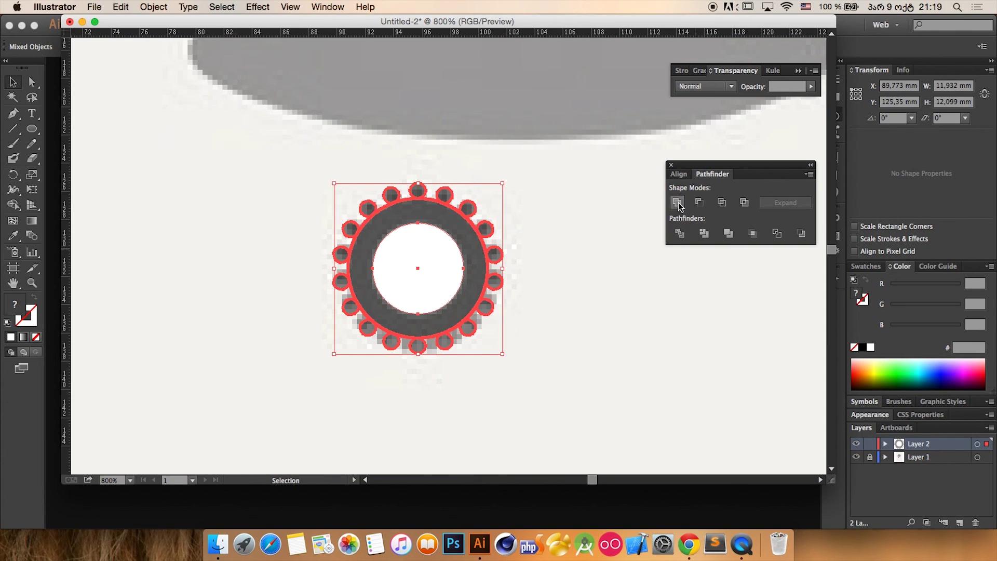
click(705, 236)
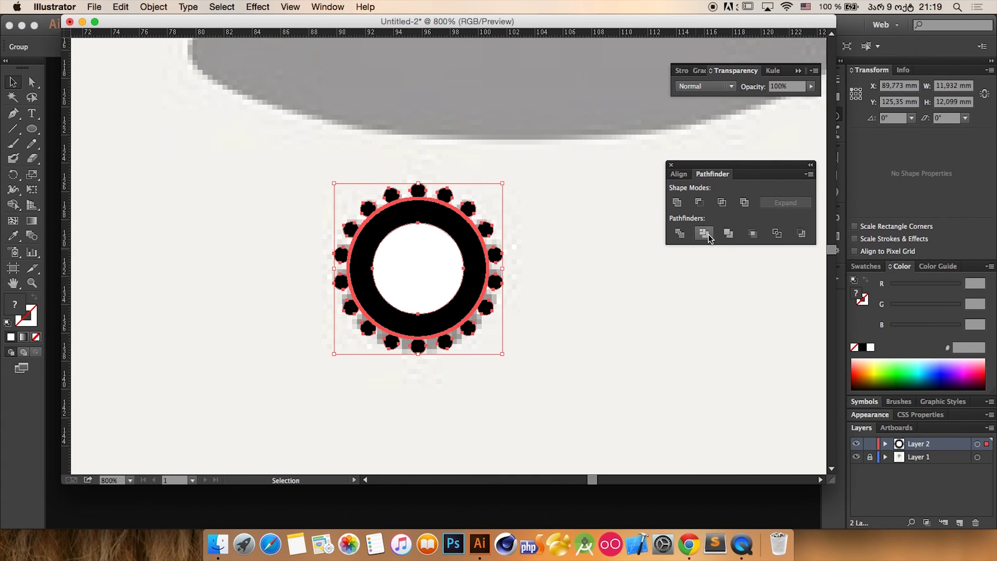
click(597, 270)
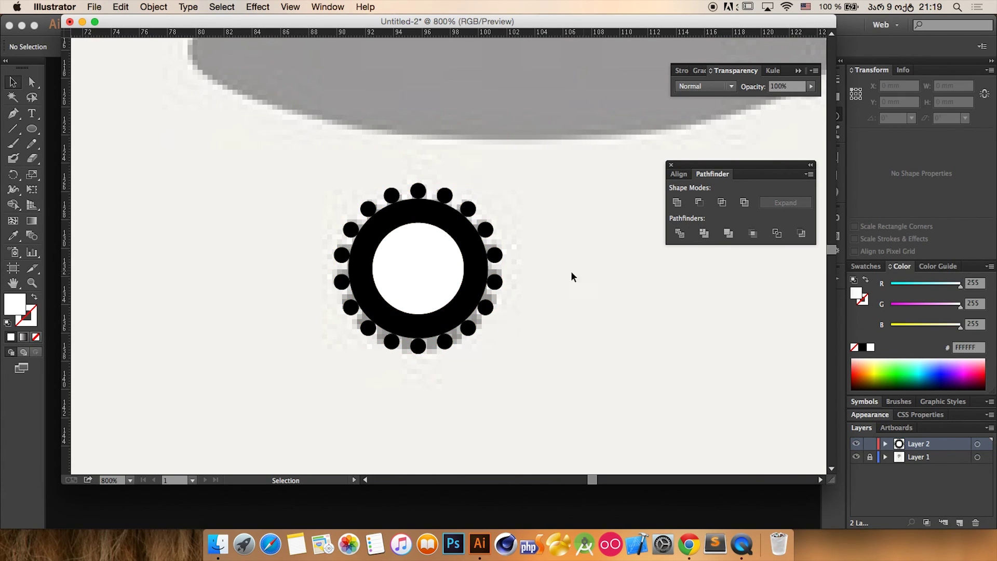
drag(449, 273, 592, 303)
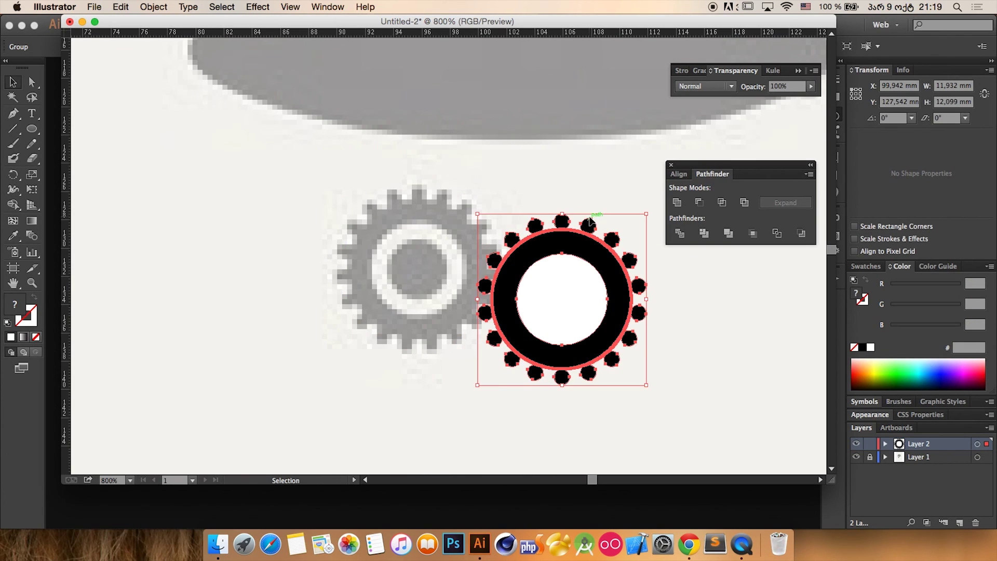
key(super+z)
click(612, 217)
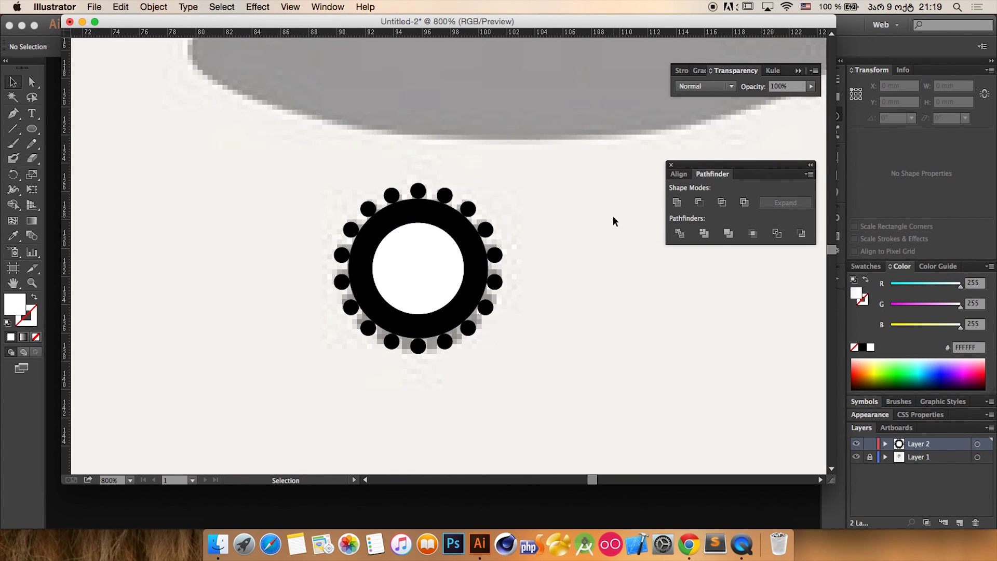
- Select the gear and white circle and align their centres horizontally and vertically again, and deselect them
key(super+a)
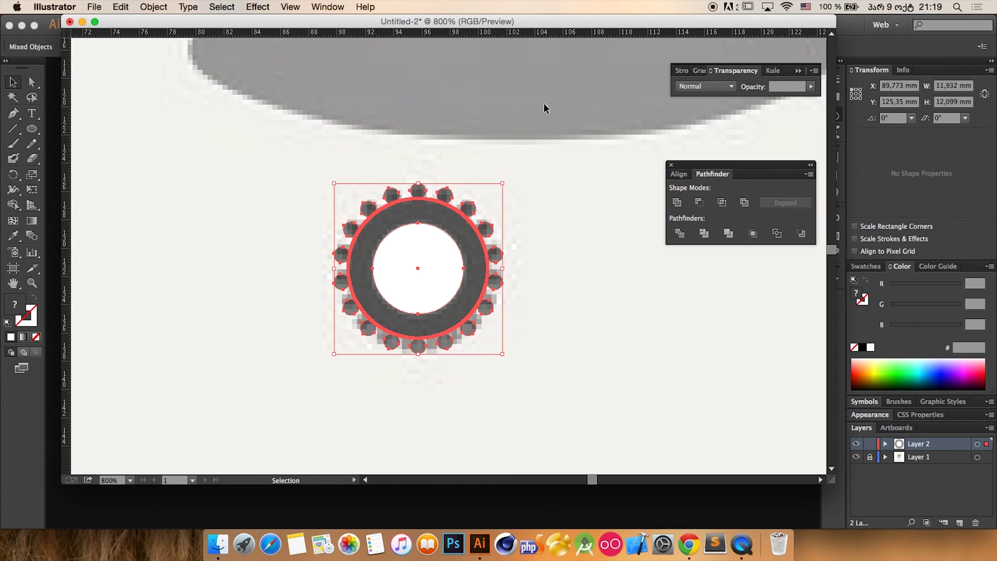
click(677, 174)
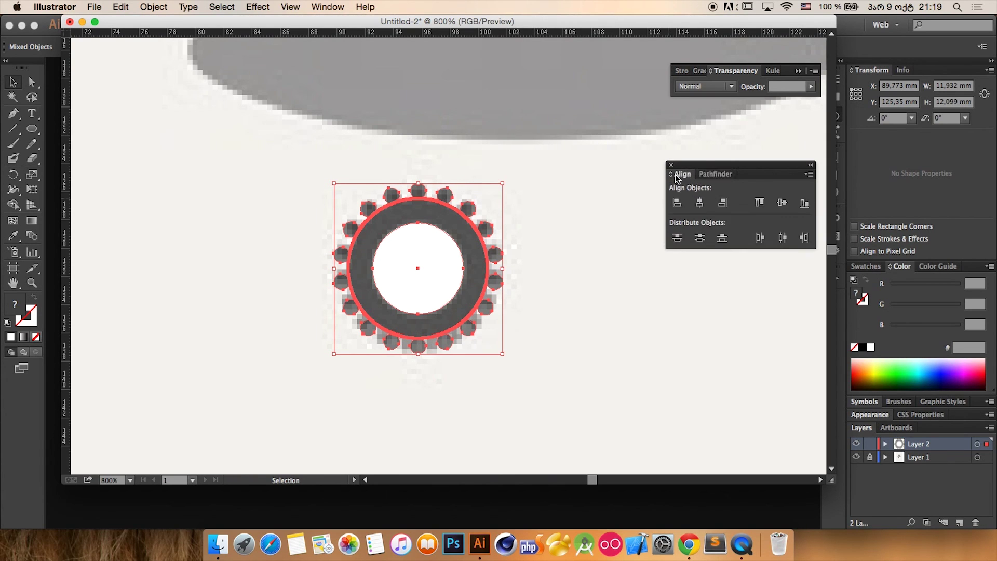
click(698, 204)
click(783, 203)
click(571, 177)
- Try intersecting and merging the gear with the white circle, and undo the merge
drag(583, 132, 238, 411)
click(712, 175)
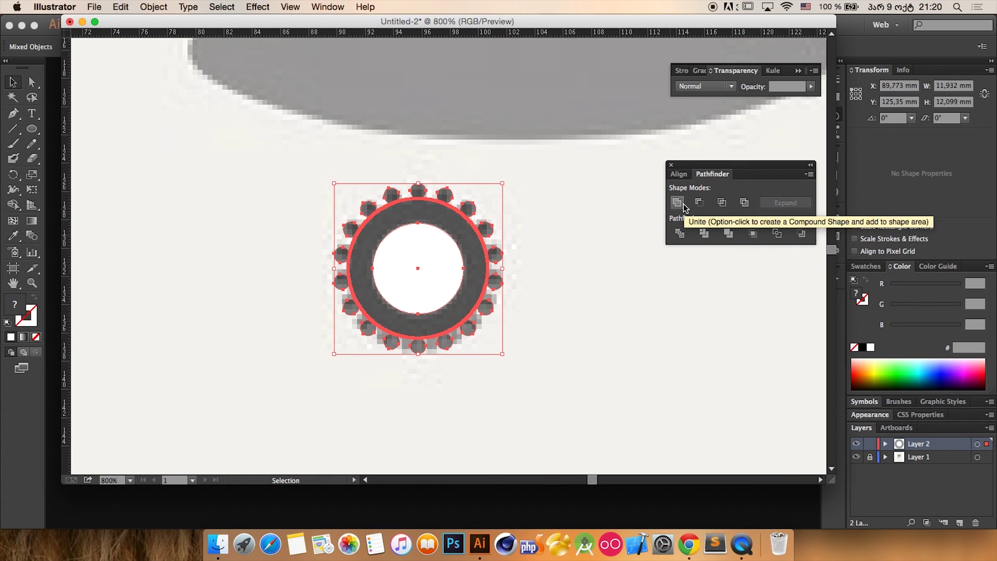
click(723, 204)
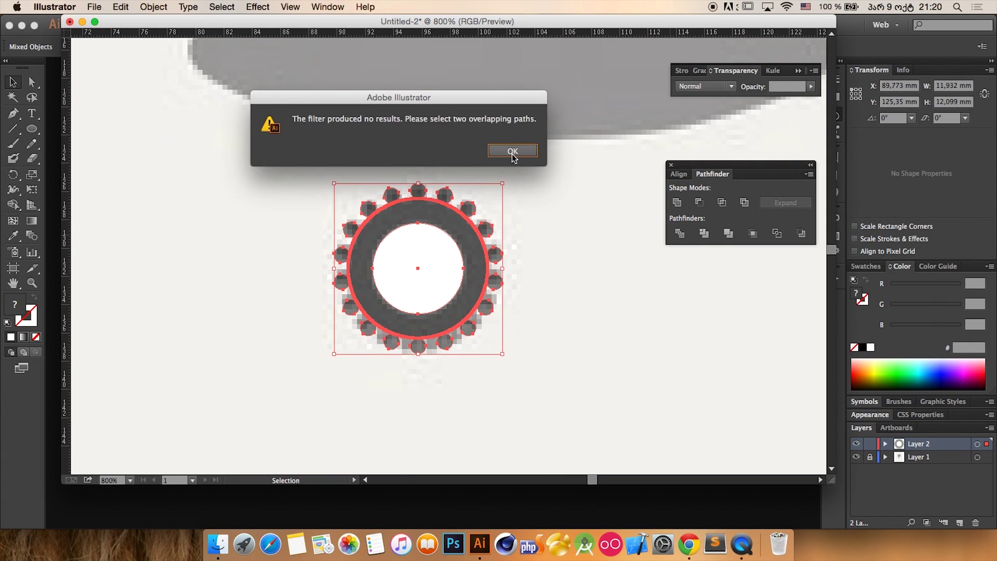
click(513, 151)
click(731, 237)
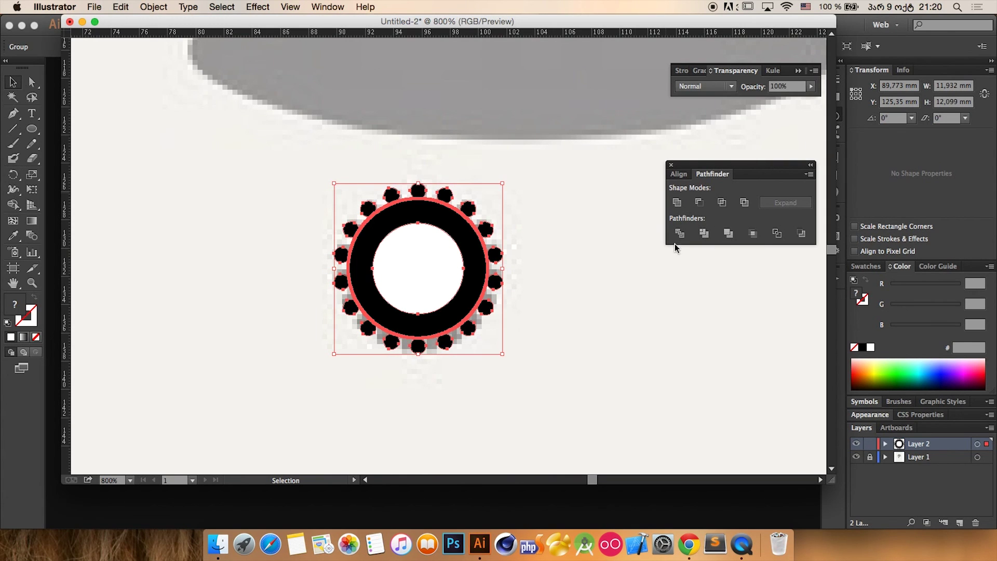
key(super+z)
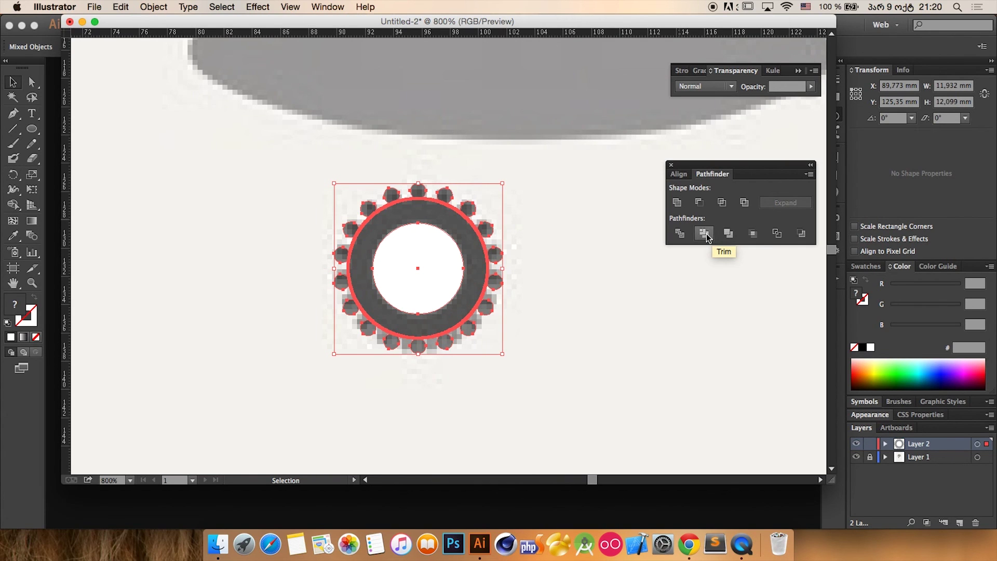
- Merge the gear and white circle with Pathfinder, test the result by moving it aside, and undo the move
click(727, 237)
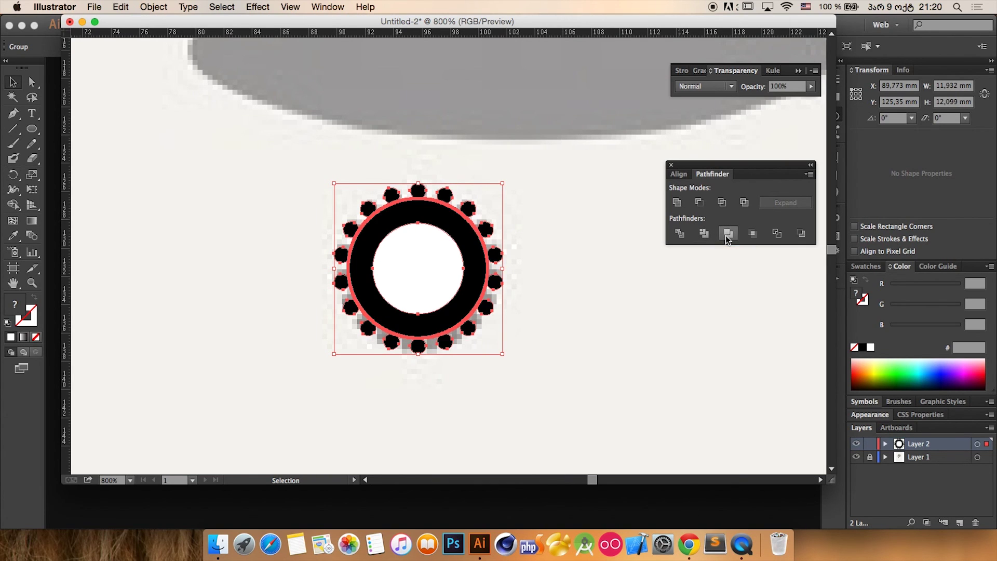
drag(426, 250, 567, 245)
key(super+z)
- Reduce the merged gear's opacity to 49% so the reference's inner disc shows through, and deselect it
click(812, 87)
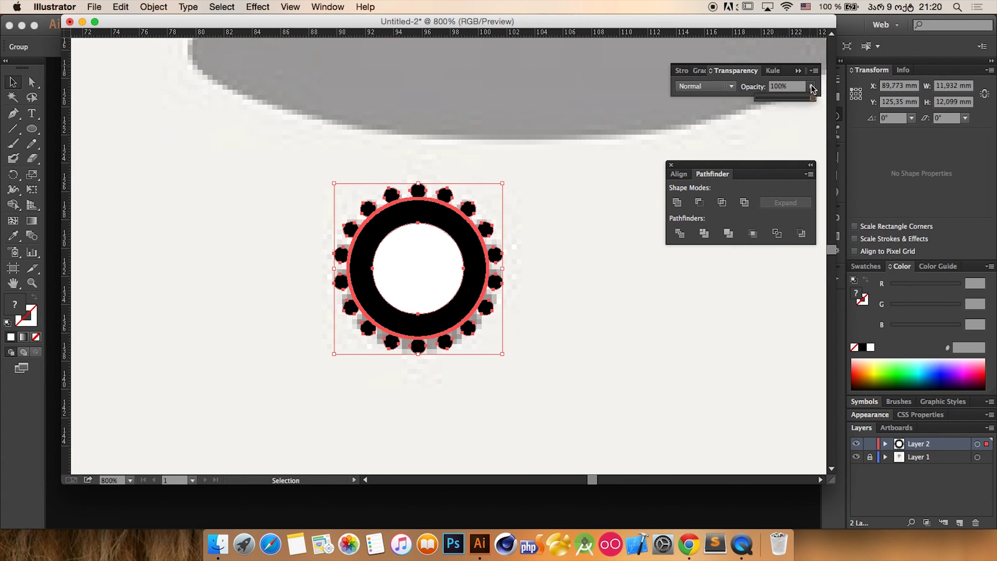
drag(813, 100, 791, 101)
drag(791, 101, 783, 100)
click(634, 139)
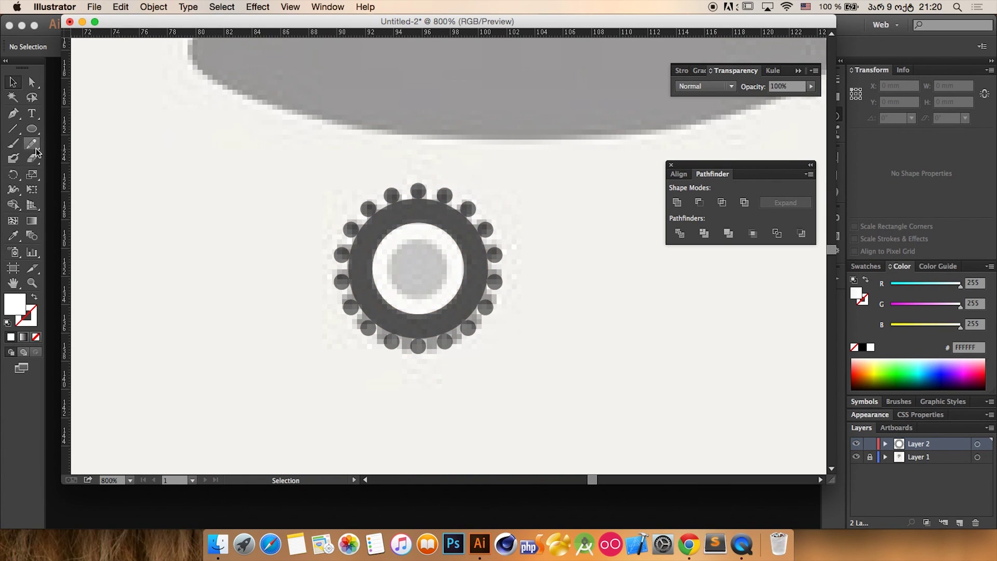
- Draw a circle about 3.76 mm in diameter from the gear's centre over the reference's inner disc, and fill it with black
click(32, 129)
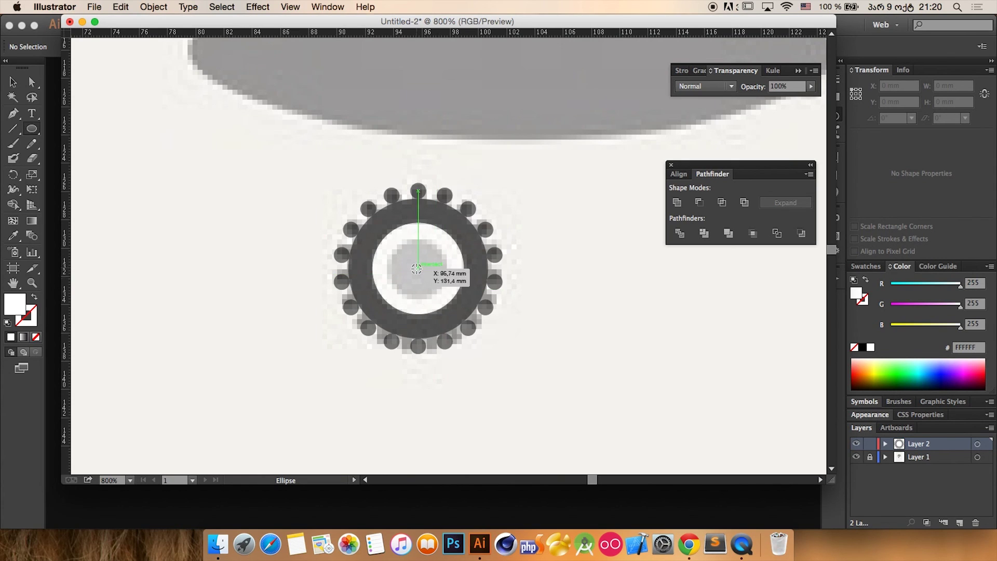
drag(417, 269, 447, 291)
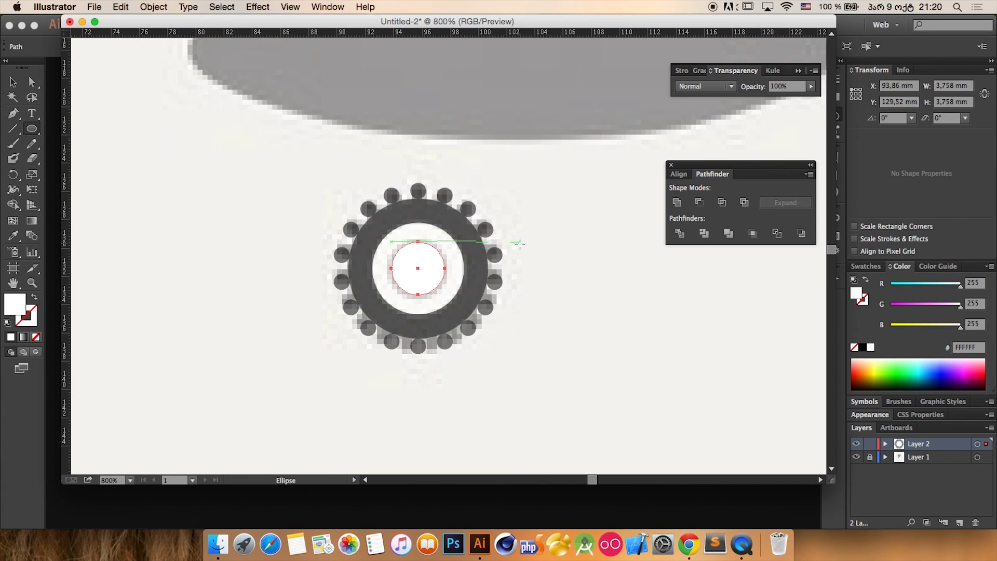
click(862, 348)
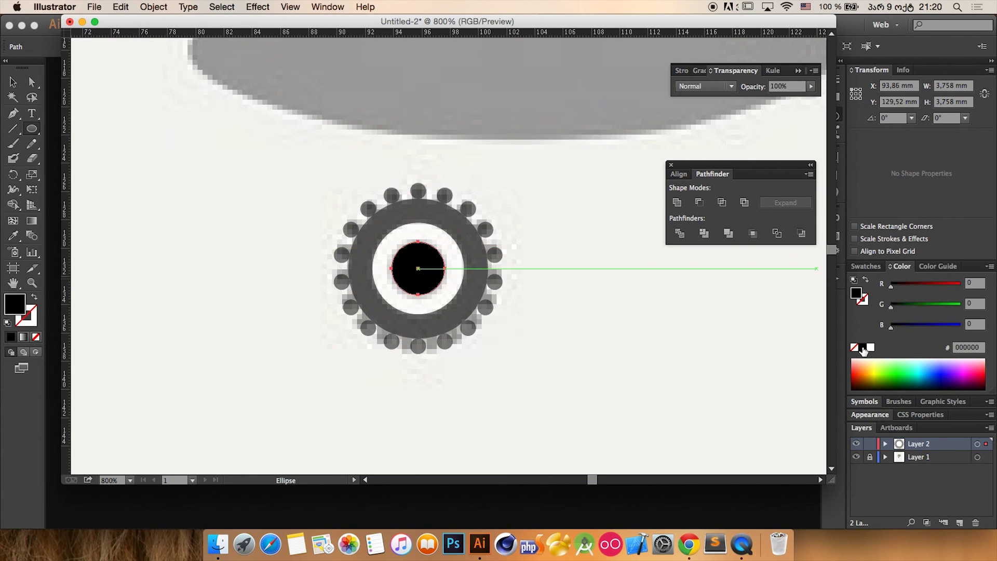
- Select the gear and the small black circle, align their centres horizontally and vertically, and deselect them
click(13, 81)
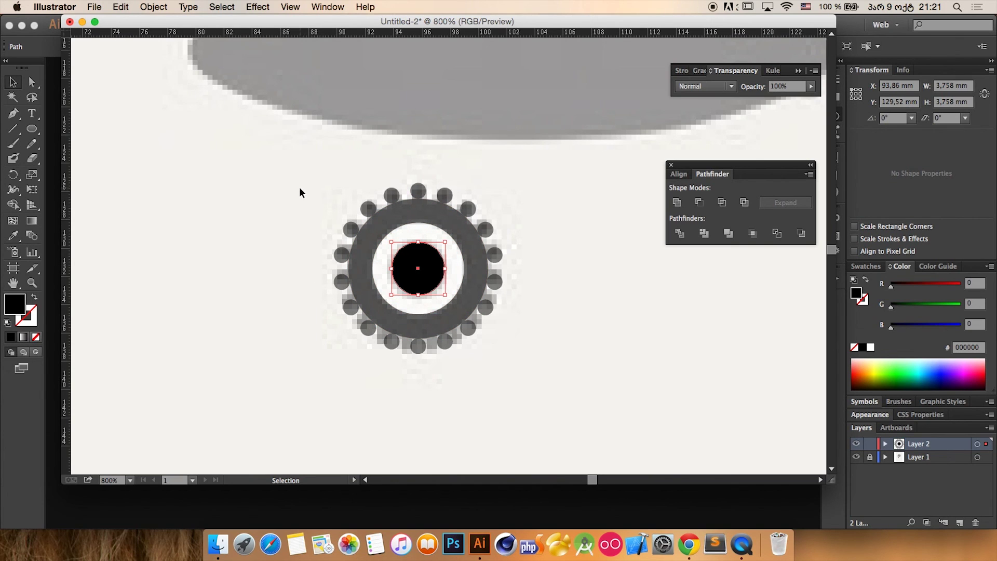
drag(294, 153, 518, 383)
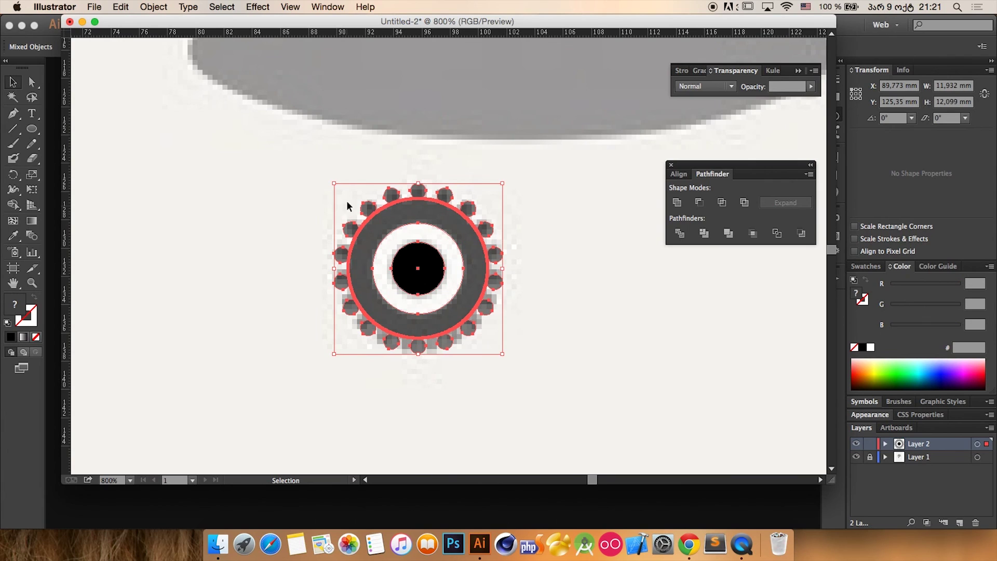
click(673, 175)
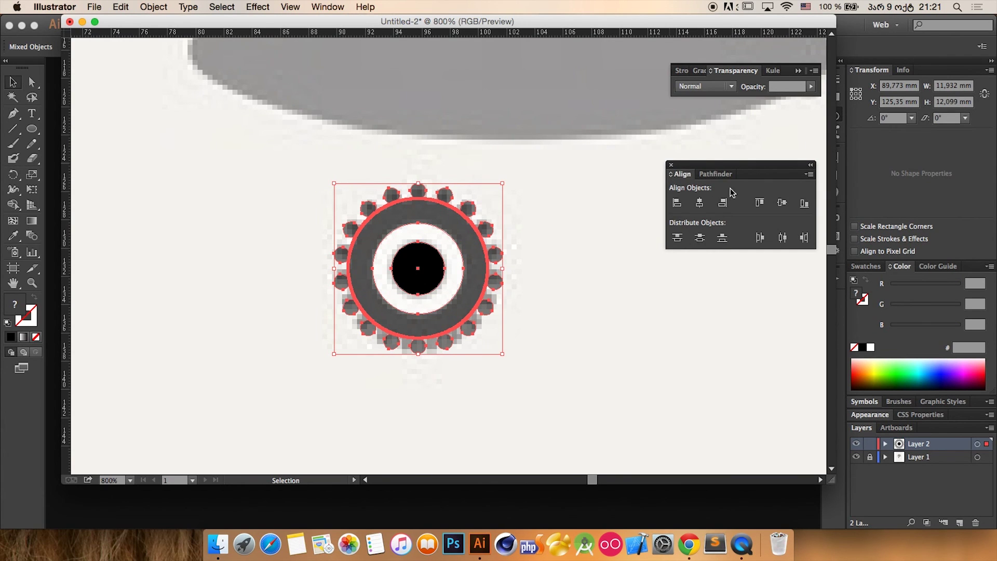
click(698, 206)
click(784, 204)
click(556, 197)
- Set the merged gear's opacity back to 100% and deselect it
click(467, 226)
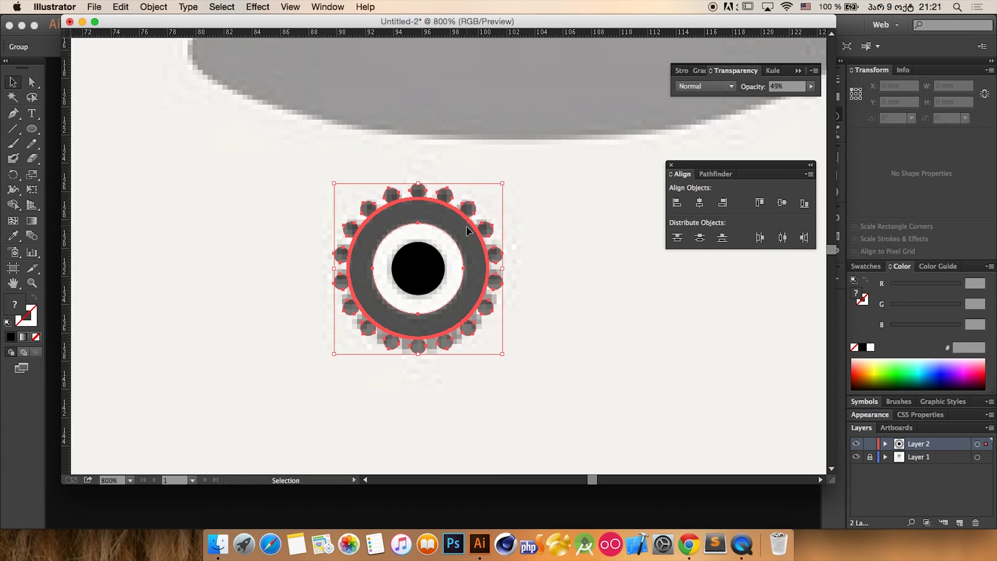
click(811, 86)
drag(784, 94, 818, 101)
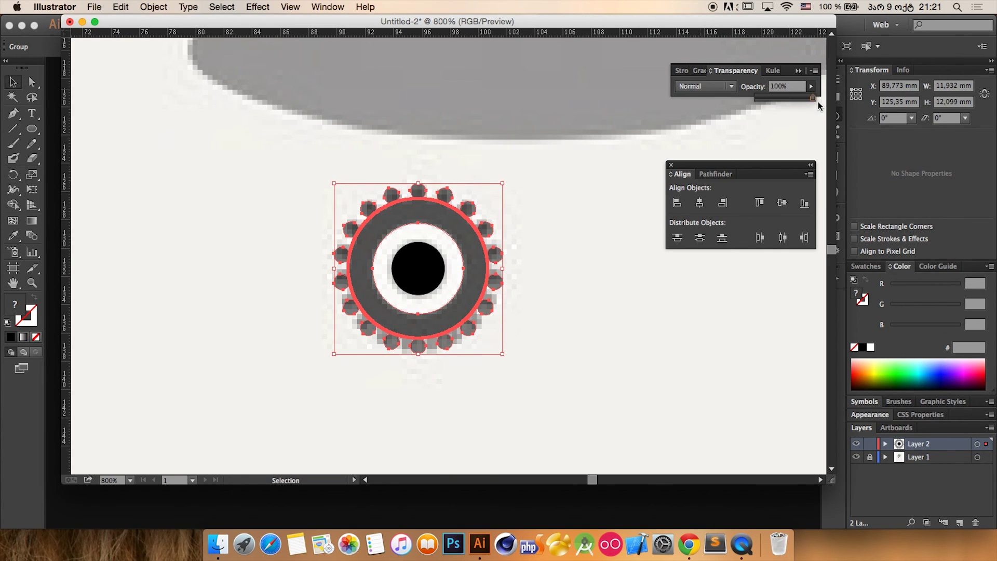
click(593, 182)
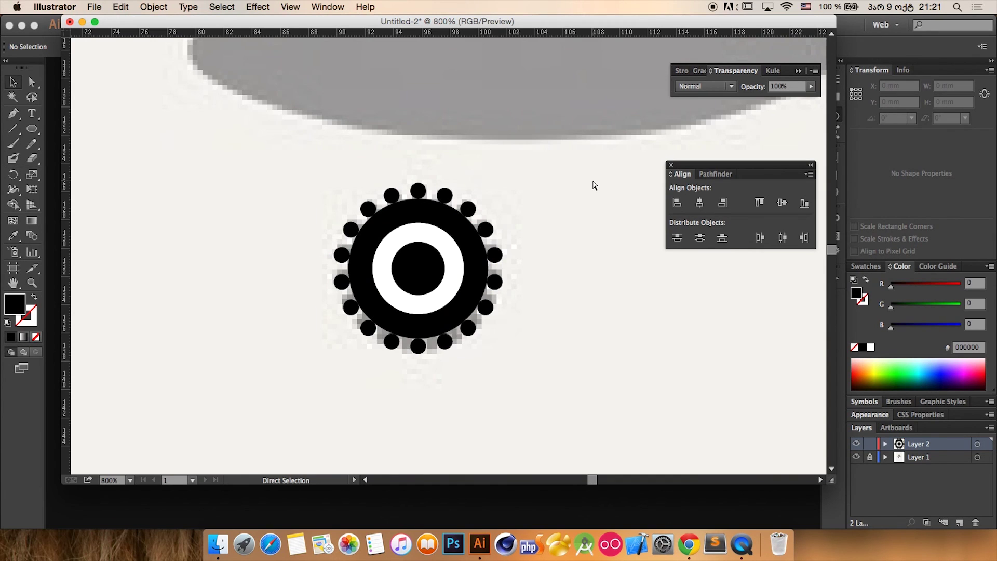
- Examine the finished gear beneath the hat at 300% zoom, with the Layer 1 reference shown and hidden
key(super+0)
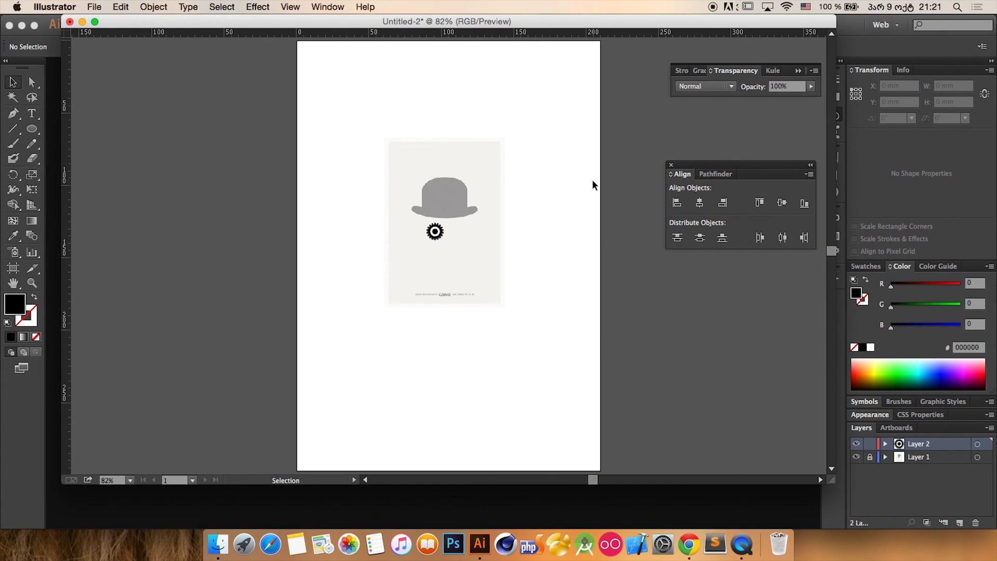
key(super+equal)
key(super+equal)
key(super+equal)
key(super+equal)
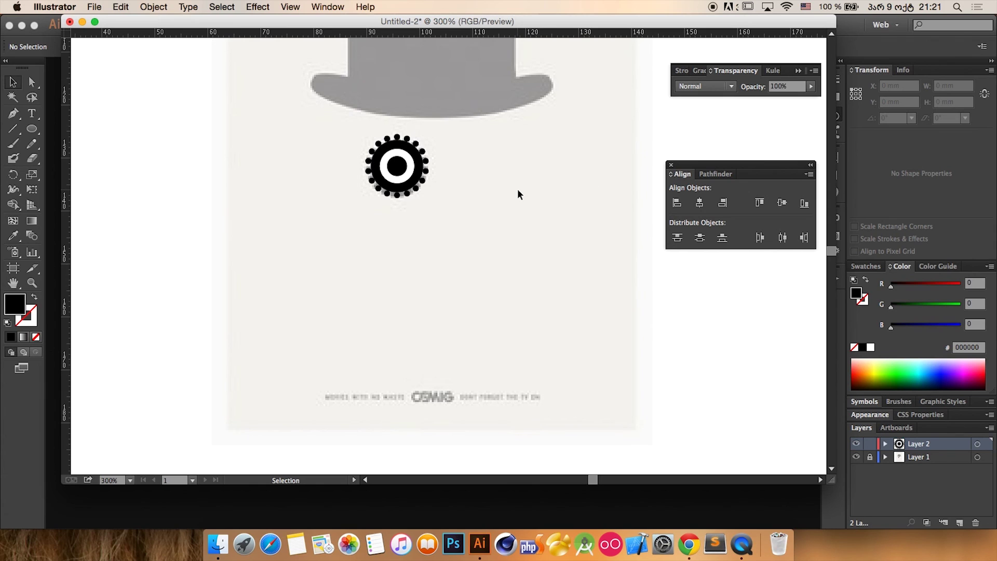
key(space)
drag(518, 193, 517, 308)
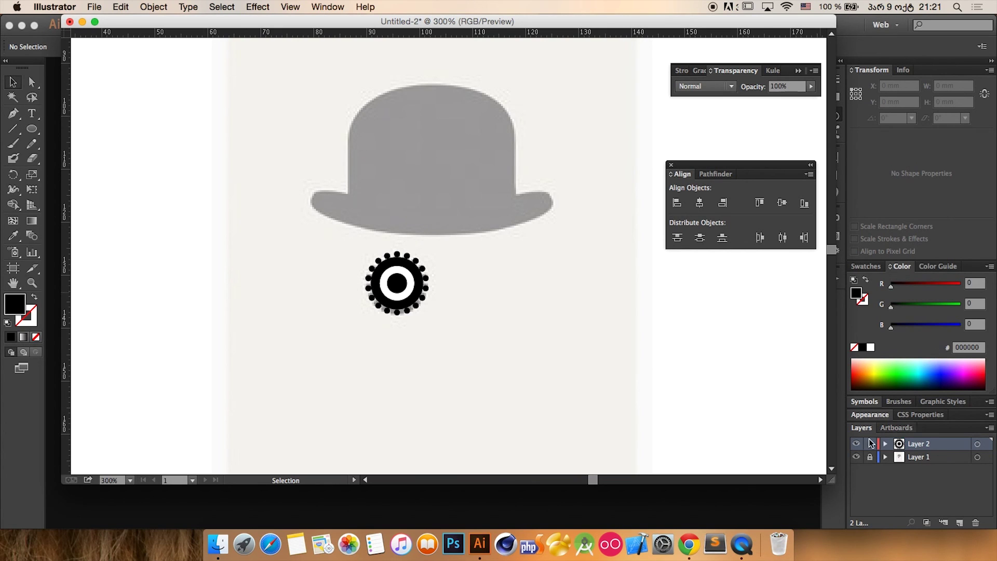
click(856, 457)
click(855, 457)
click(855, 457)
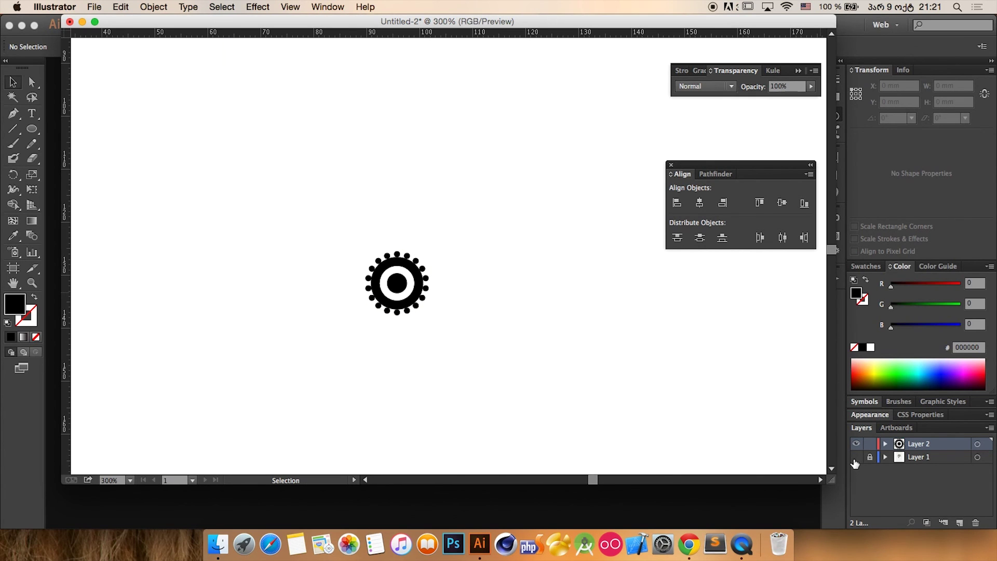
- Compare the gear with the reference poster on the whole artboard by toggling Layer 1's visibility, leaving the layer shown
key(super+0)
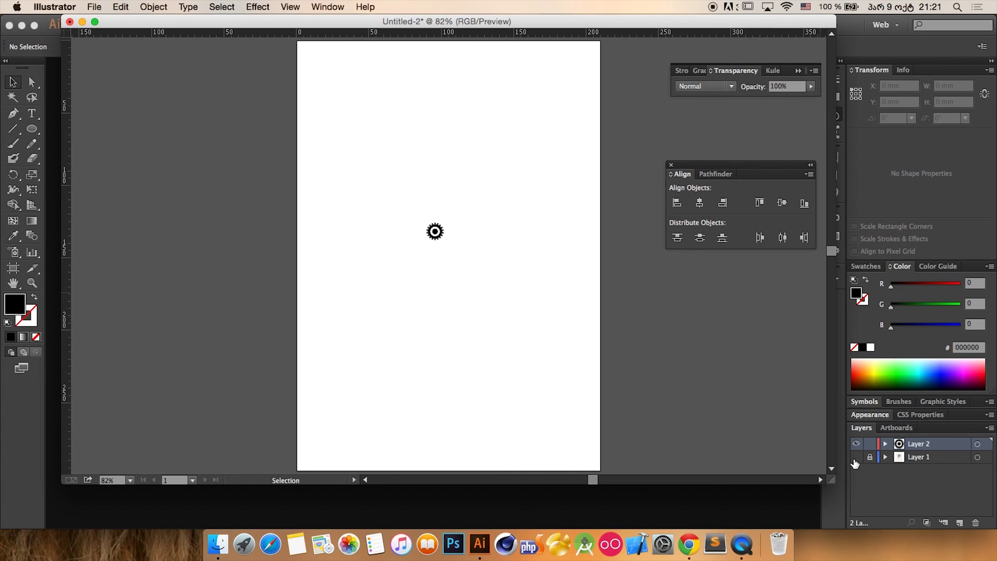
click(855, 459)
click(855, 459)
click(855, 460)
click(855, 457)
click(856, 458)
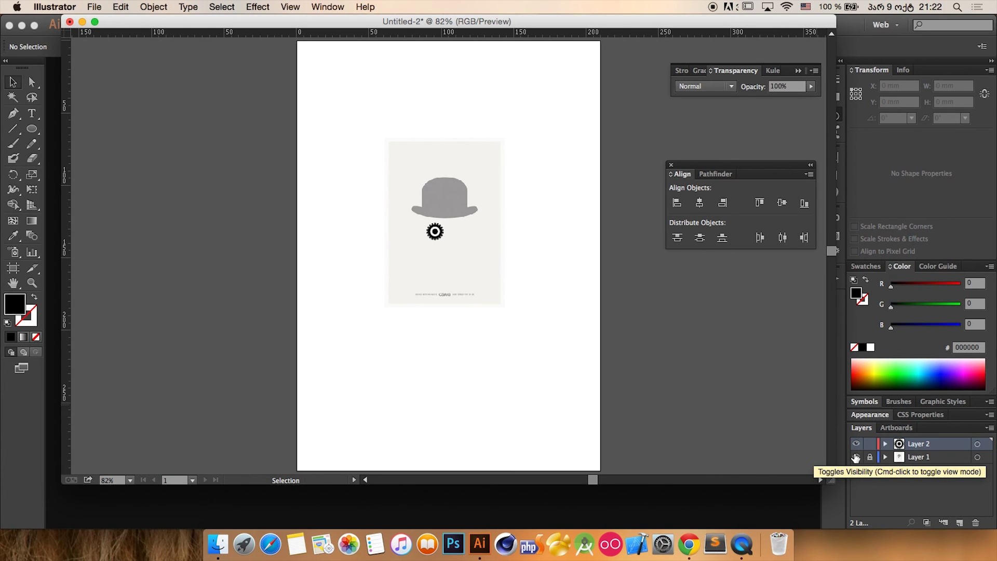
- Examine the finished gear and the reference hat above it up close at 400%, and return to the whole artboard
key(super+equal)
key(super+equal)
key(super+equal)
key(super+equal)
key(super+equal)
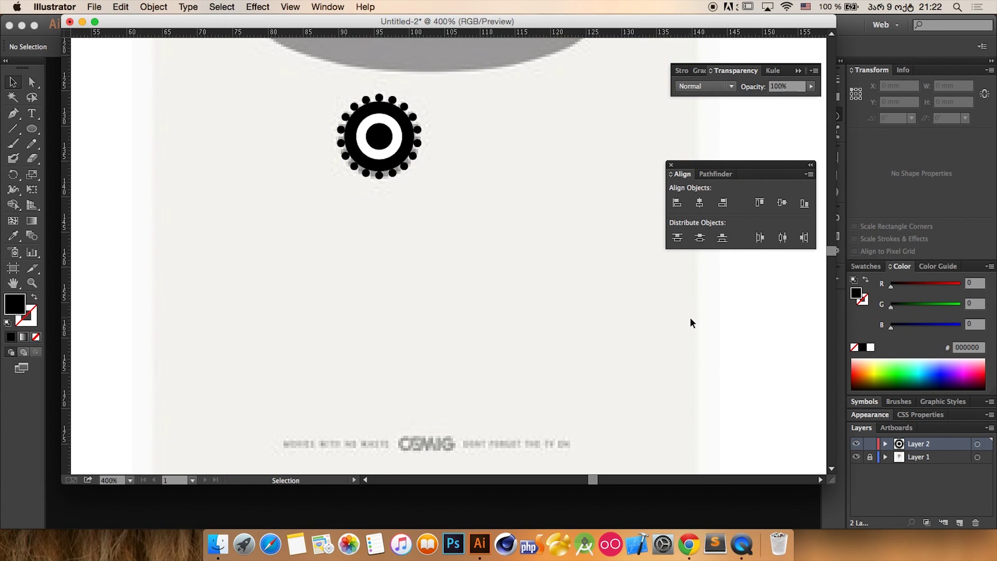
key(space)
drag(489, 208, 464, 396)
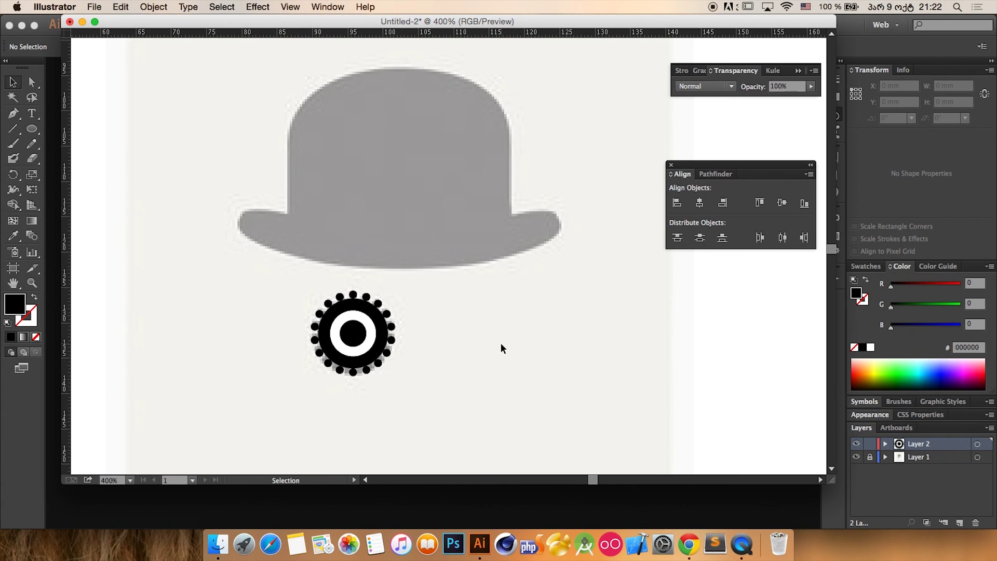
key(super+0)
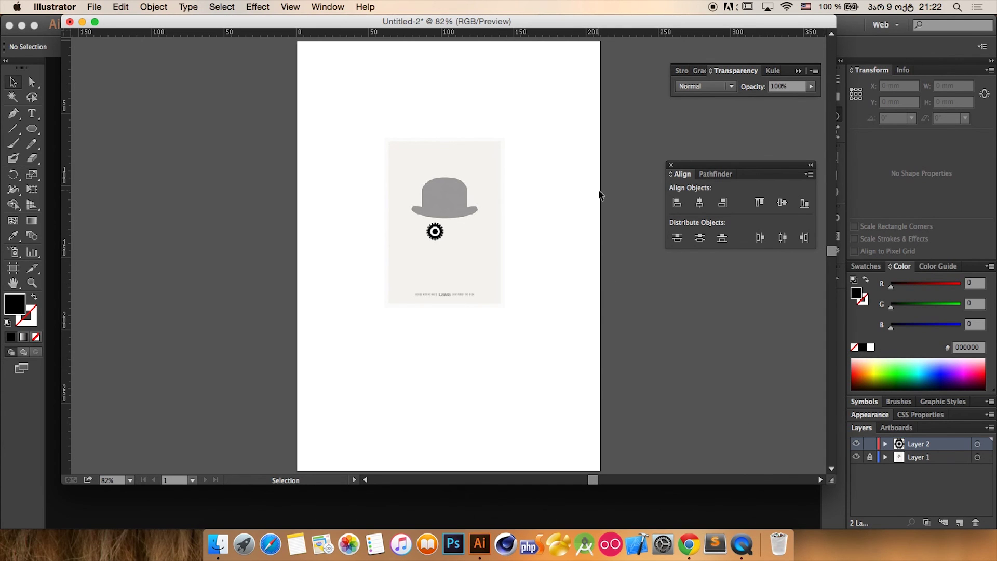
- Group all the gear's parts, move the gear off the reference poster into the empty area on its left, and deselect it
key(super+1)
key(super+equal)
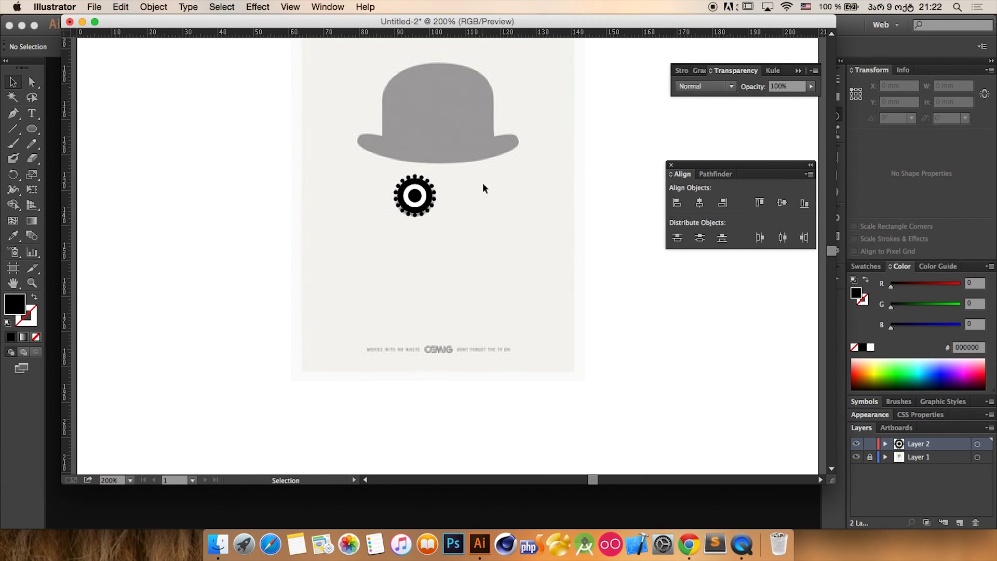
drag(492, 154, 494, 248)
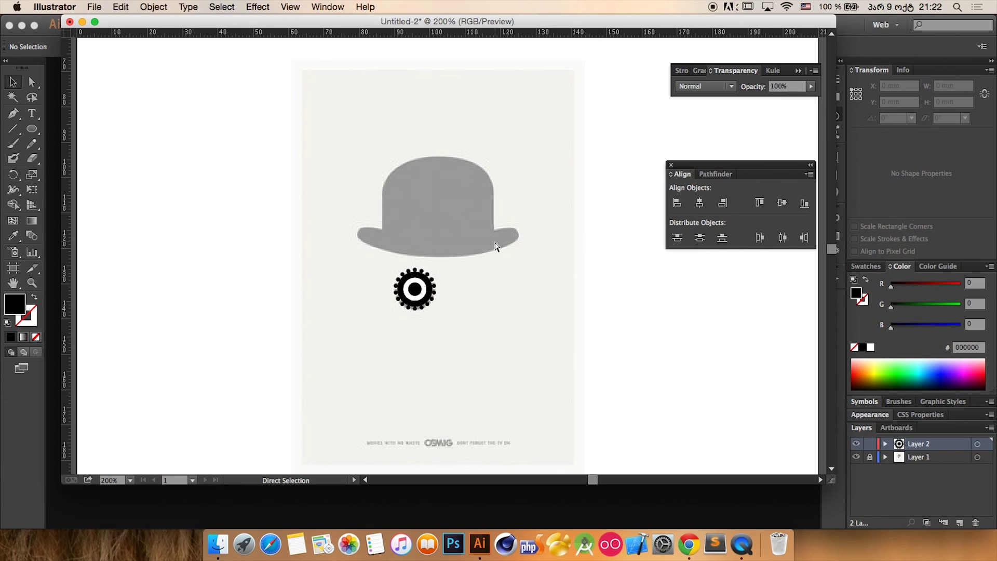
key(super+equal)
drag(518, 250, 515, 238)
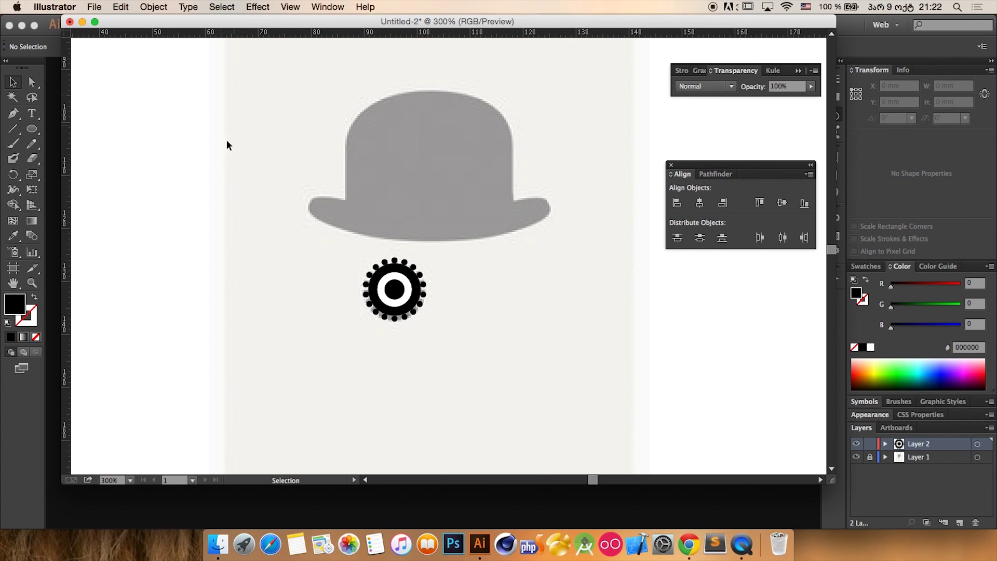
drag(498, 349, 316, 250)
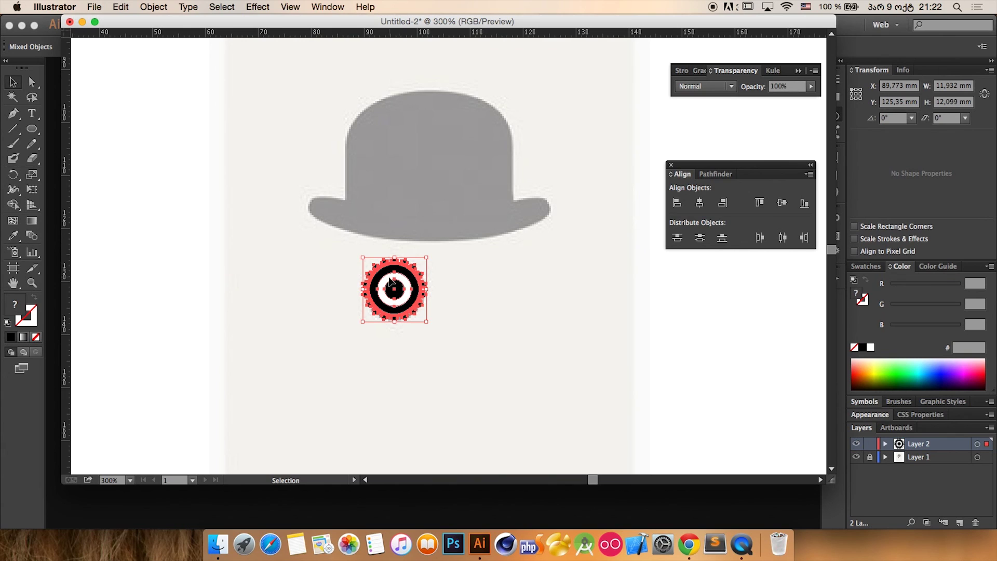
key(super+g)
click(459, 336)
key(super+a)
drag(396, 294, 124, 304)
click(227, 275)
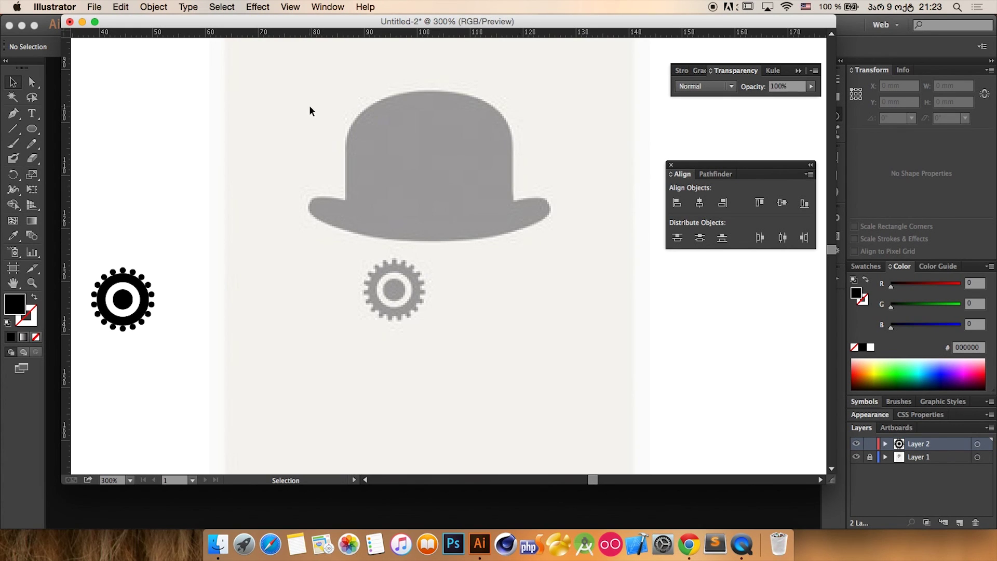
- Draw an ellipse about 93 mm wide and 34 mm high over the hat, with no fill and a black stroke
click(33, 129)
drag(471, 80, 421, 174)
key(space)
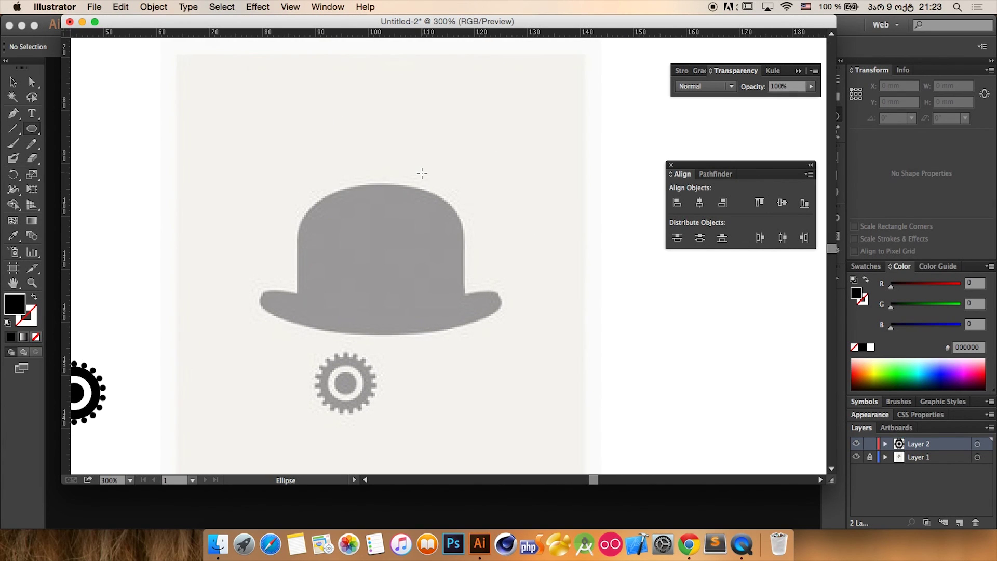
scroll(406, 160, up, 1)
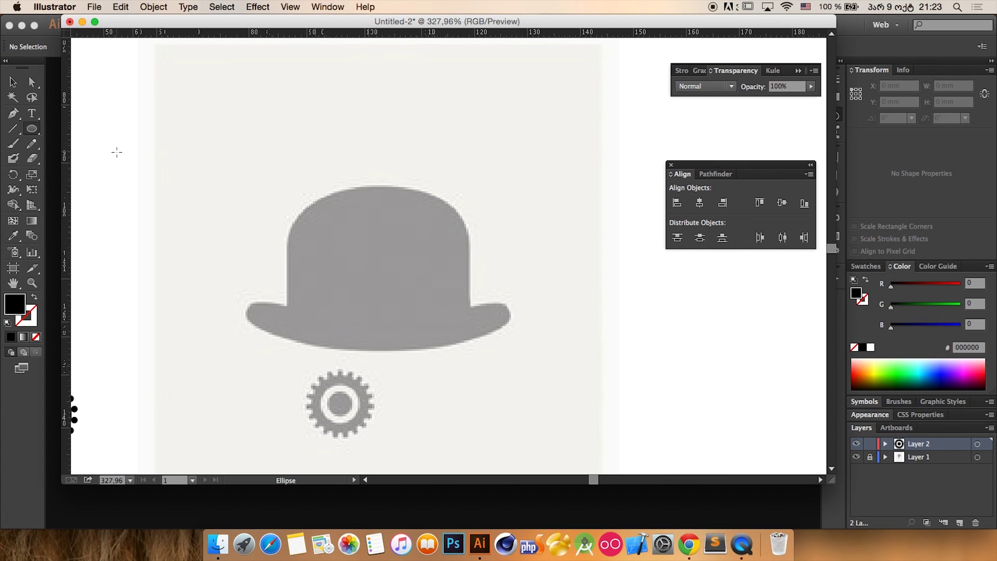
drag(117, 152, 654, 350)
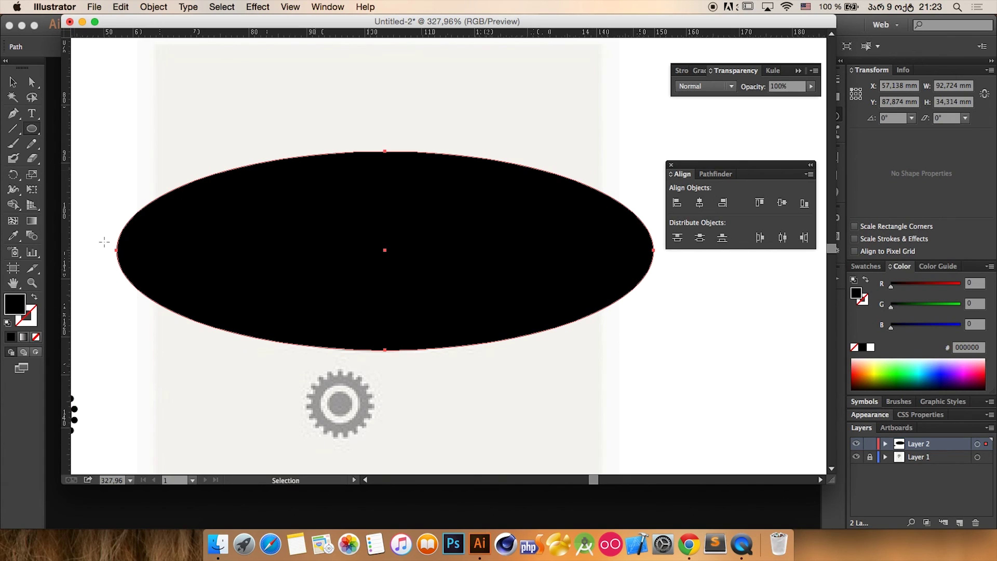
click(35, 337)
click(33, 318)
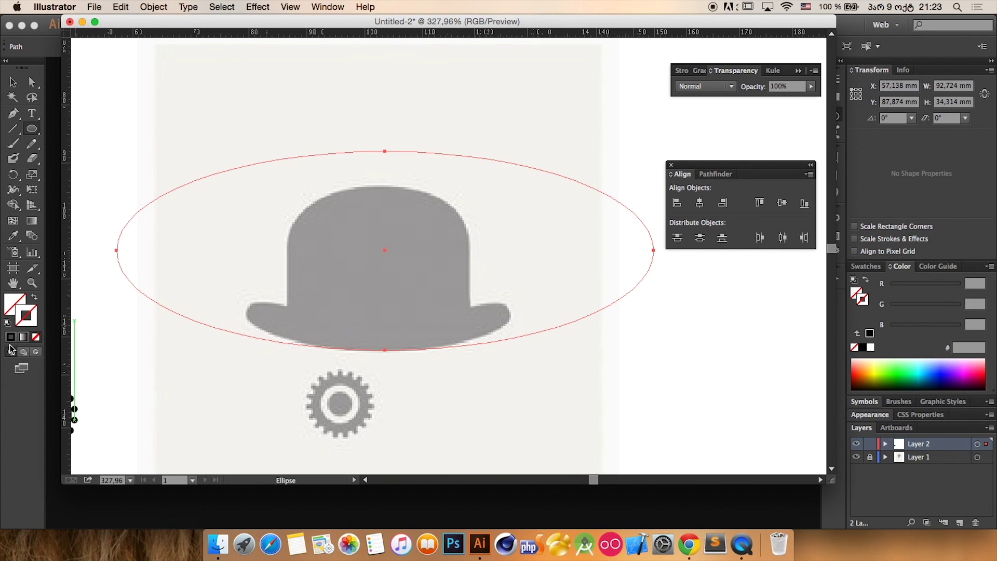
click(11, 338)
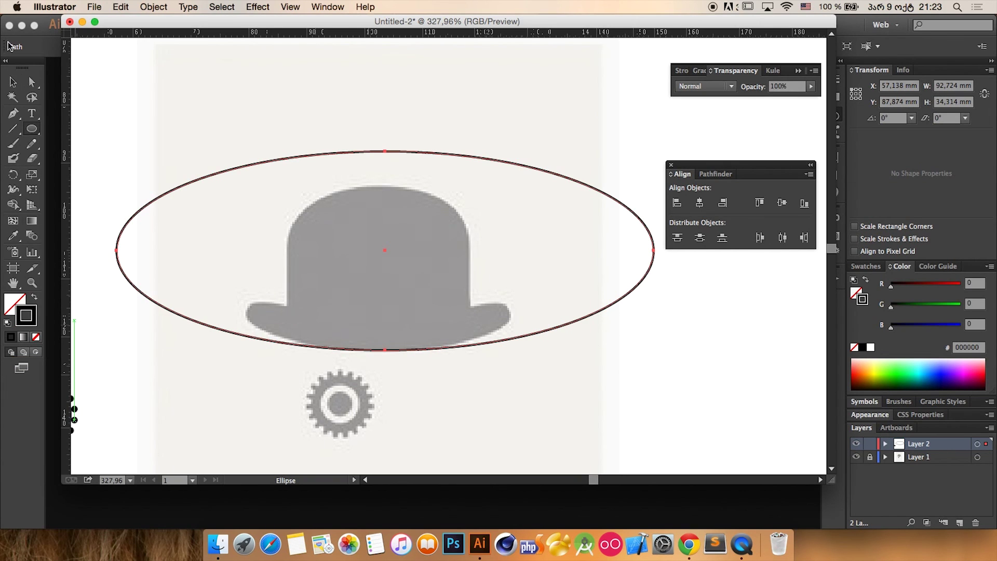
- Narrow the ellipse from both sides to about 67 mm wide, fitting its lower curve to the underside of the hat's brim
click(13, 82)
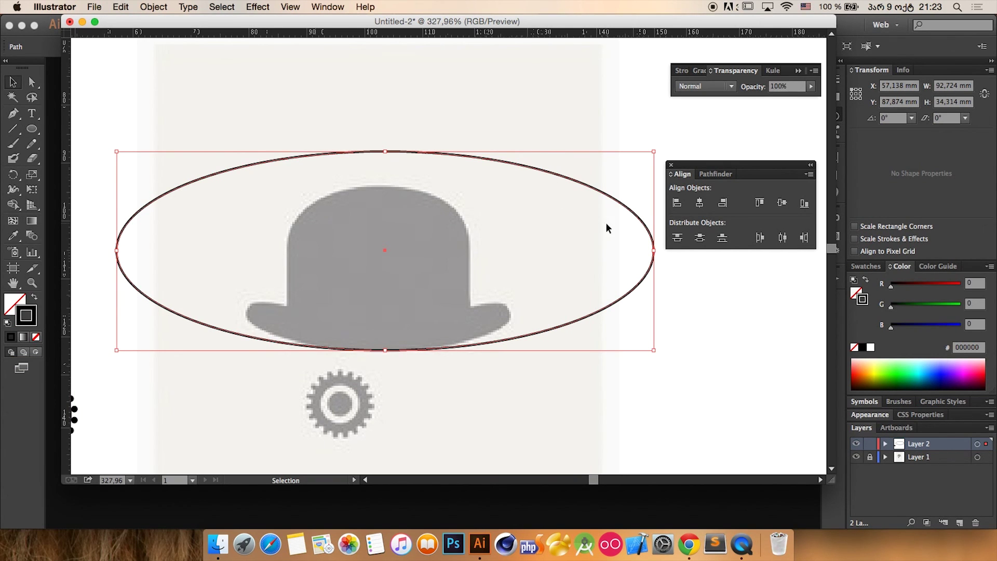
drag(654, 250, 586, 267)
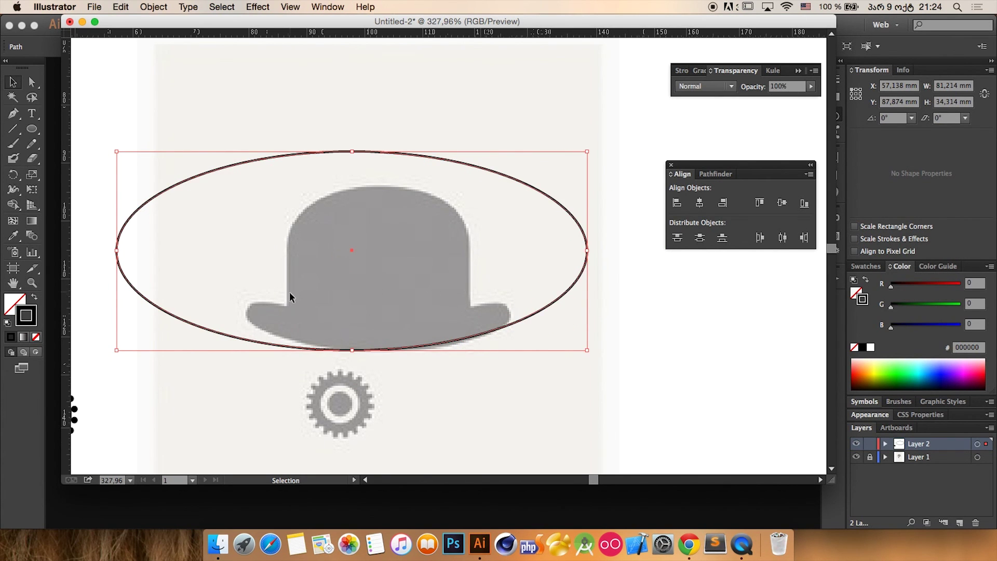
drag(116, 252, 186, 251)
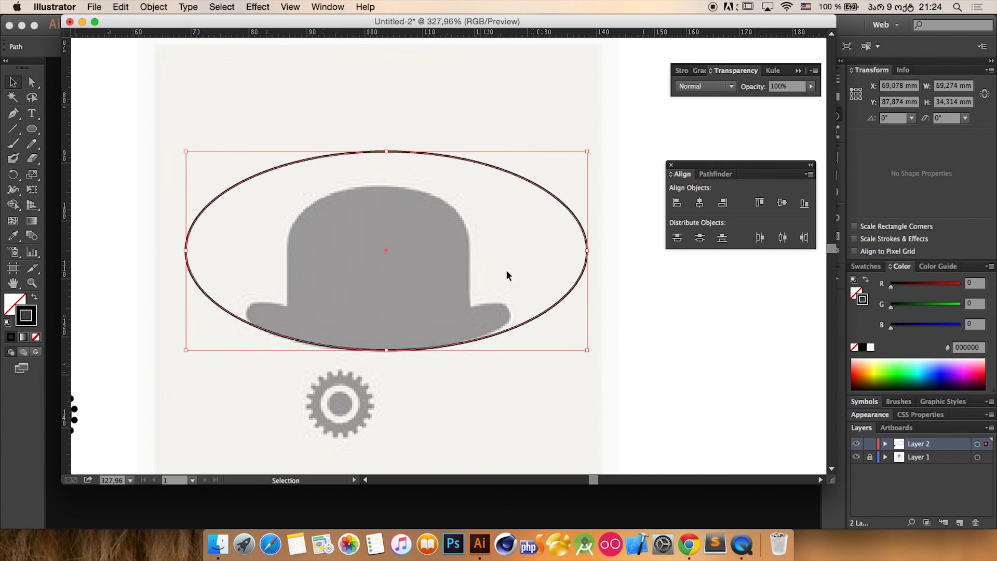
drag(593, 250, 574, 250)
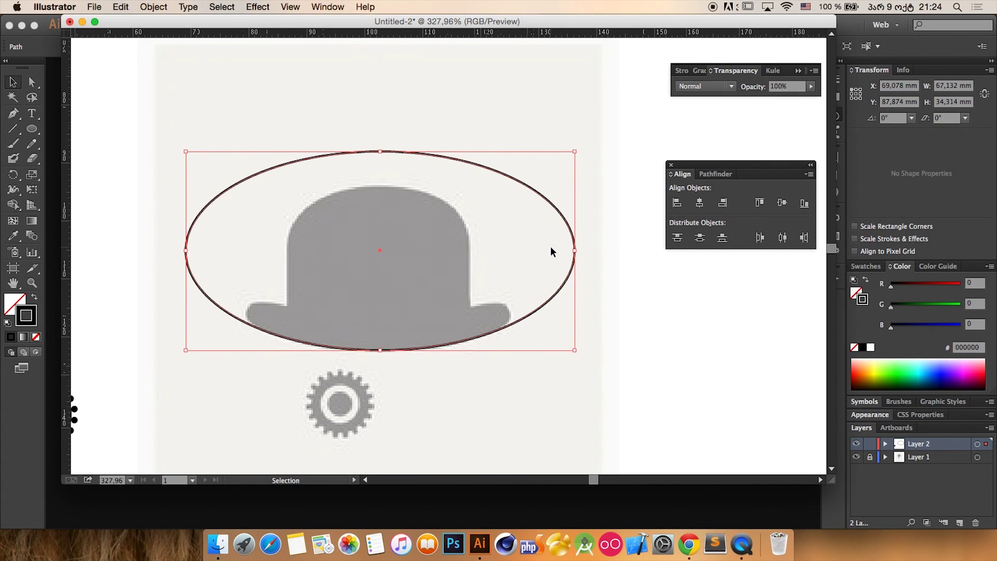
click(634, 232)
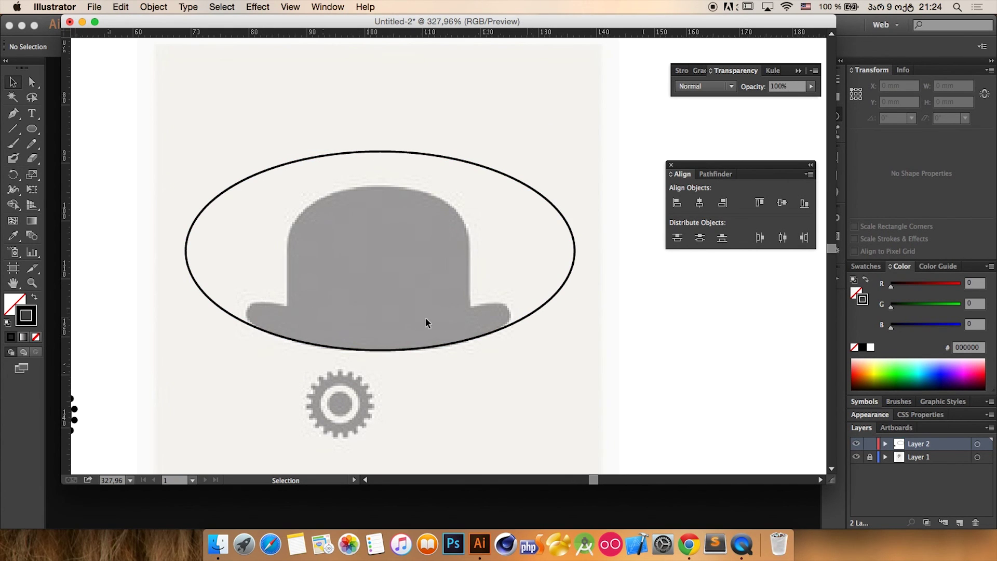
drag(345, 124, 428, 165)
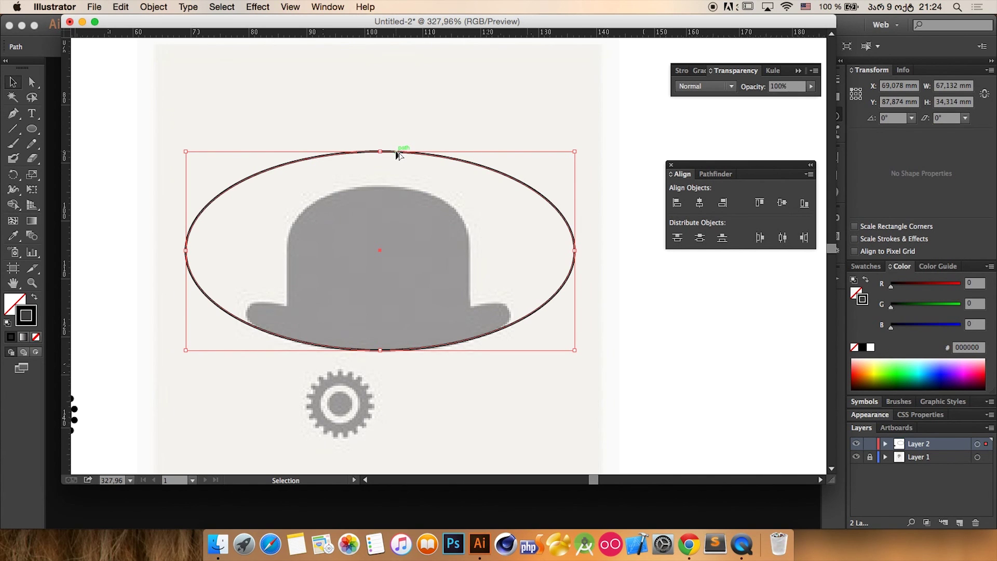
alt+drag(397, 152, 470, 72)
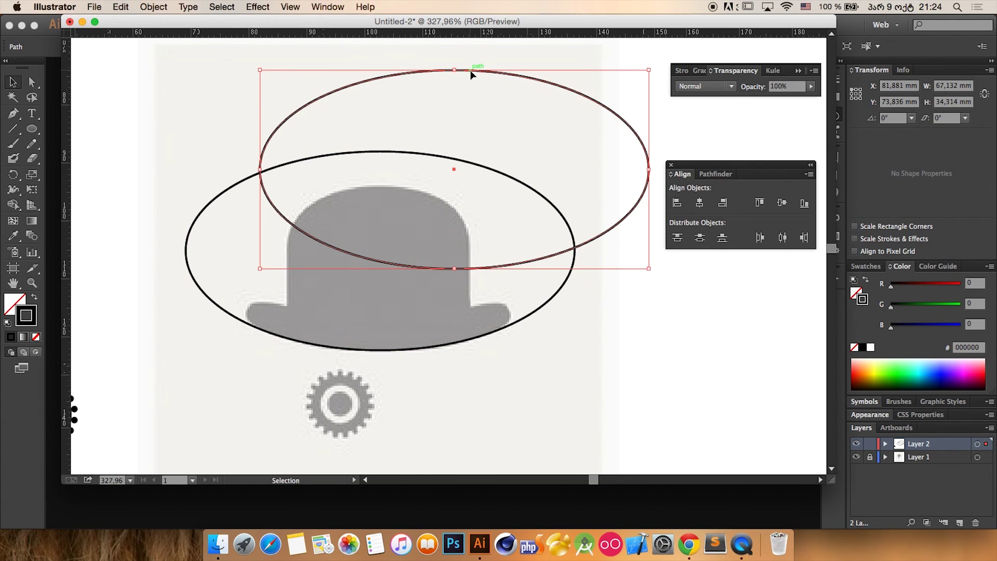
key(super+z)
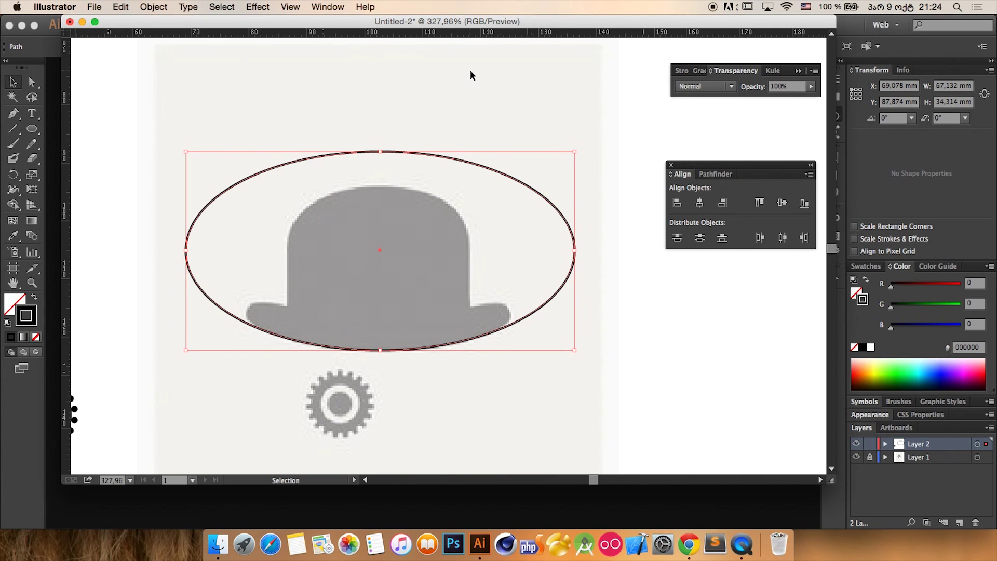
shift+click(391, 153)
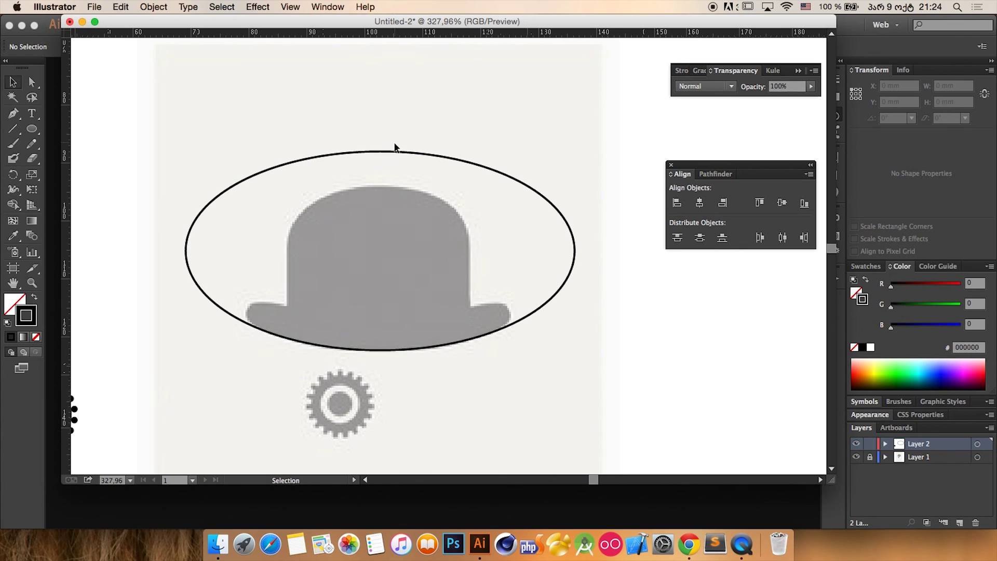
- Duplicate the ellipse about 5.5 mm straight up so the copy's lower curve follows the upper edge of the brim, and deselect it
drag(383, 114, 447, 197)
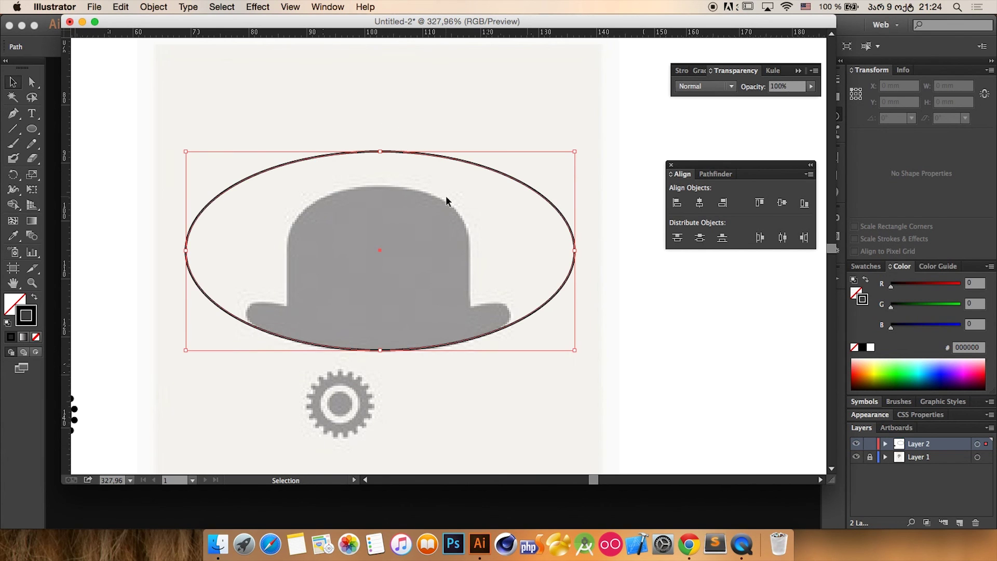
shift+click(393, 153)
mouse_move(388, 129)
mouse_down()
mouse_move(432, 167)
mouse_move(413, 158)
mouse_move(400, 120)
mouse_up()
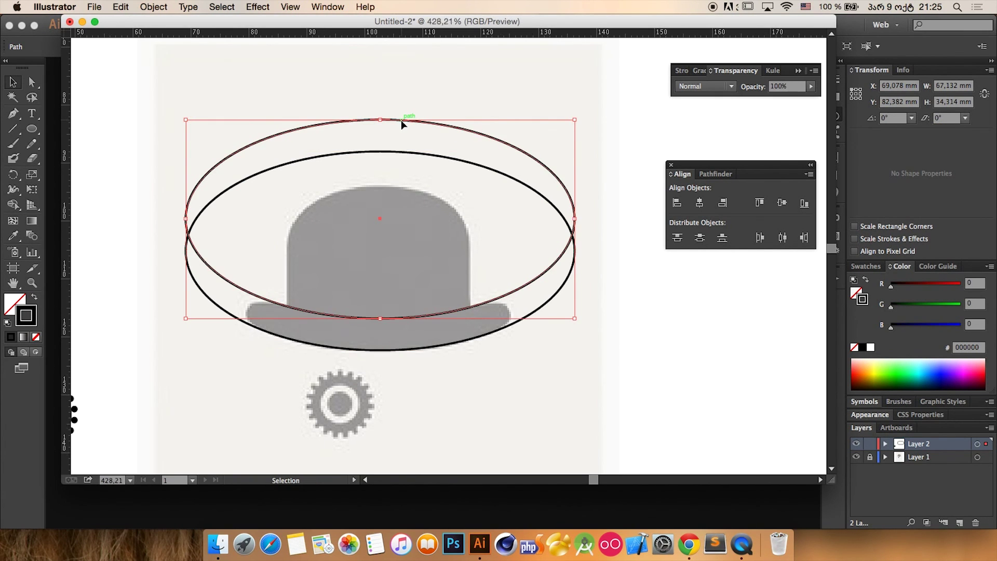
scroll(401, 120, up, 3)
key(super+minus)
key(super+minus)
key(super+minus)
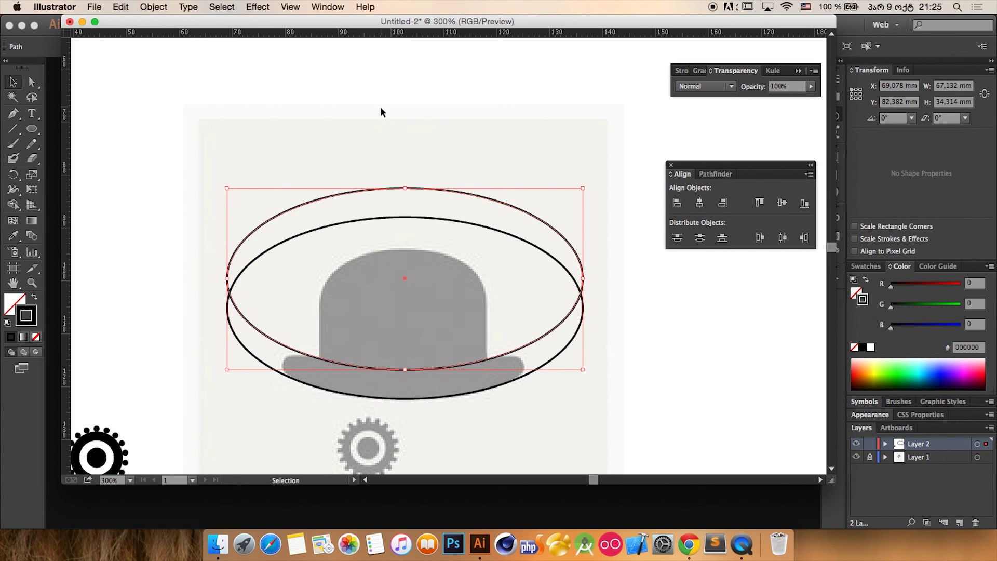
click(421, 156)
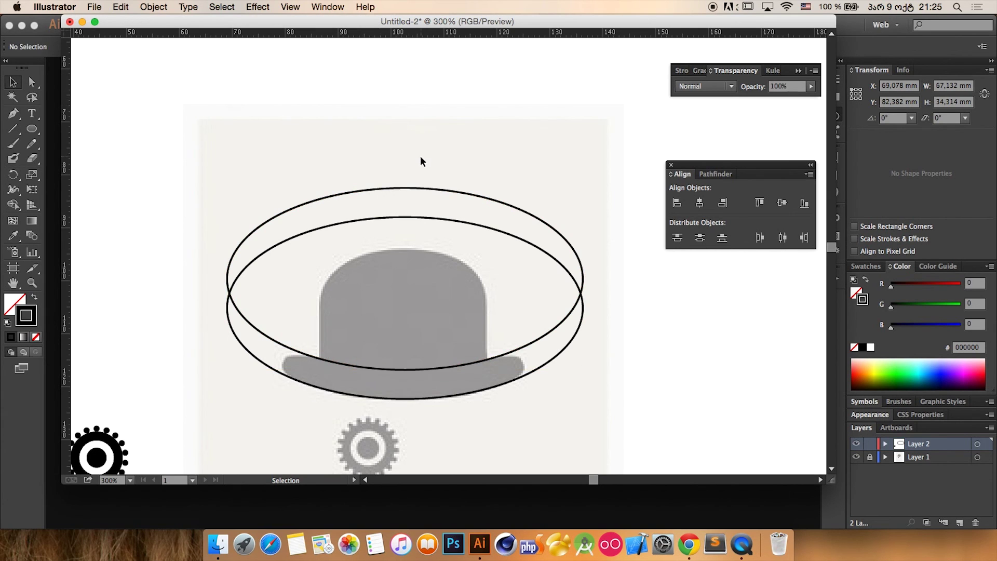
- Delete both overlapping ellipses from around the hat
drag(395, 163, 415, 195)
key(super+a)
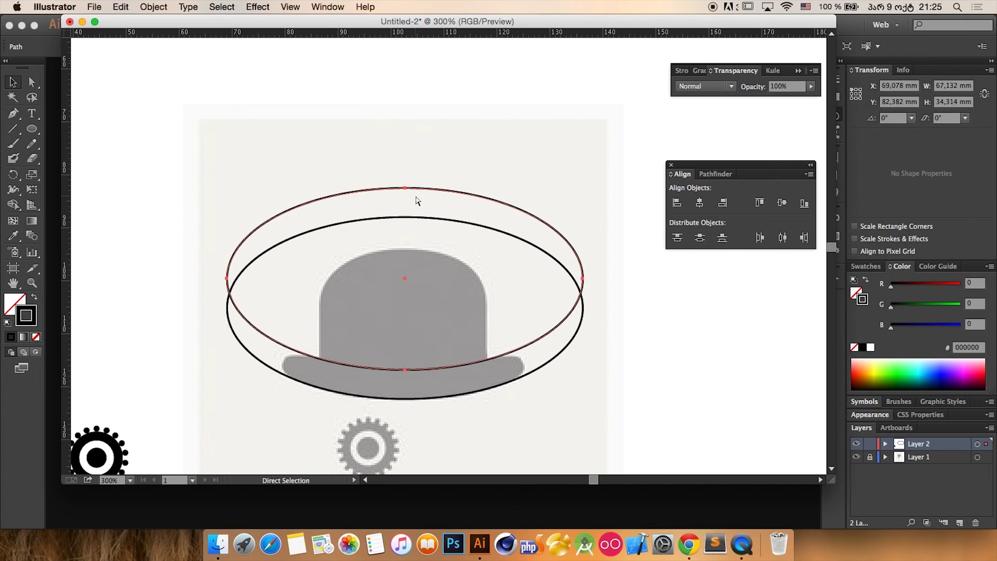
click(409, 104)
drag(409, 105, 457, 242)
key(Delete)
click(31, 129)
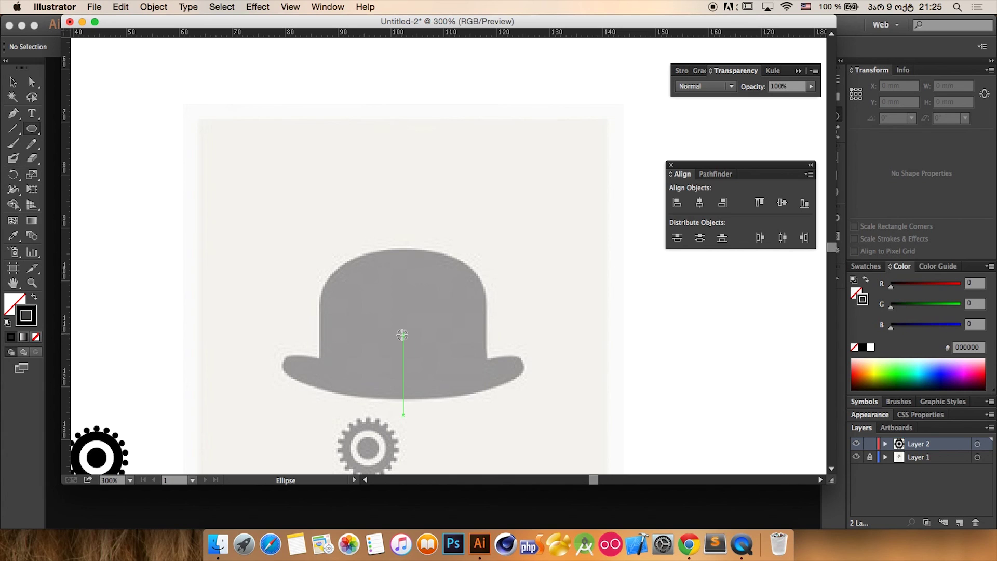
drag(403, 335, 557, 400)
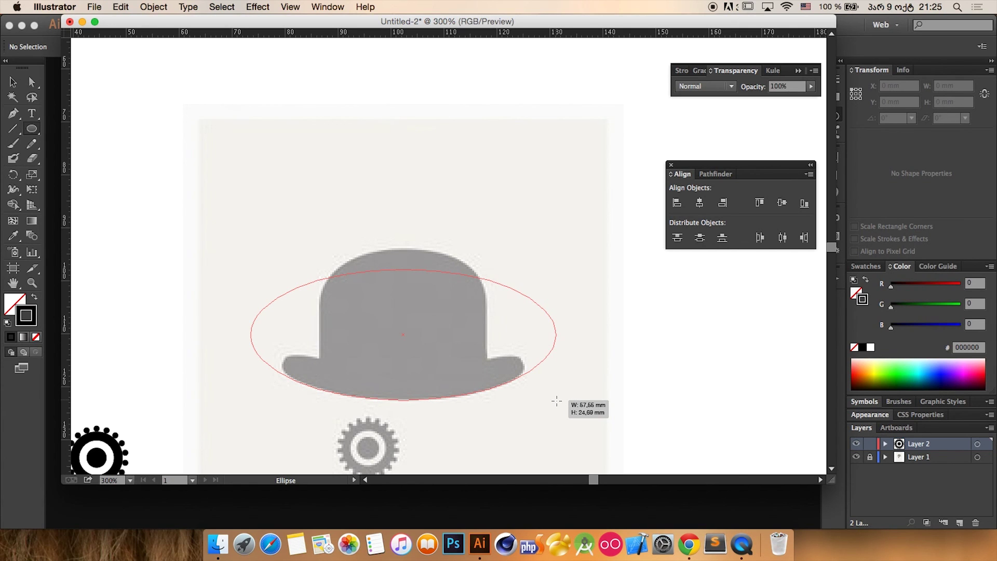
drag(557, 401, 556, 401)
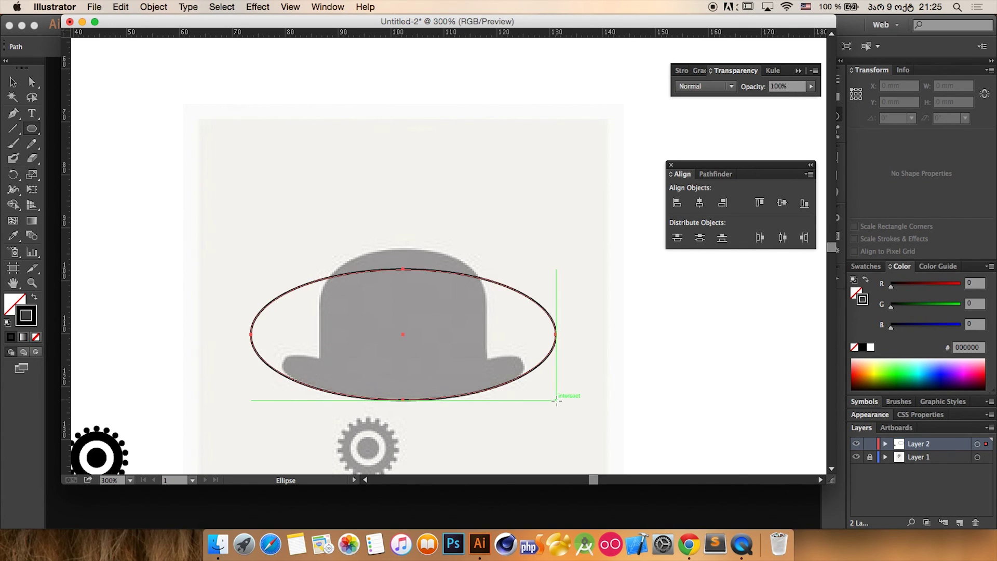
key(ctrl+z)
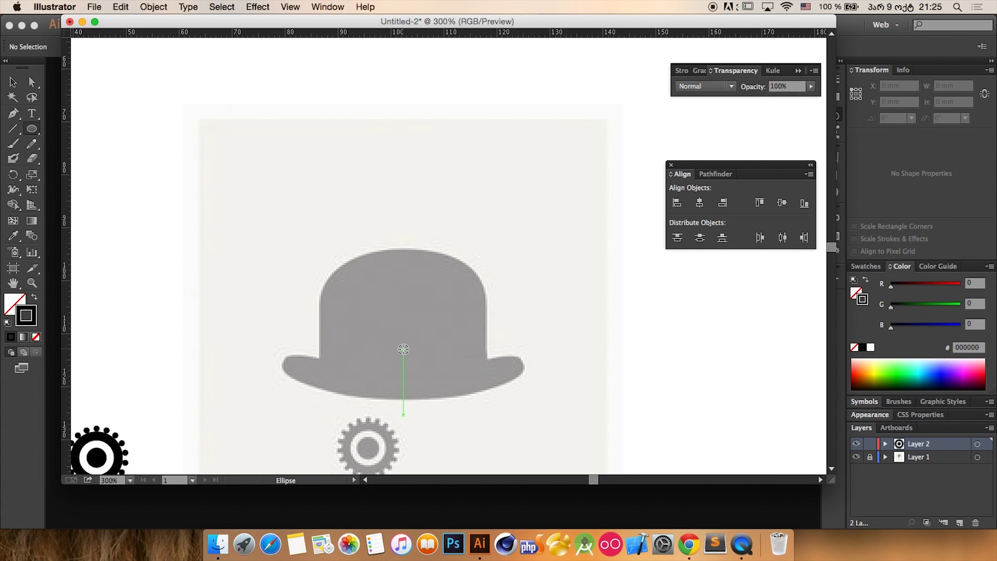
- Draw an ellipse about 61 mm wide and 27 mm high centred on the hat, and duplicate it about 5.5 mm straight up
drag(405, 349, 566, 397)
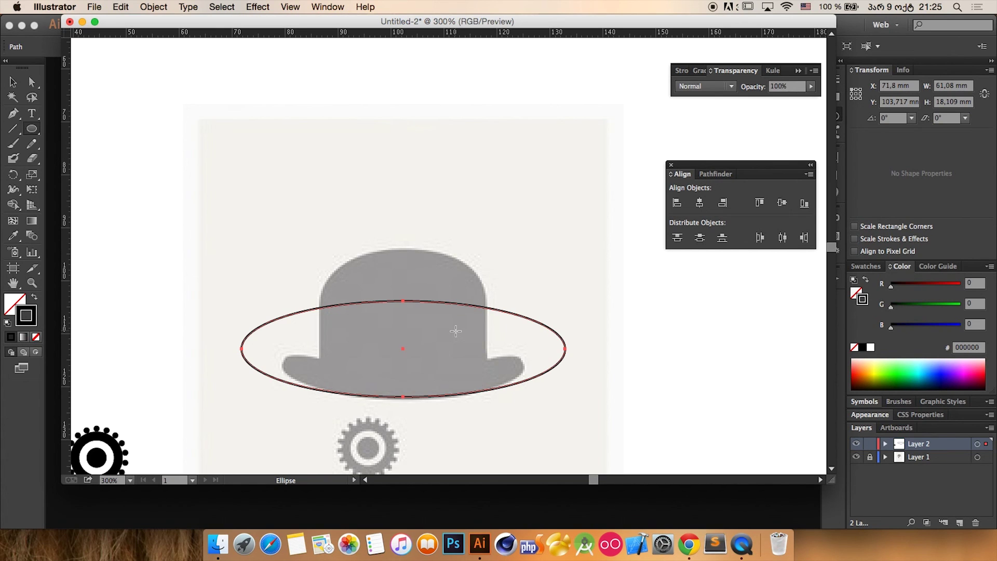
key(v)
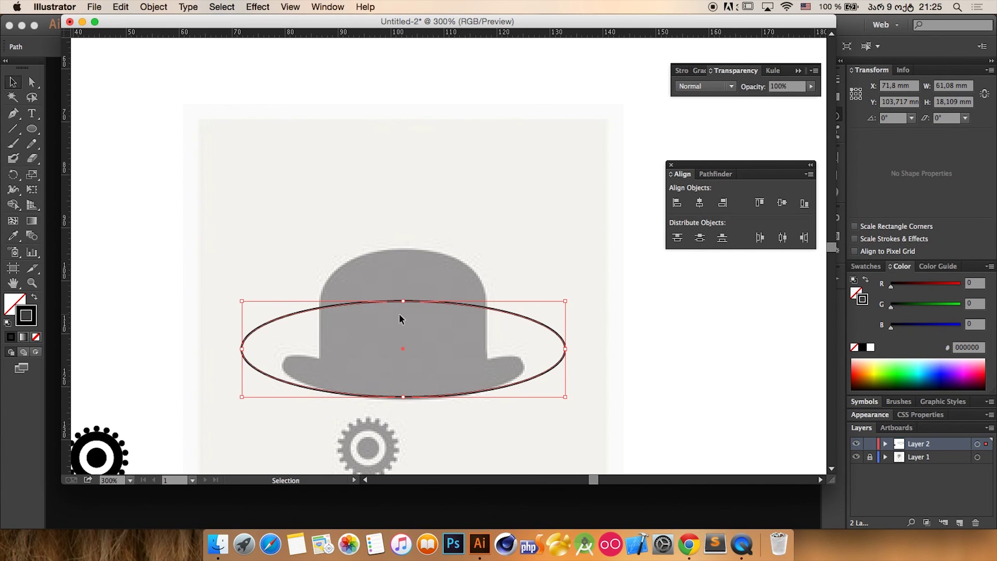
drag(410, 301, 403, 256)
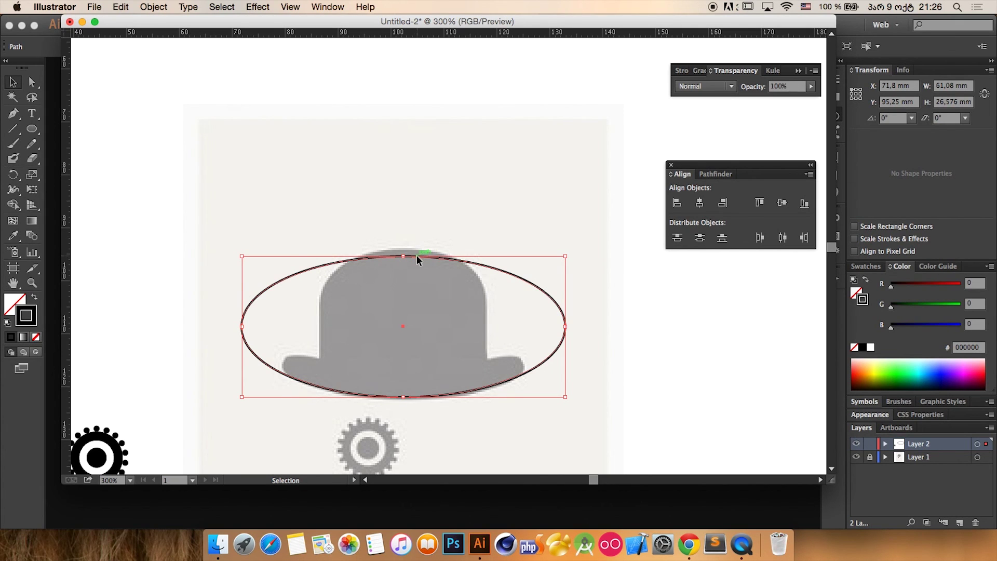
drag(416, 254, 414, 232)
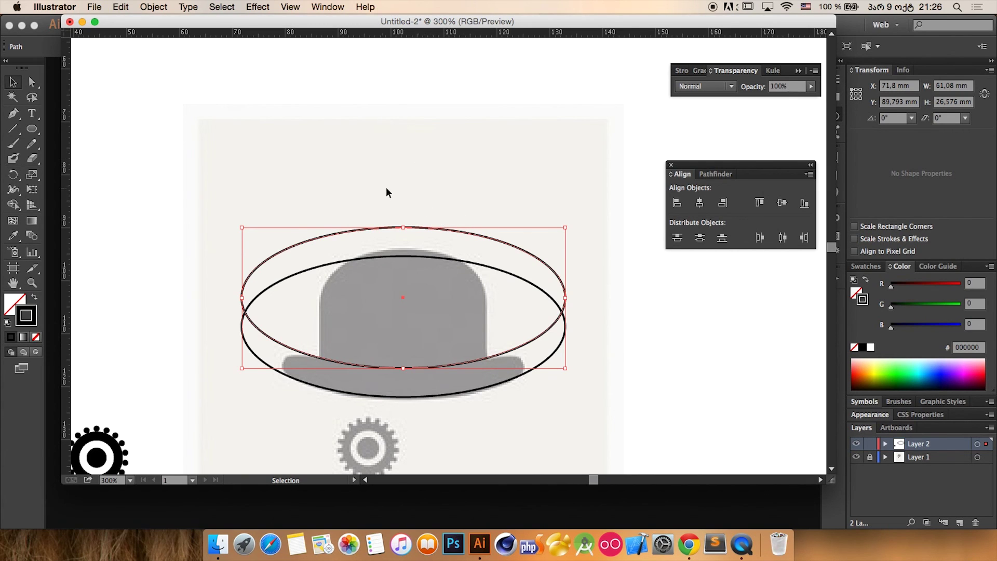
- Select both ellipses, try subtracting the upper one from the lower with Minus Front, and undo the subtraction
click(413, 193)
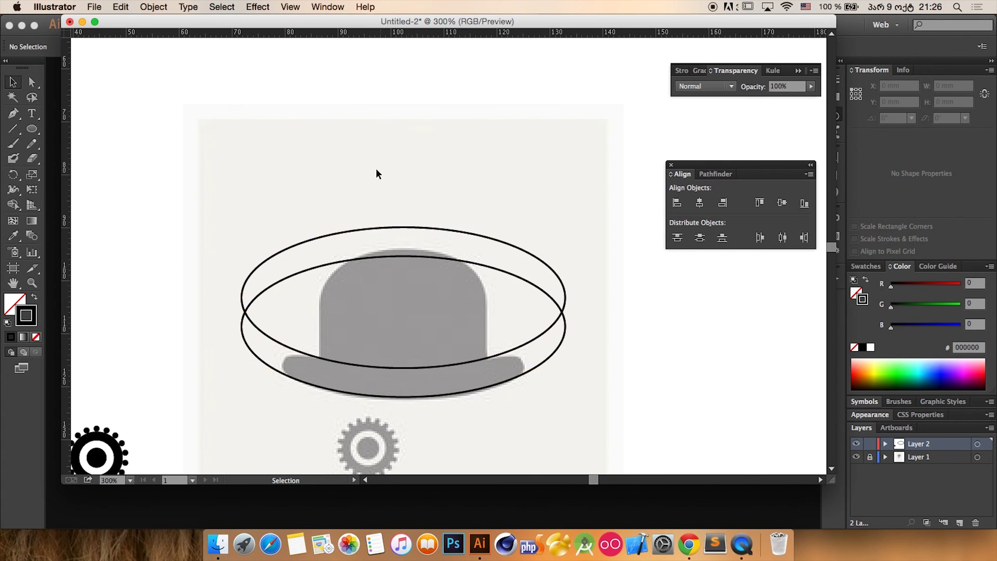
drag(370, 167, 469, 274)
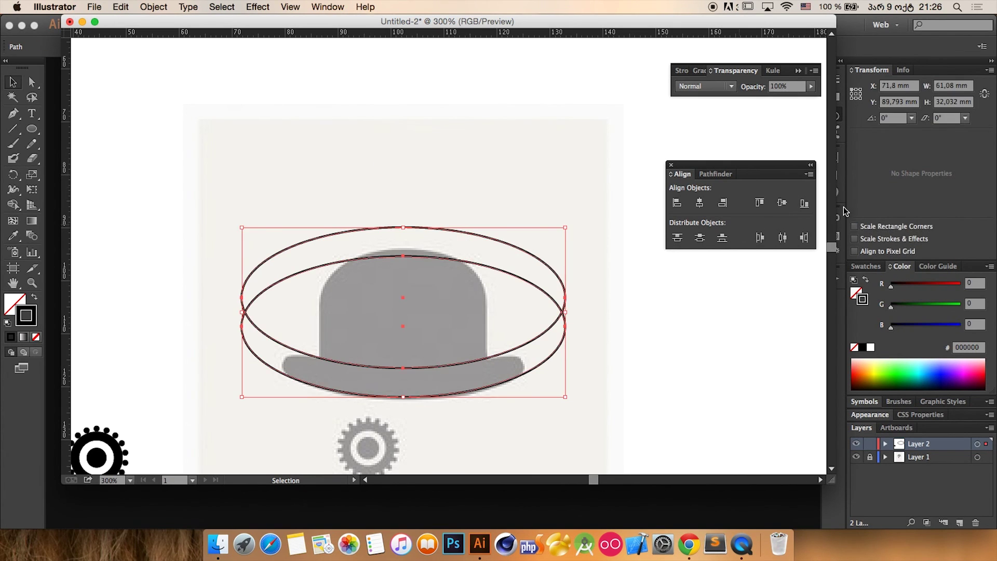
click(710, 175)
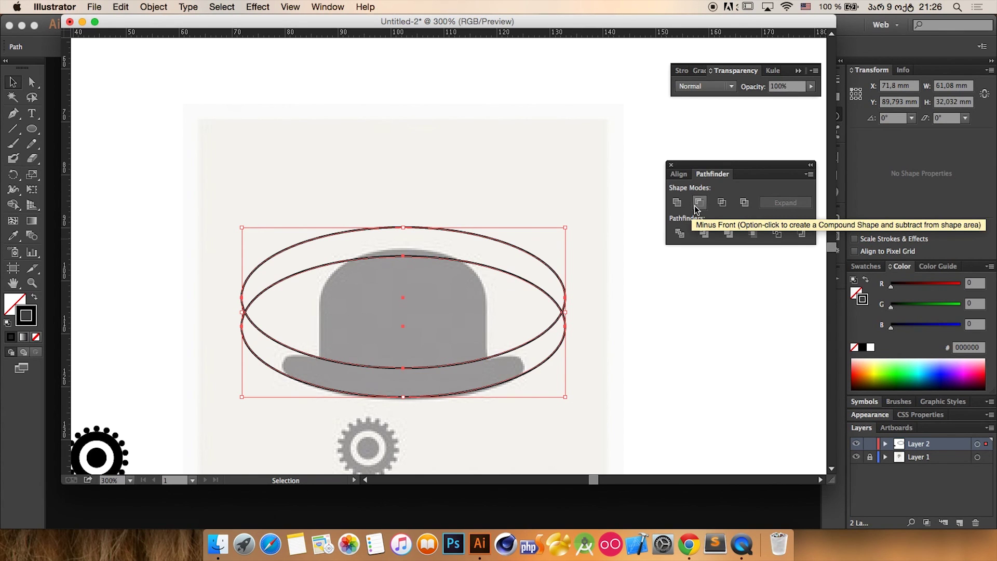
click(707, 234)
click(518, 151)
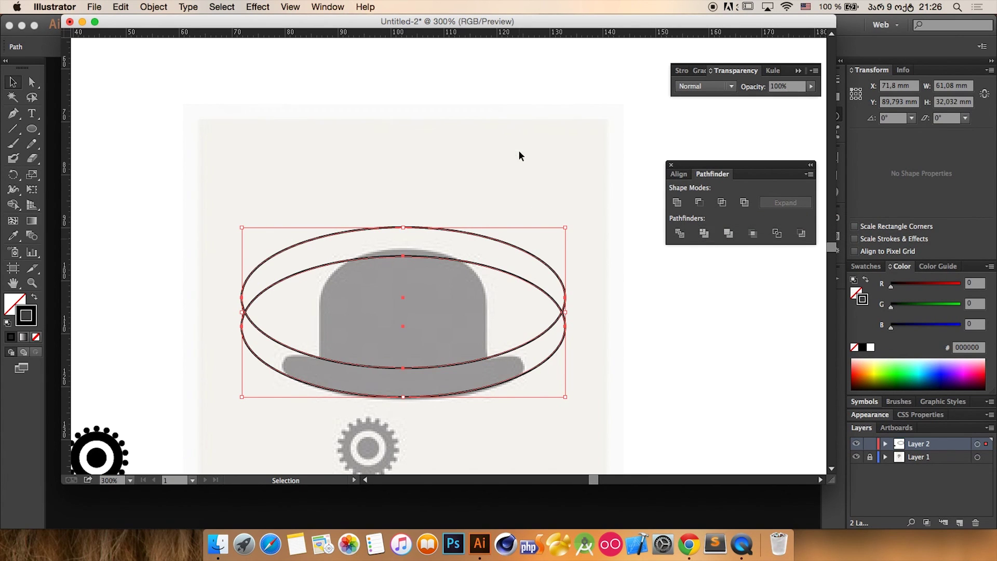
click(701, 206)
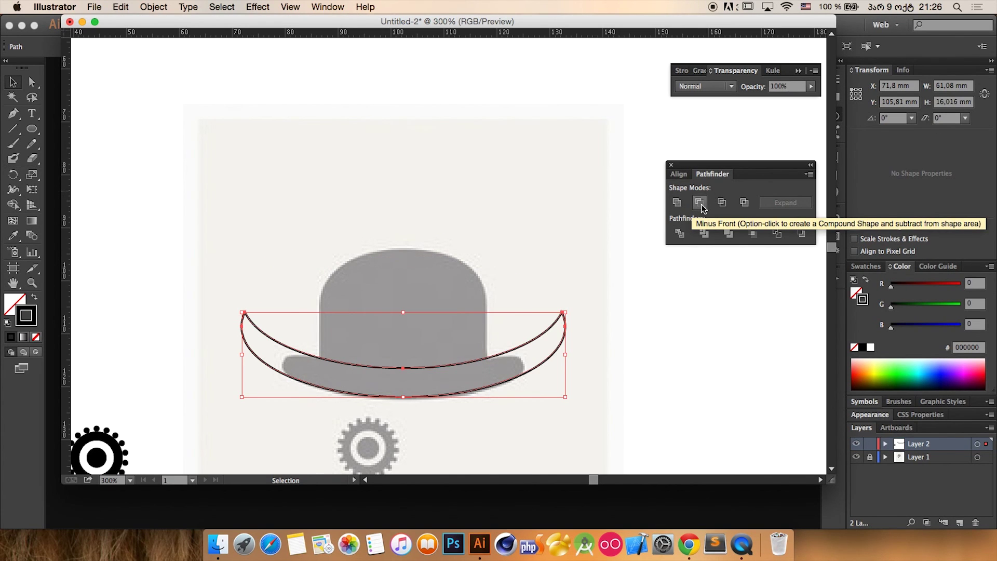
key(super+z)
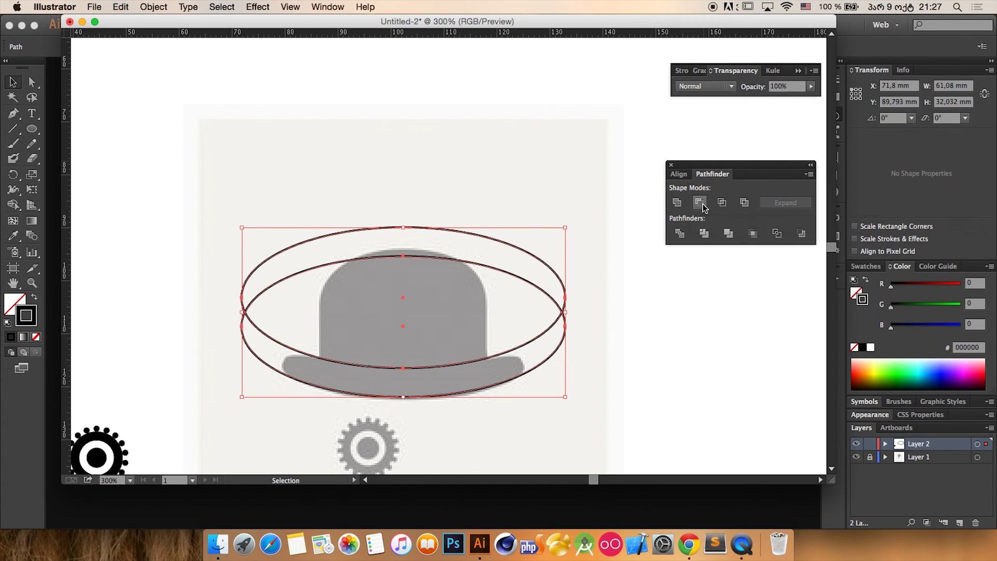
click(703, 206)
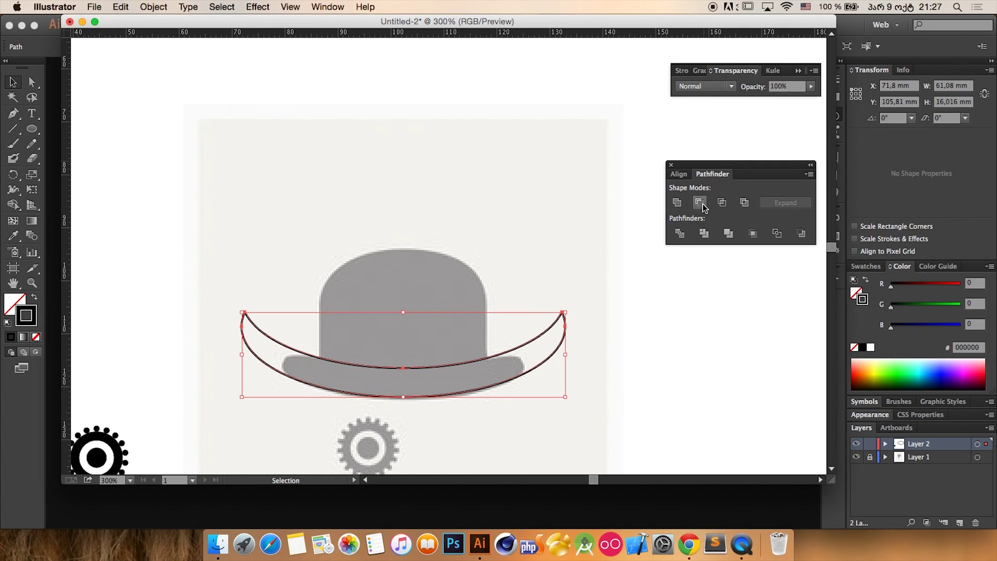
key(super+z)
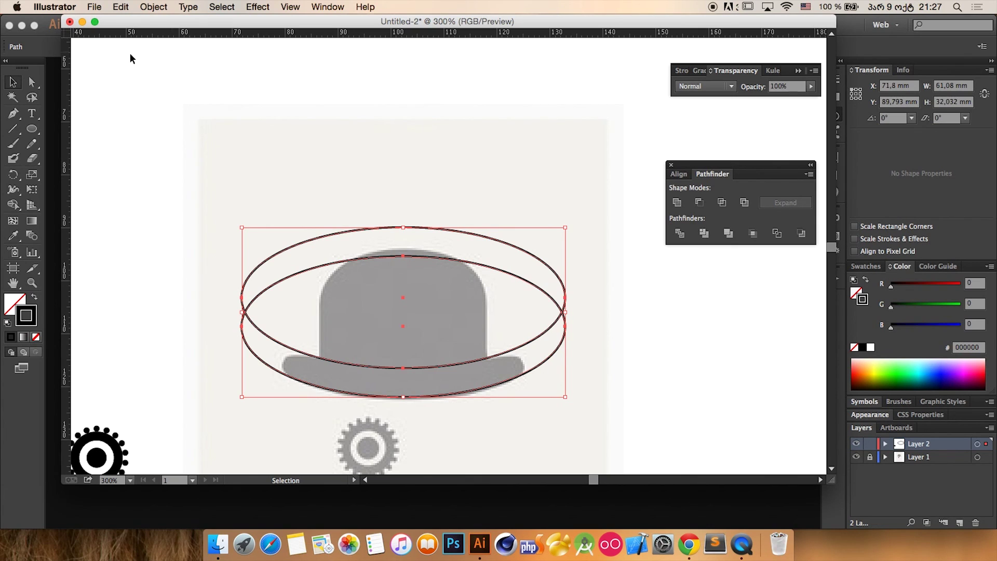
- Try erasing part of the ellipses' upper outlines with the Eraser, repeat the Minus Front subtraction, and undo both attempts
click(32, 159)
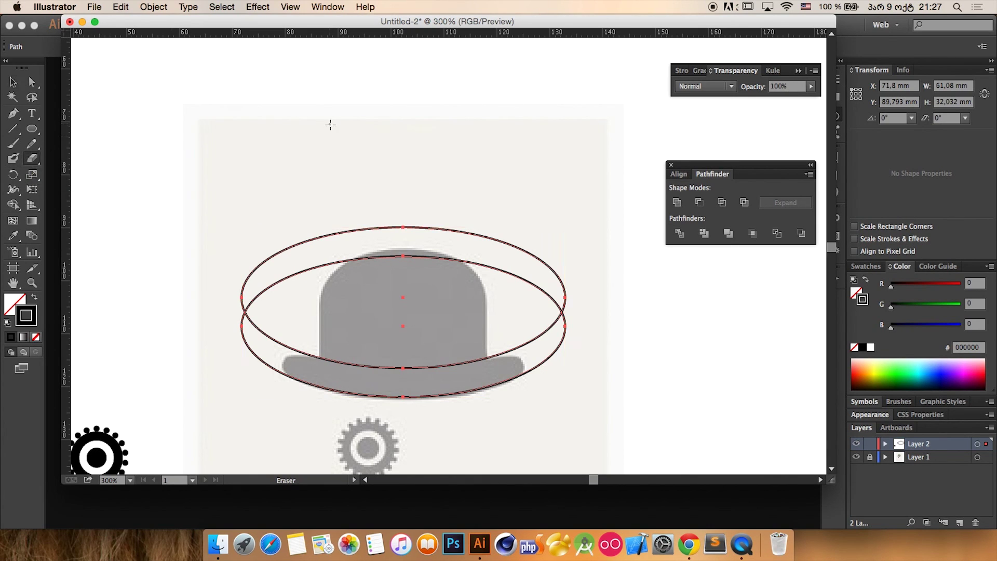
drag(355, 222, 359, 247)
key(super+z)
click(699, 203)
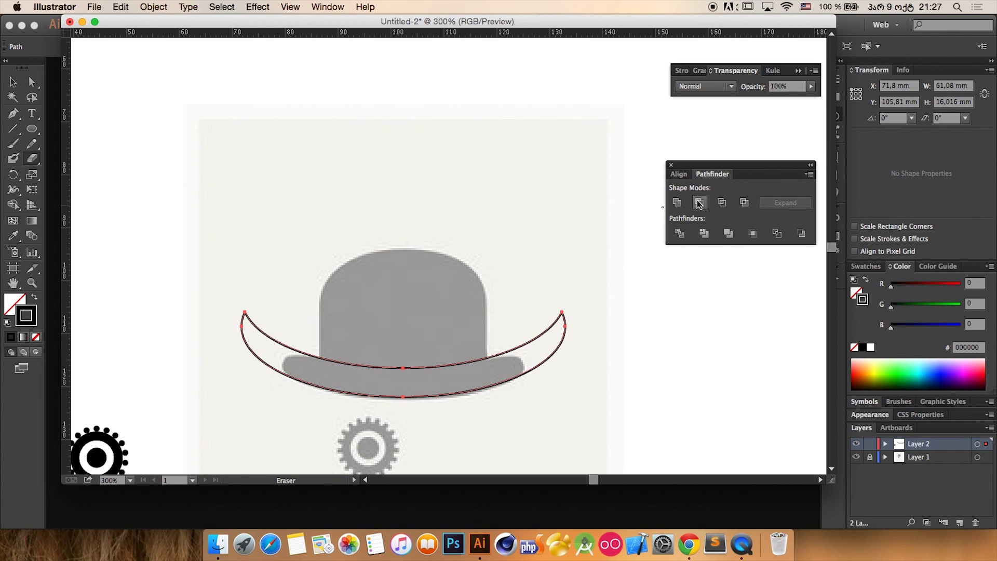
key(super+z)
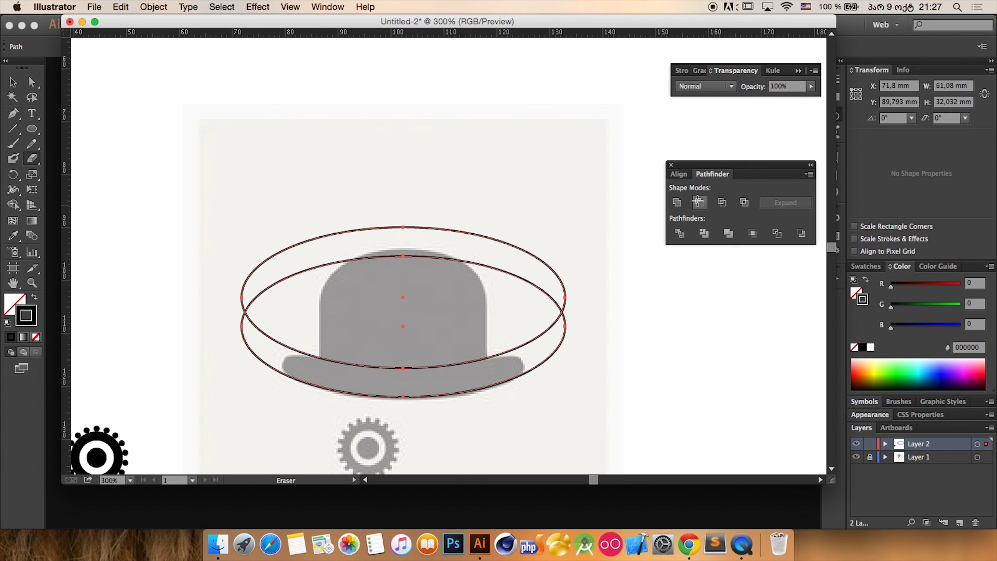
- Try combining and removing regions of the two overlapping ellipses with the Shape Builder tool, and undo the removal
click(12, 205)
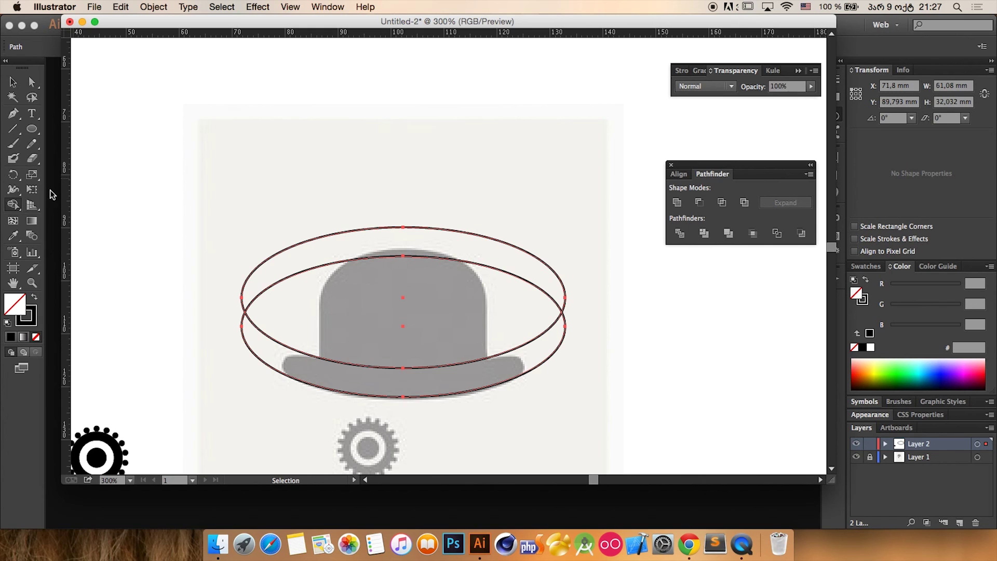
key(super)
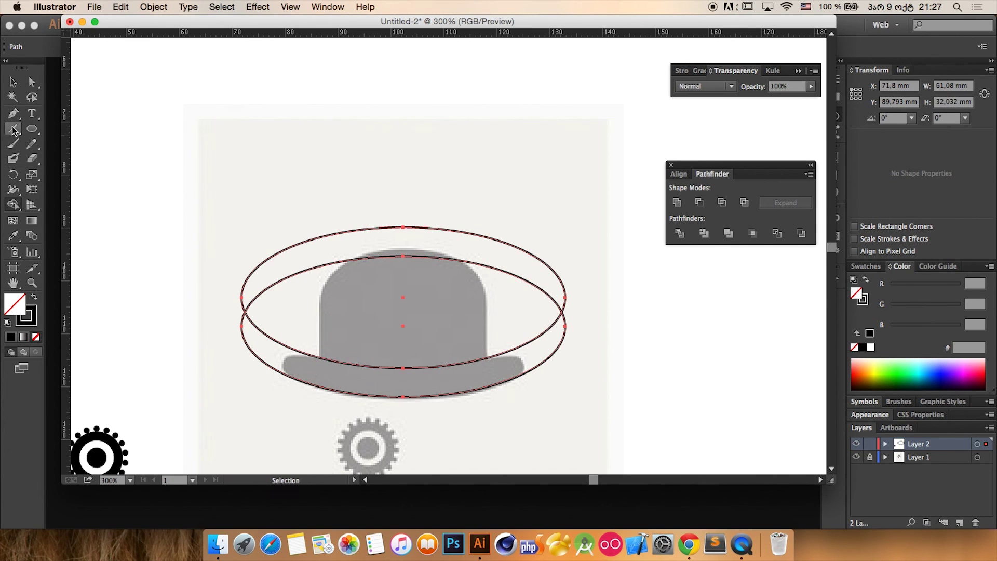
click(13, 205)
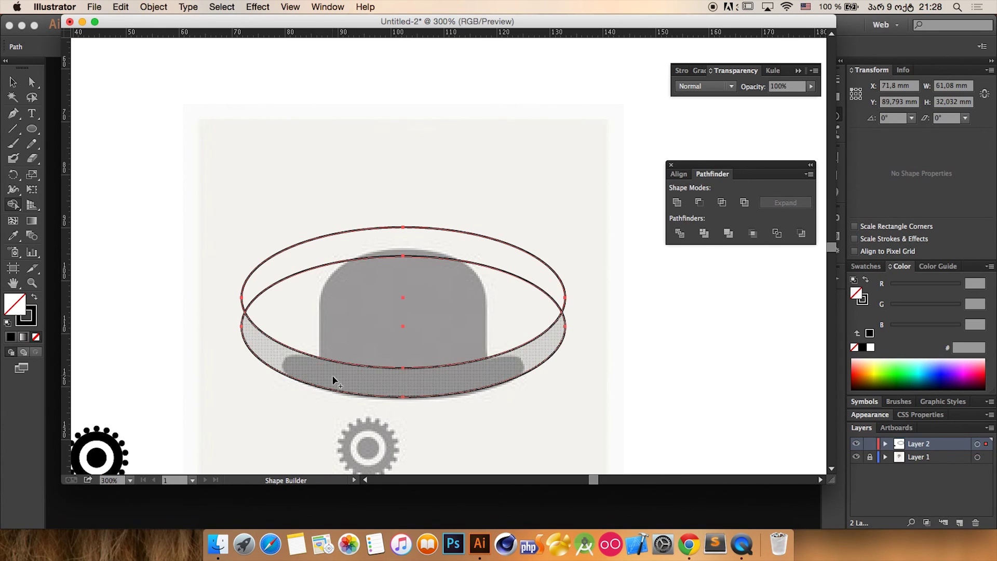
key(v)
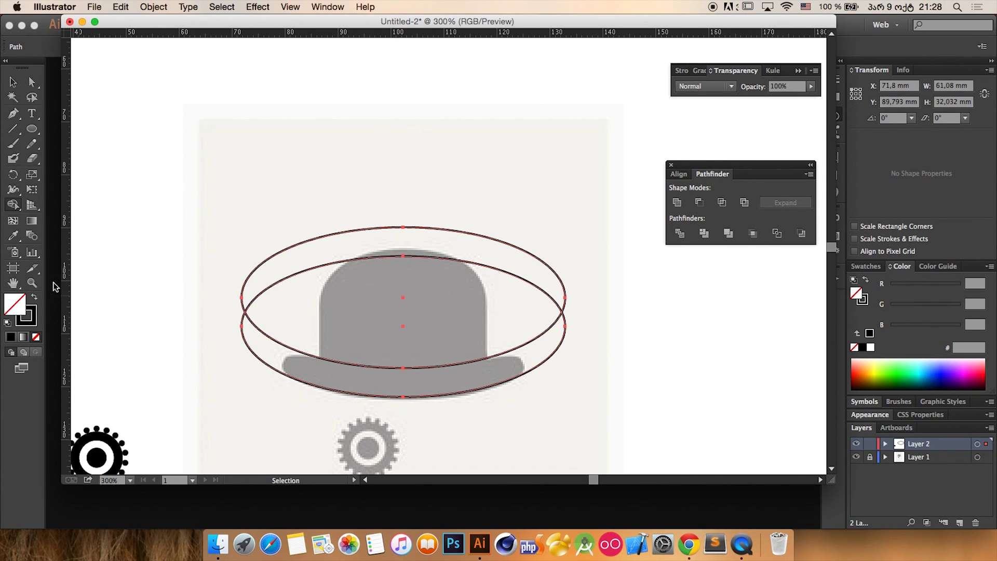
click(12, 205)
drag(406, 148, 405, 296)
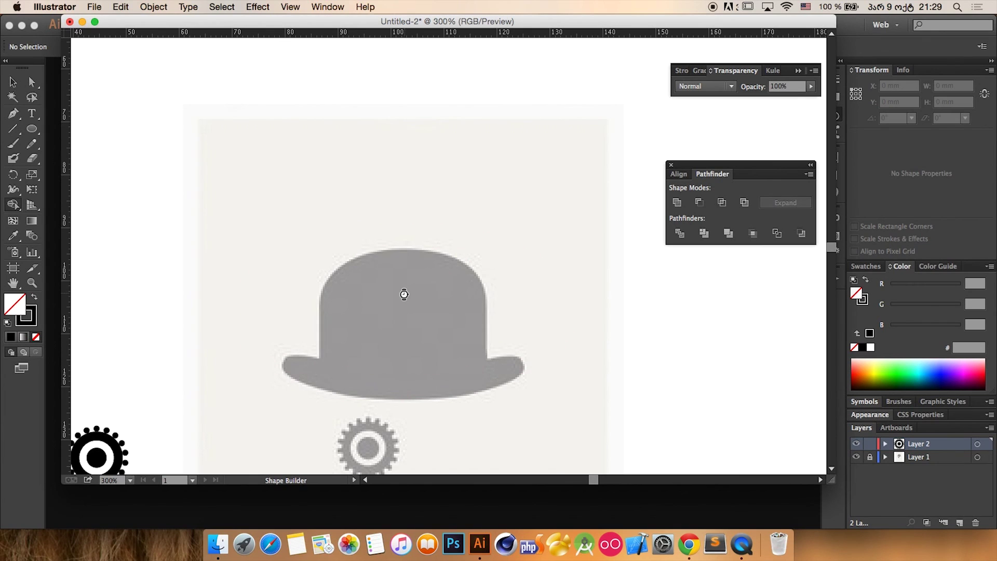
key(super+z)
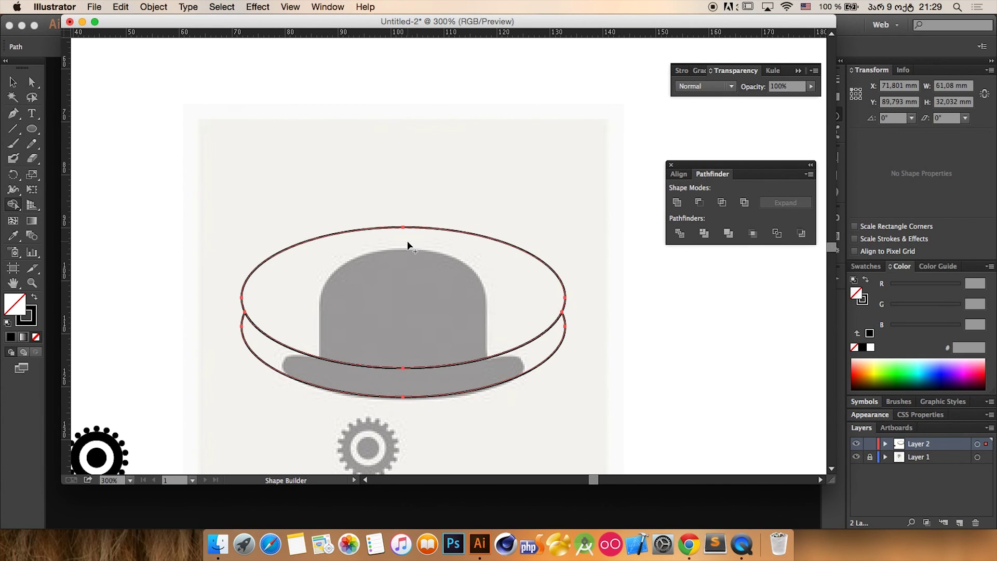
- Try further Shape Builder merges across the upper ellipse, and undo back to two overlapping ellipses
drag(409, 244, 468, 140)
drag(216, 223, 306, 271)
key(super+z)
key(super+shift+z)
drag(307, 318, 356, 260)
key(v)
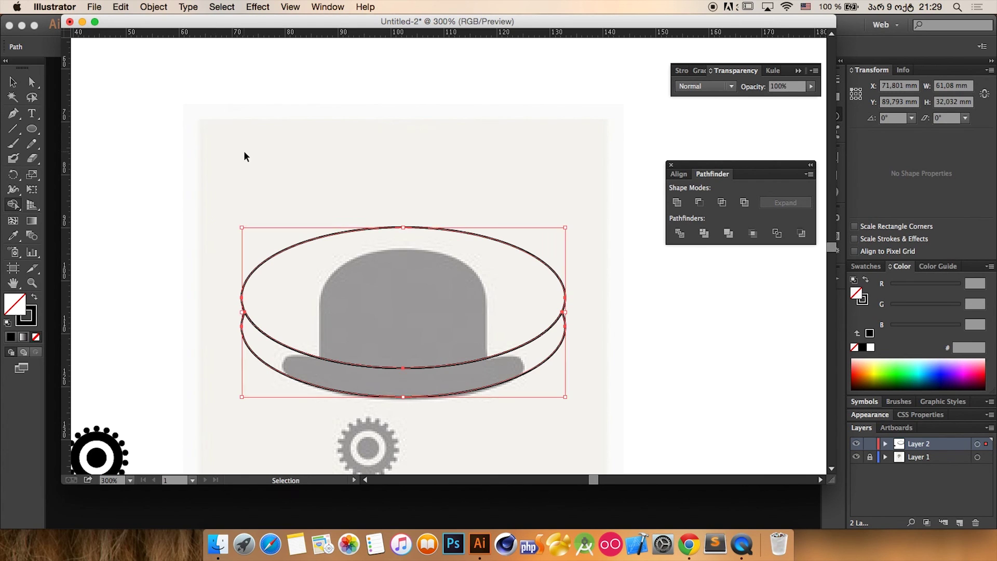
key(shift+m)
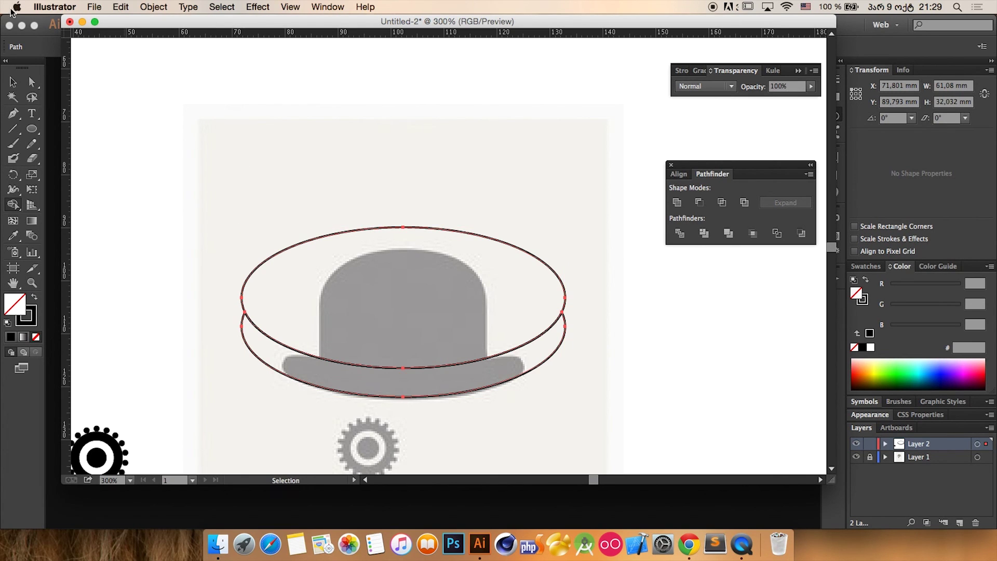
click(15, 79)
click(272, 136)
key(super+z)
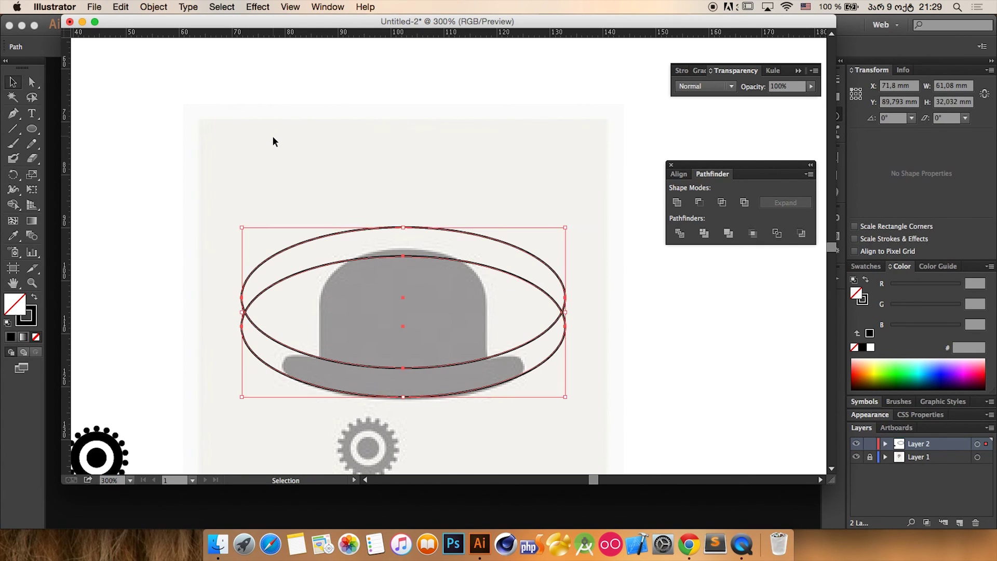
- Reselect both ellipses, try merging the upper crescent with the overlap area using Shape Builder, and undo the merge
click(273, 141)
click(13, 204)
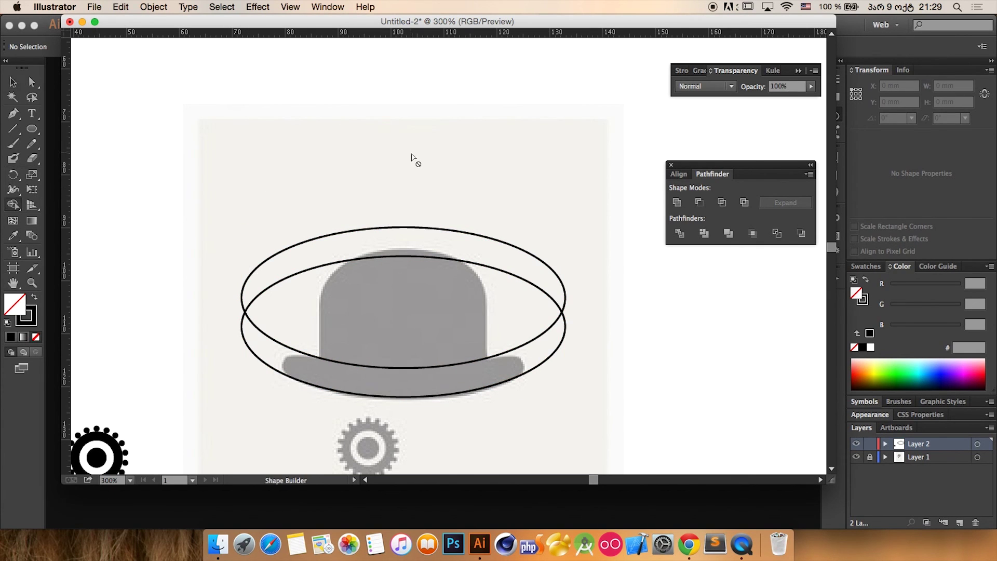
key(v)
drag(360, 161, 430, 249)
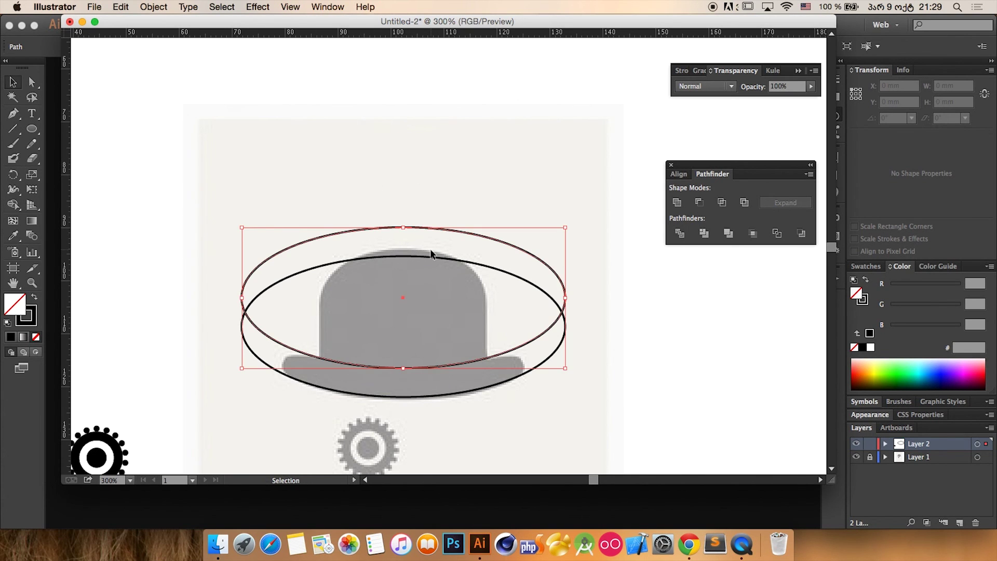
drag(278, 211, 344, 293)
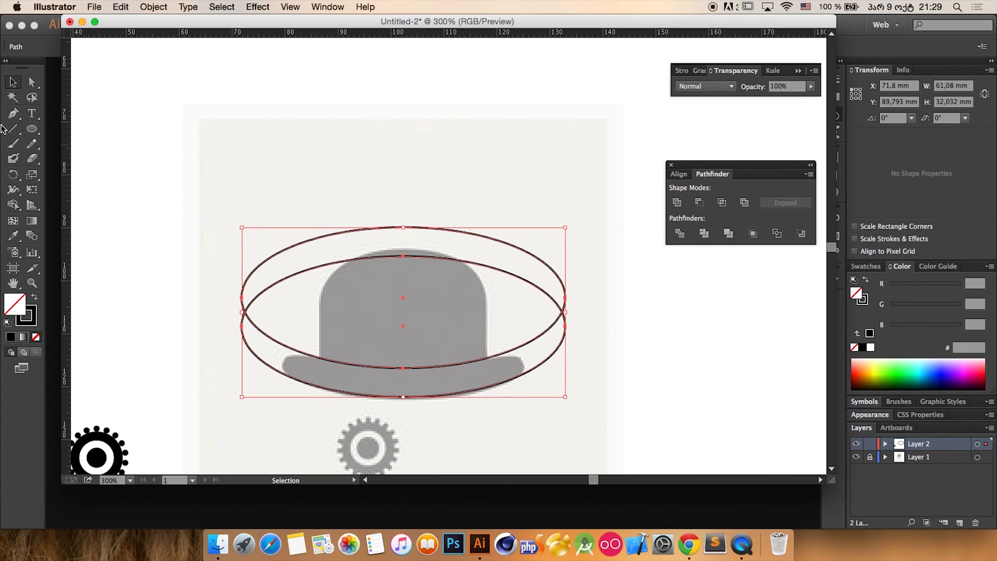
click(14, 206)
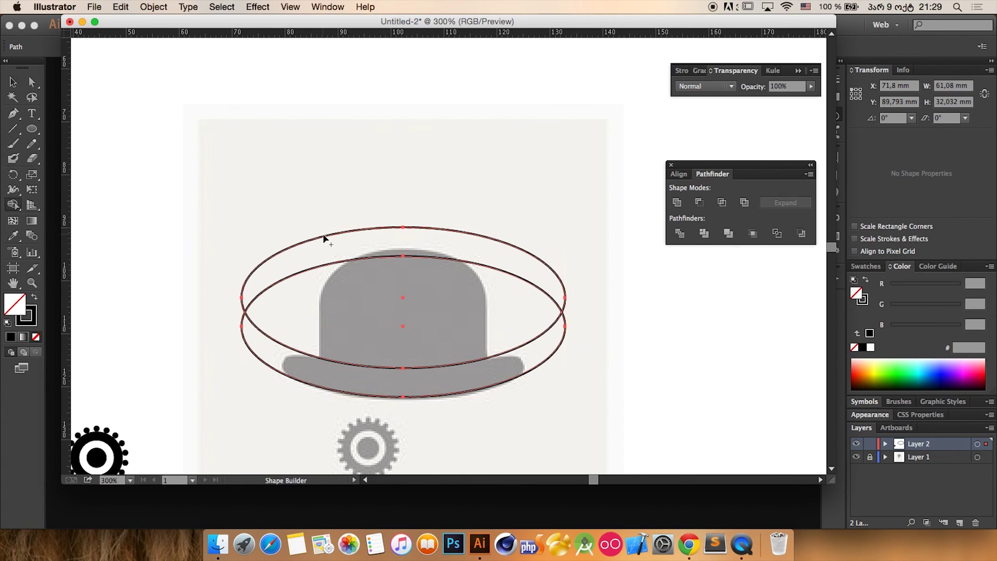
drag(334, 235, 342, 256)
drag(332, 201, 361, 318)
drag(304, 190, 343, 283)
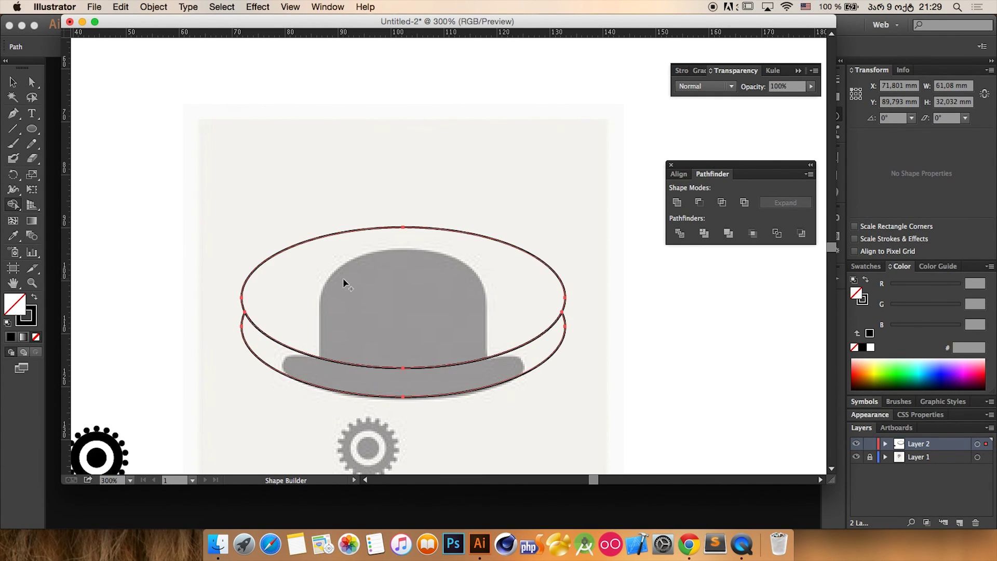
key(super+z)
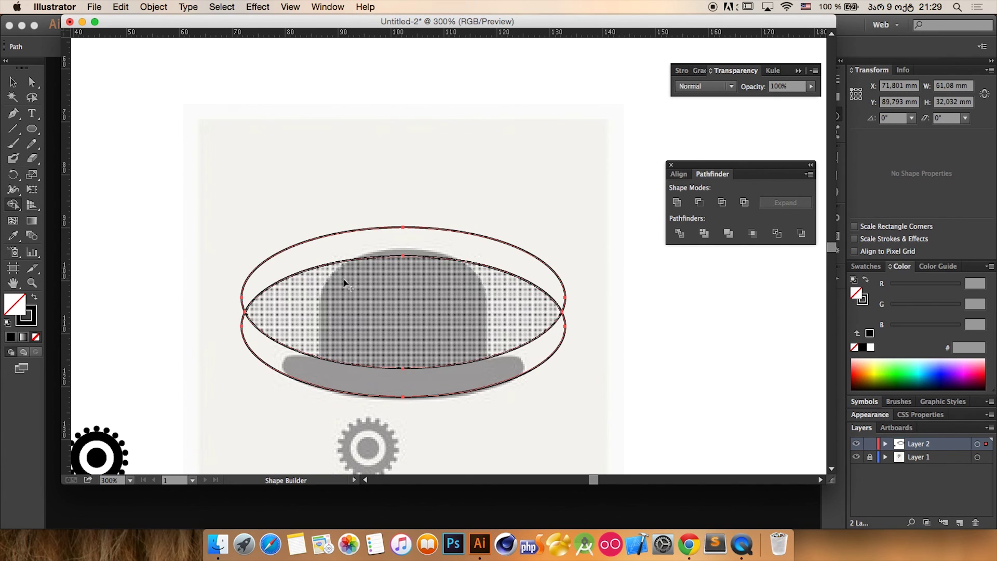
mouse_move(332, 389)
mouse_down()
mouse_move(345, 379)
mouse_move(329, 367)
mouse_up()
drag(245, 242, 293, 301)
key(super+z)
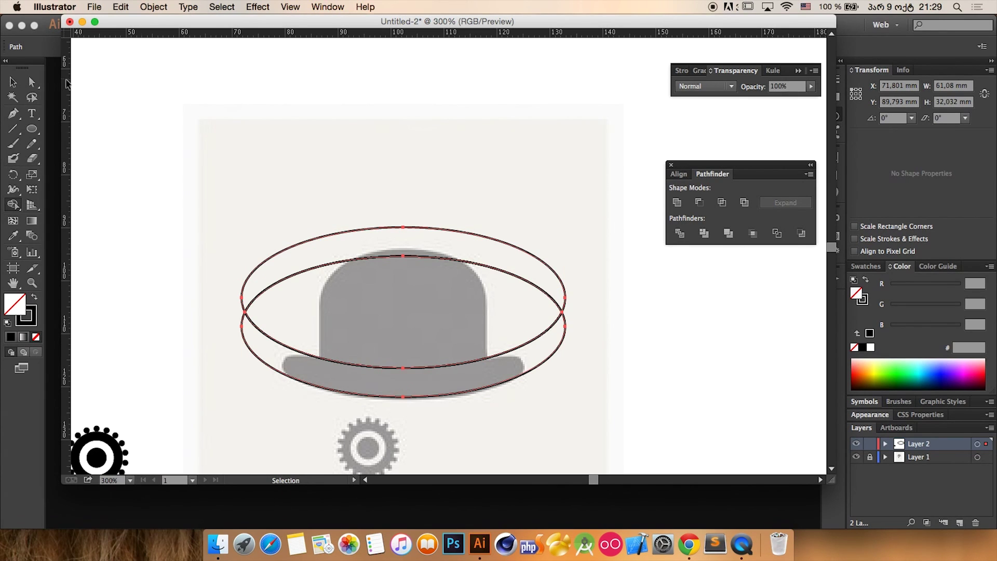
- Select all the ellipse shapes around the hat and subtract with Minus Front, leaving only the lower crescent for the brim
key(v)
drag(403, 127, 521, 384)
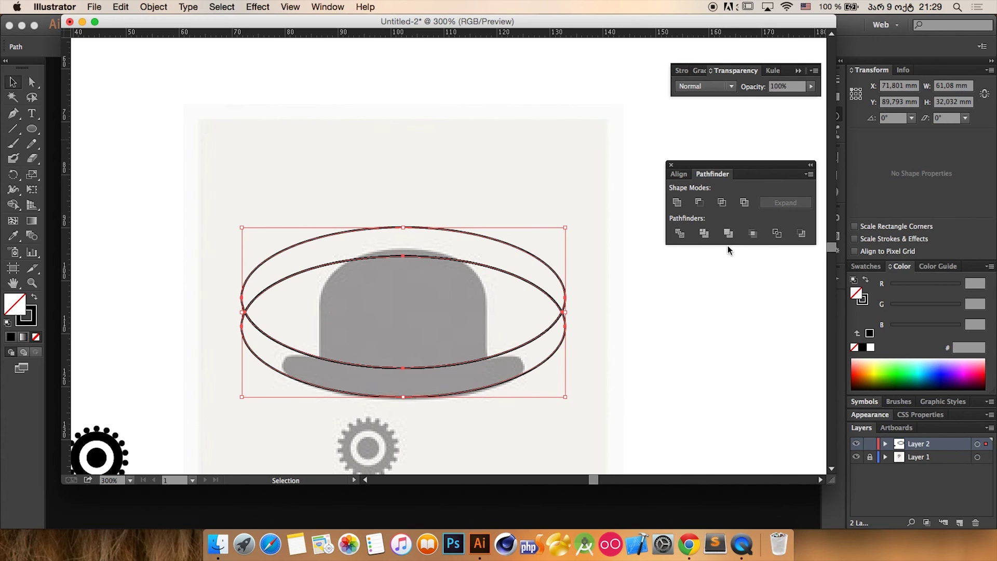
click(700, 202)
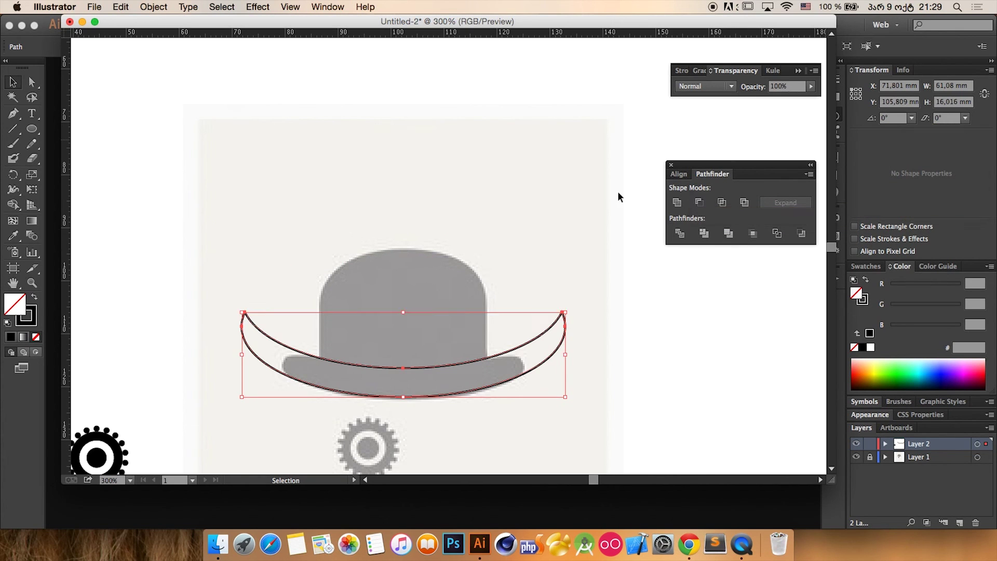
click(496, 191)
drag(442, 291, 491, 414)
click(449, 213)
drag(349, 109, 447, 447)
click(240, 124)
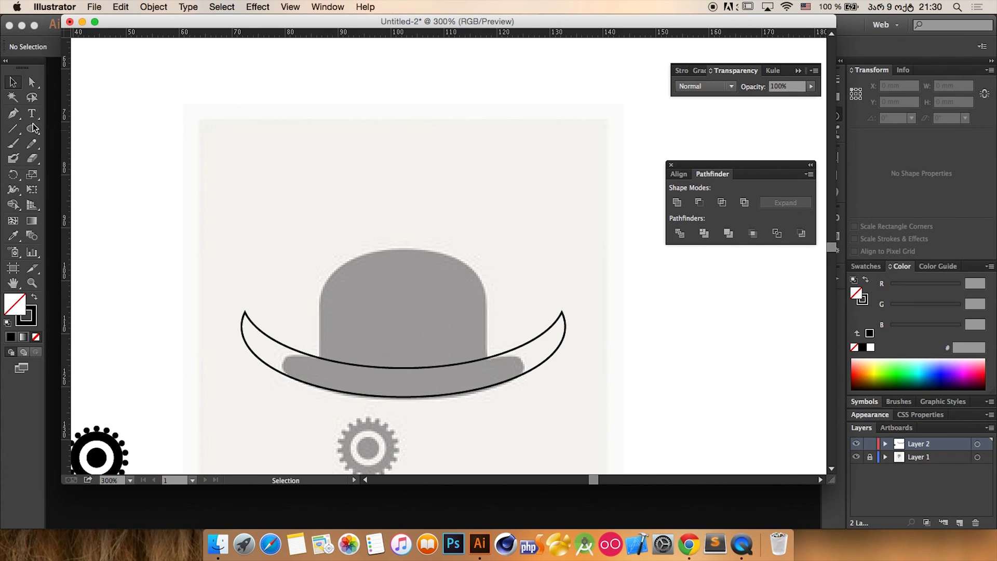
- Add an anchor point to the crescent's upper edge and another to its lower edge near the left end of the brim
drag(193, 273, 275, 369)
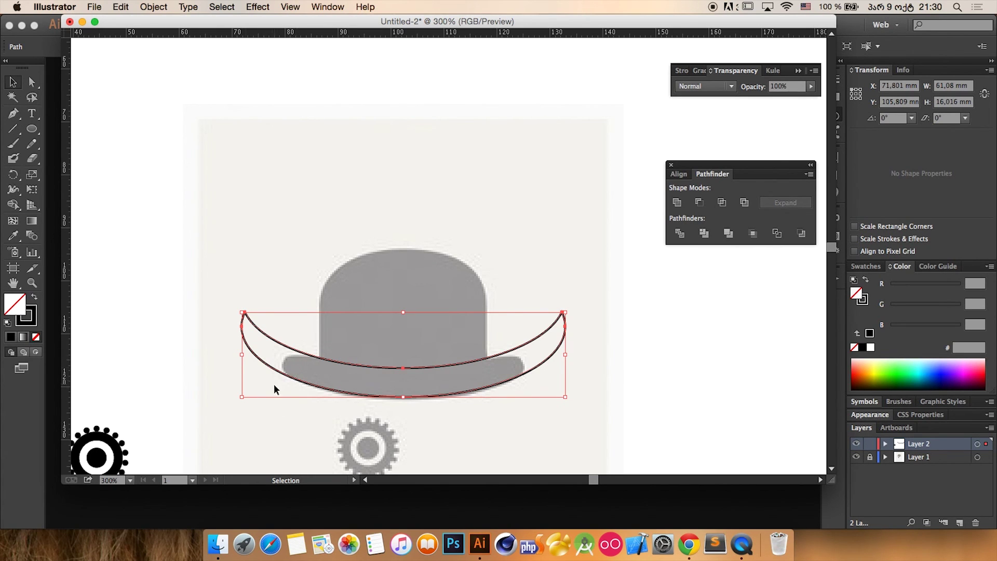
click(14, 114)
drag(14, 114, 54, 135)
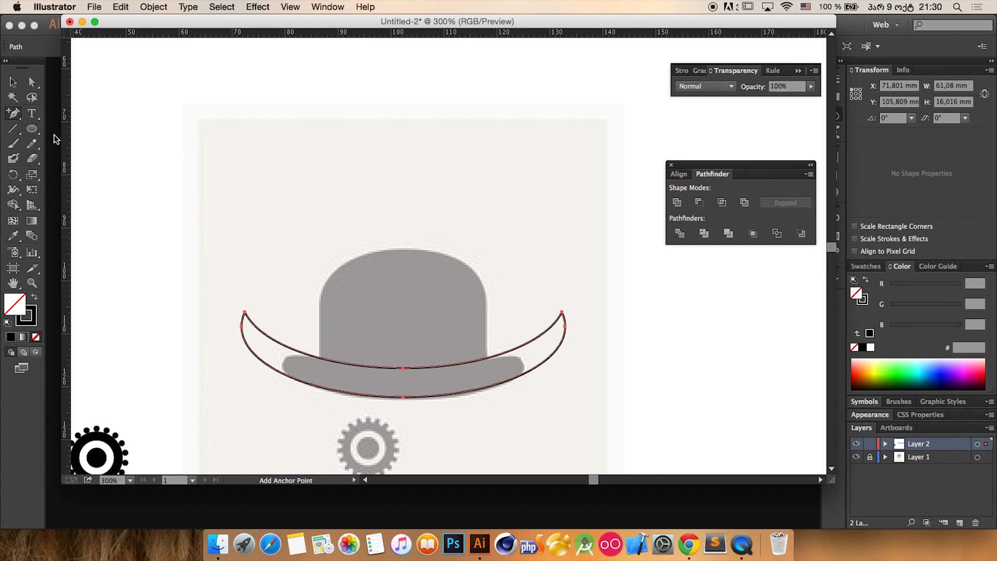
click(294, 349)
click(283, 377)
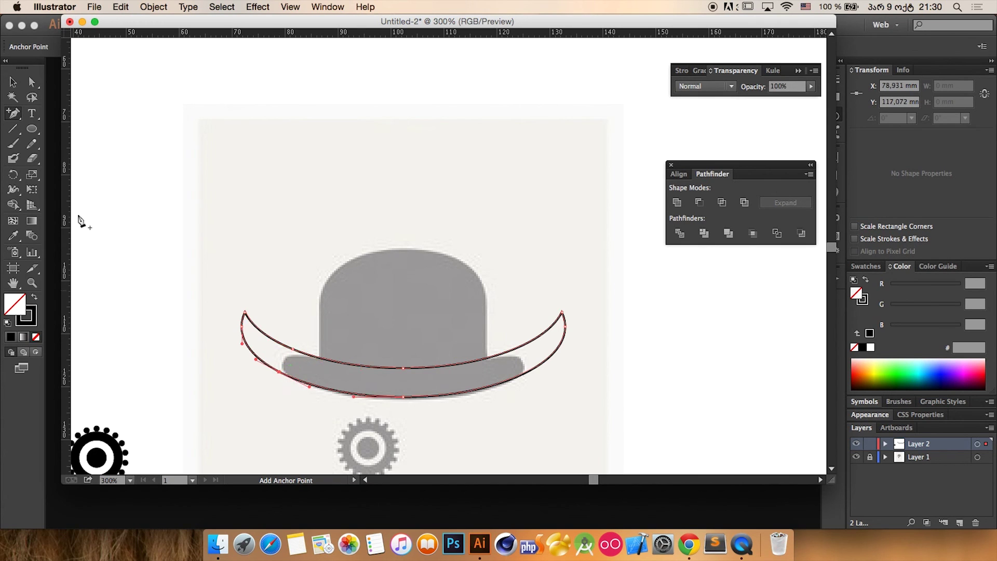
- Delete the two anchor points at the crescent's left tip to shorten that end towards the brim
drag(15, 118, 52, 144)
click(245, 312)
click(242, 327)
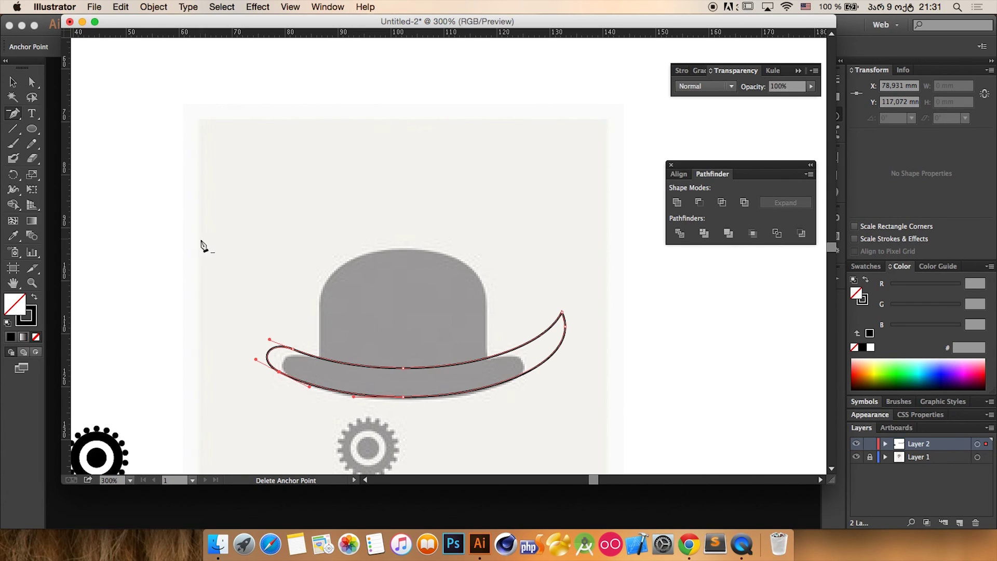
- Reposition the anchor points at the crescent's left end so it follows the left tip of the hat's brim
click(31, 85)
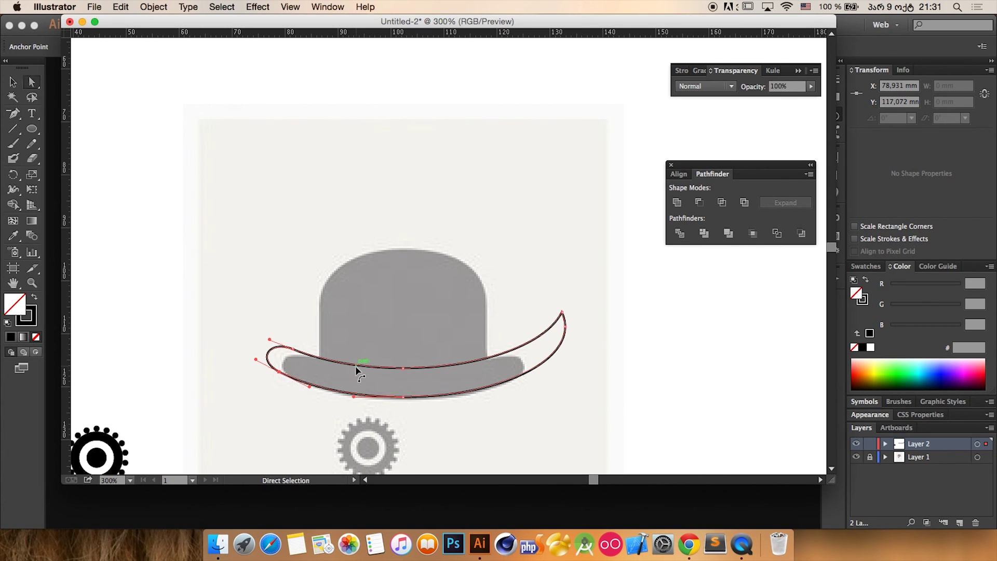
drag(294, 349, 273, 365)
click(281, 372)
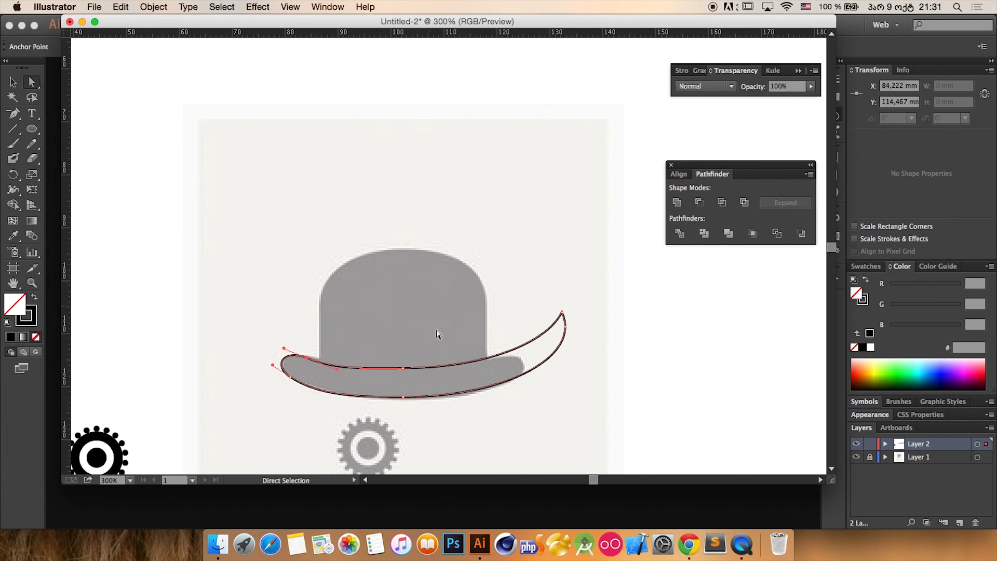
click(12, 82)
click(279, 123)
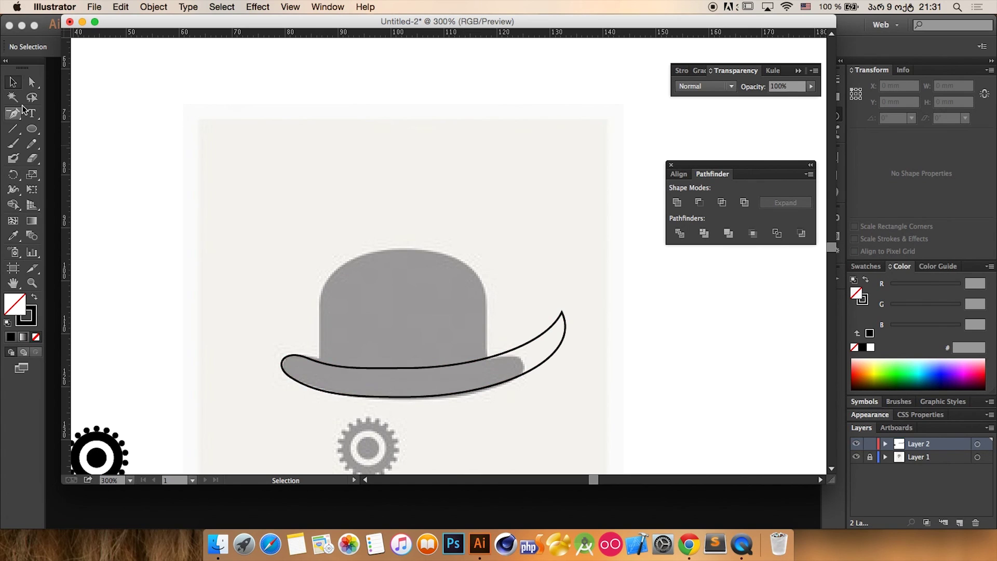
- Try a rounded rectangle over the hat's crown, adjust its corner radius while drawing, and delete it
click(36, 132)
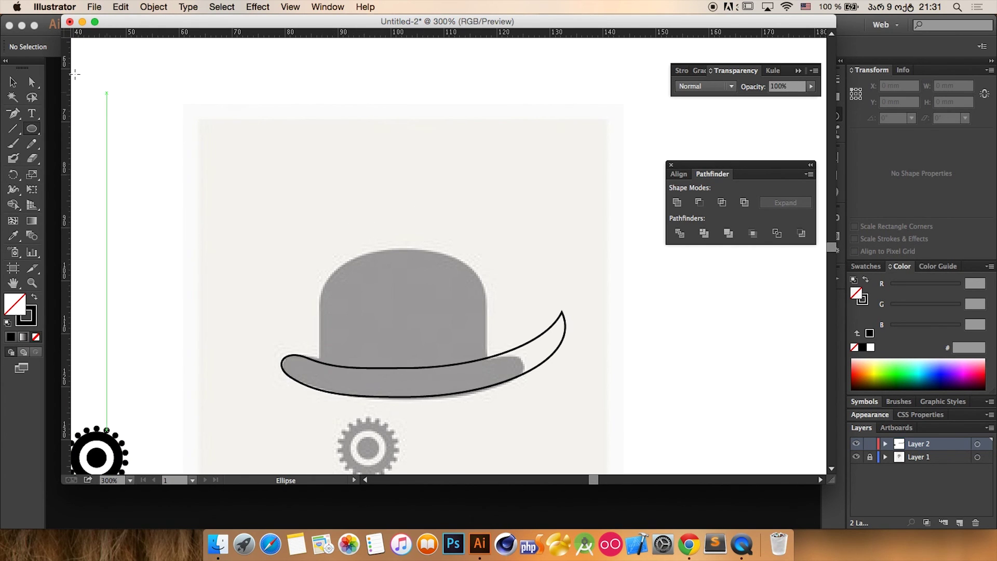
click(33, 130)
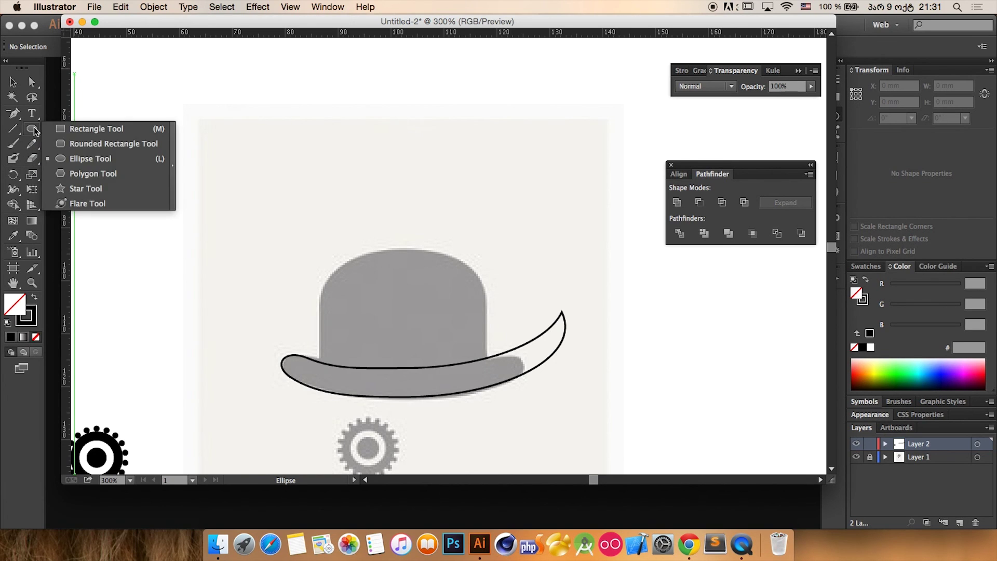
click(92, 141)
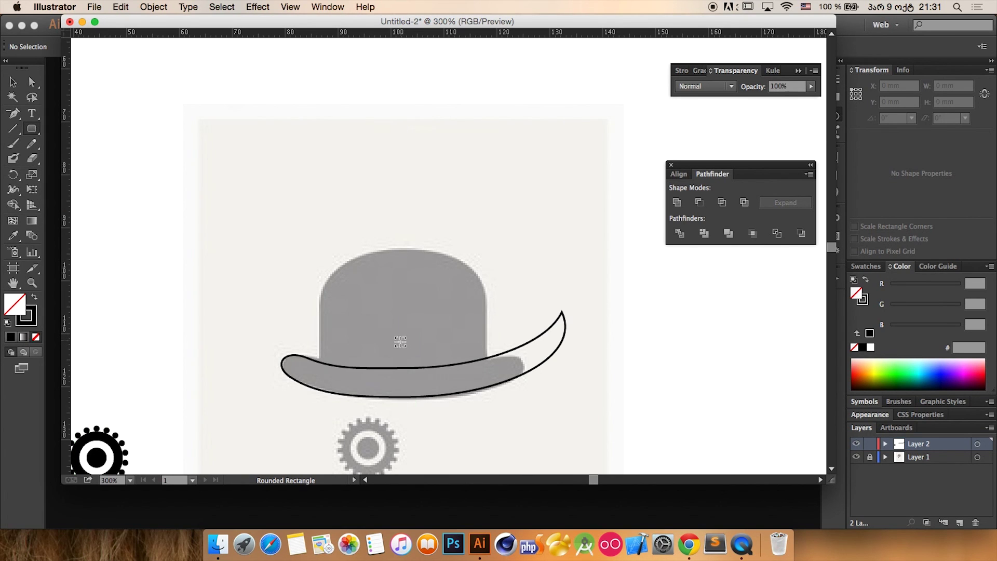
drag(399, 341, 502, 240)
key(Up)
key(Up)
key(Up)
key(Down)
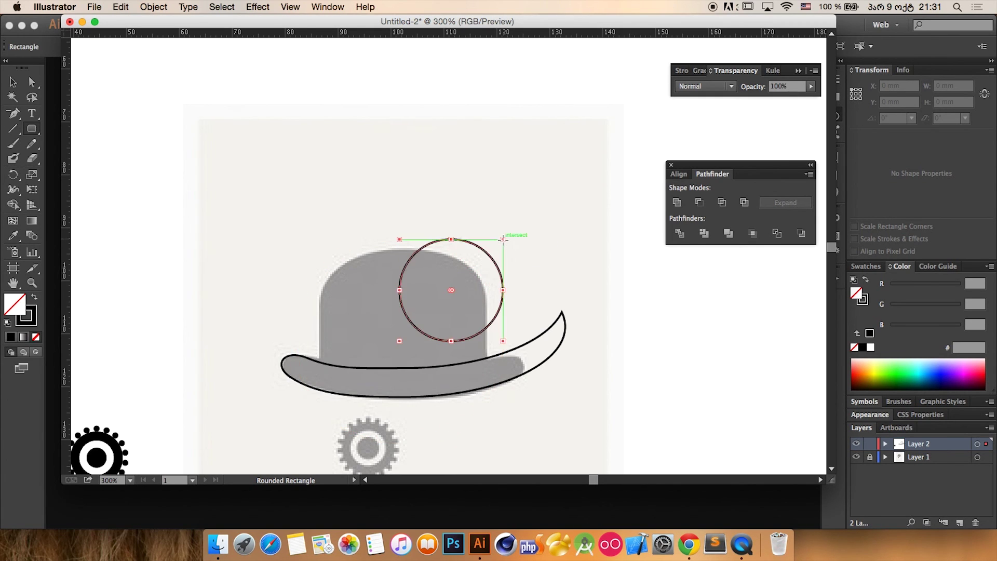
key(v)
key(Delete)
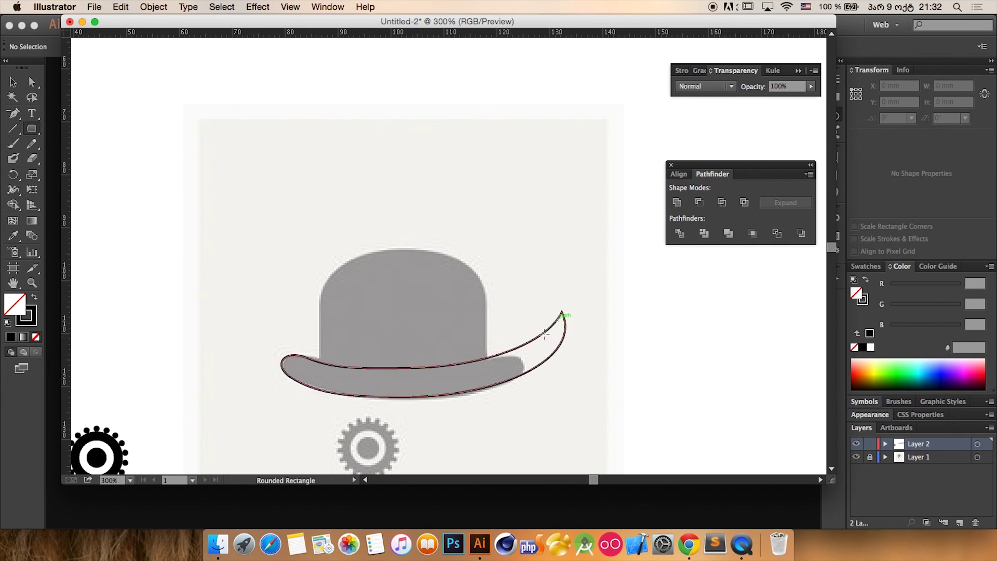
- Draw a rounded rectangle about 30.5 × 35.8 mm over the hat's crown, with corner radii of about 10.23 mm
drag(317, 244, 488, 440)
key(Down)
key(Down)
key(Down)
key(Down)
key(Down)
key(Down)
key(Down)
key(Down)
key(Down)
key(Down)
key(Down)
key(Down)
key(Down)
key(Down)
key(Down)
key(Down)
key(Down)
key(Down)
key(Down)
key(Up)
key(Up)
key(Up)
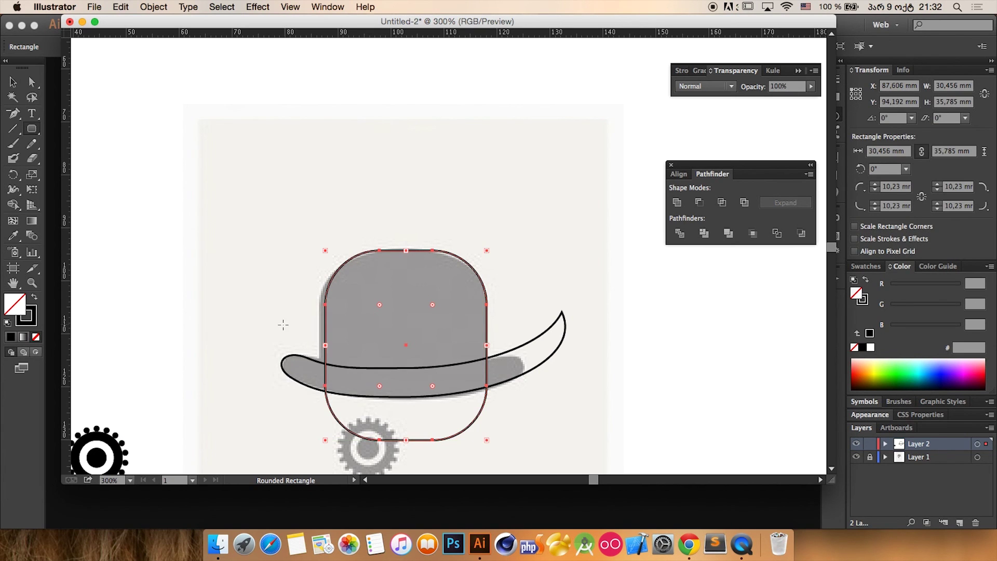
- Stretch the rounded rectangle to the crown's left edge and shorten it from below, to about 31.5 × 26.6 mm
key(v)
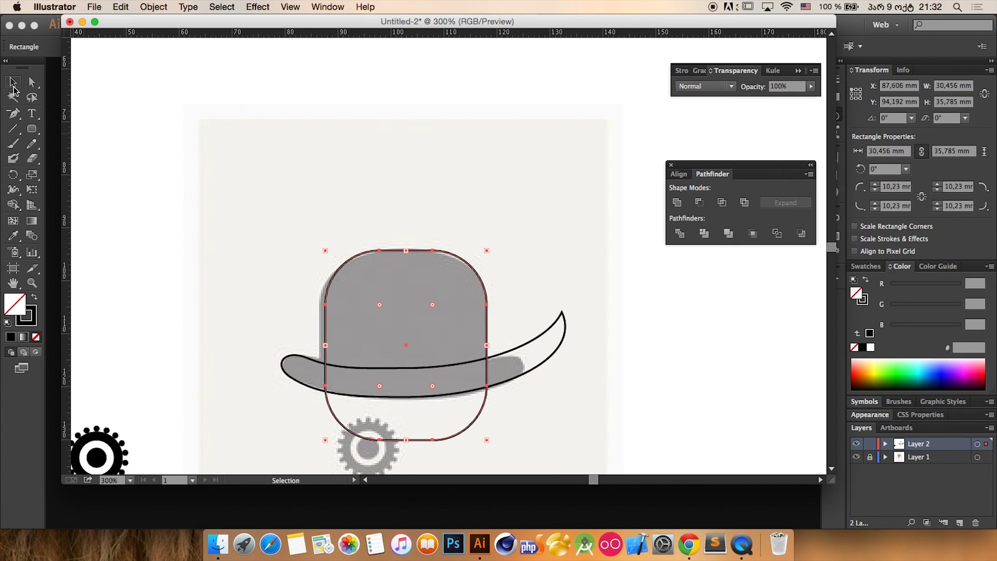
drag(328, 345, 322, 344)
drag(403, 440, 403, 392)
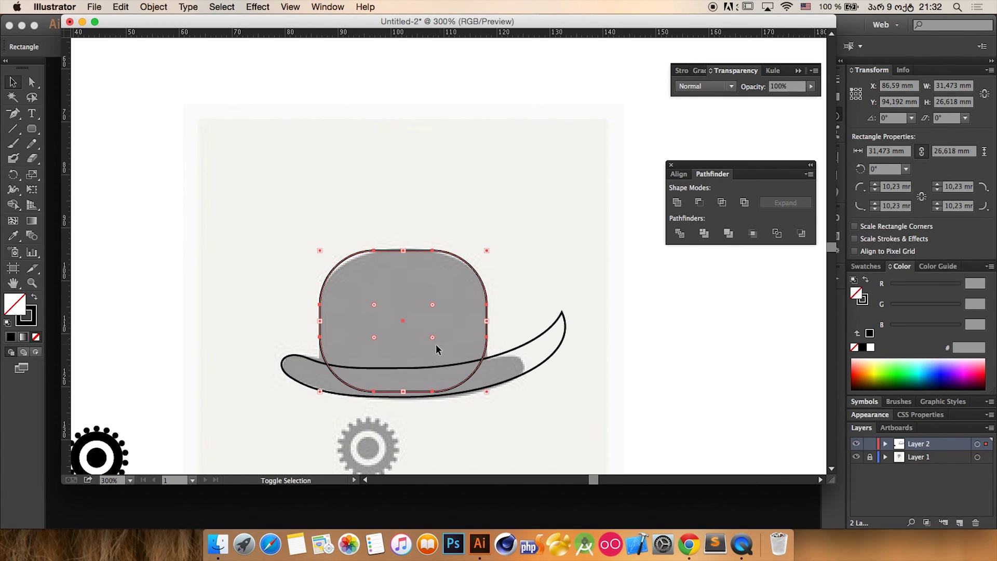
- Try adjusting the rounded rectangle's lower-right corner radius, undo the attempts, and deselect the shape
drag(434, 343, 464, 362)
key(ctrl+z)
drag(433, 338, 451, 352)
key(ctrl+z)
key(ctrl+z)
key(ctrl+z)
click(517, 316)
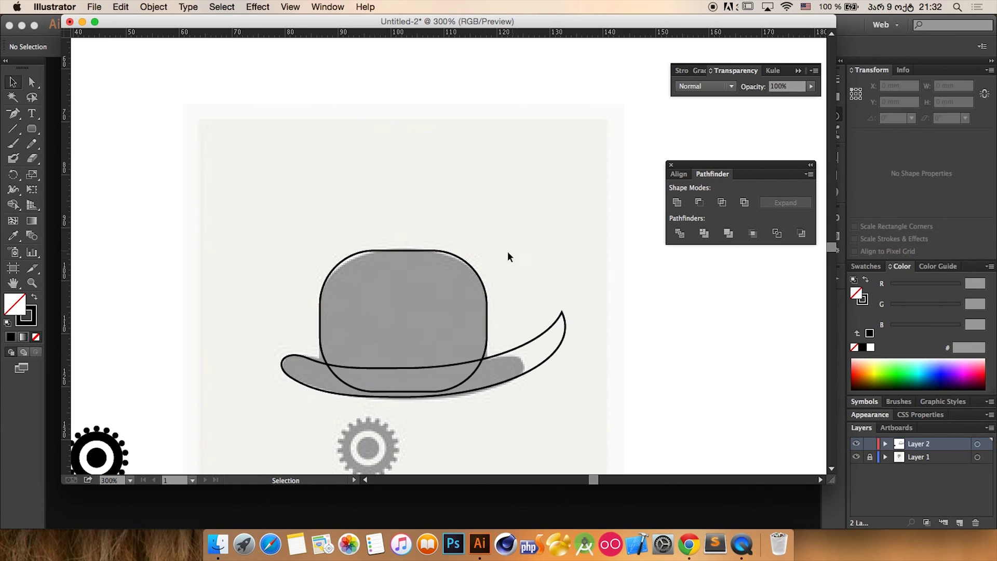
- Reselect the crown's rounded rectangle and reduce its corner radii to about 9.82 mm
drag(513, 229, 456, 297)
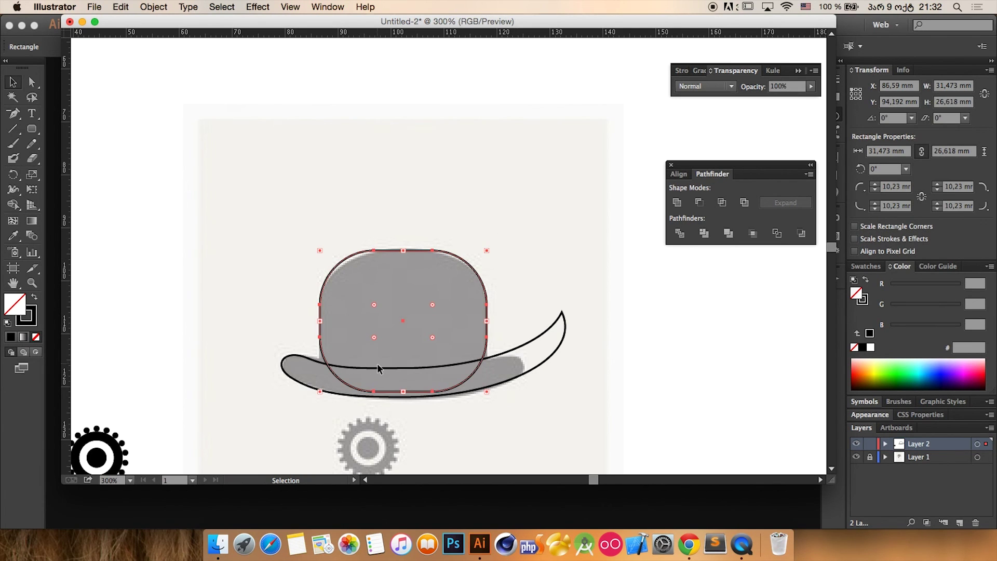
right_click(375, 339)
click(409, 344)
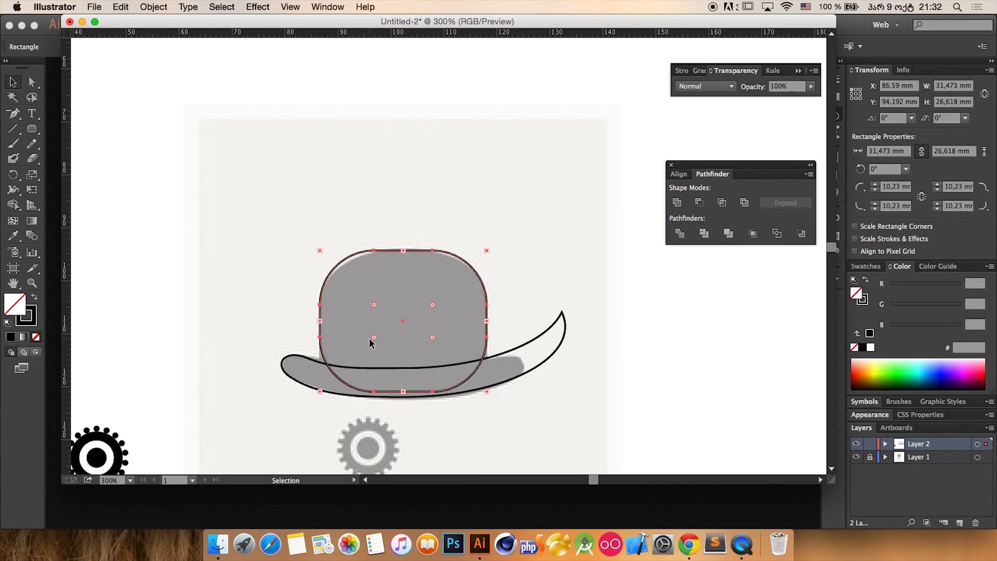
right_click(342, 385)
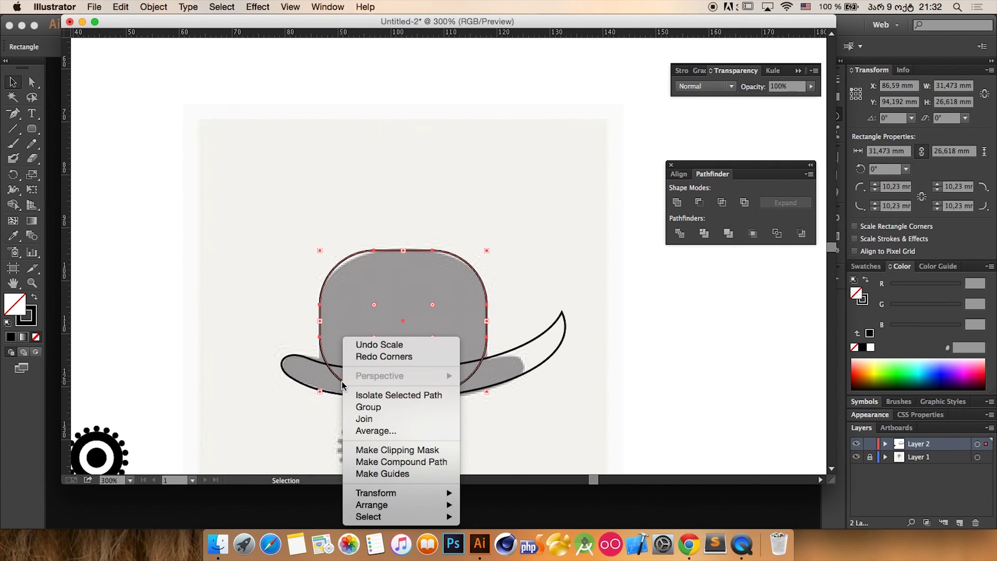
click(311, 345)
key(super)
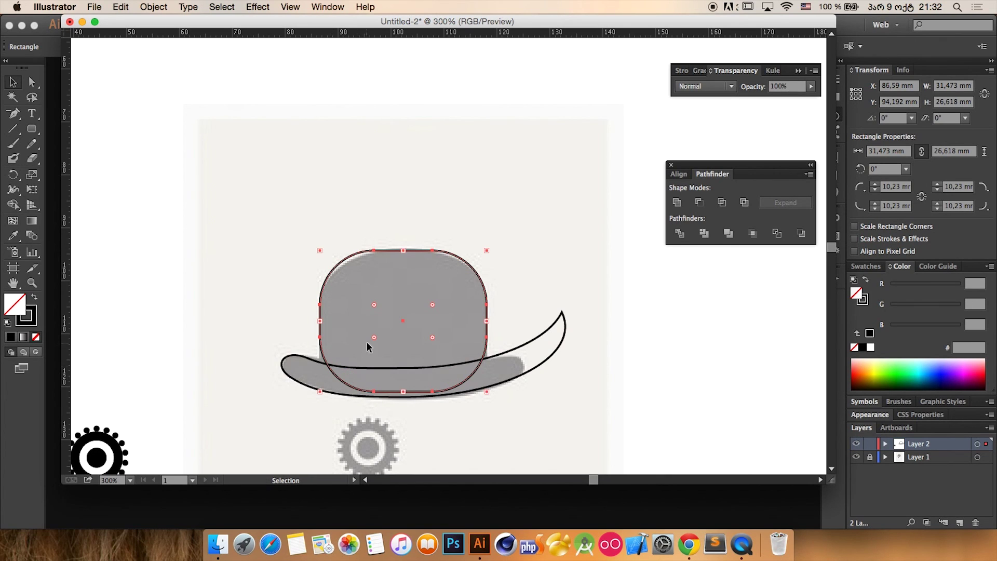
key(super)
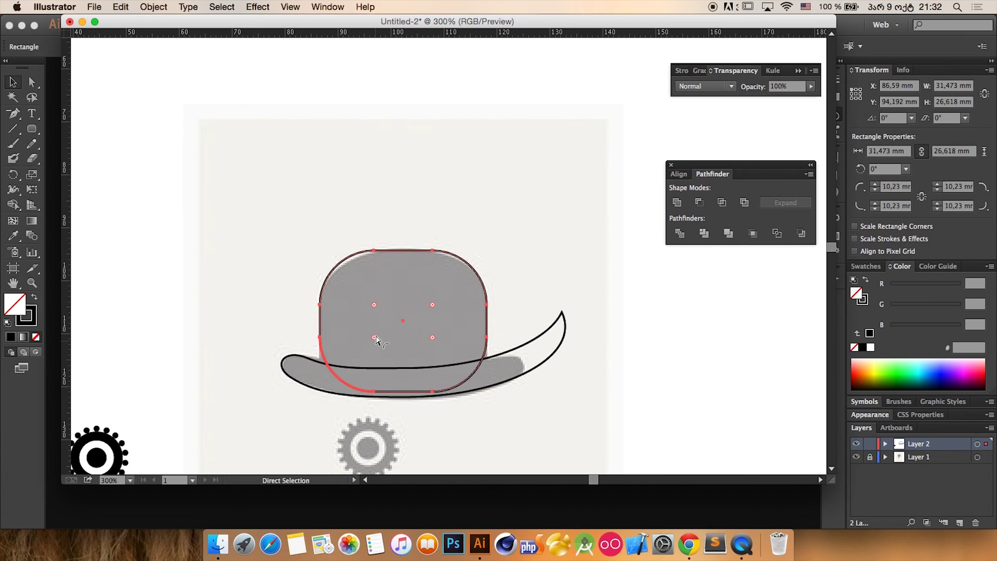
drag(377, 340, 354, 359)
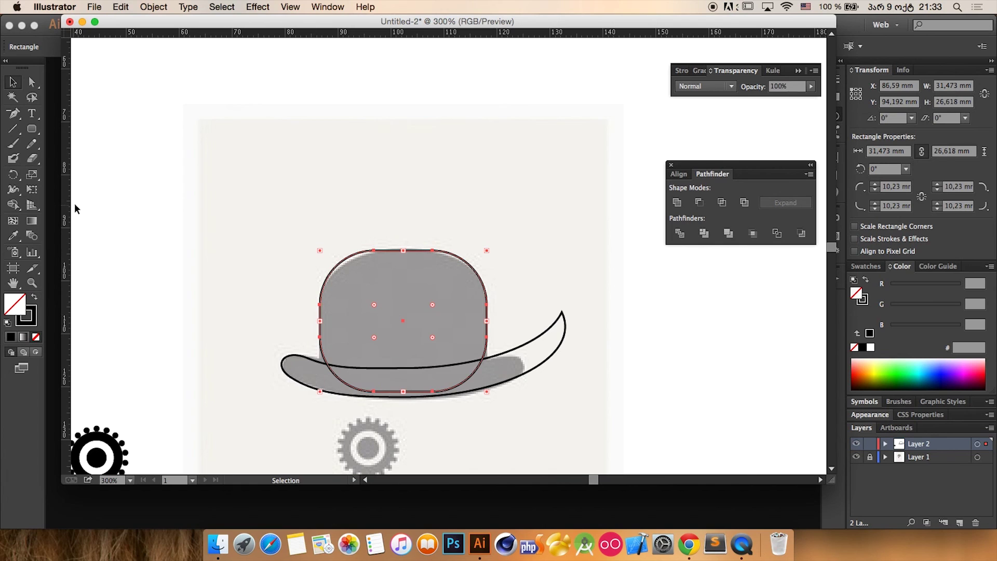
click(32, 82)
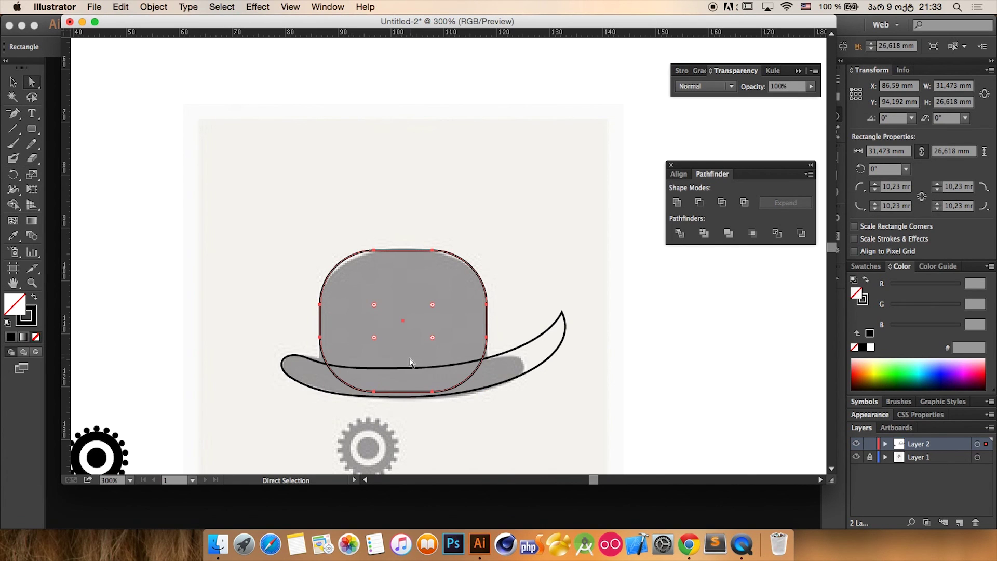
drag(374, 340, 397, 358)
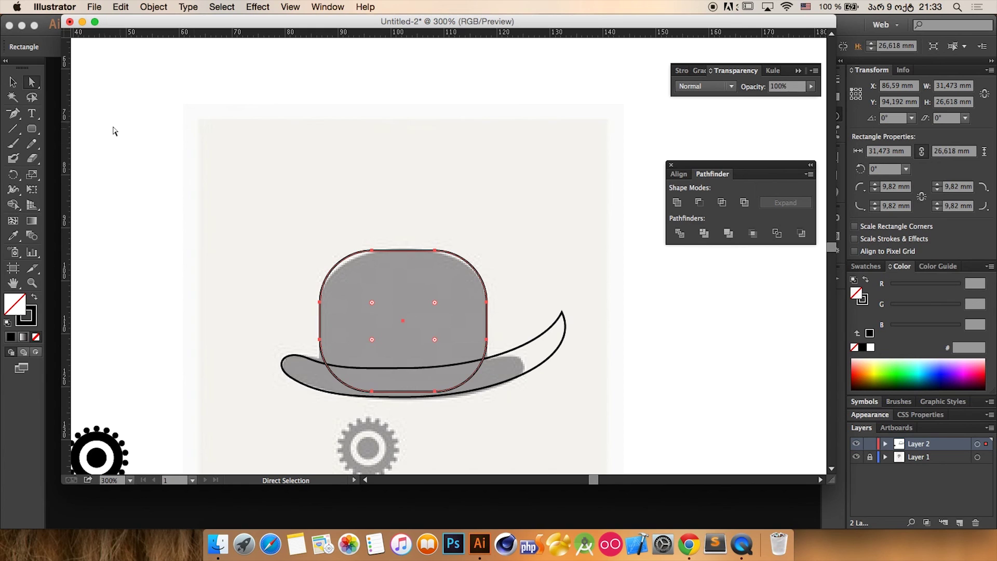
- Select the rounded rectangle and the brim crescent and unite them into a single hat outline
click(13, 82)
drag(311, 201, 586, 369)
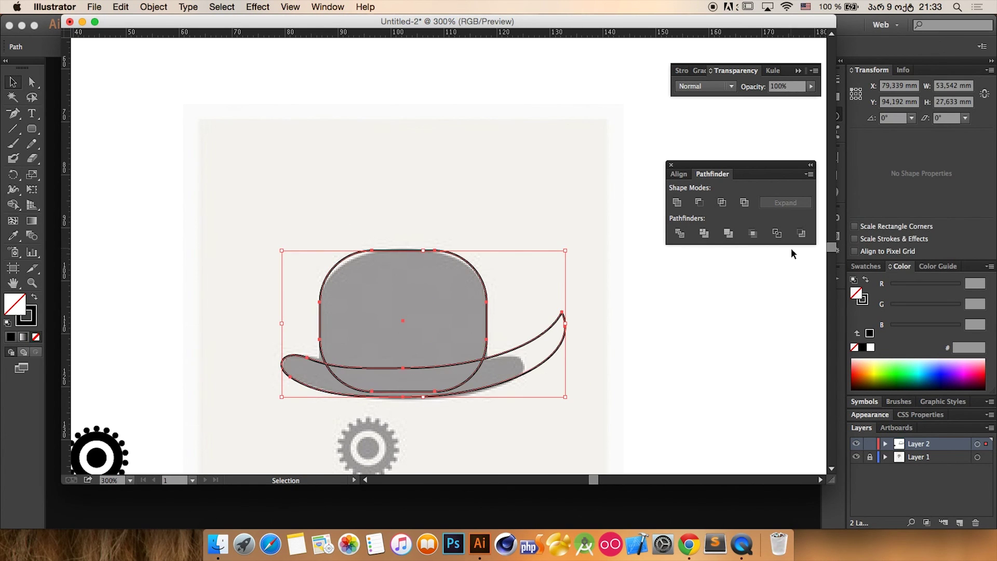
click(677, 204)
click(531, 149)
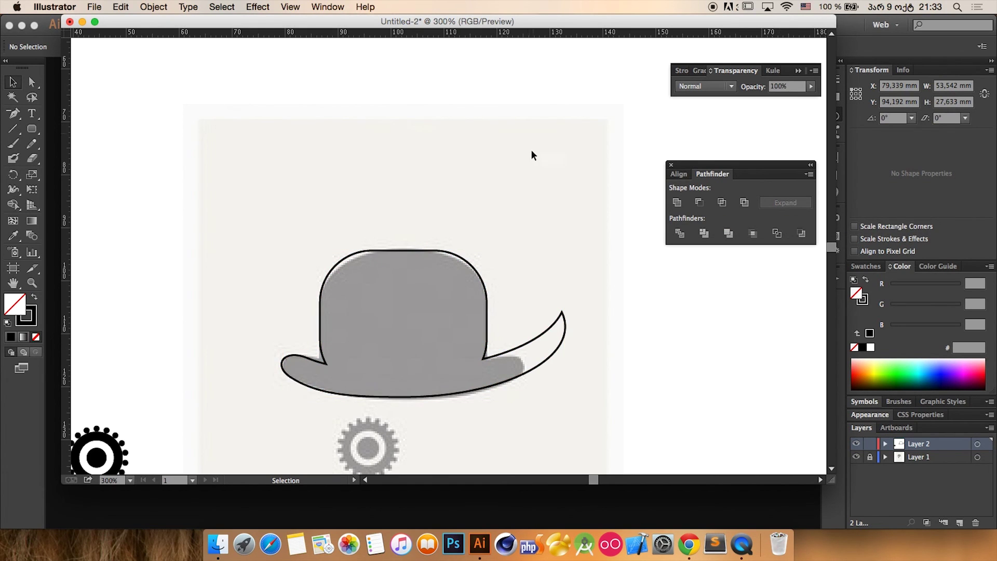
drag(540, 302, 654, 415)
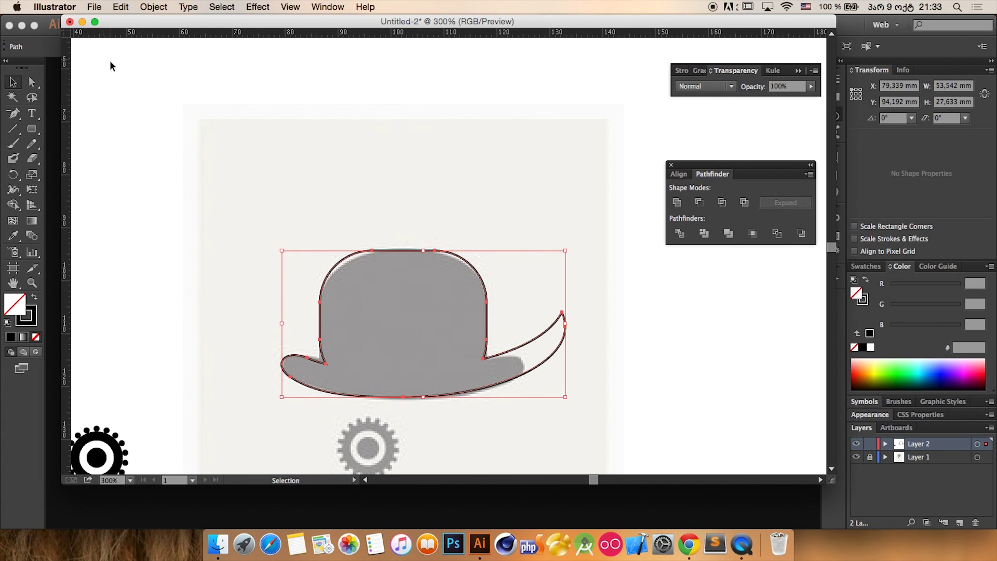
click(347, 166)
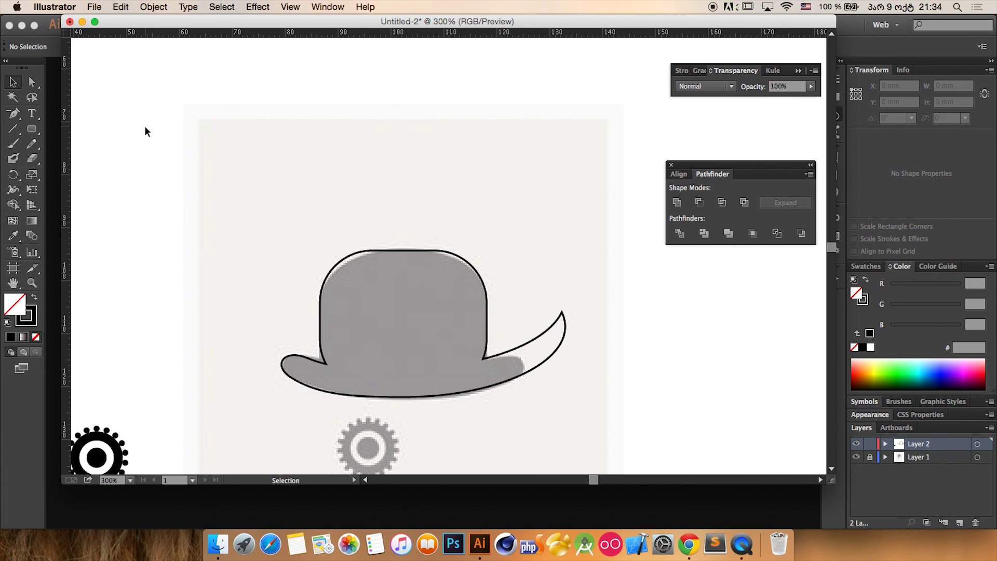
- Draw a practice rounded rectangle about 56.7 × 68.8 mm with 12.7 mm corner radii above and left of the hat
key(super+equal)
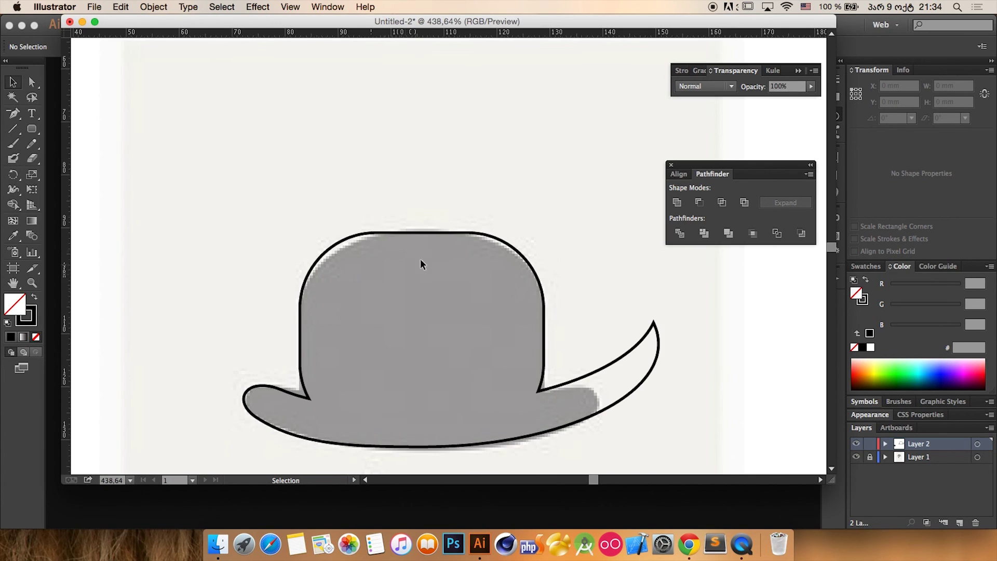
key(super+0)
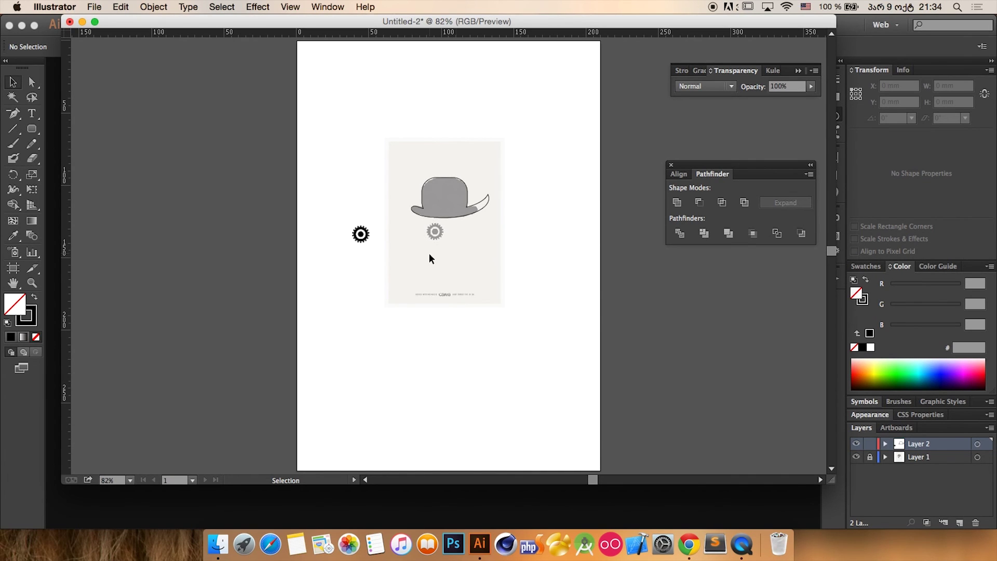
drag(325, 135, 659, 455)
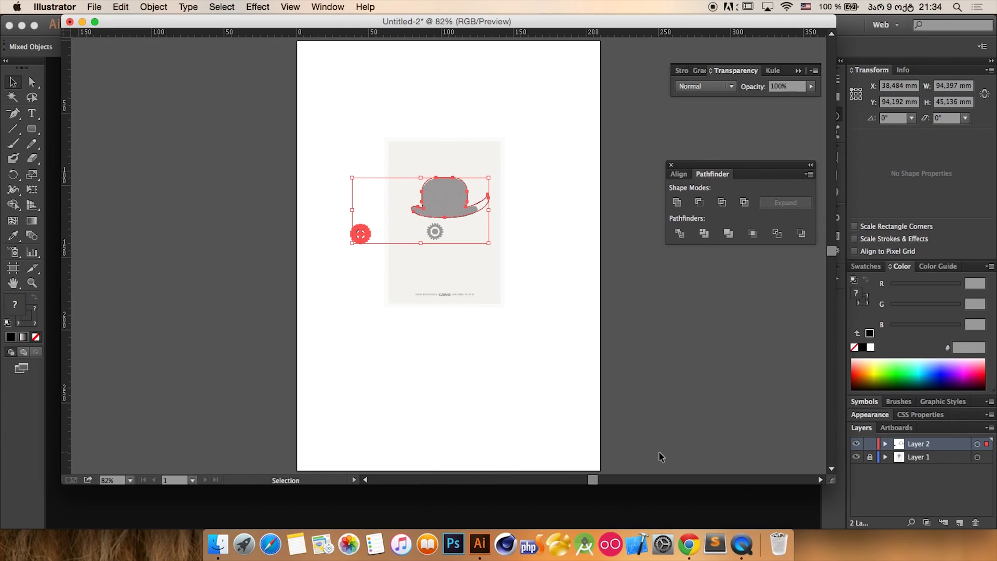
click(603, 328)
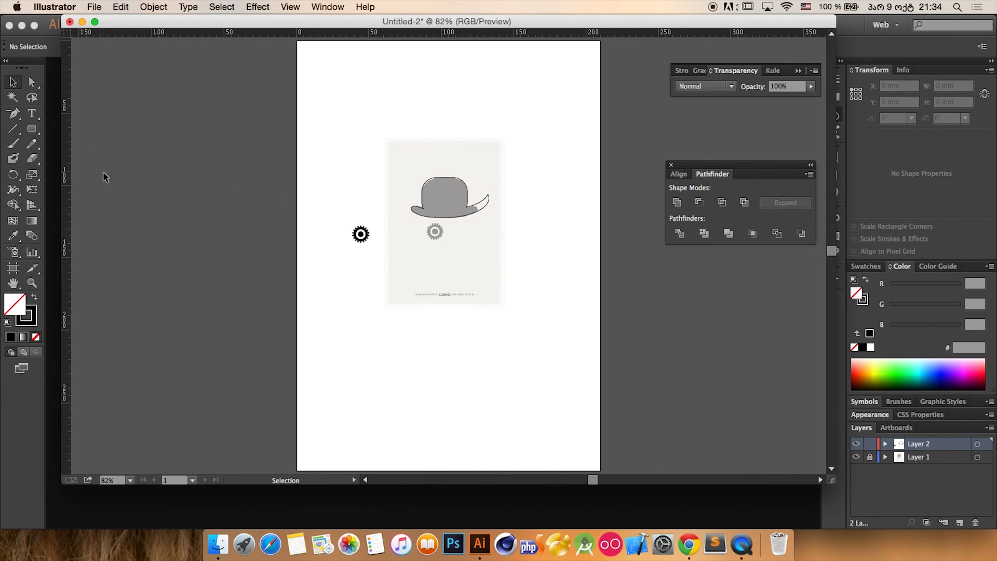
click(37, 129)
drag(354, 78, 437, 177)
key(Up)
key(Up)
key(Up)
key(Up)
key(Down)
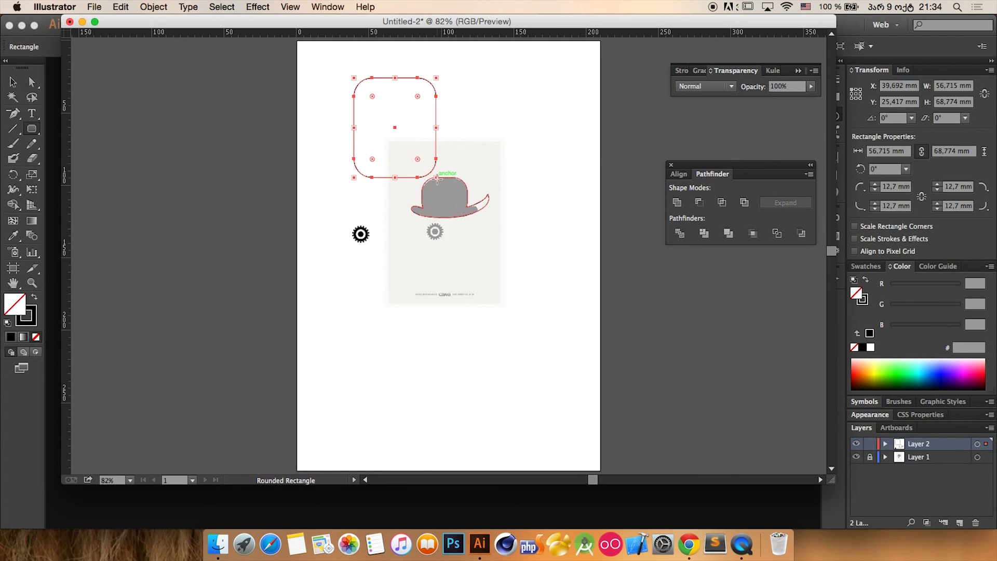
- Increase all four corner radii of the practice rounded rectangle to about 23.5 mm
click(31, 82)
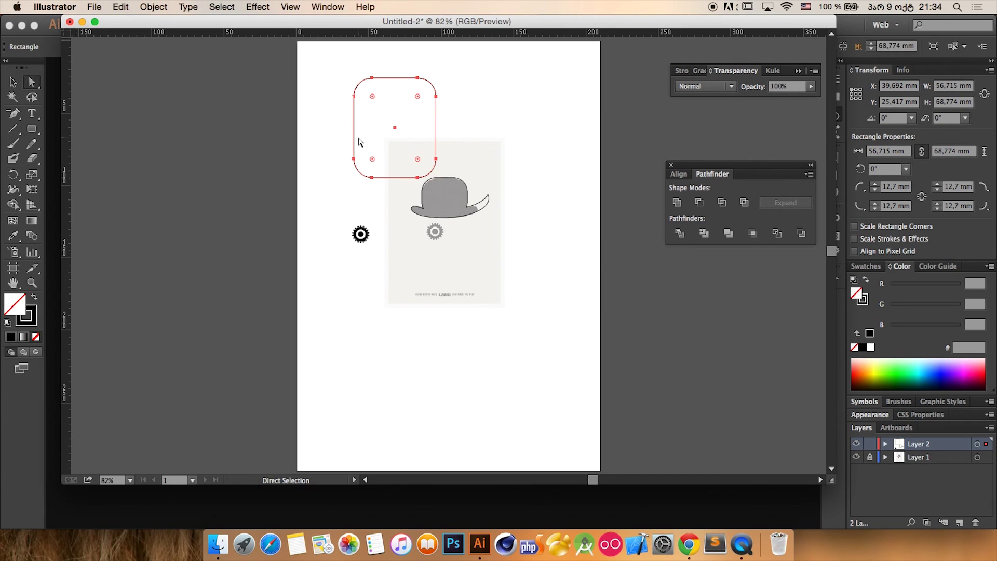
drag(447, 88, 415, 117)
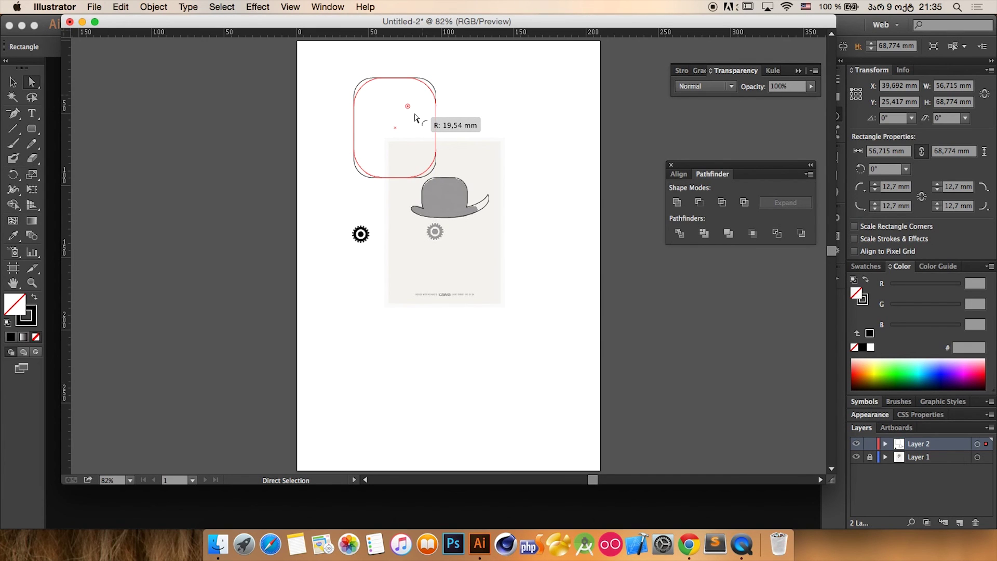
drag(465, 109, 414, 127)
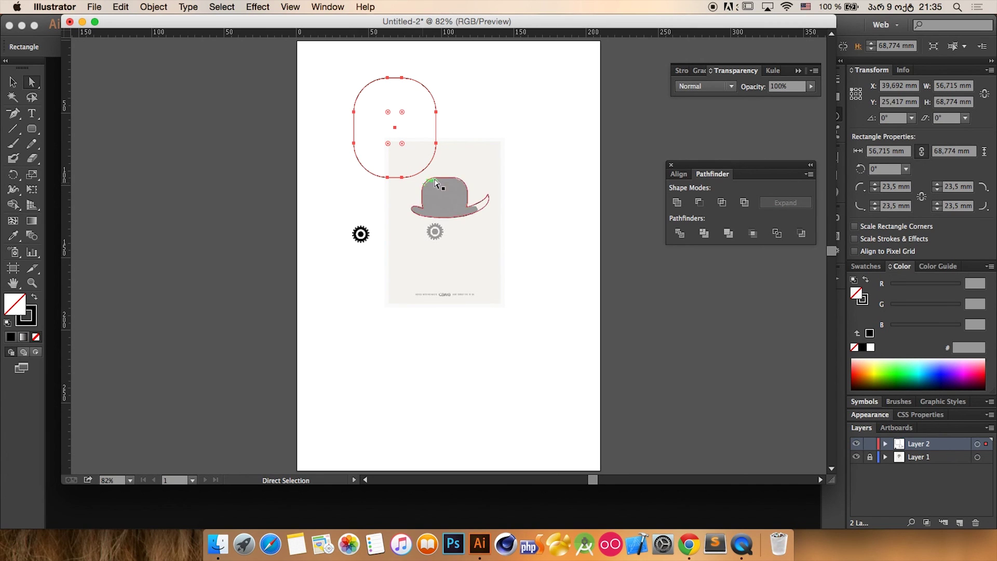
- Try squaring off only the practice rectangle's lower-right corner to a 0 mm radius, and undo it
click(438, 155)
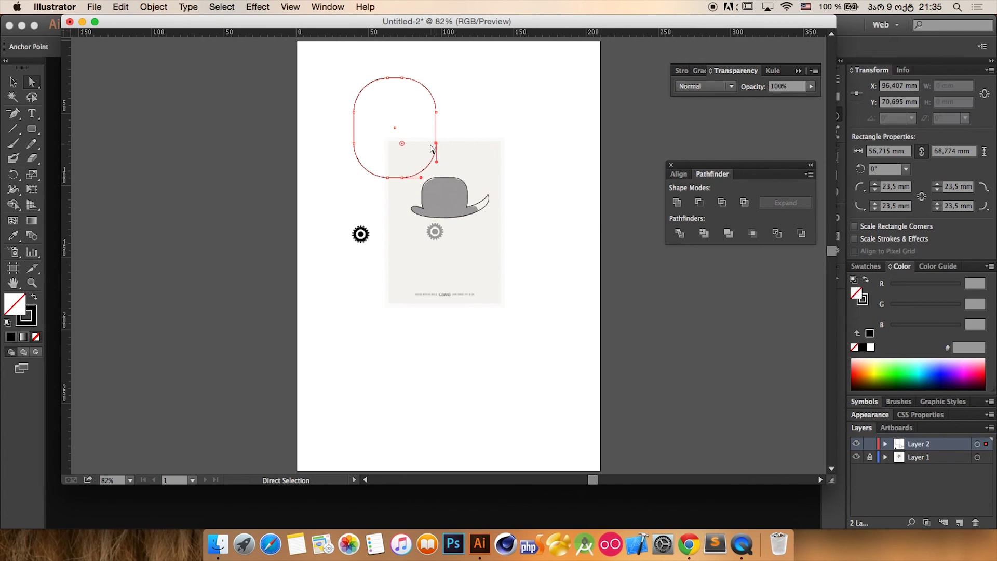
drag(436, 161, 467, 202)
key(super+z)
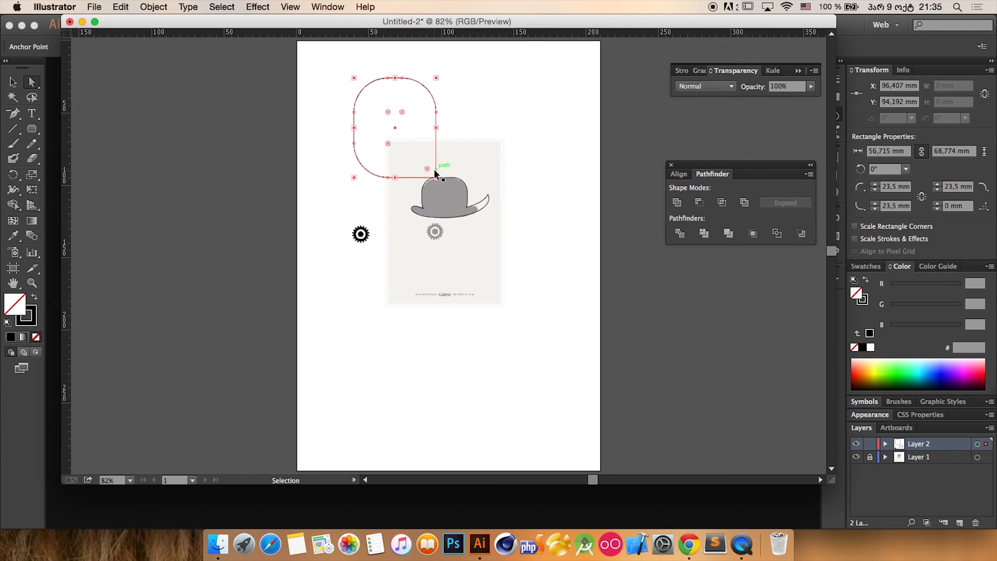
key(super+z)
- Try squaring off only the practice rectangle's lower-left corner, and undo the change
mouse_move(364, 166)
mouse_down()
mouse_move(388, 148)
mouse_move(361, 173)
mouse_up()
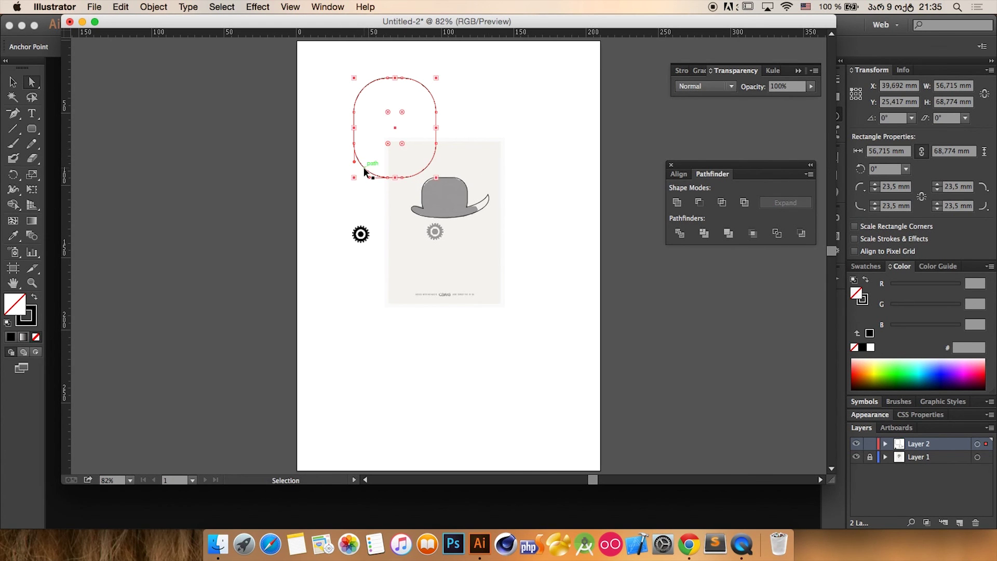
key(super+equal)
key(super+equal)
key(super+equal)
drag(356, 86, 403, 380)
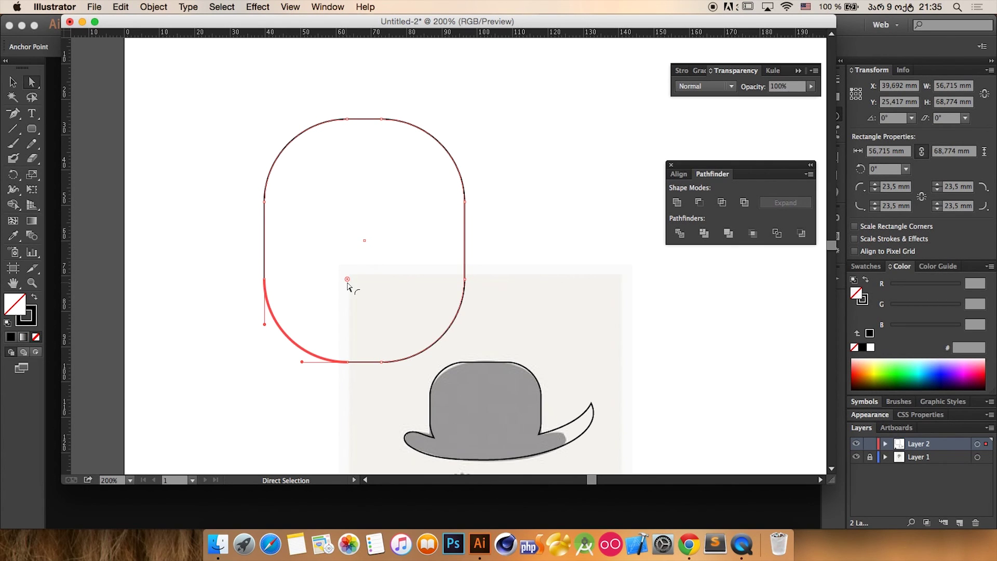
drag(348, 283, 259, 367)
key(super+z)
- Reselect the whole practice rectangle, then isolate its lower-left corner and reduce that corner's radius to 0 mm
click(13, 82)
drag(182, 60, 592, 413)
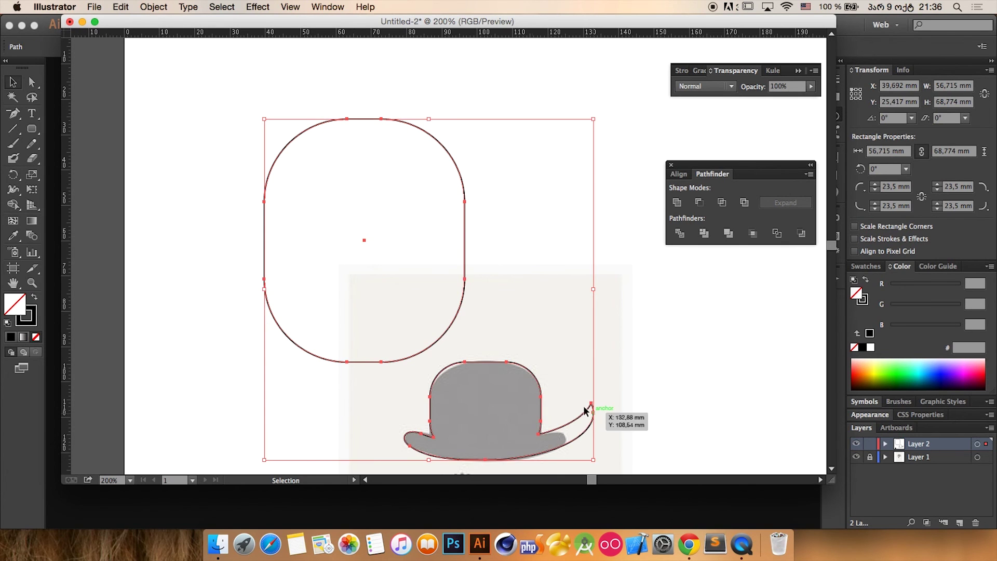
click(457, 129)
drag(346, 100, 385, 190)
click(32, 81)
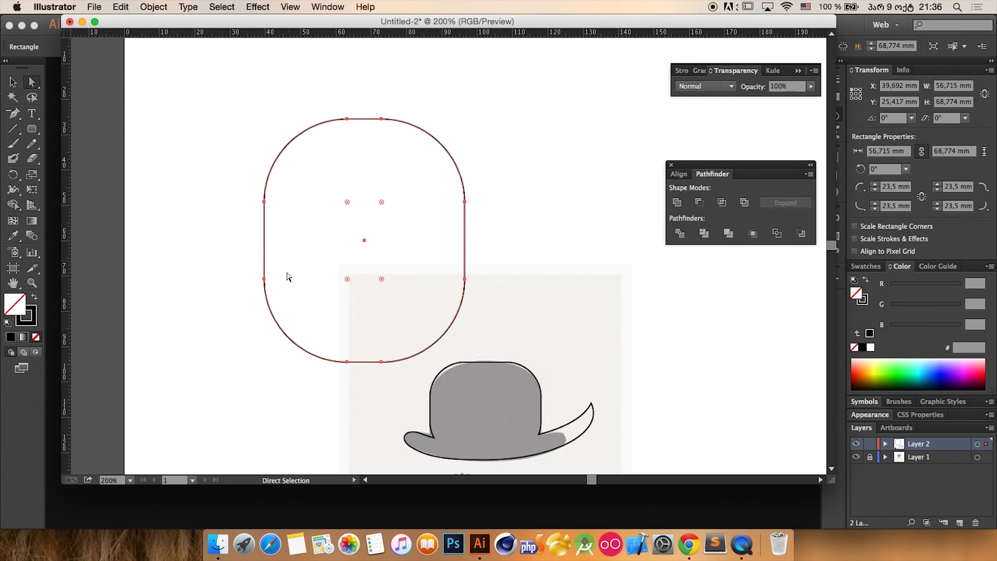
drag(268, 353, 330, 290)
drag(255, 383, 304, 338)
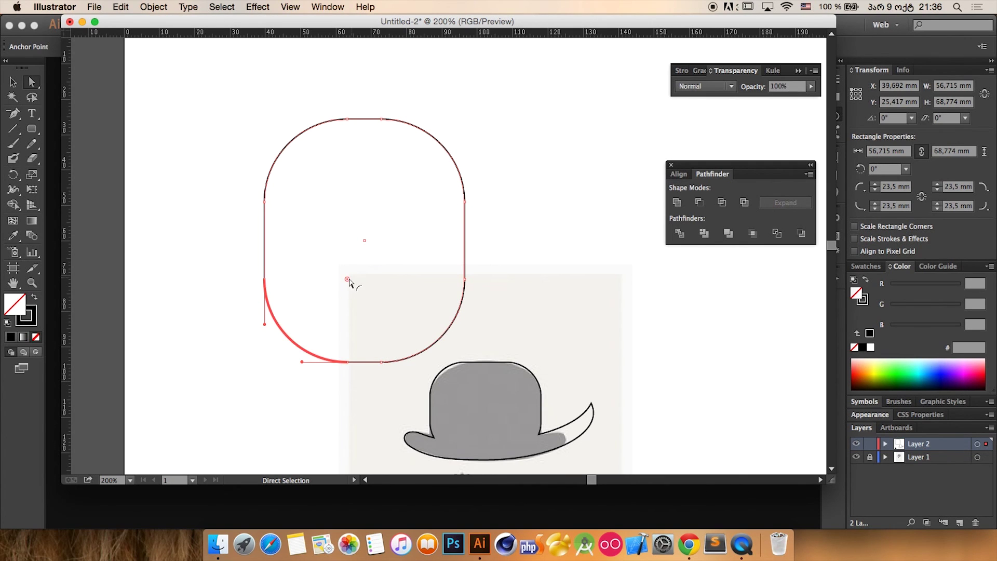
drag(347, 281, 250, 416)
click(462, 348)
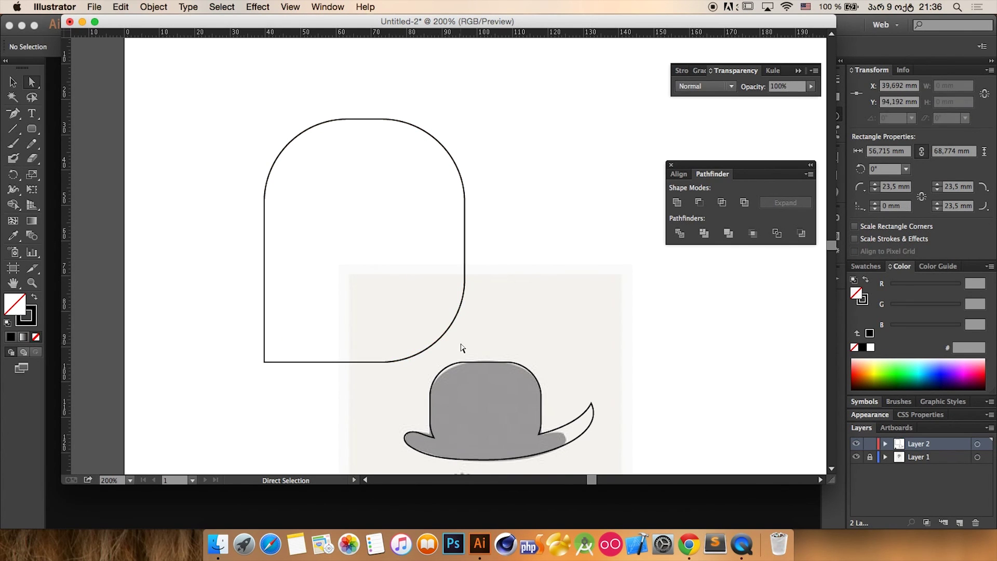
- Reduce the practice rectangle's lower-right corner radius to 0 mm and undo both corner changes
click(424, 330)
drag(383, 281, 491, 389)
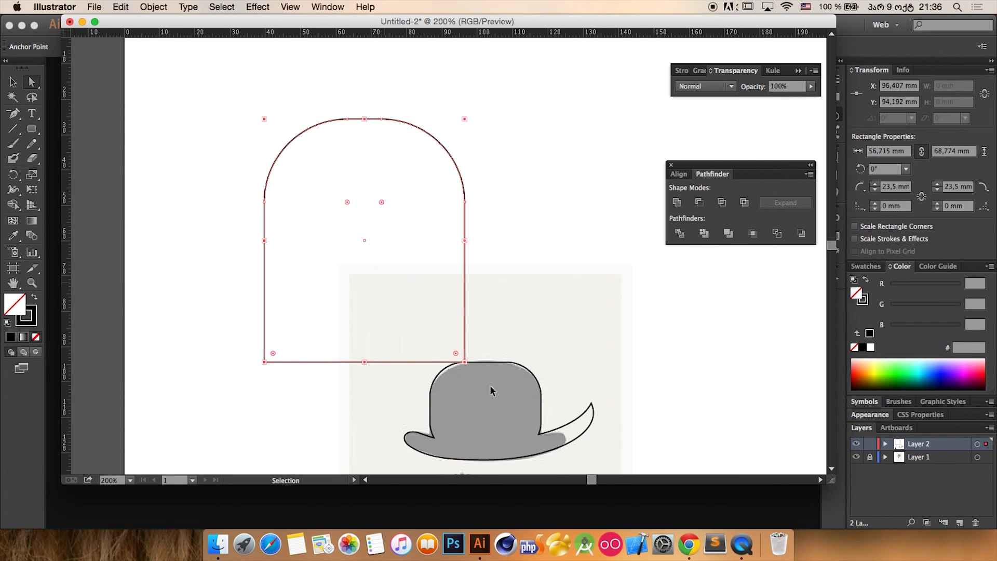
key(super+z)
key(super+z)
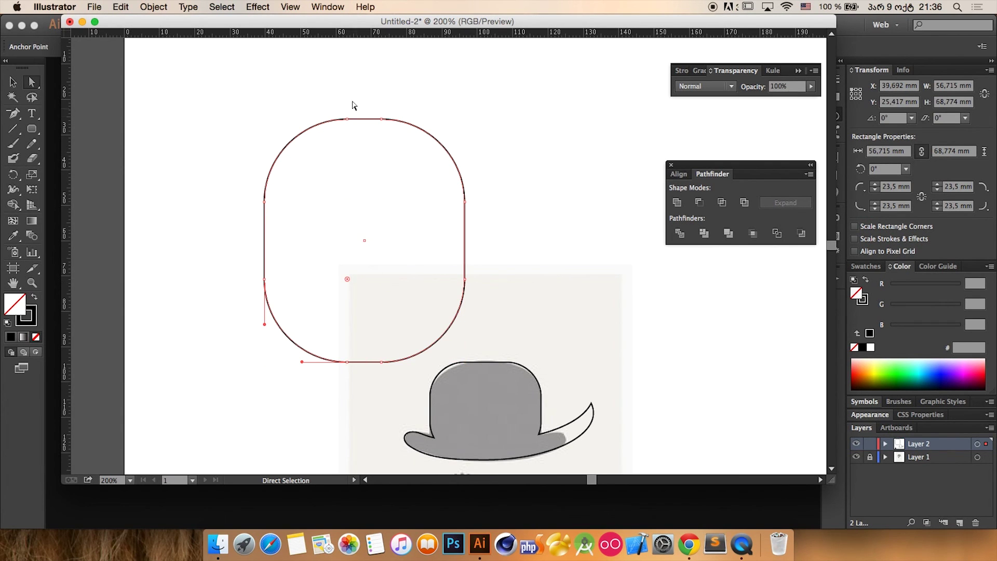
- Compare the corner widgets of the whole practice rectangle with those of its upper-left corner selected alone
click(353, 106)
click(13, 81)
drag(240, 83, 457, 209)
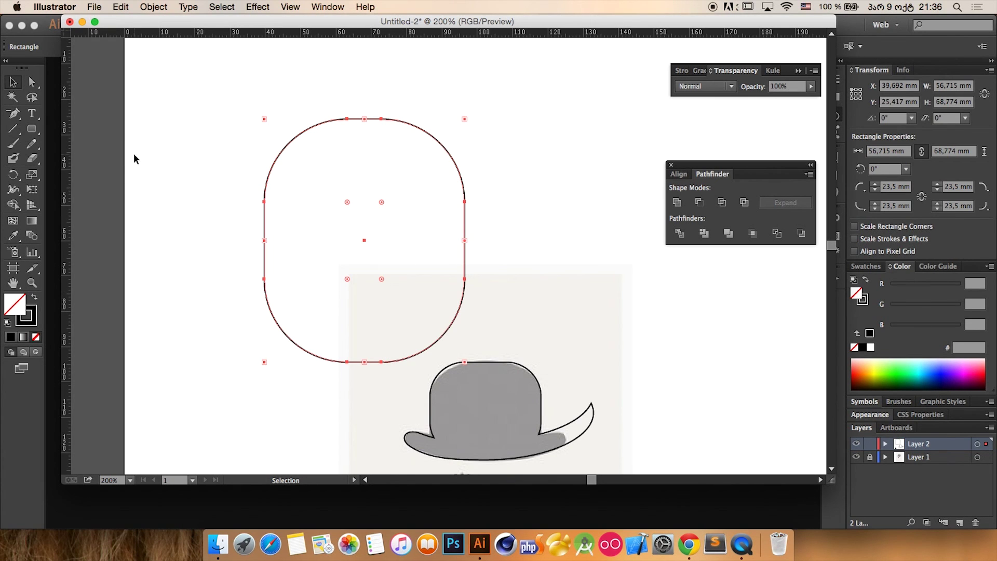
click(32, 82)
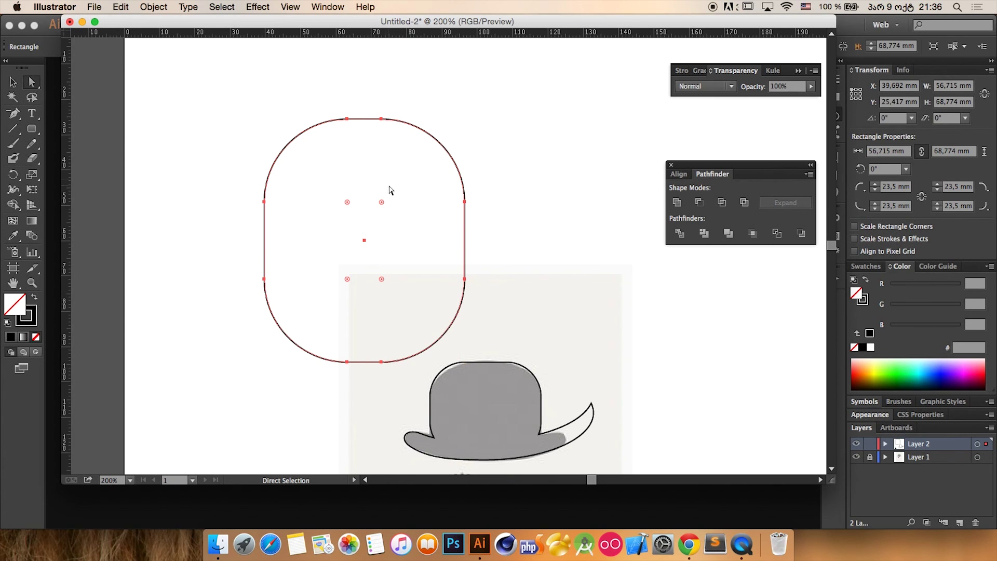
mouse_move(381, 202)
mouse_down()
mouse_move(407, 179)
mouse_move(389, 197)
mouse_up()
drag(289, 112, 334, 211)
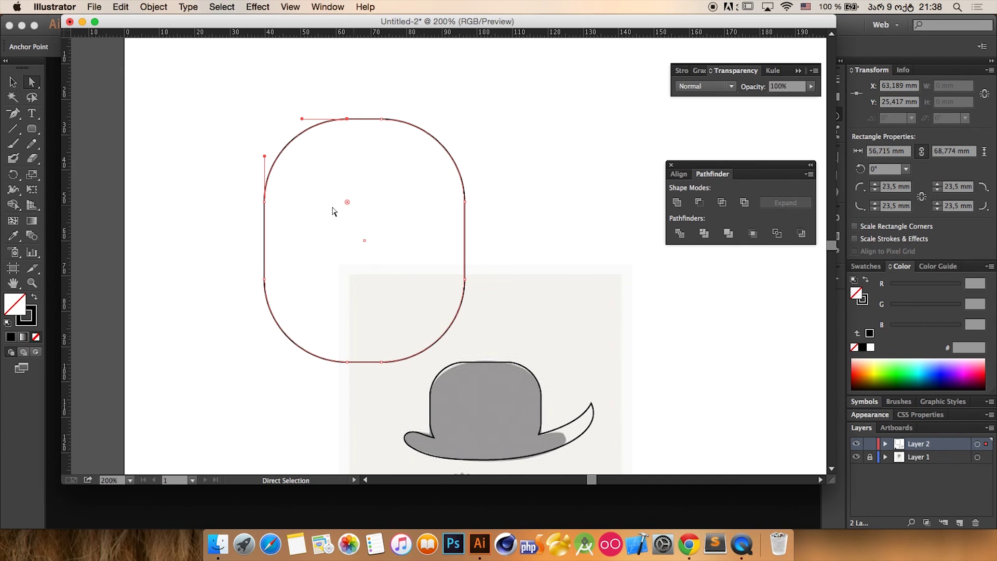
click(507, 185)
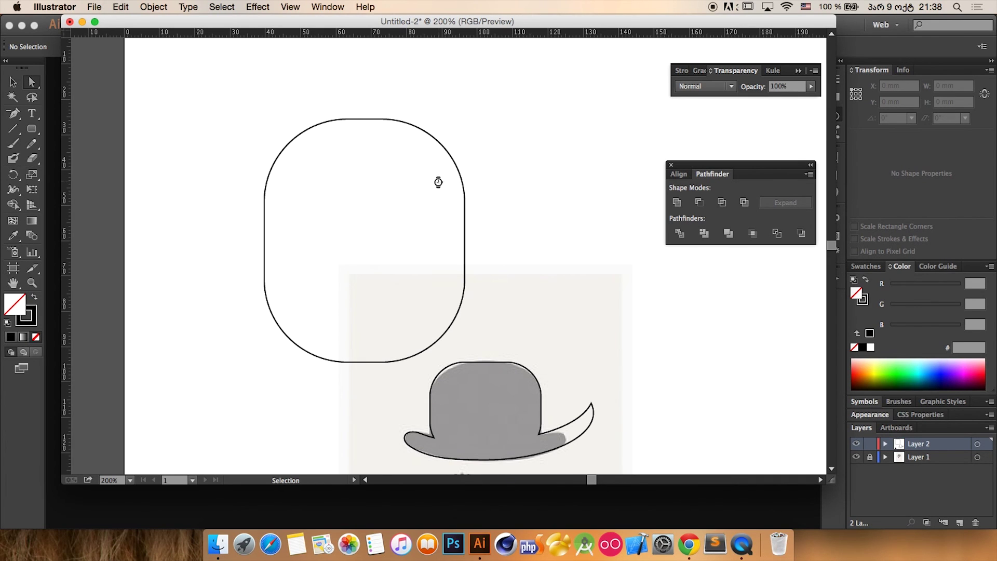
- Unlock Layer 1, hide Layer 2 and select the linked hat poster image
key(super+minus)
key(super+minus)
key(super+minus)
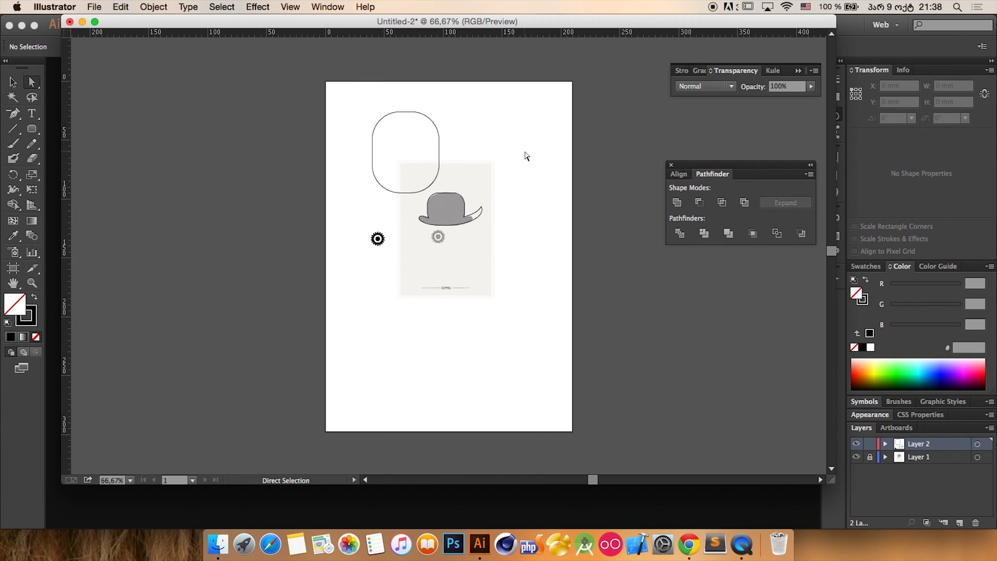
key(v)
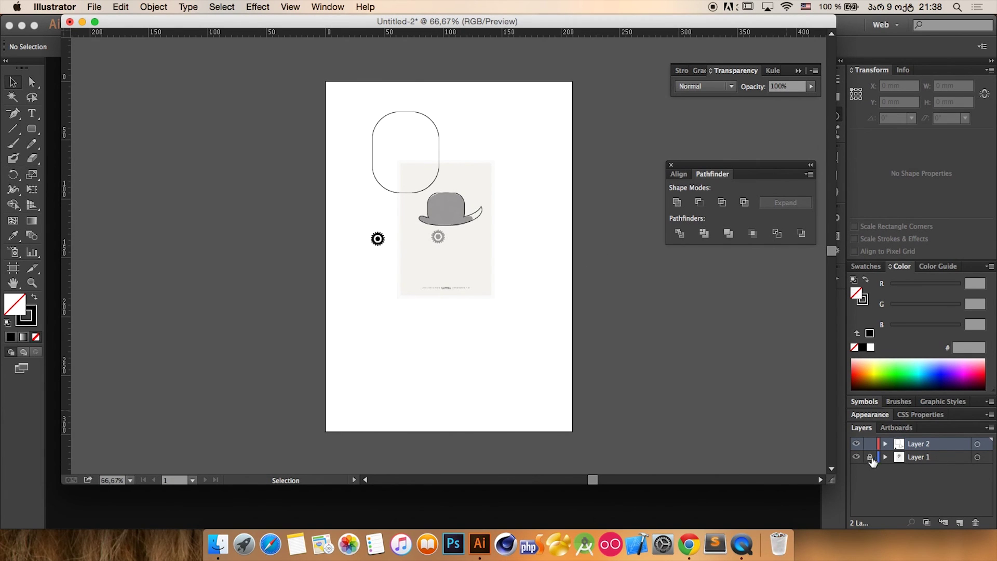
click(870, 459)
click(856, 443)
click(470, 287)
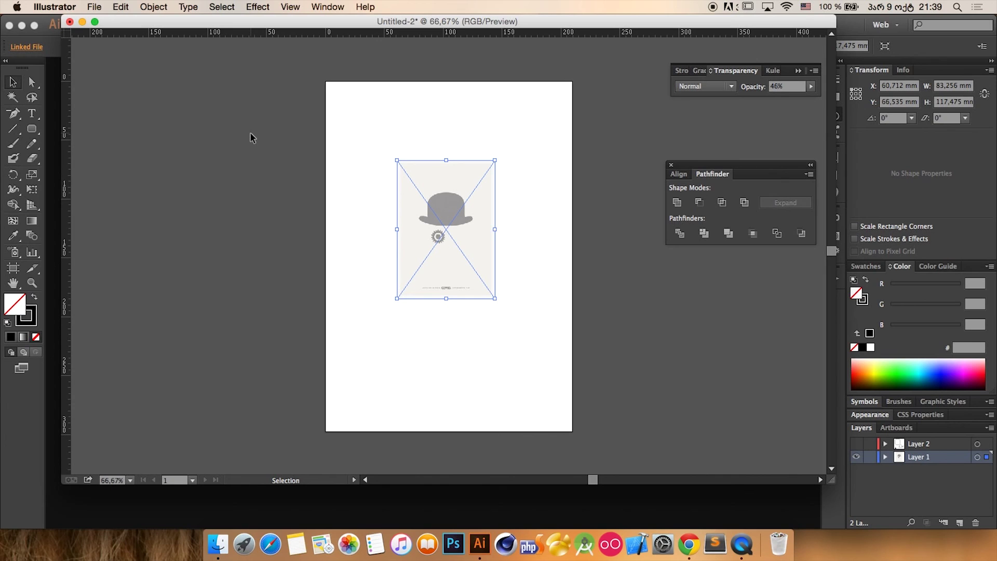
- Embed the linked hat poster image in the document through its link options and deselect it
key(a)
key(super+1)
key(v)
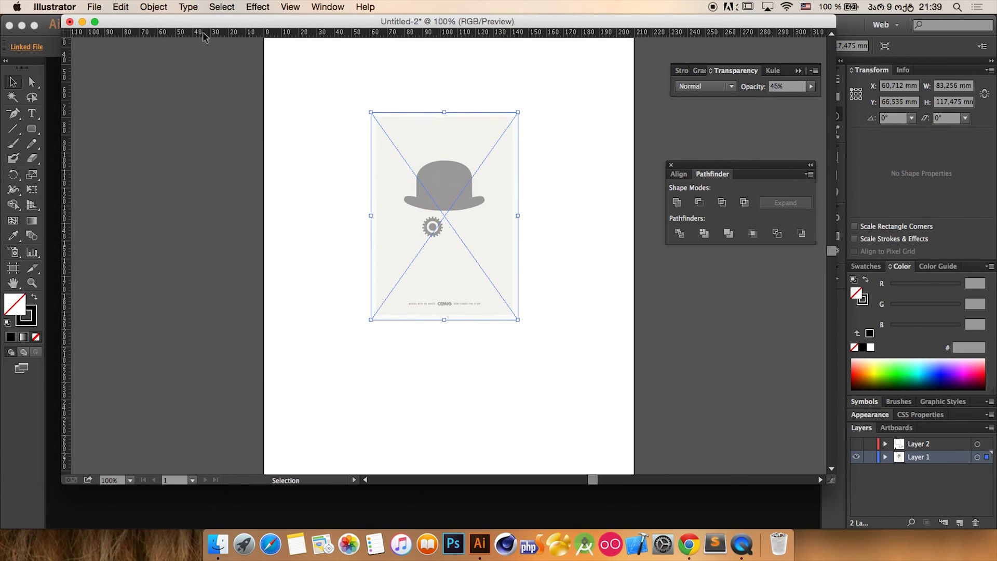
click(317, 6)
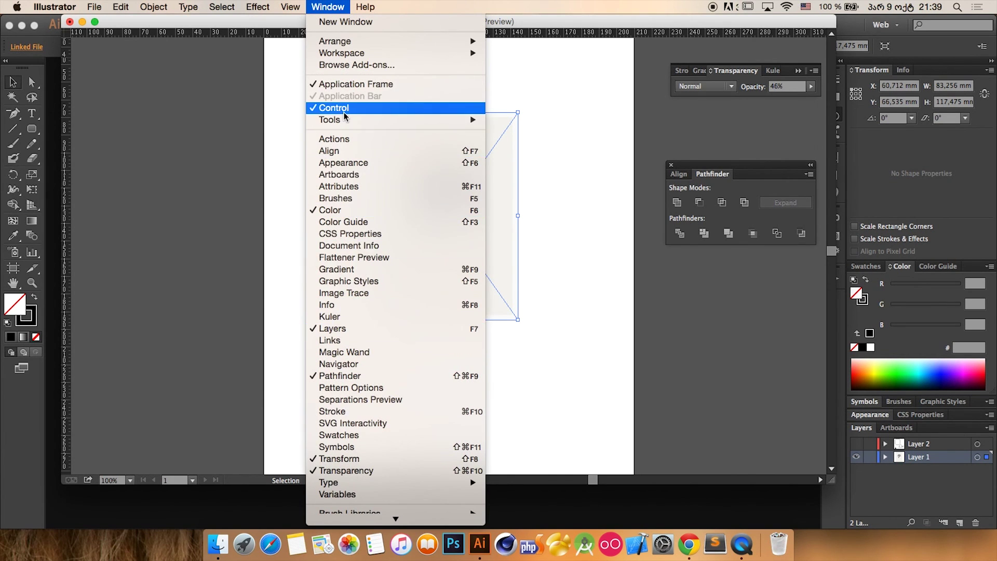
click(336, 340)
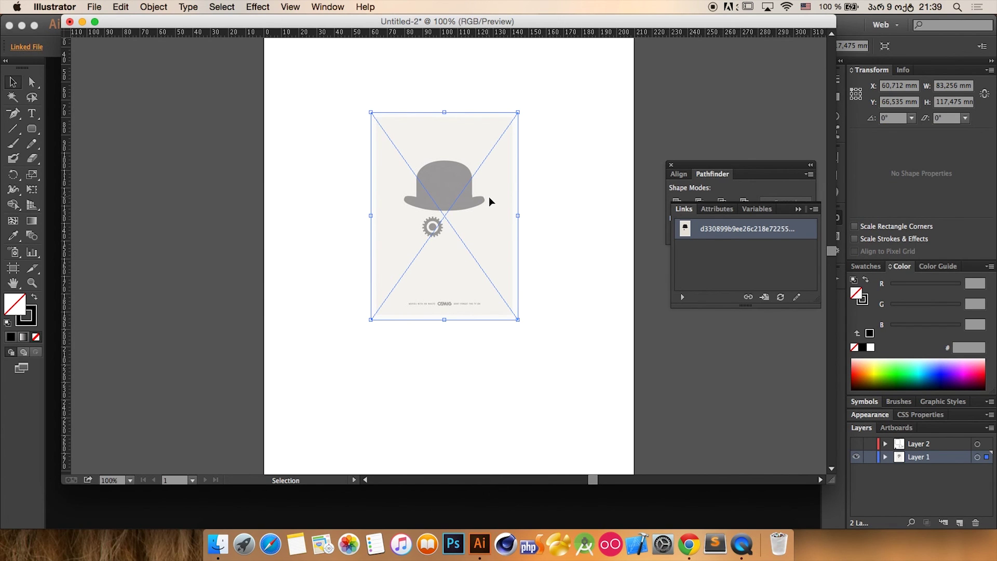
click(814, 210)
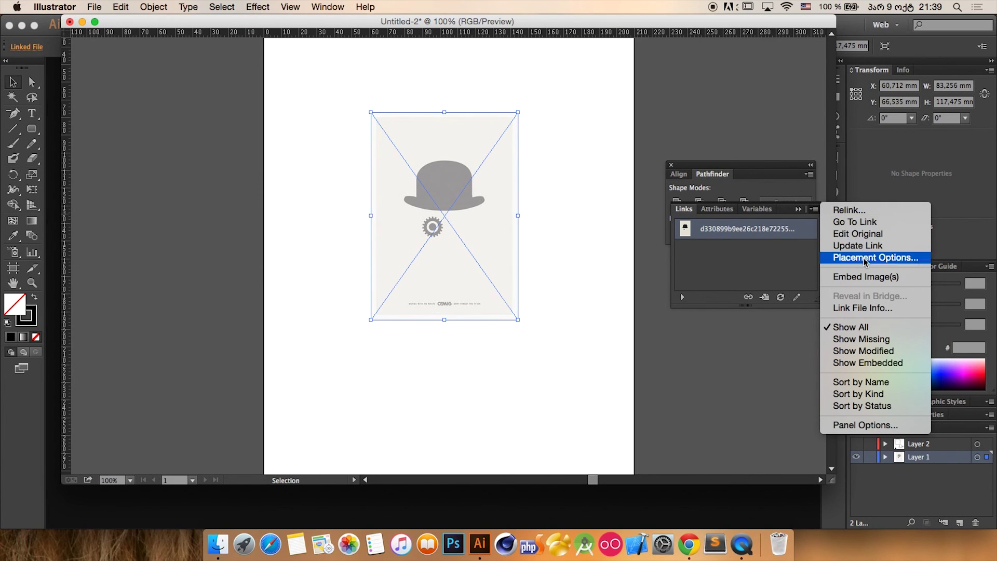
click(890, 281)
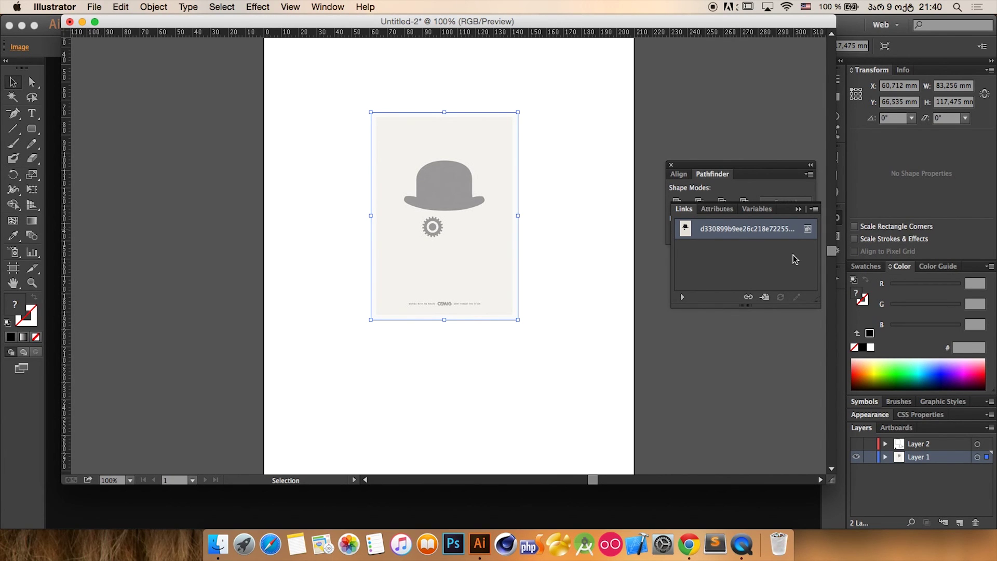
click(530, 221)
click(608, 323)
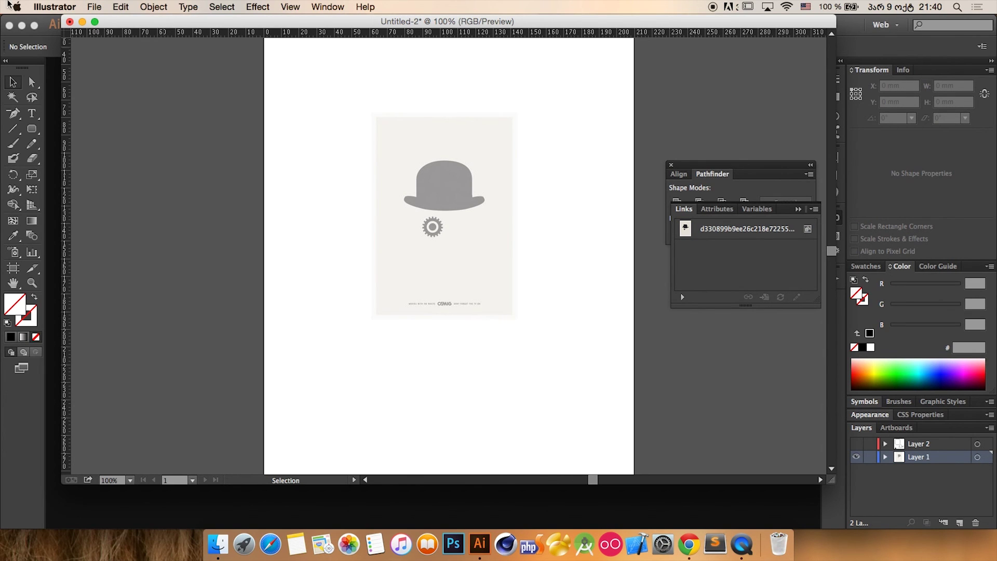
- Place poster.jpg from the Desktop with Link turned off, near the lower part of the hat poster
click(104, 6)
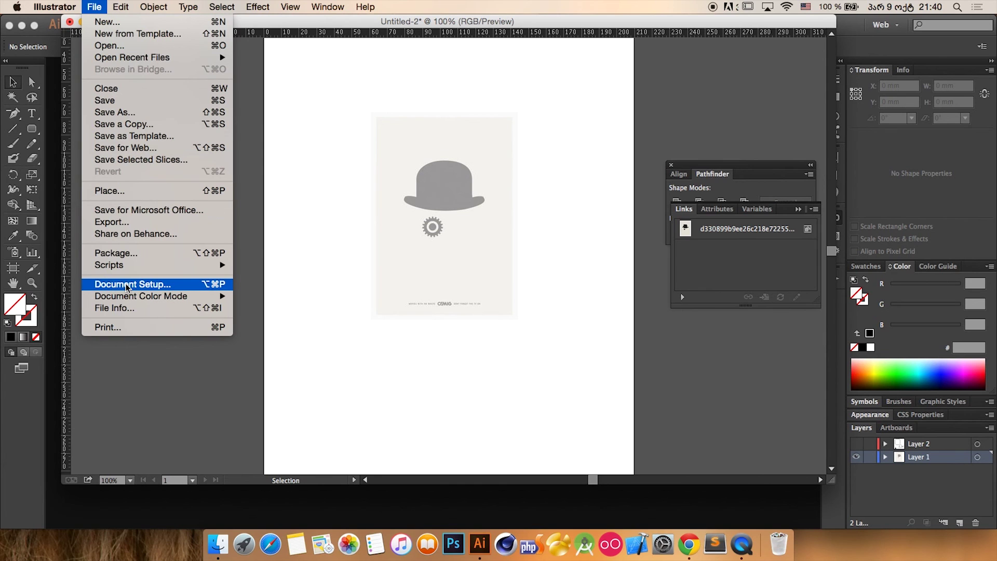
click(142, 191)
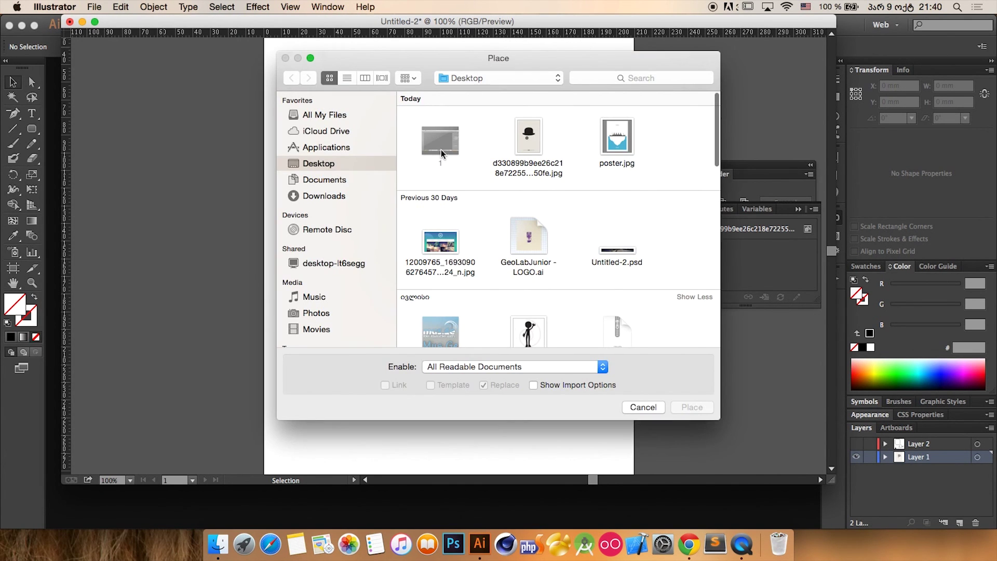
click(610, 147)
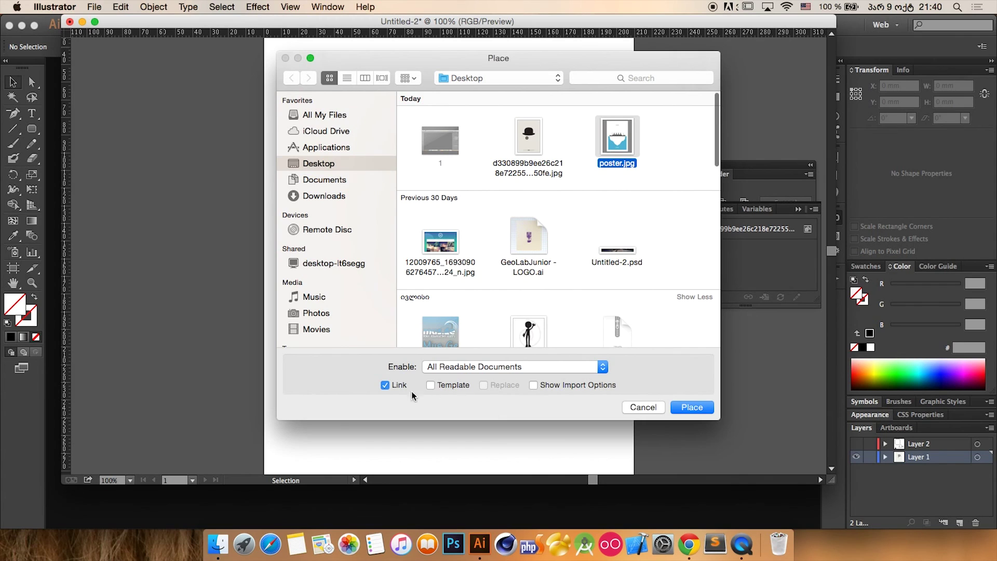
click(386, 385)
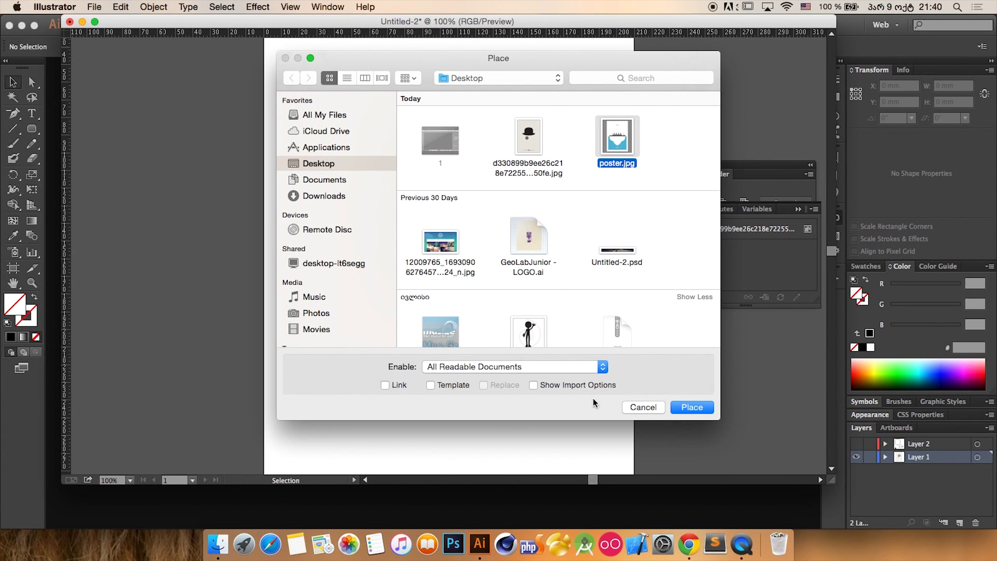
click(693, 407)
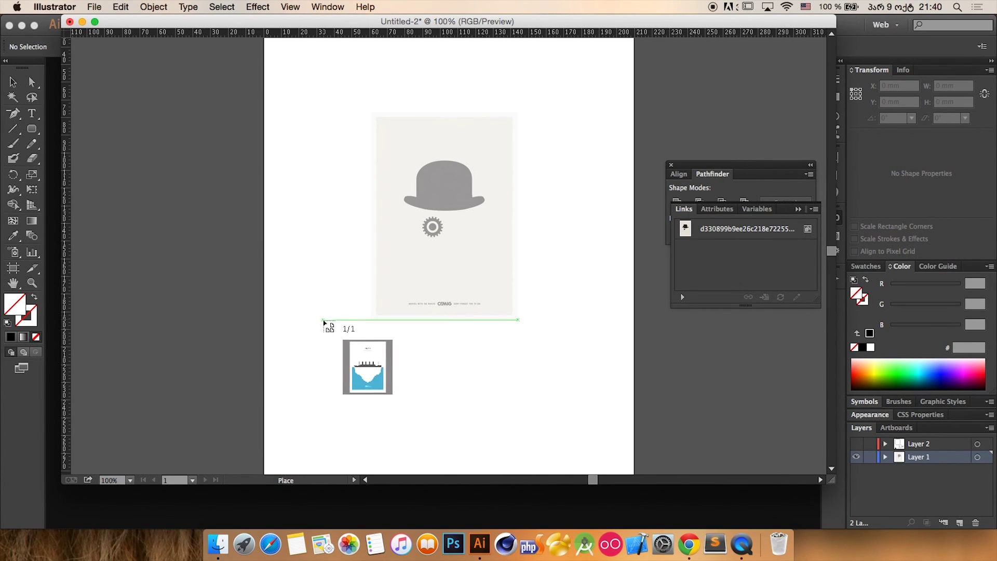
click(291, 274)
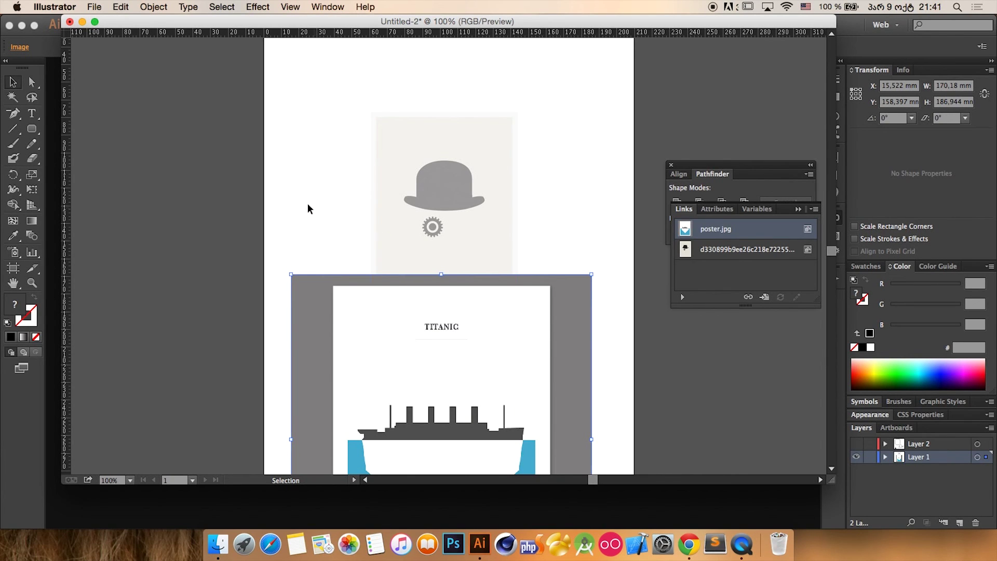
- Select both placed poster images on Layer 1 and delete them
click(305, 182)
key(super+a)
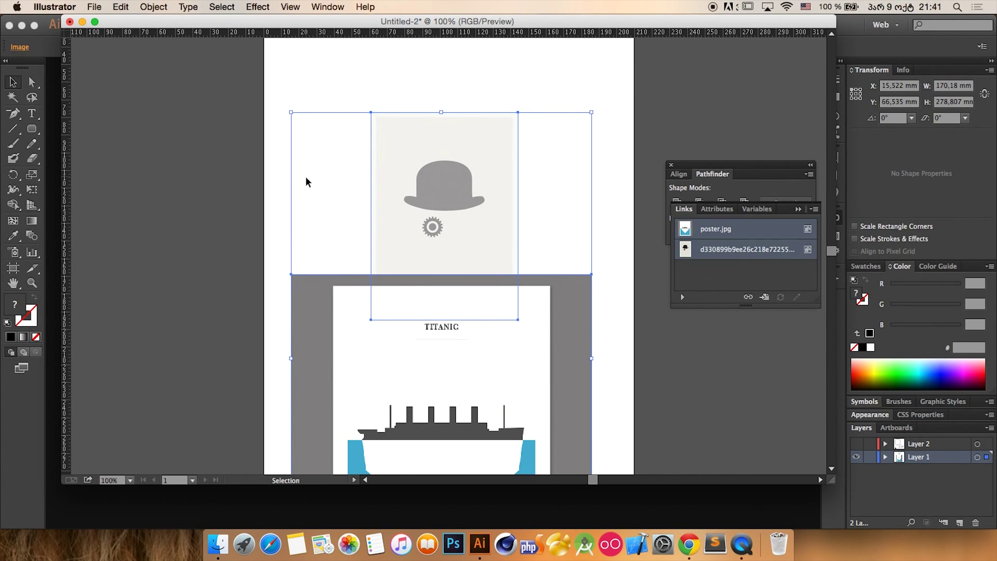
key(Delete)
- Place the bowler-hat poster JPG from the Desktop as an unlinked image in the upper part of the artboard
click(94, 7)
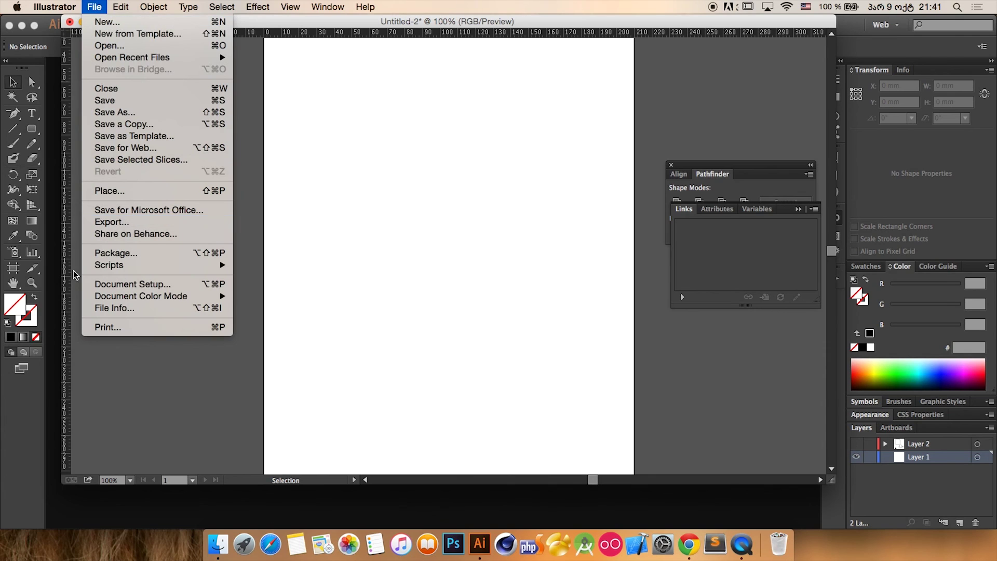
click(134, 192)
click(534, 144)
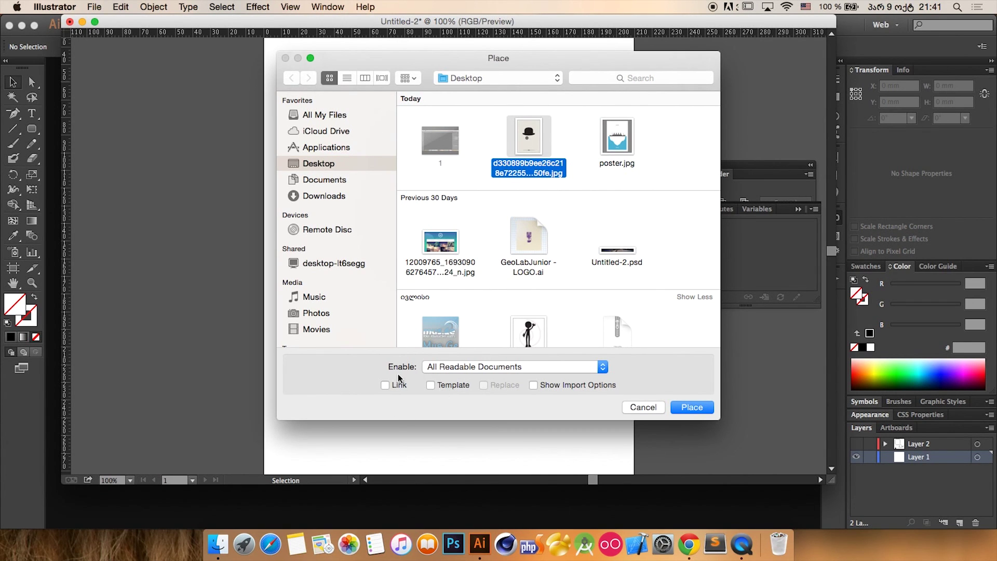
click(695, 406)
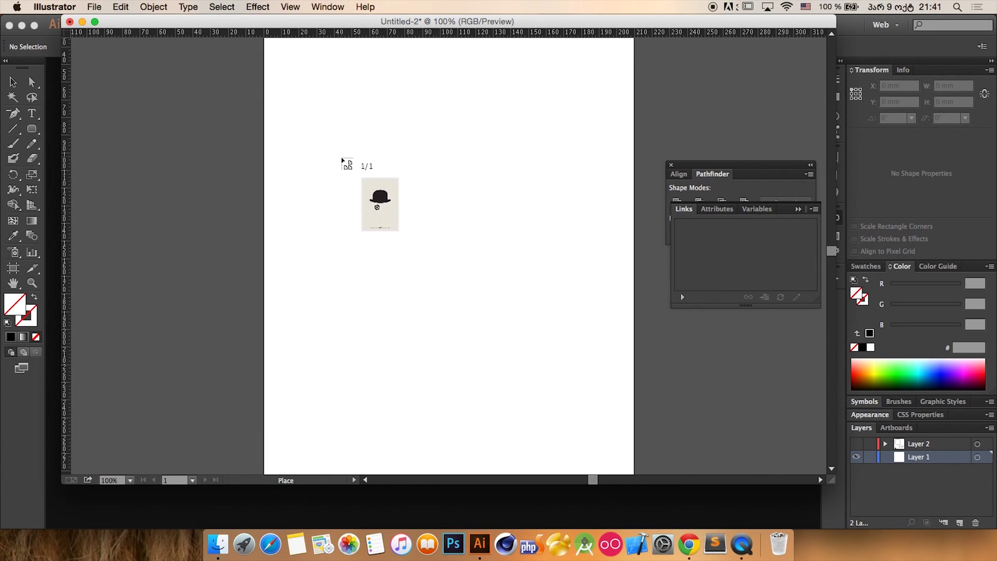
click(327, 134)
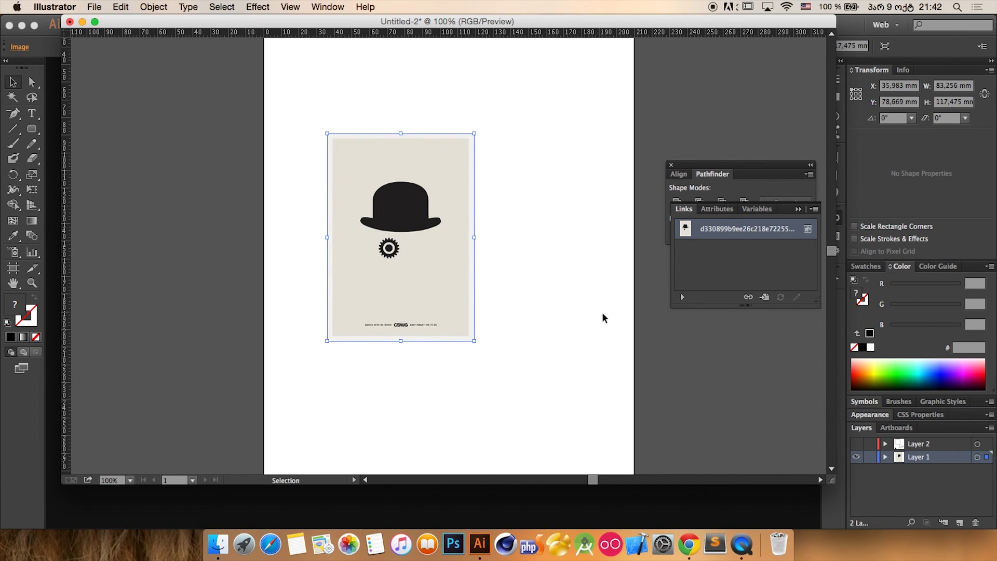
click(602, 313)
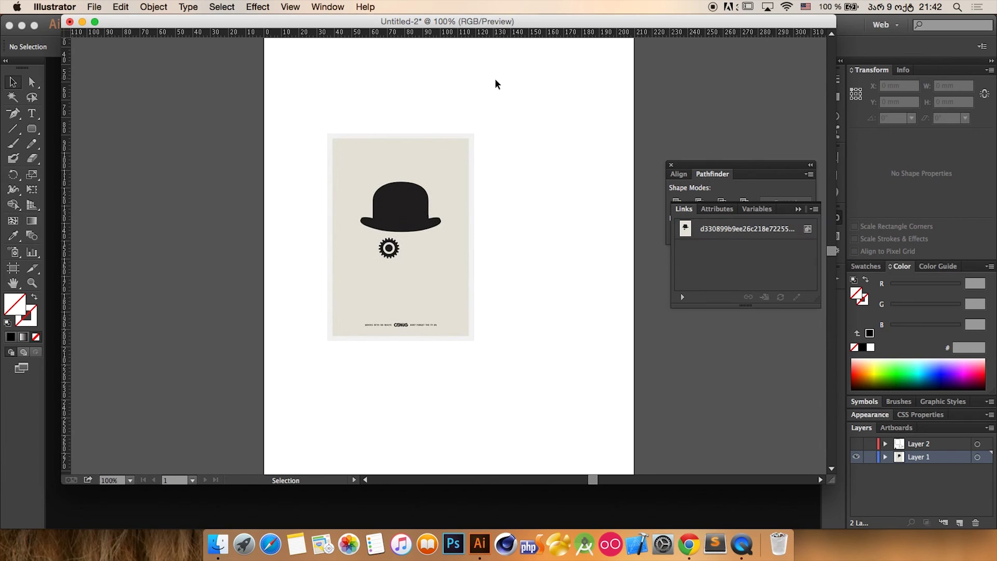
drag(414, 64, 435, 295)
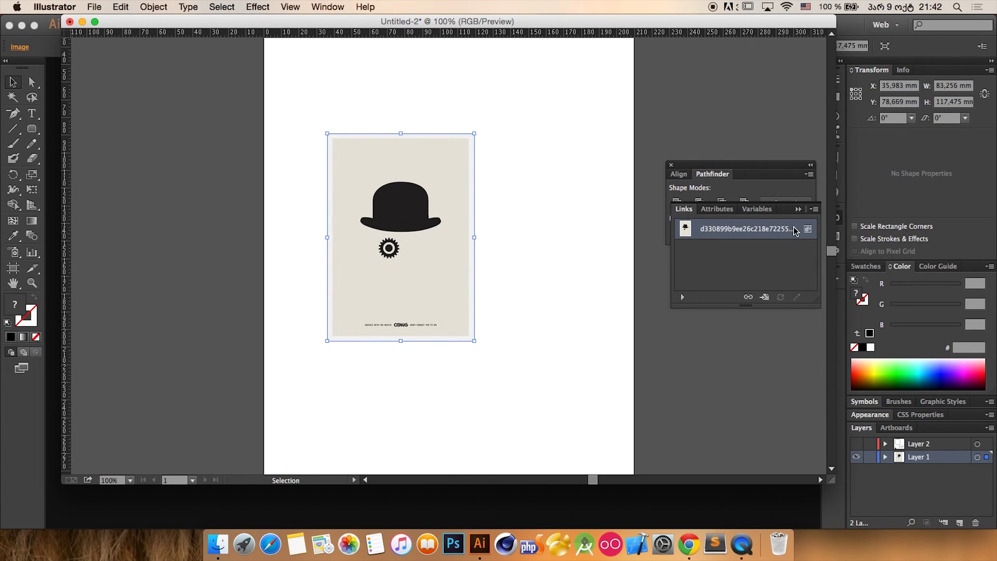
click(604, 118)
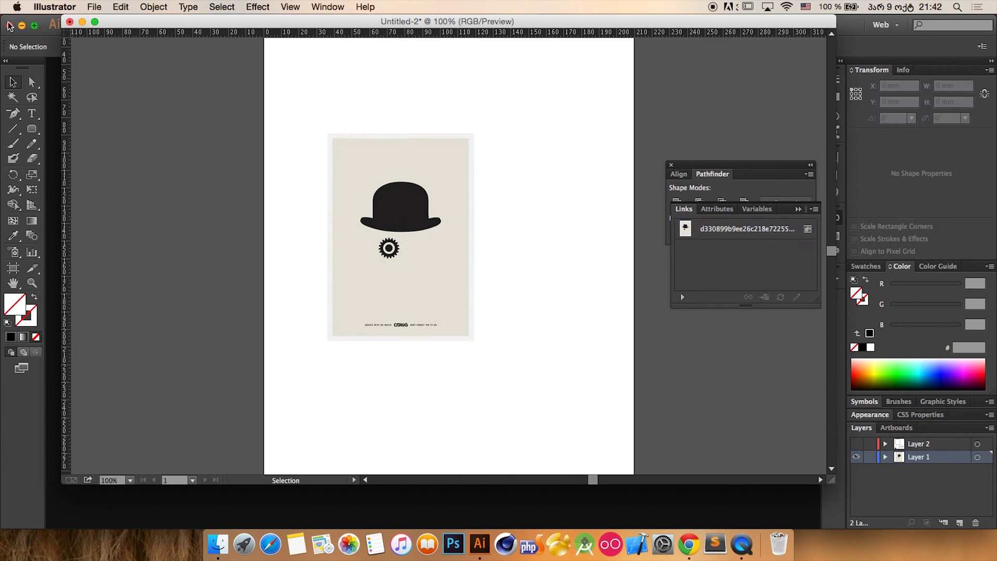
- Start closing the document and dismiss the save prompt
click(70, 21)
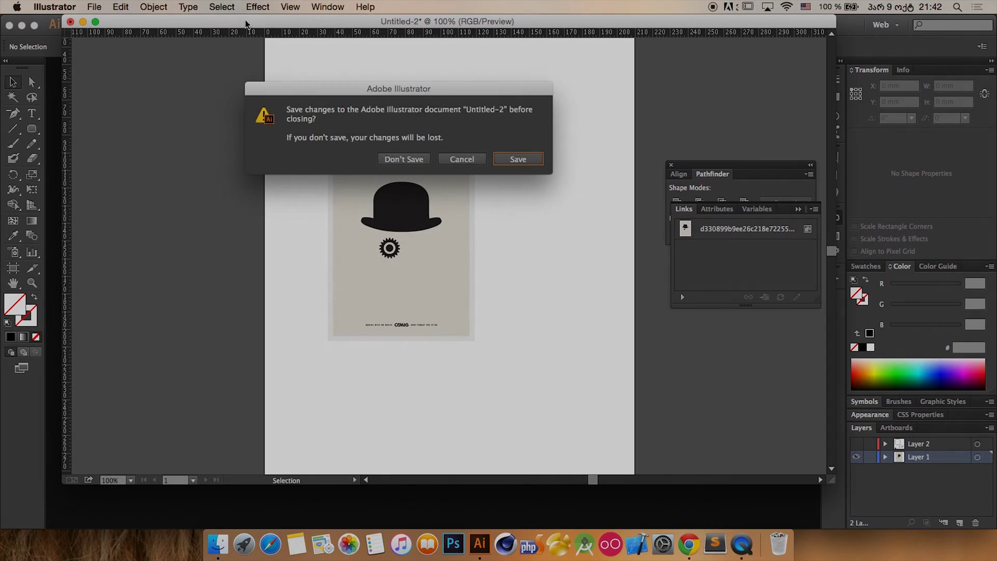
key(Escape)
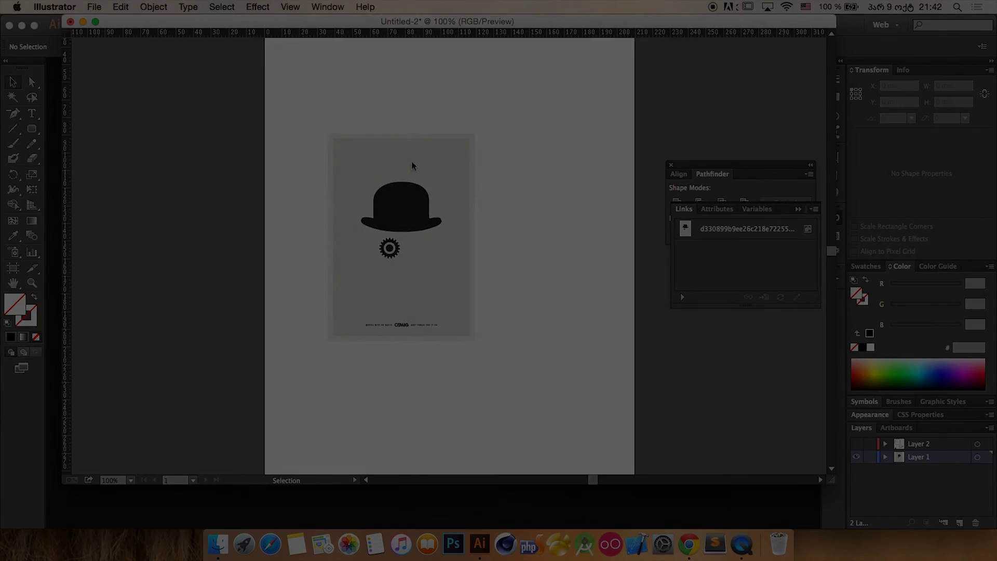